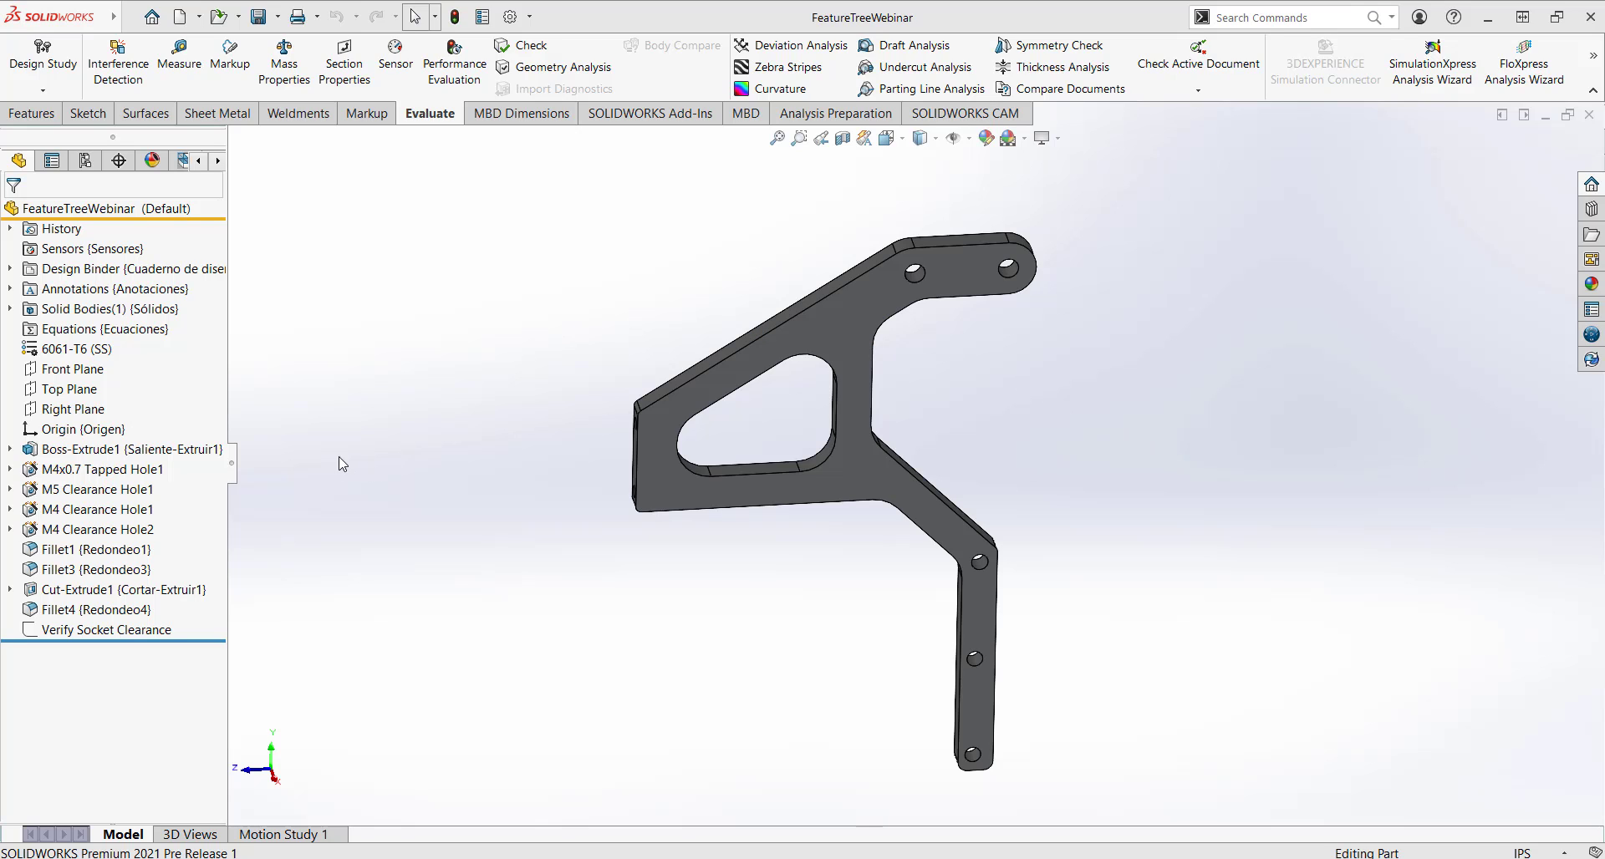
# - Rename the Boss-Extrude1 feature as Main Body
pyautogui.moveTo(77, 456)
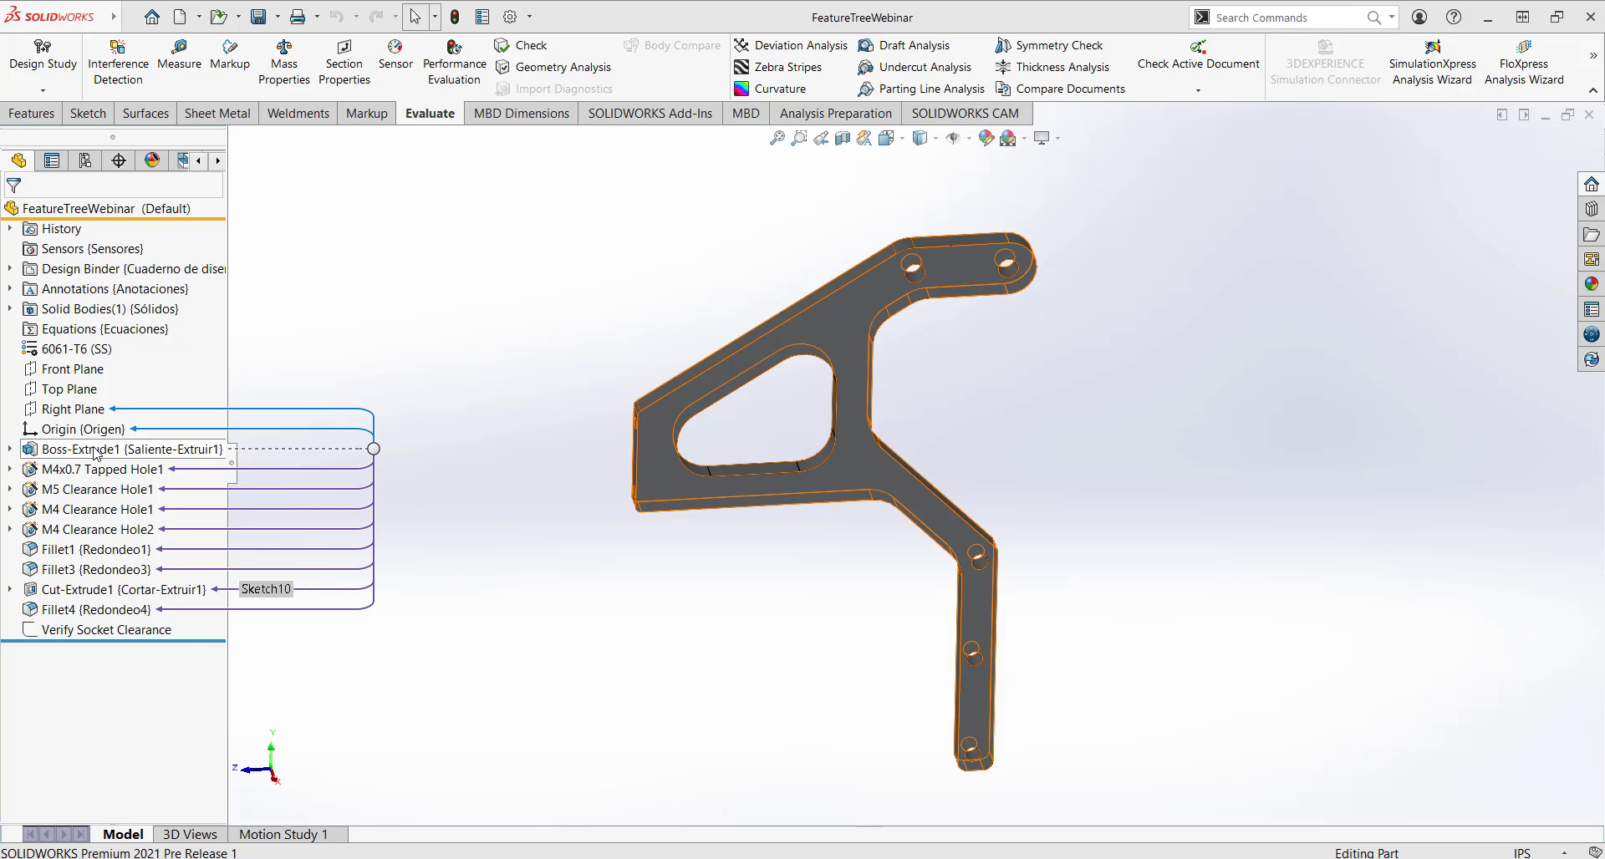
pyautogui.click(96, 451)
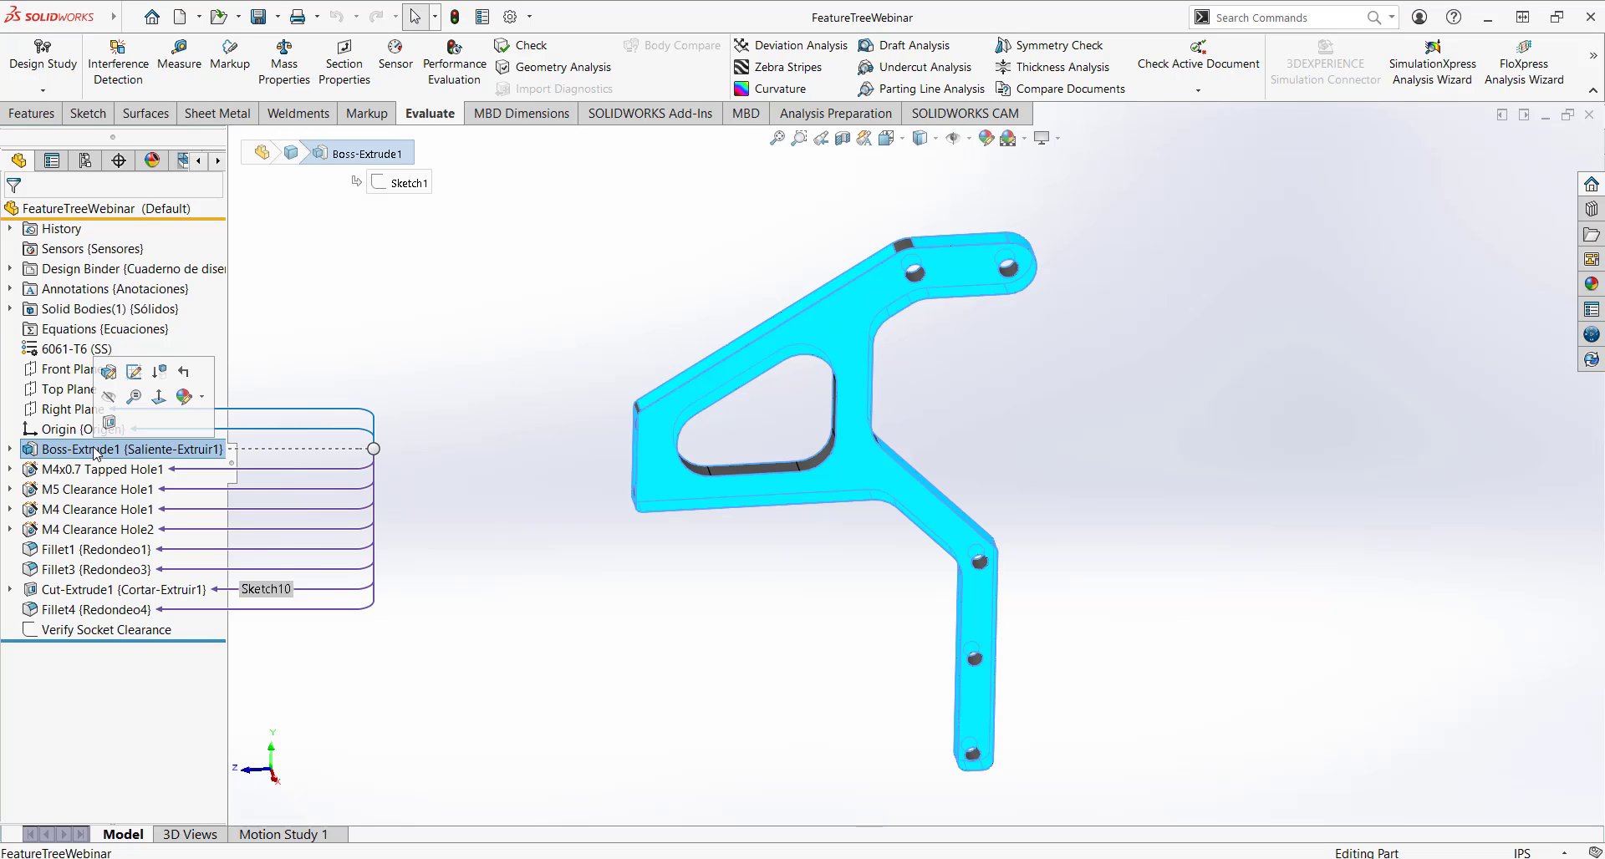
pyautogui.click(96, 452)
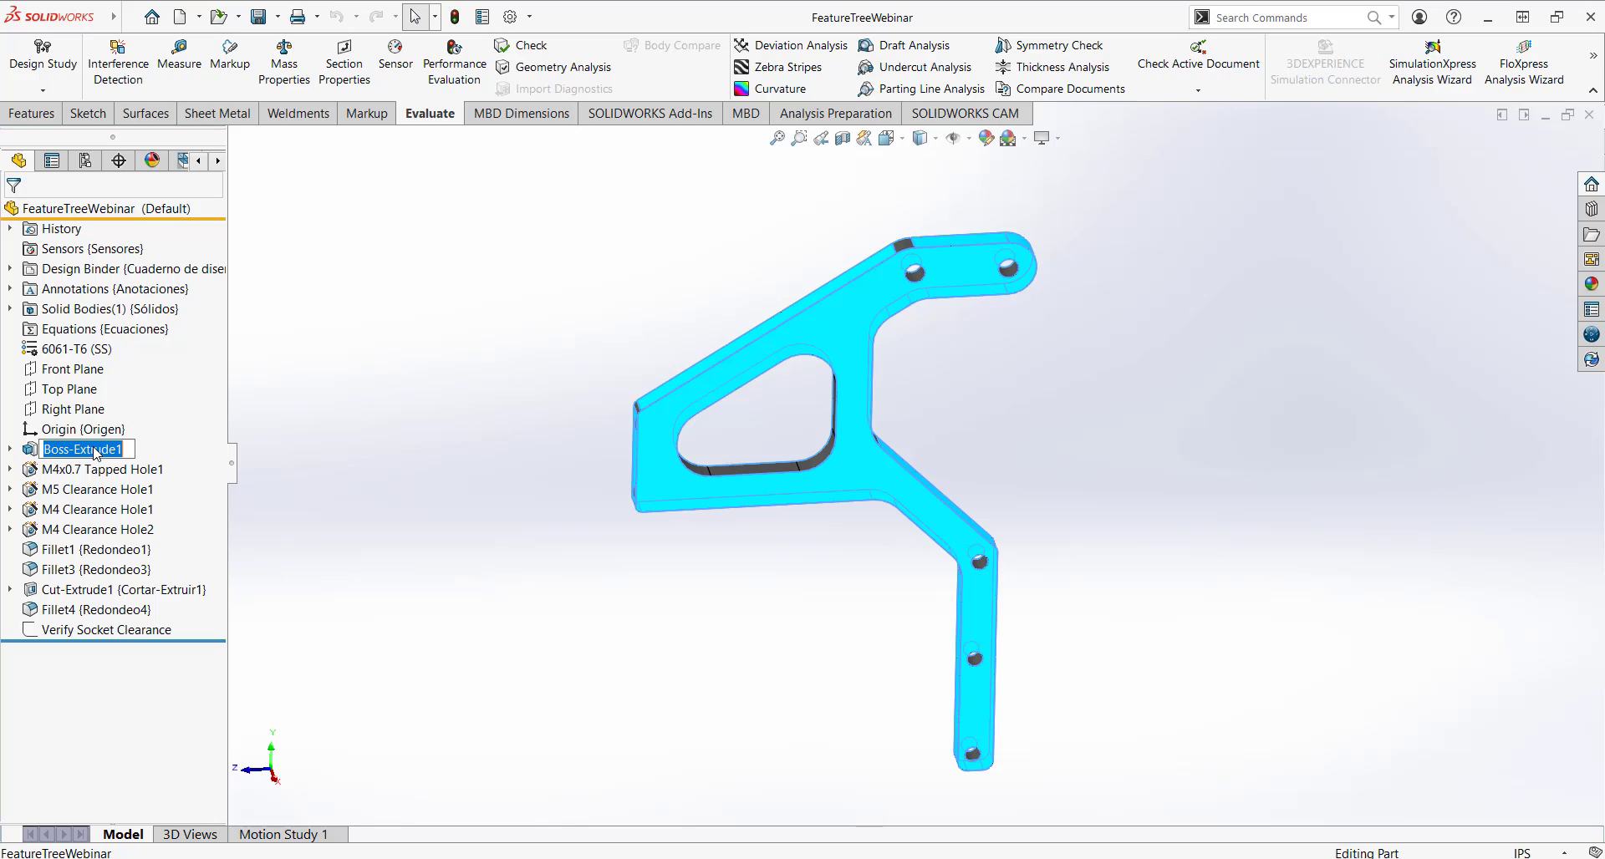
pyautogui.write('Main Body')
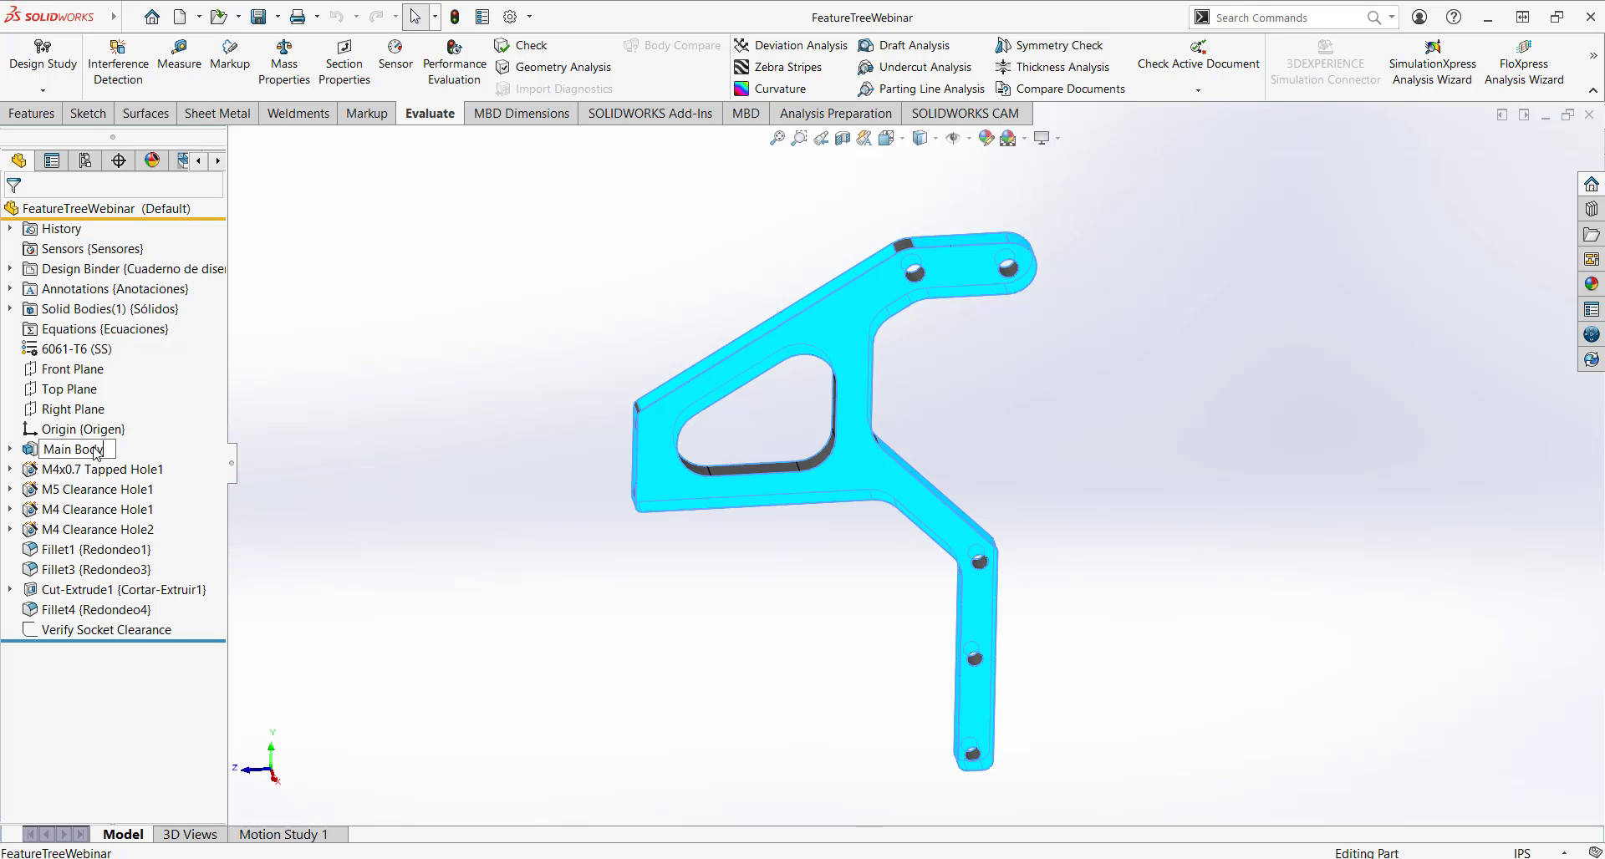
pyautogui.press('Return')
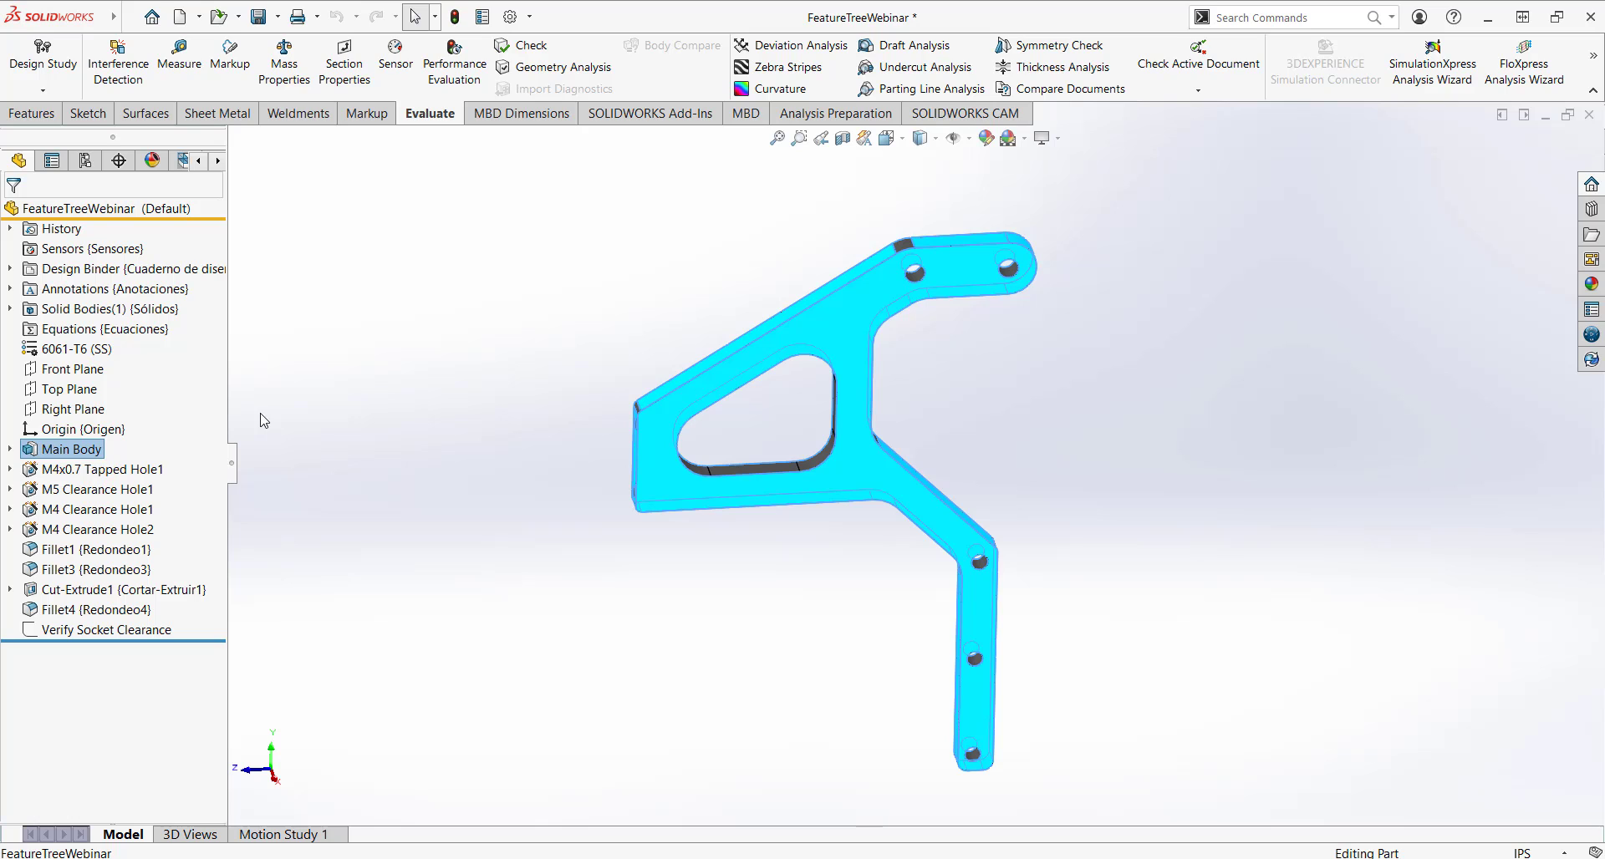
pyautogui.rightClick(76, 452)
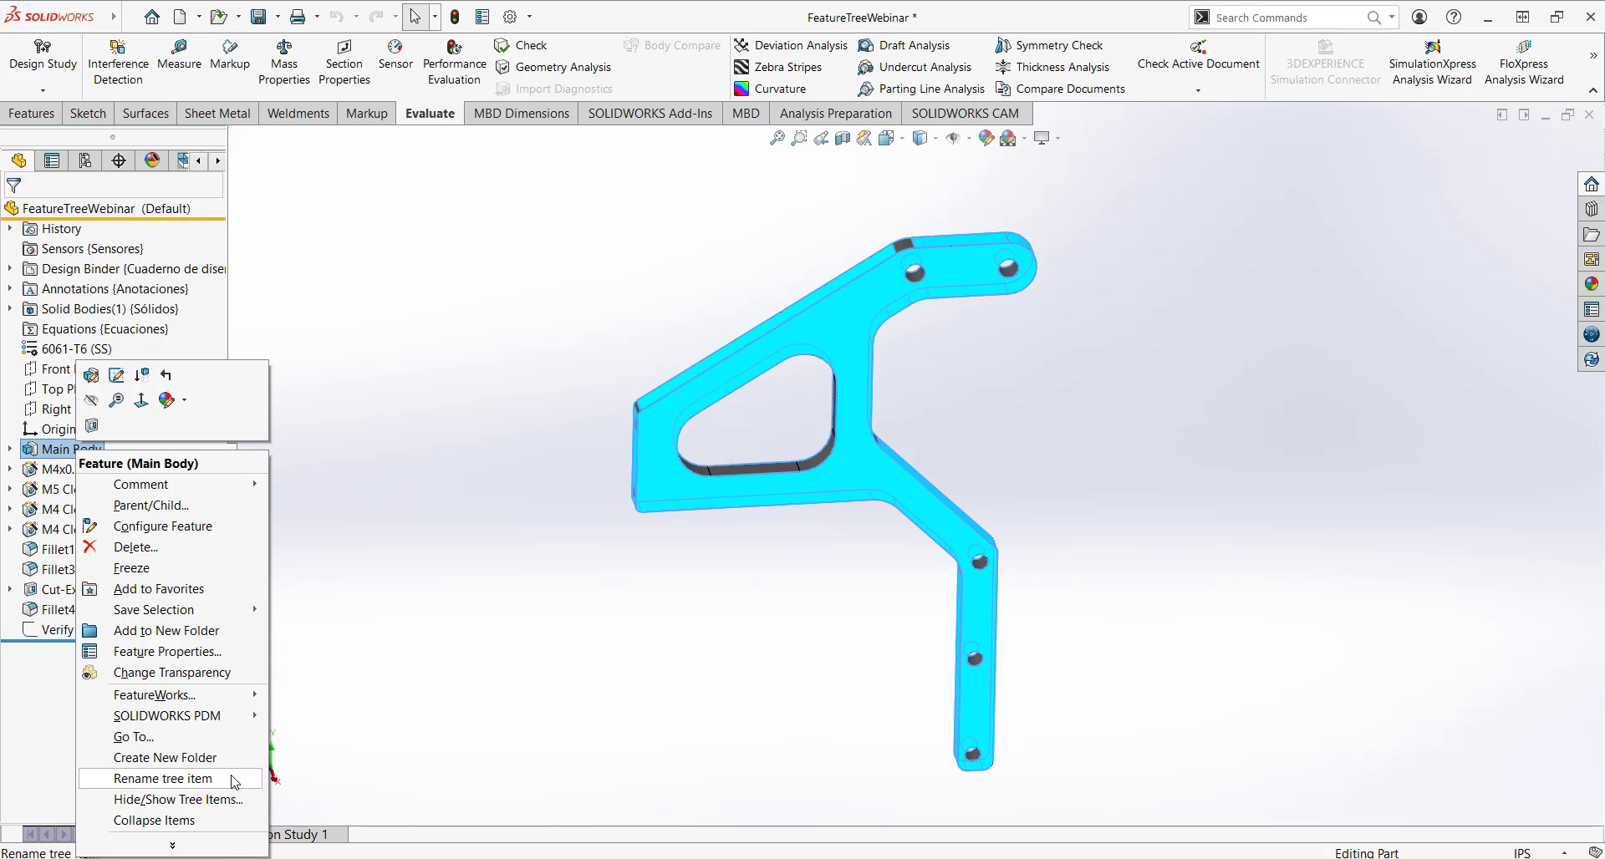
pyautogui.click(389, 622)
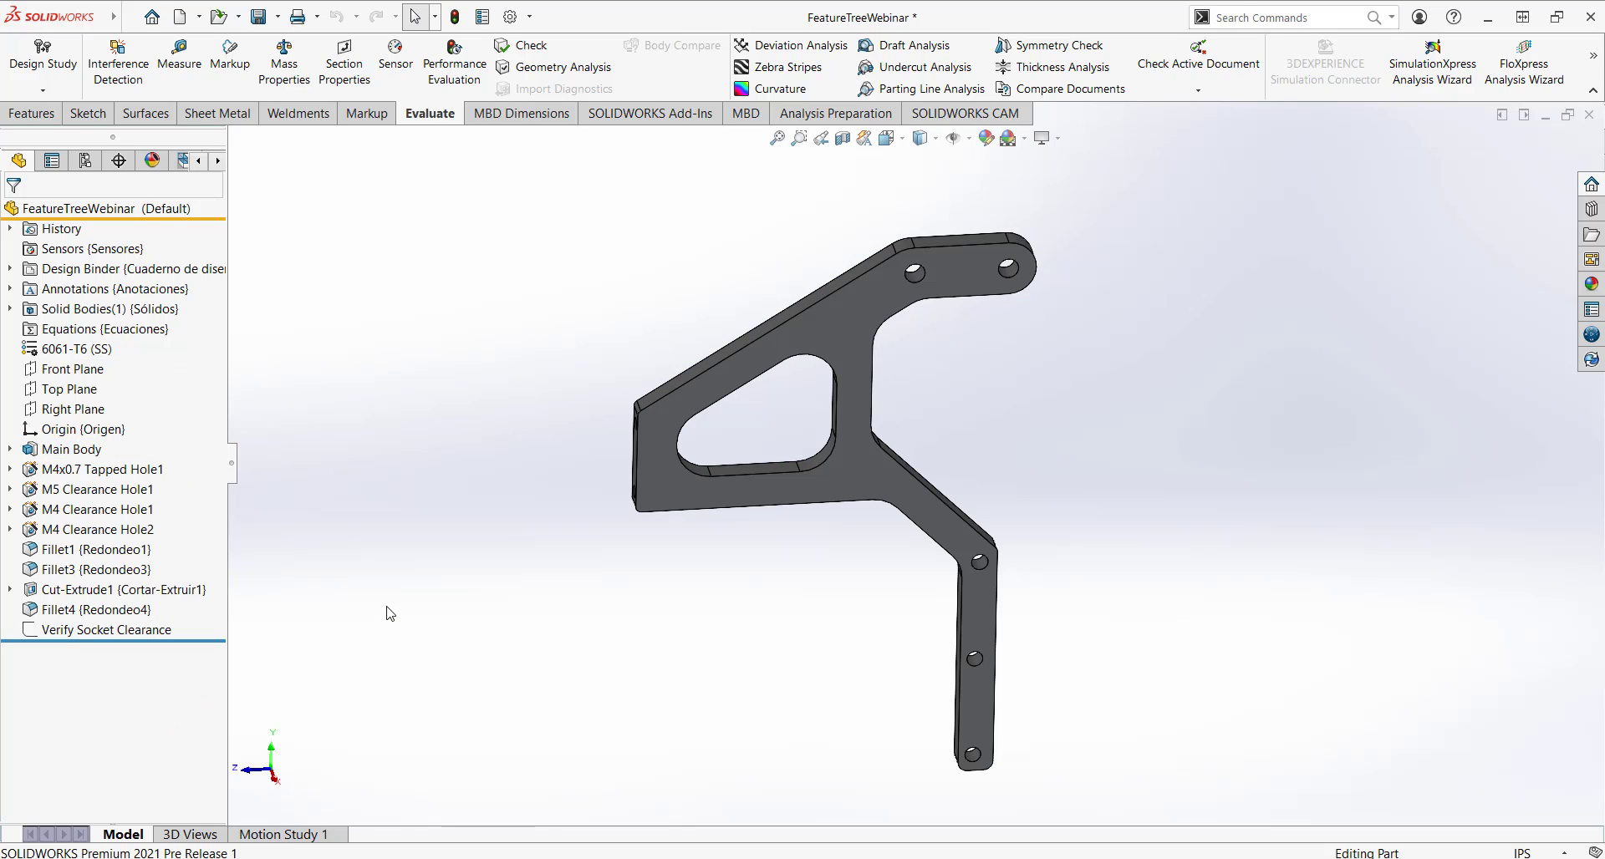
pyautogui.click(67, 452)
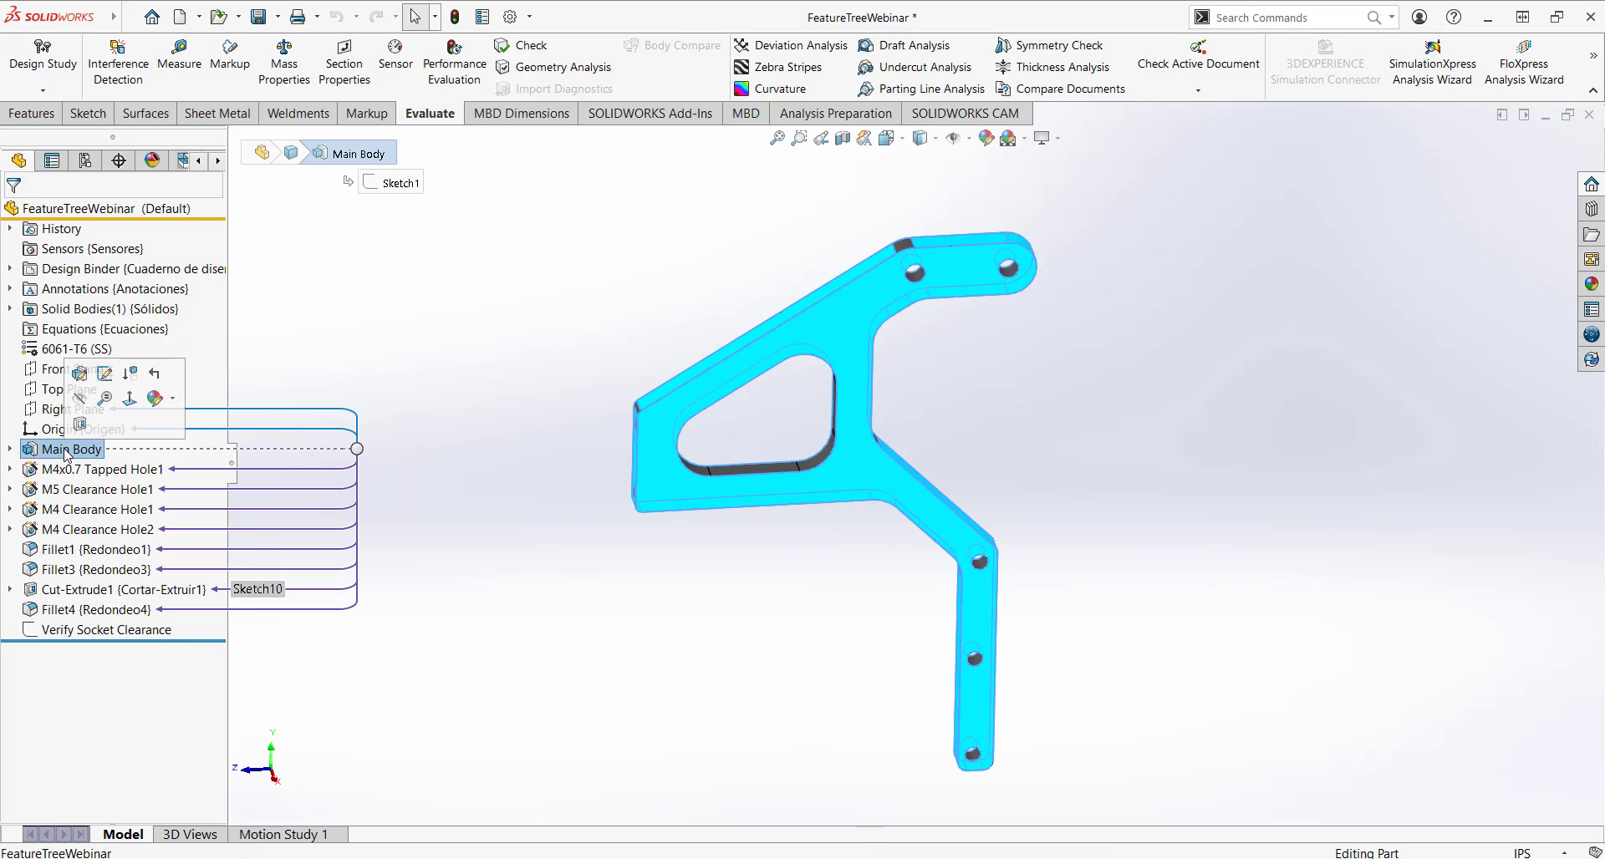
pyautogui.click(67, 452)
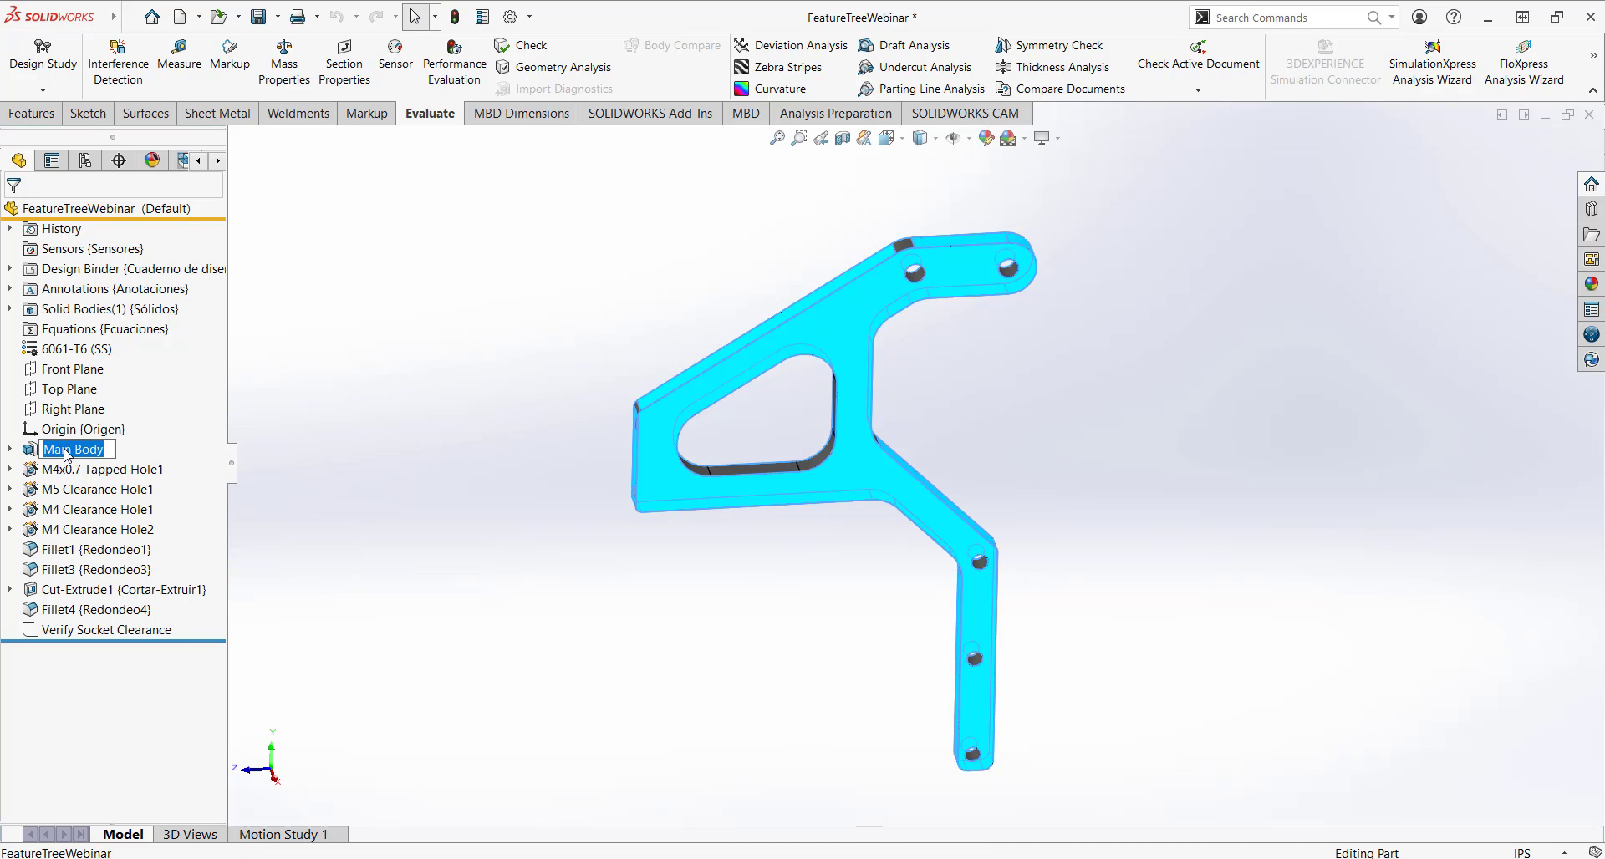
pyautogui.click(319, 439)
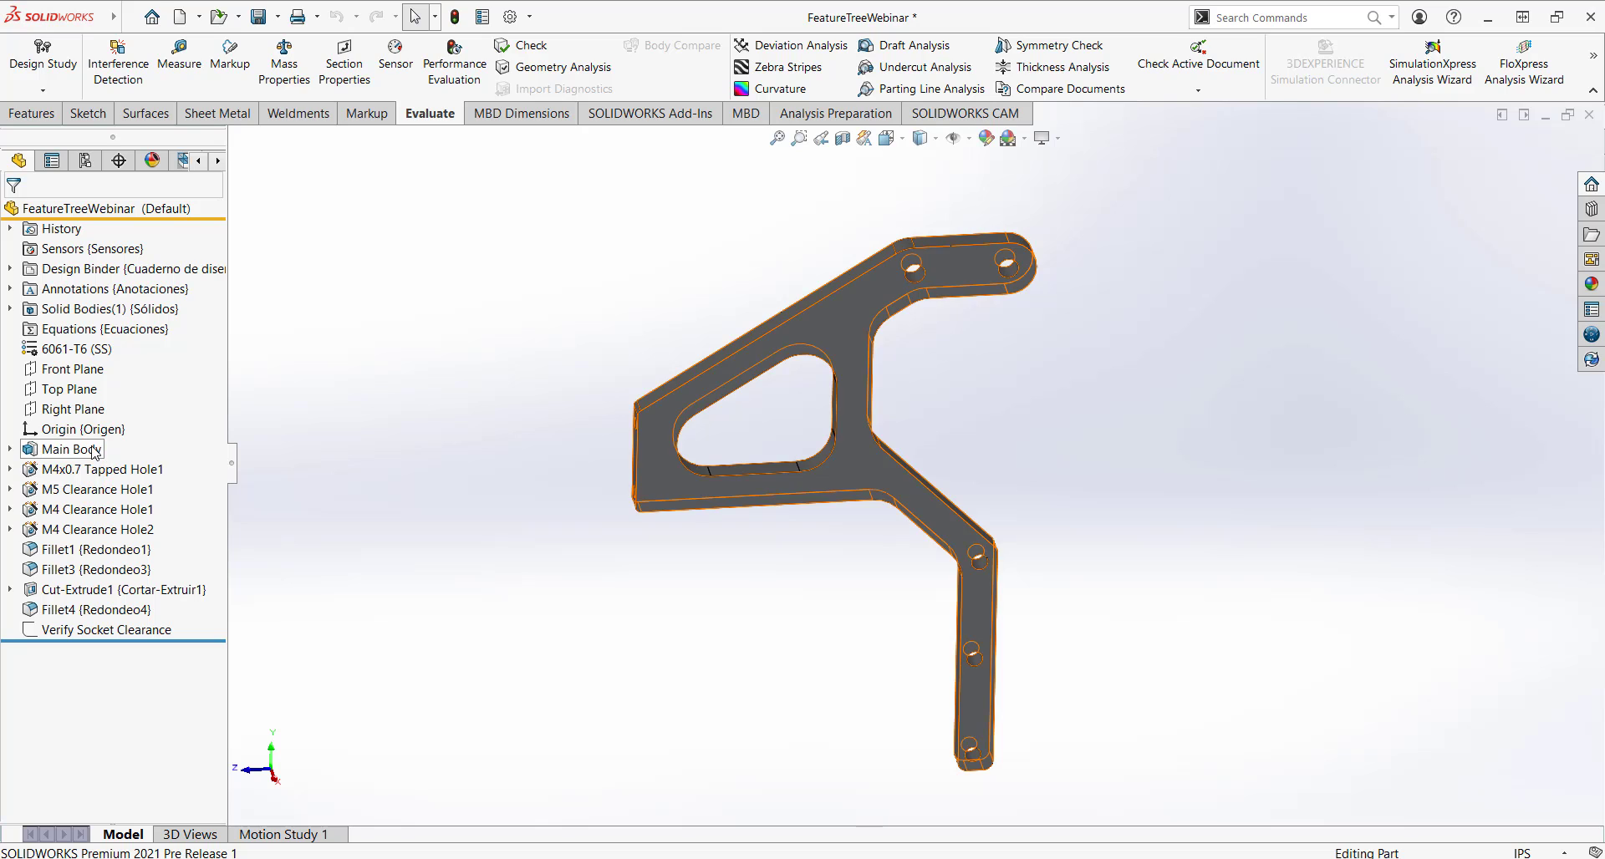
pyautogui.moveTo(111, 463)
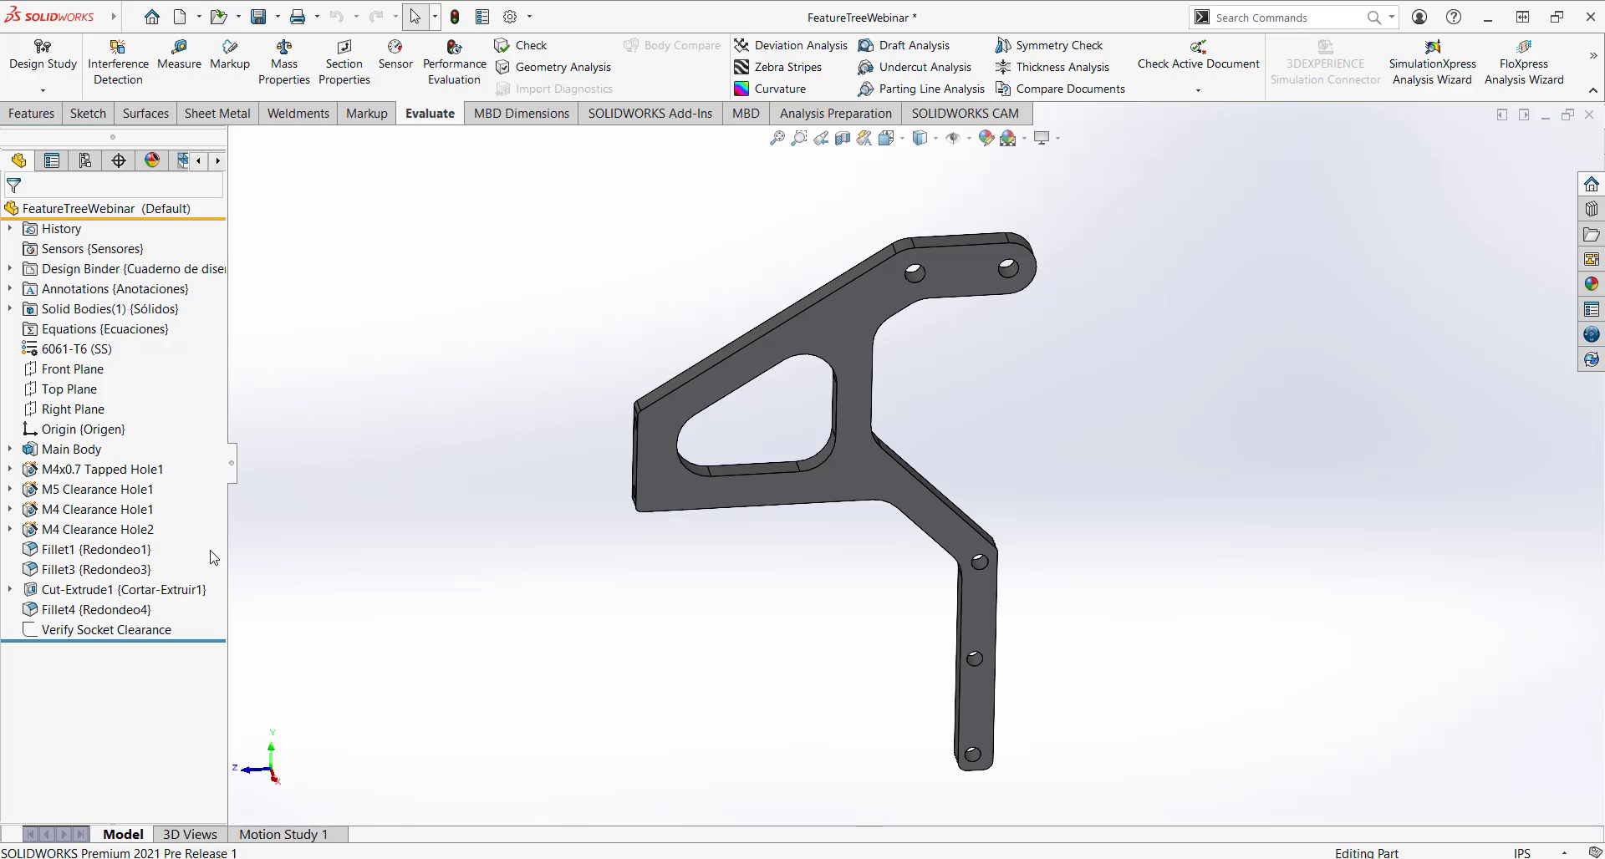
# - Find the translated feature names setting in the system options and set its language to Chinese-traditional
pyautogui.click(511, 18)
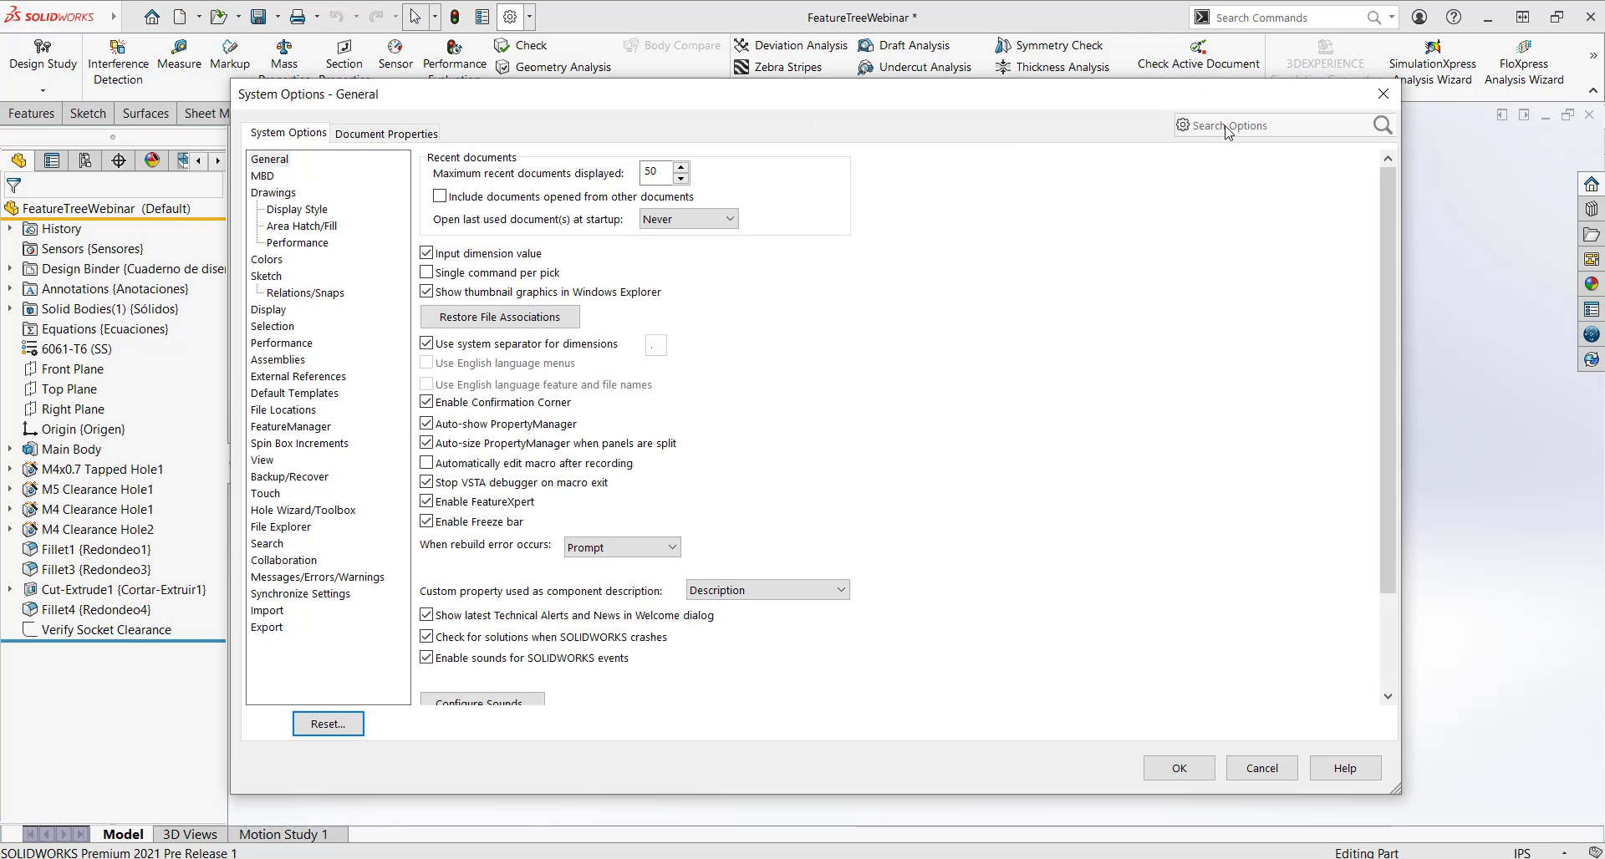
pyautogui.click(1230, 132)
pyautogui.write('translate')
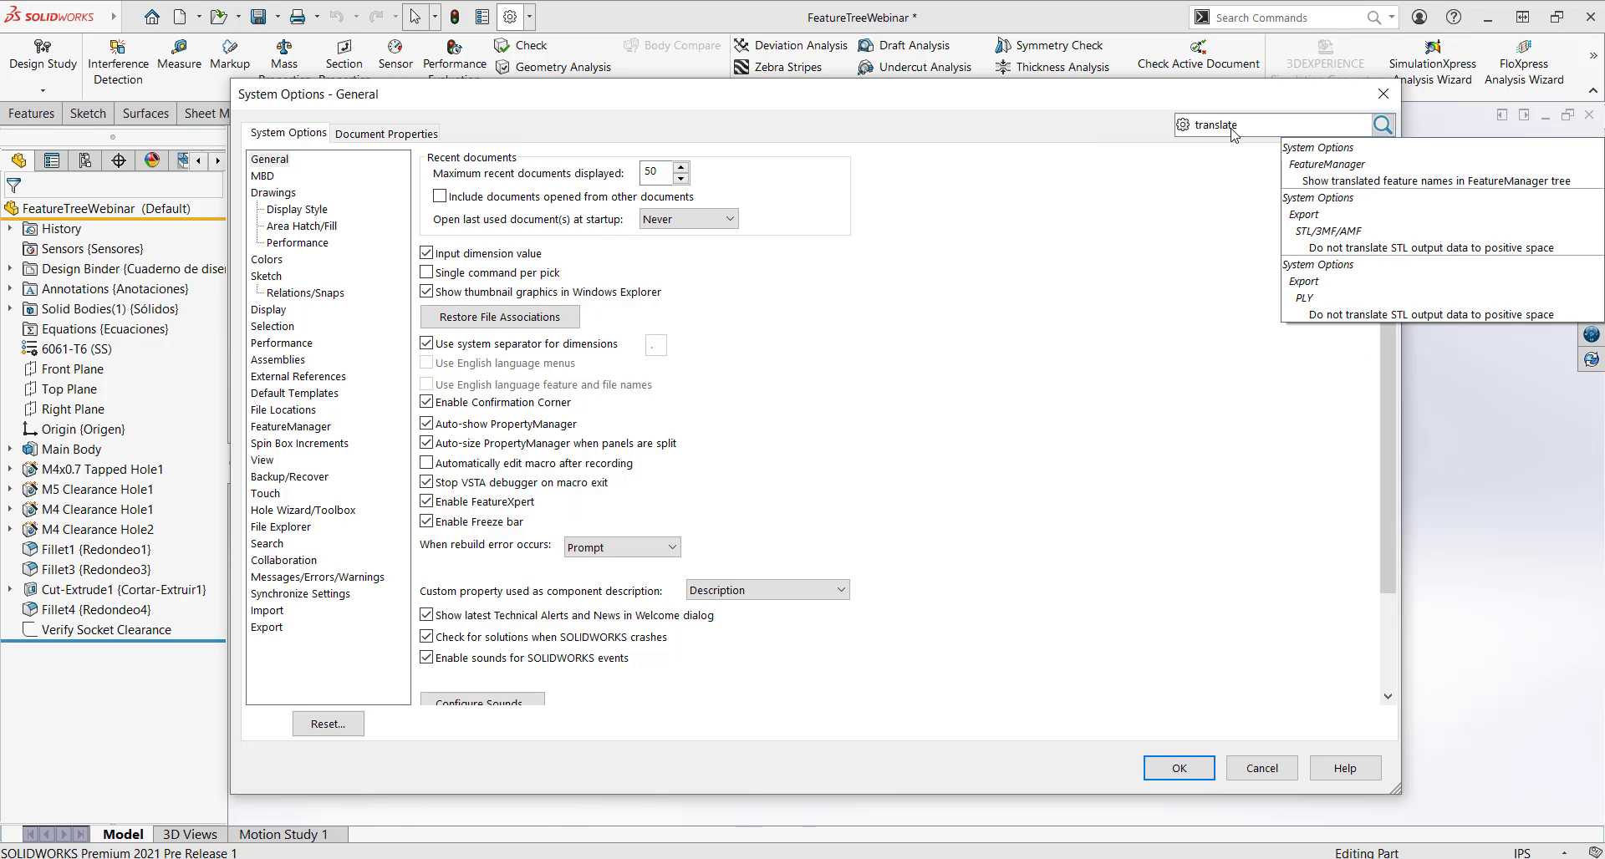
pyautogui.click(1354, 178)
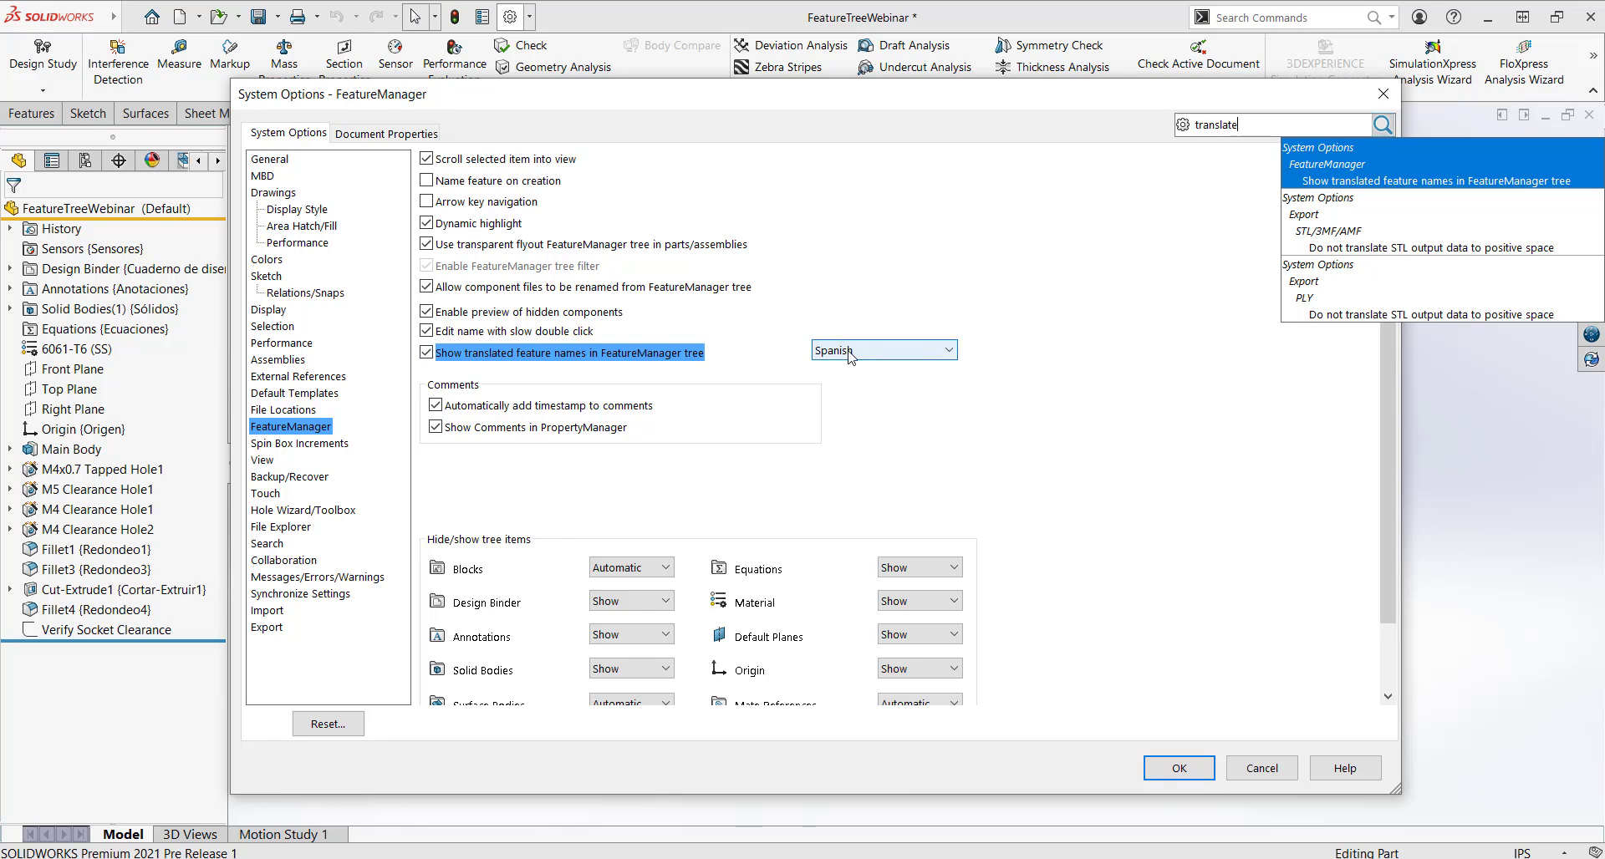
pyautogui.click(906, 351)
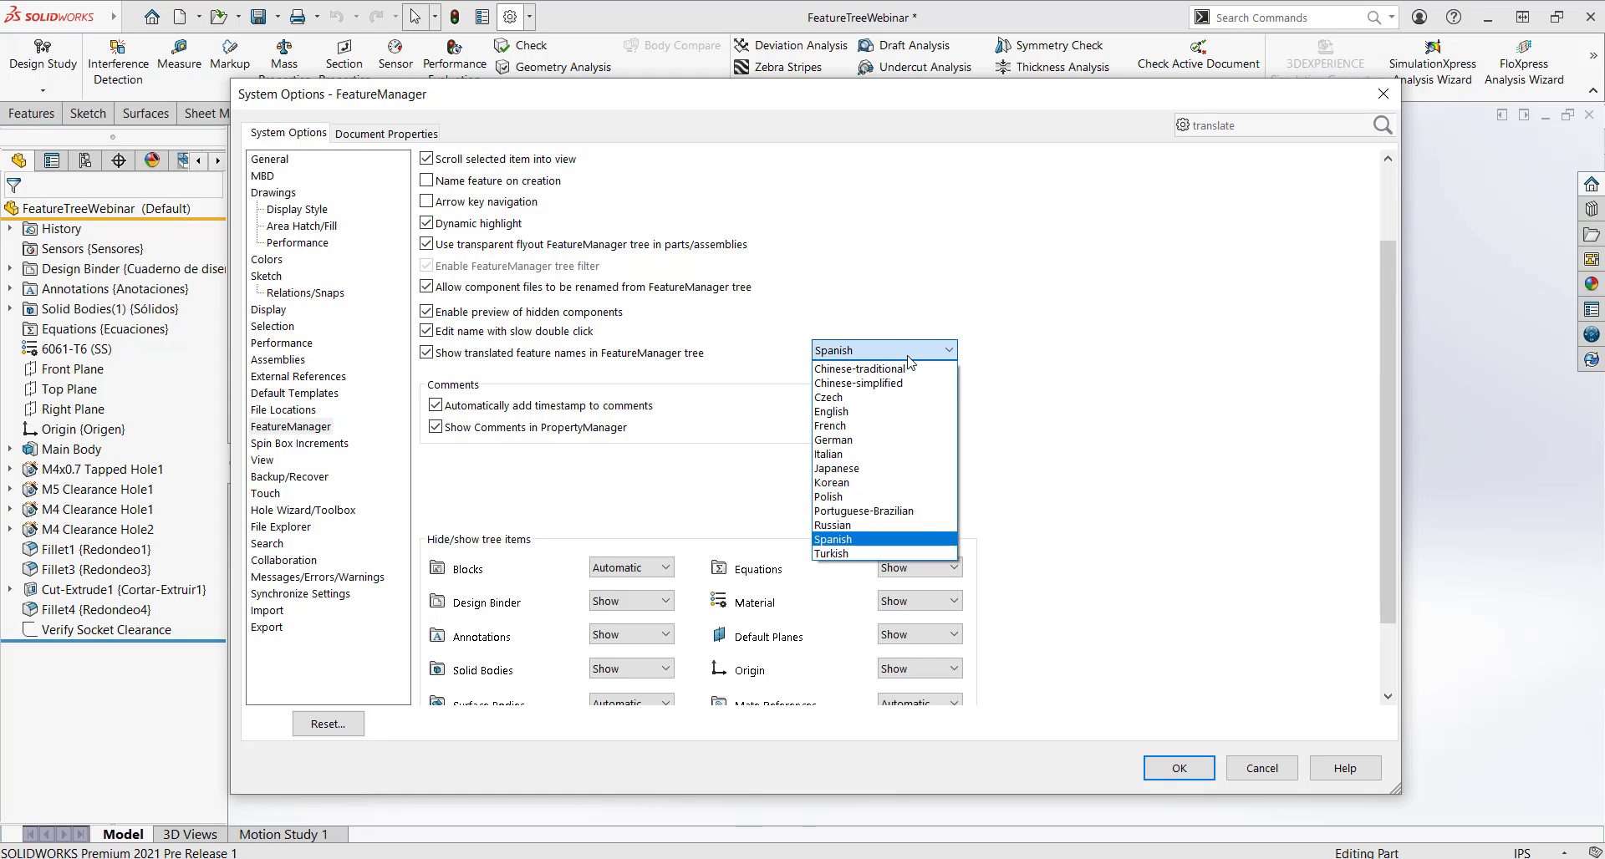
pyautogui.click(893, 370)
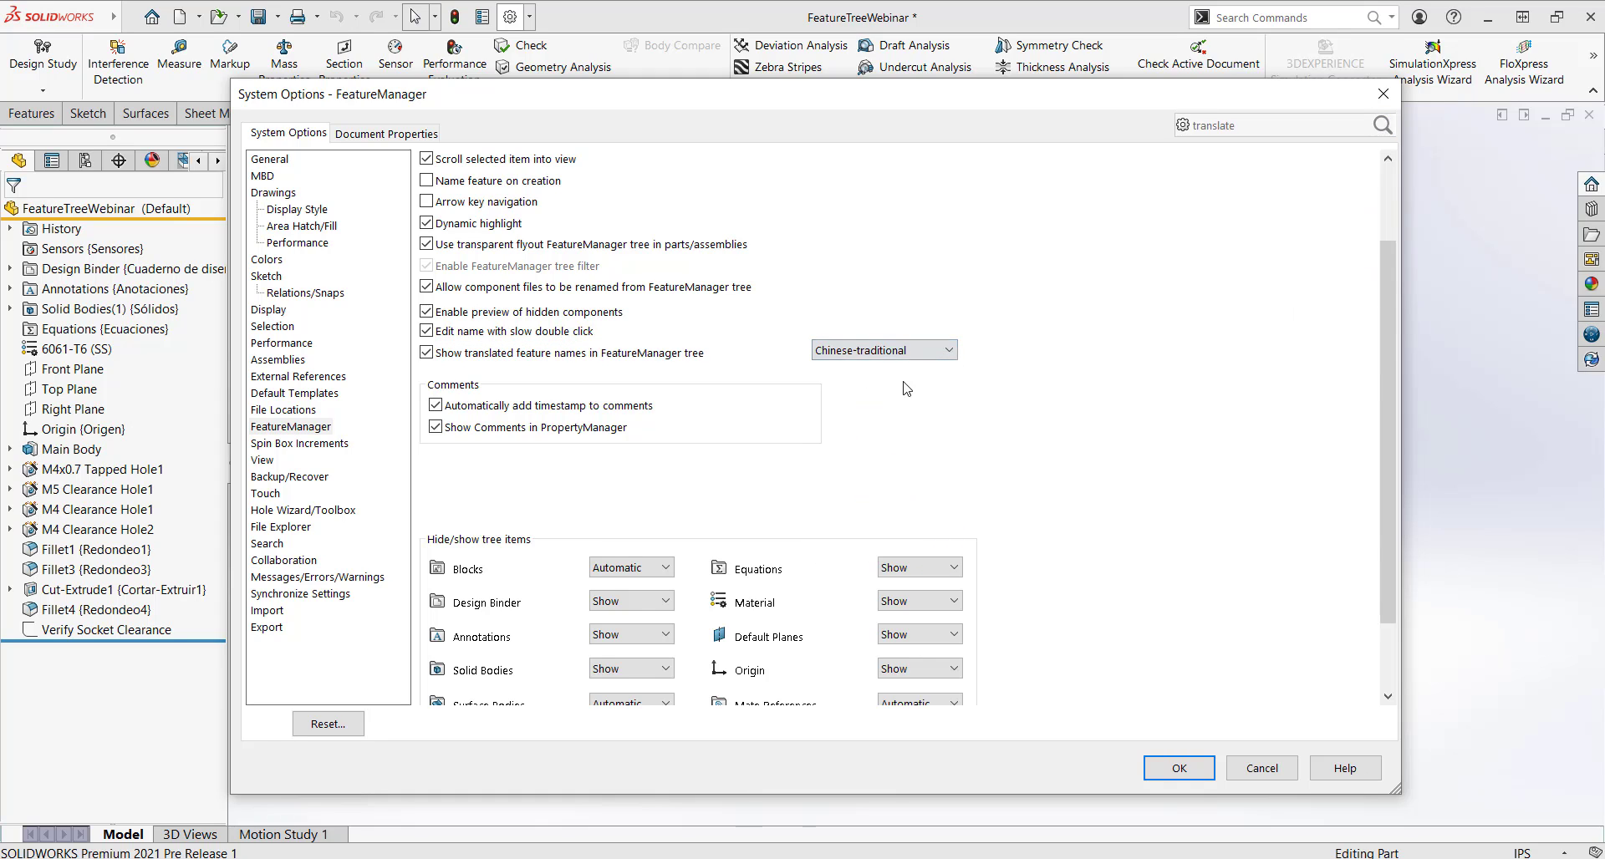
pyautogui.click(1200, 768)
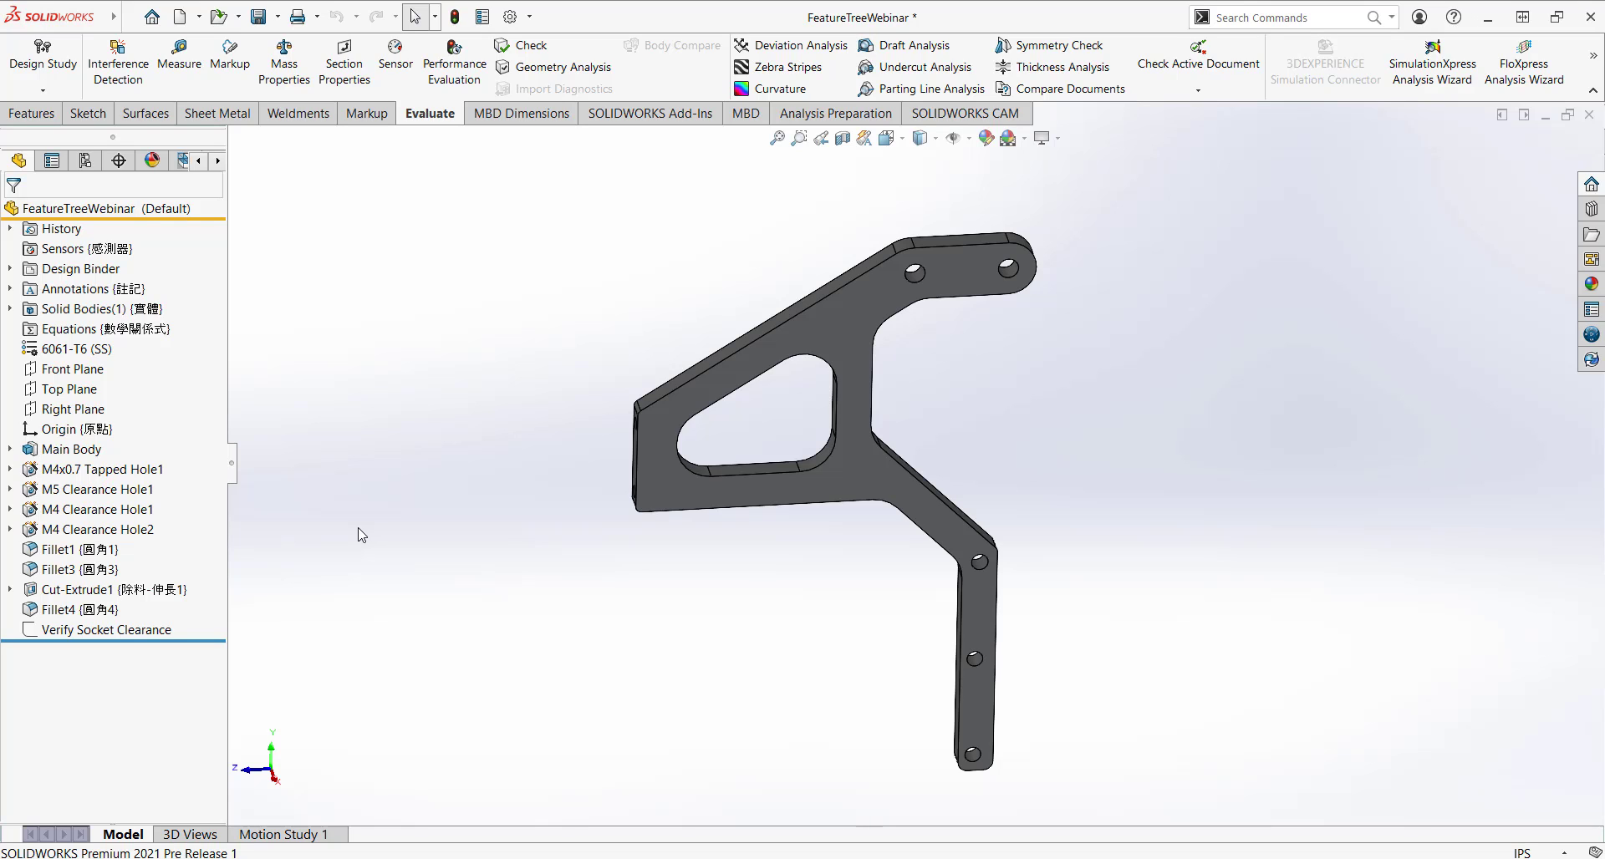
# - Save the M4x0.7 tapped hole, the M5 clearance hole and both M4 clearance hole features as a new selection set
pyautogui.click(132, 472)
pyautogui.keyDown('ctrl'); pyautogui.click(134, 489); pyautogui.keyUp('ctrl')
pyautogui.keyDown('ctrl'); pyautogui.click(136, 509); pyautogui.keyUp('ctrl')
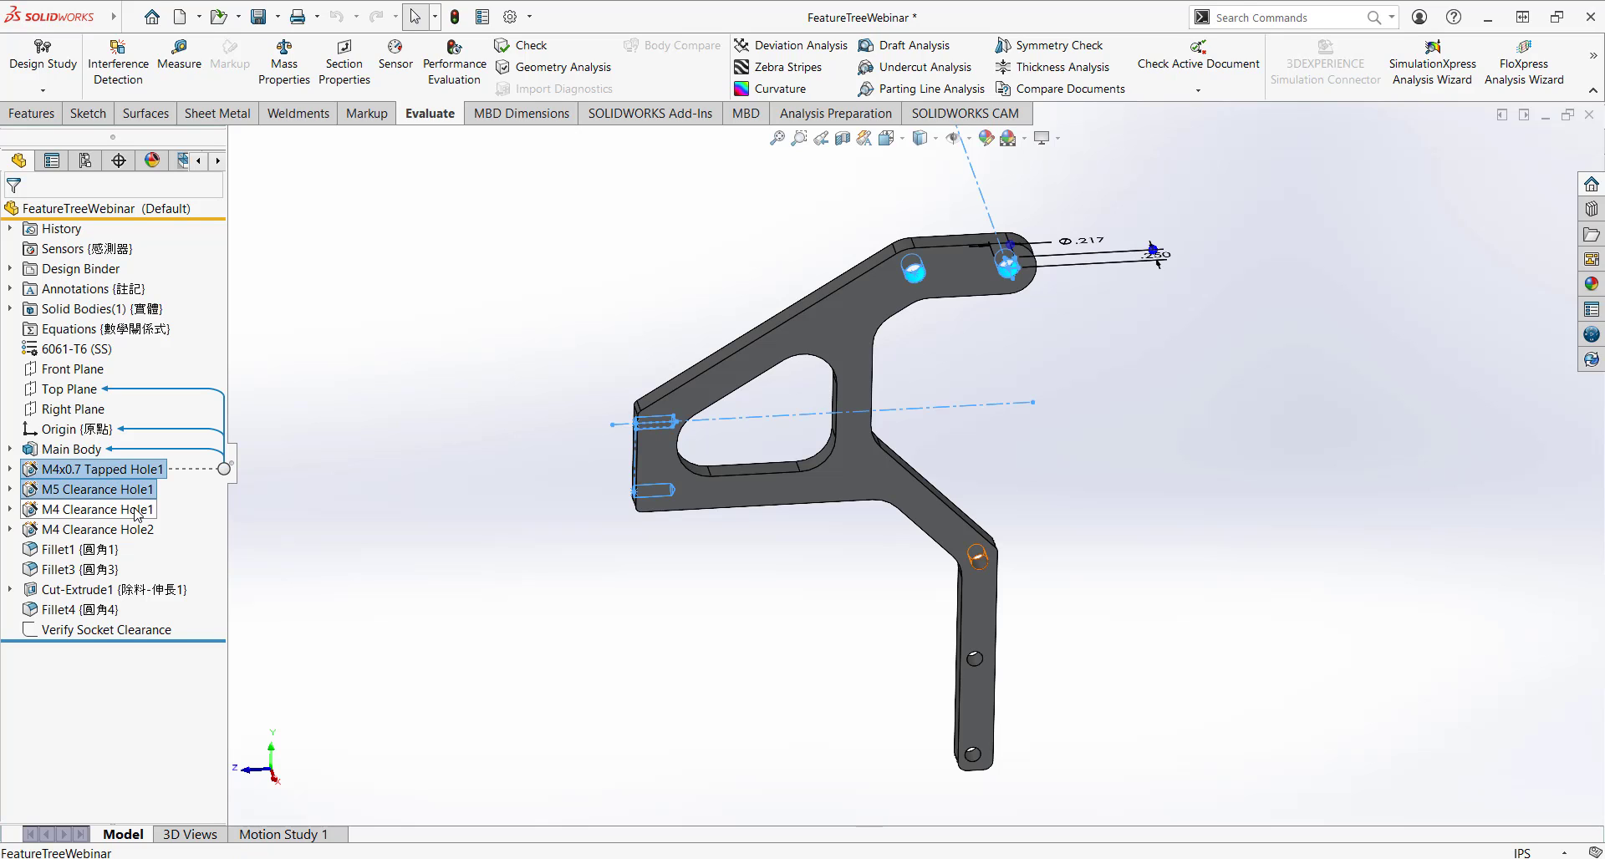
pyautogui.keyDown('ctrl'); pyautogui.click(138, 533); pyautogui.keyUp('ctrl')
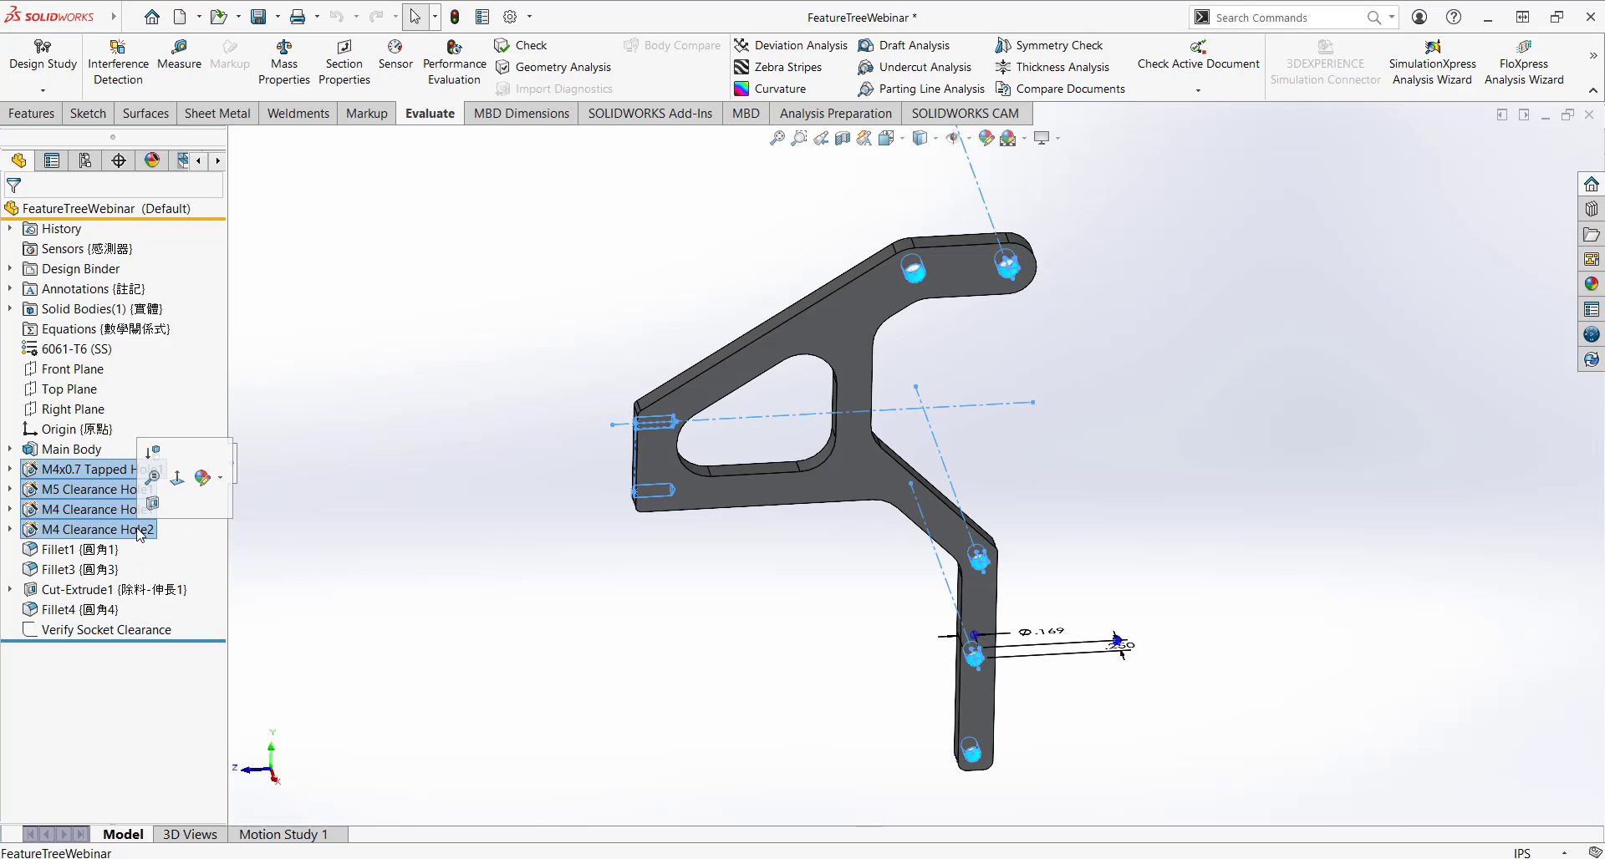
pyautogui.rightClick(139, 533)
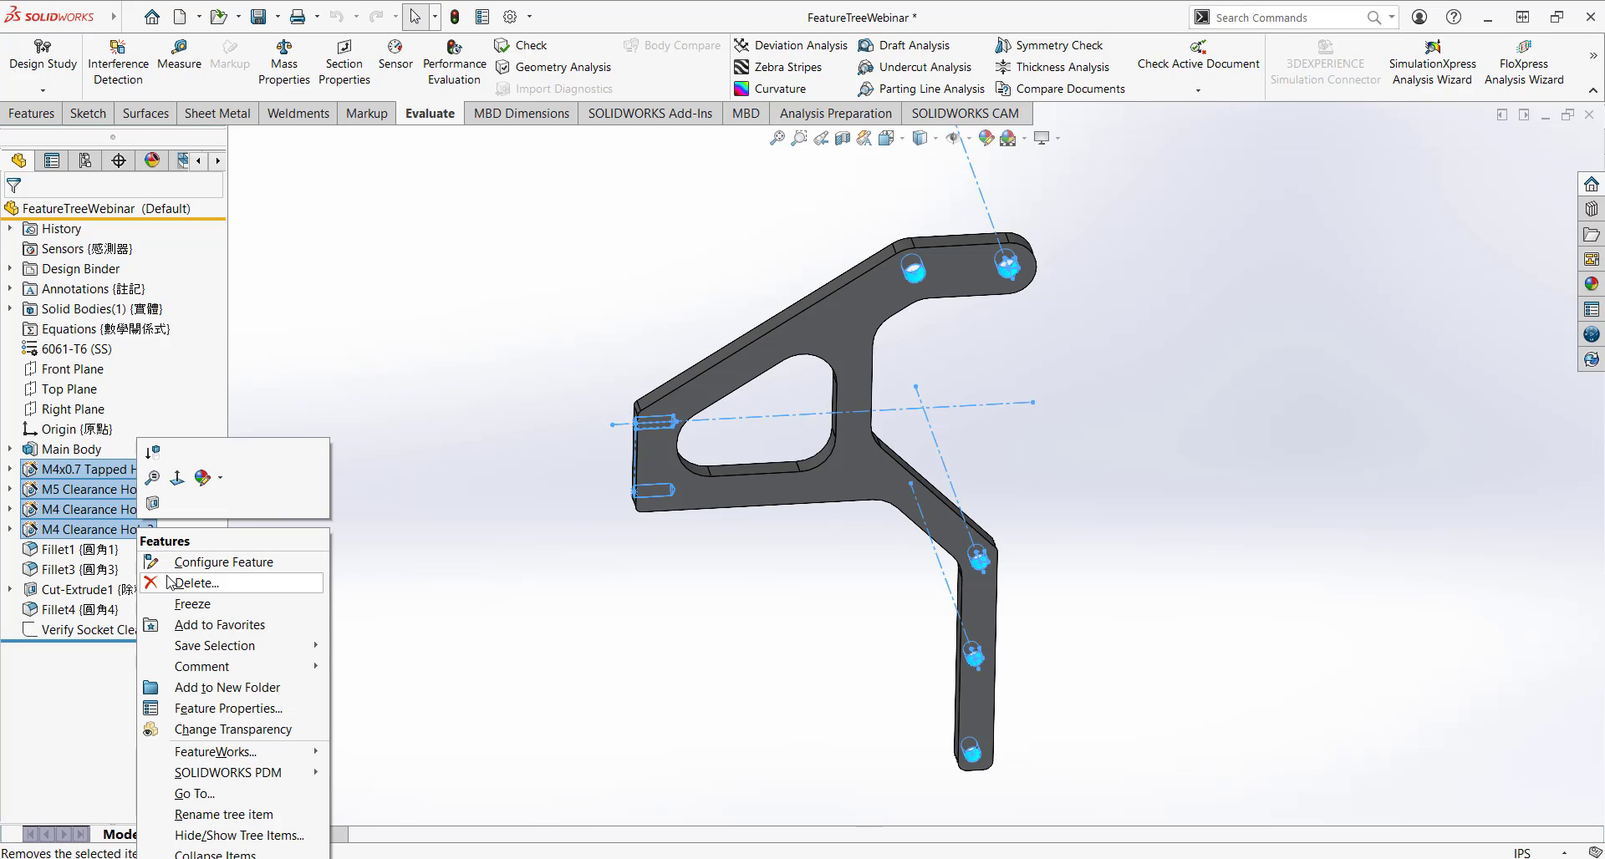
pyautogui.moveTo(213, 646)
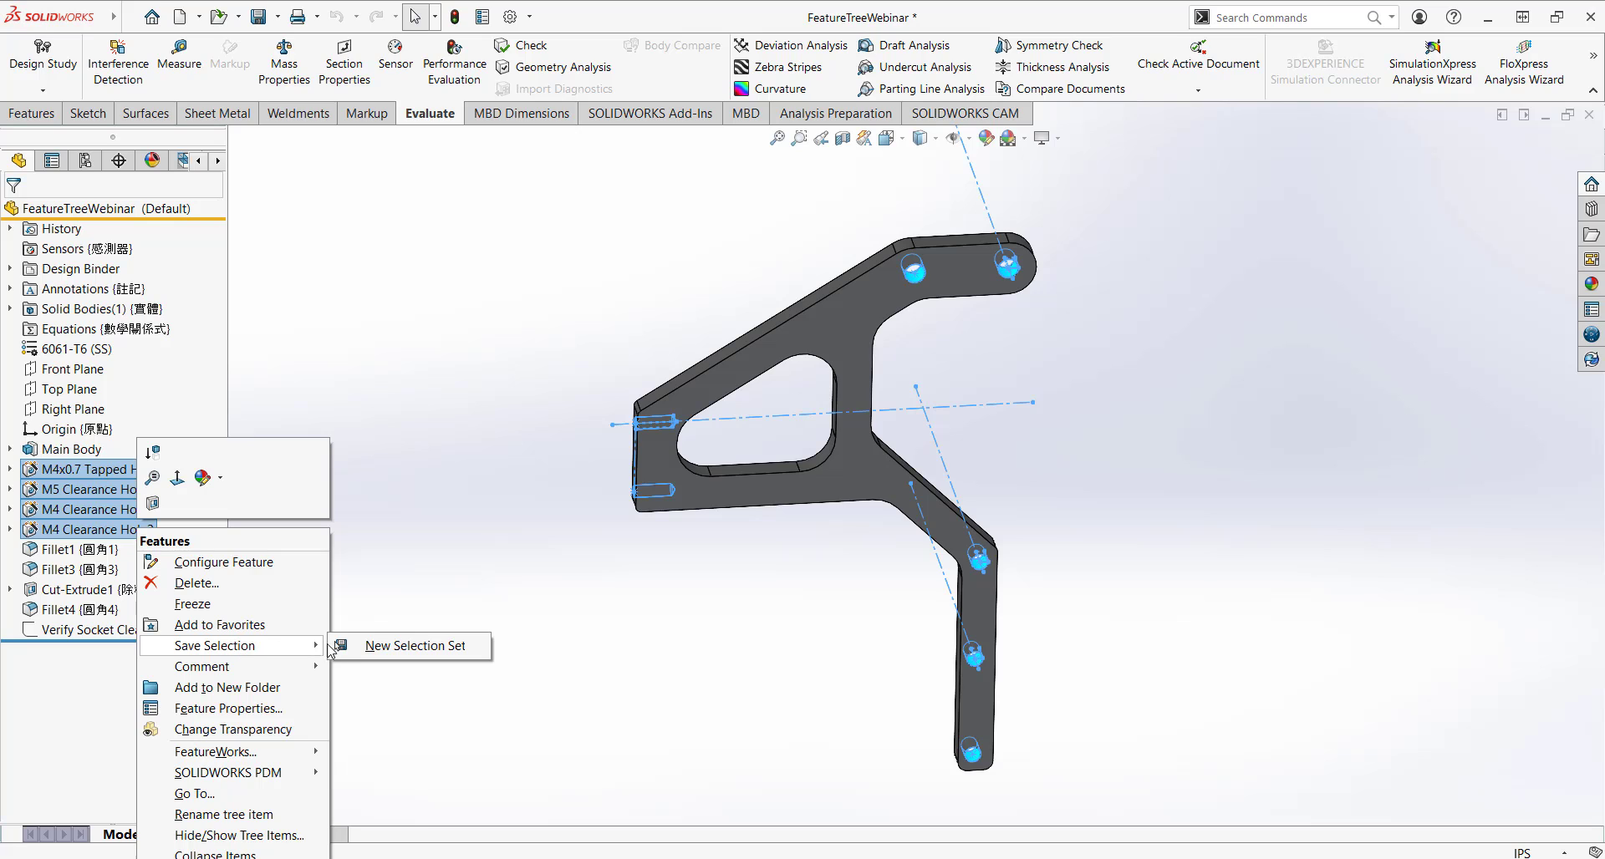
pyautogui.click(365, 646)
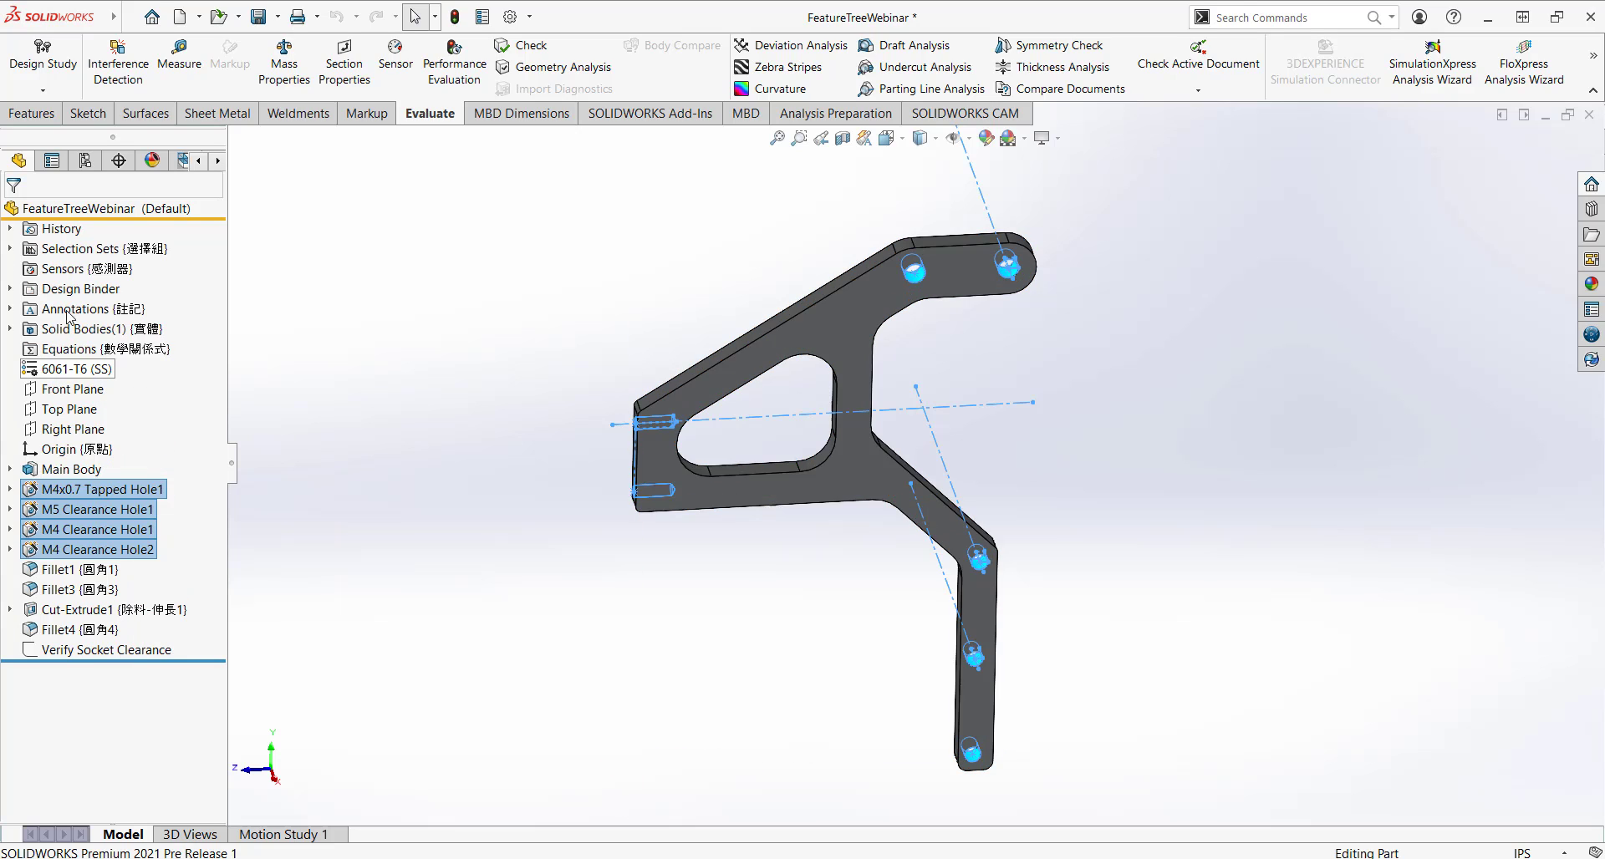
# - Rename the new selection set as Holes and view the features it contains
pyautogui.click(11, 250)
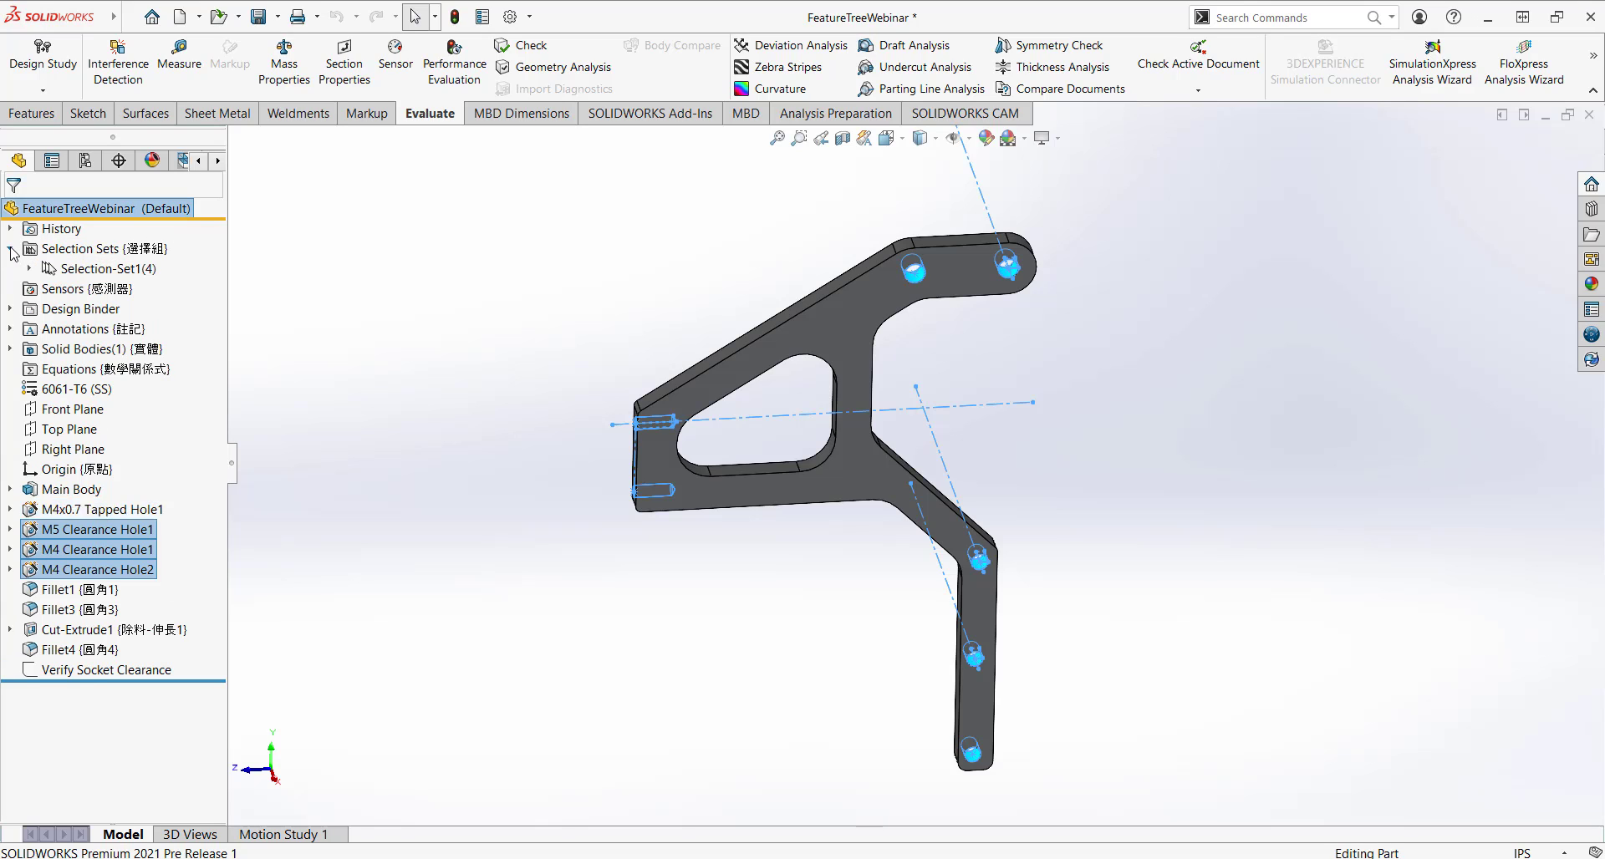
pyautogui.click(99, 268)
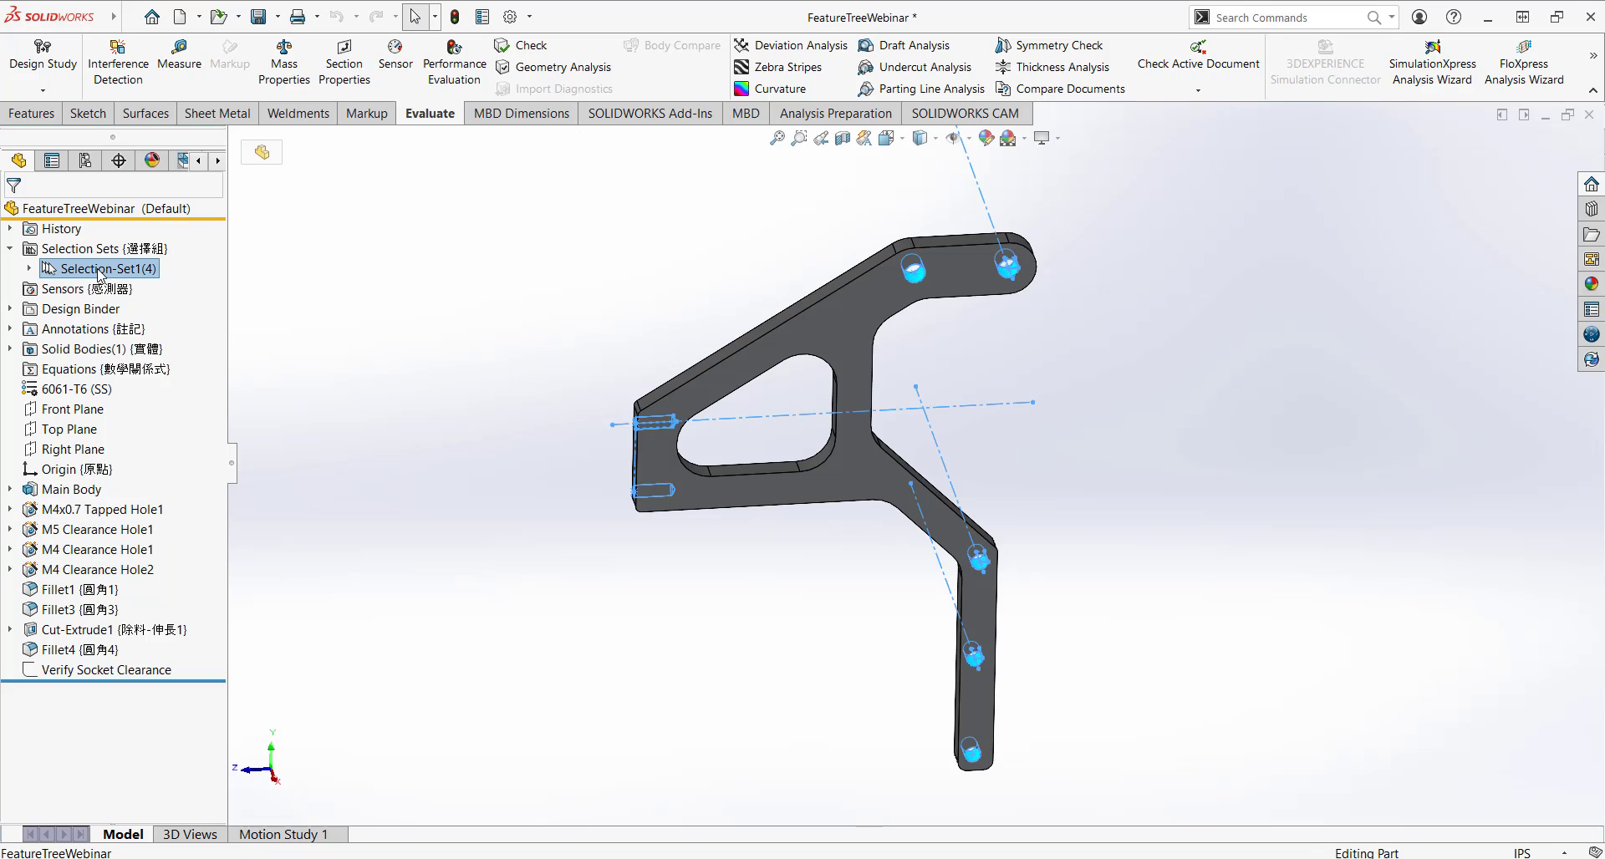
pyautogui.click(99, 268)
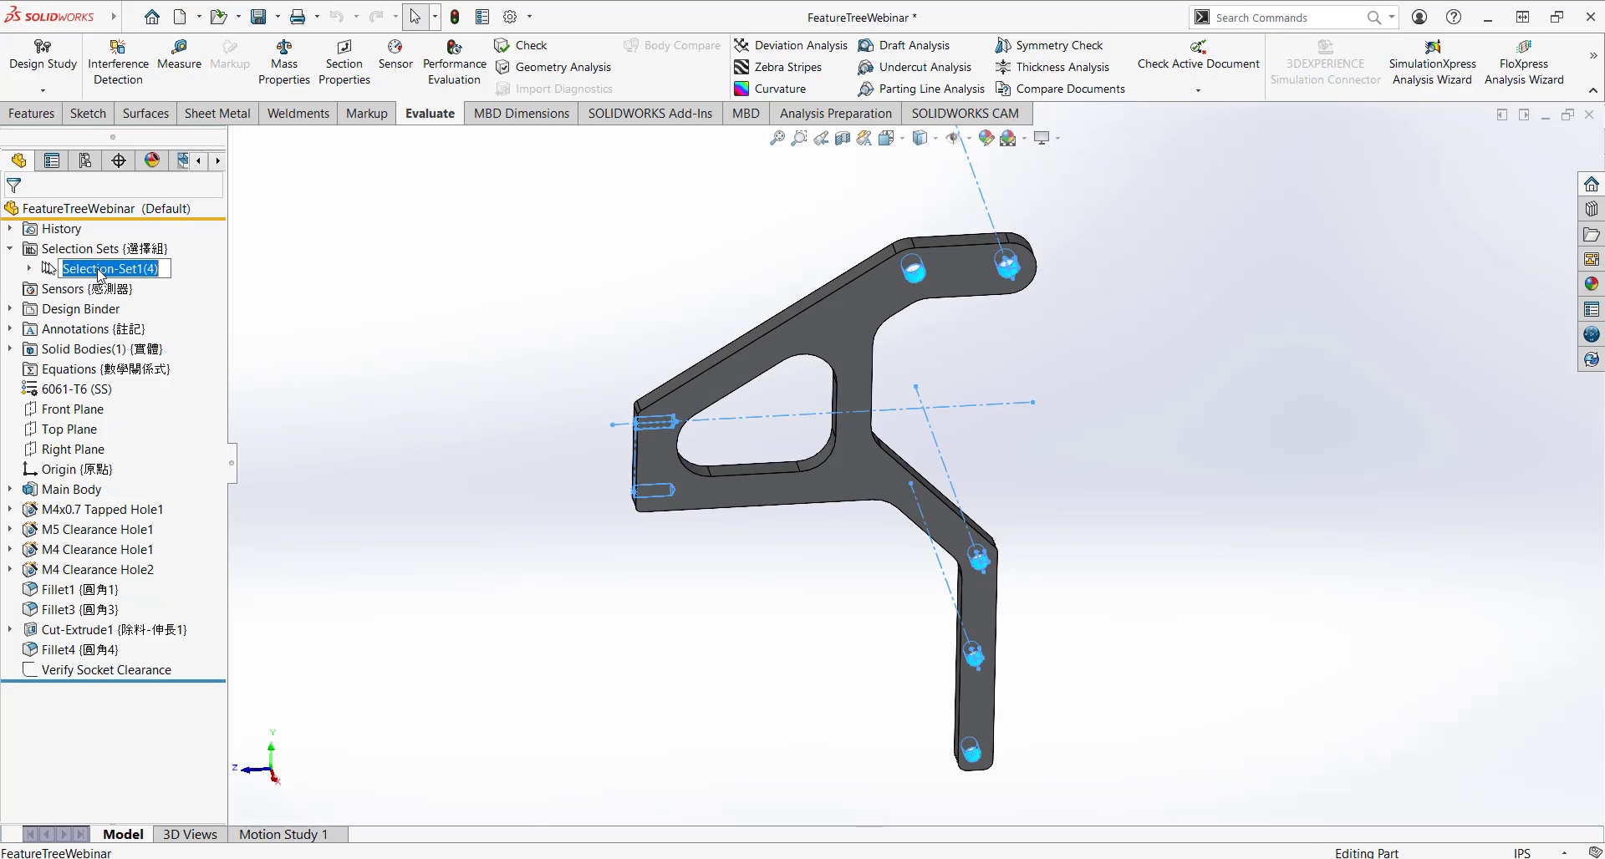
pyautogui.write('Holes')
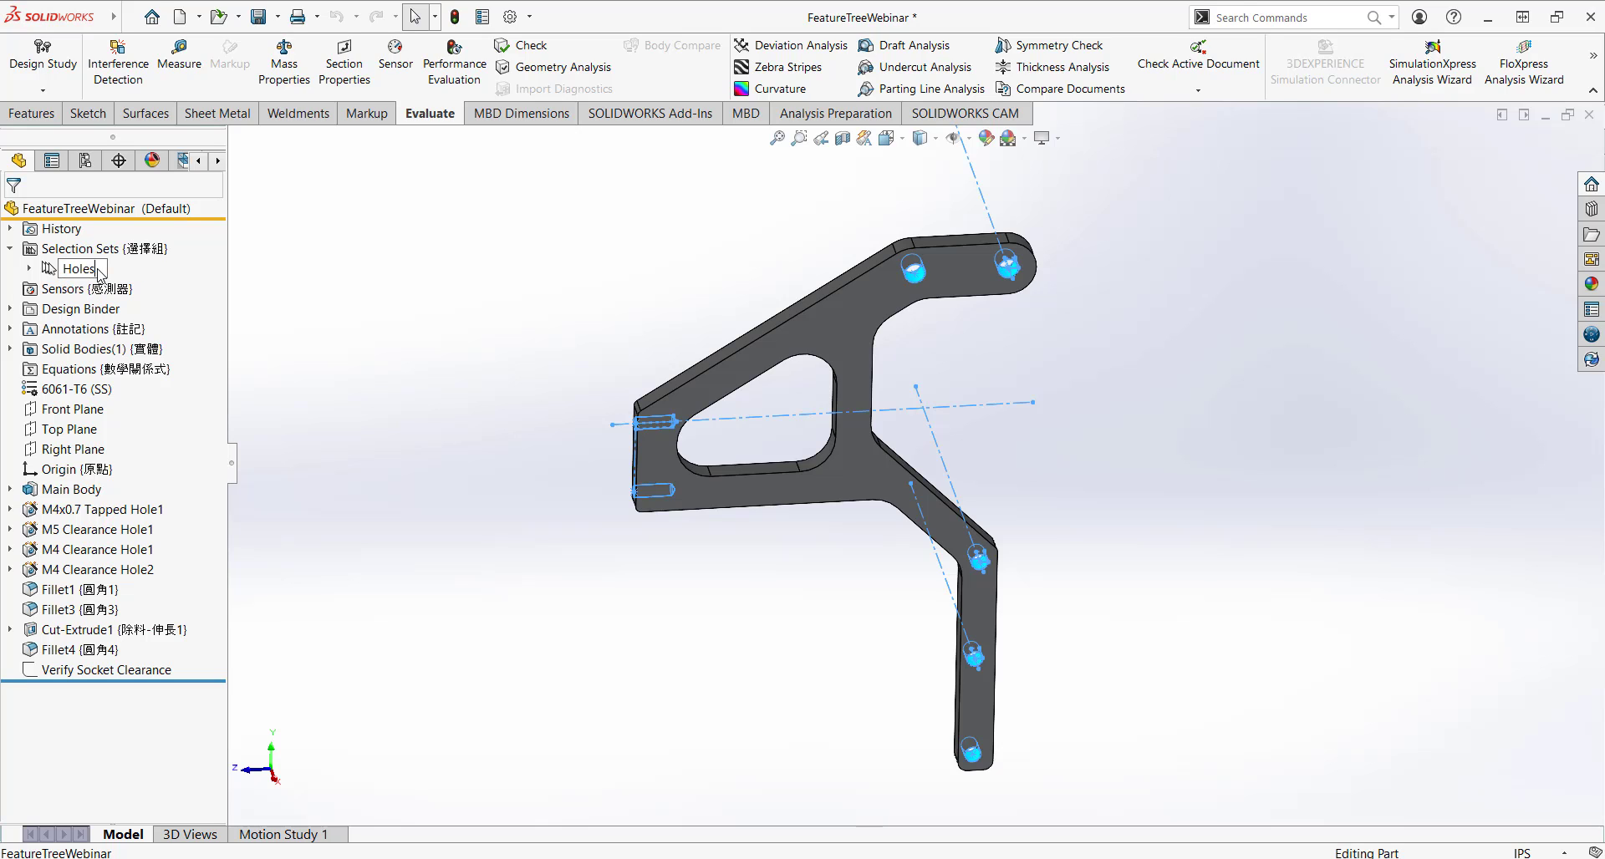
pyautogui.click(30, 268)
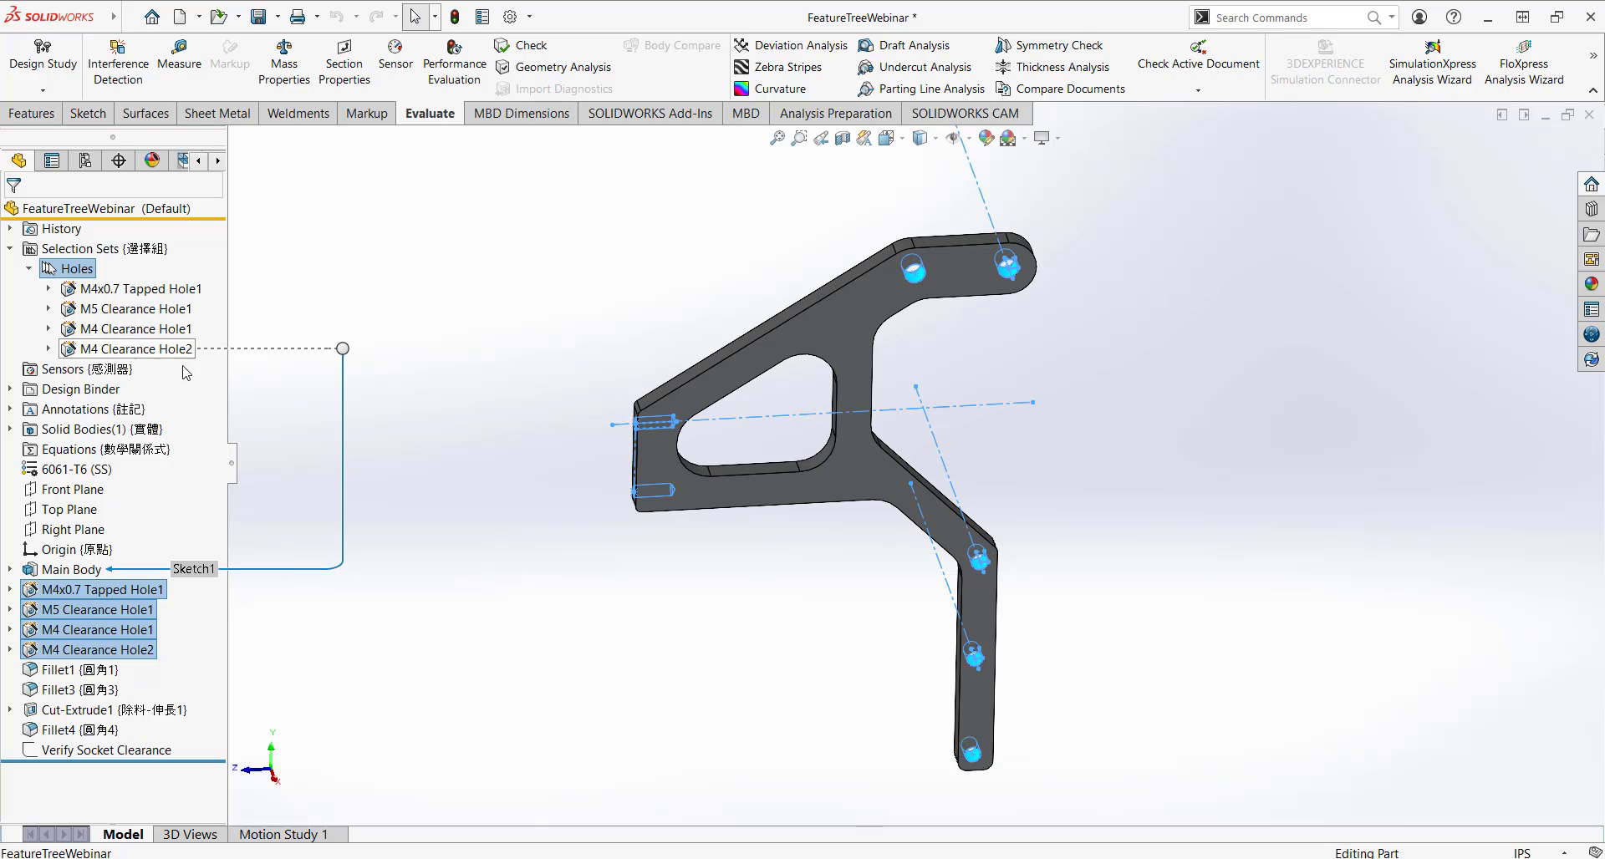
pyautogui.click(9, 248)
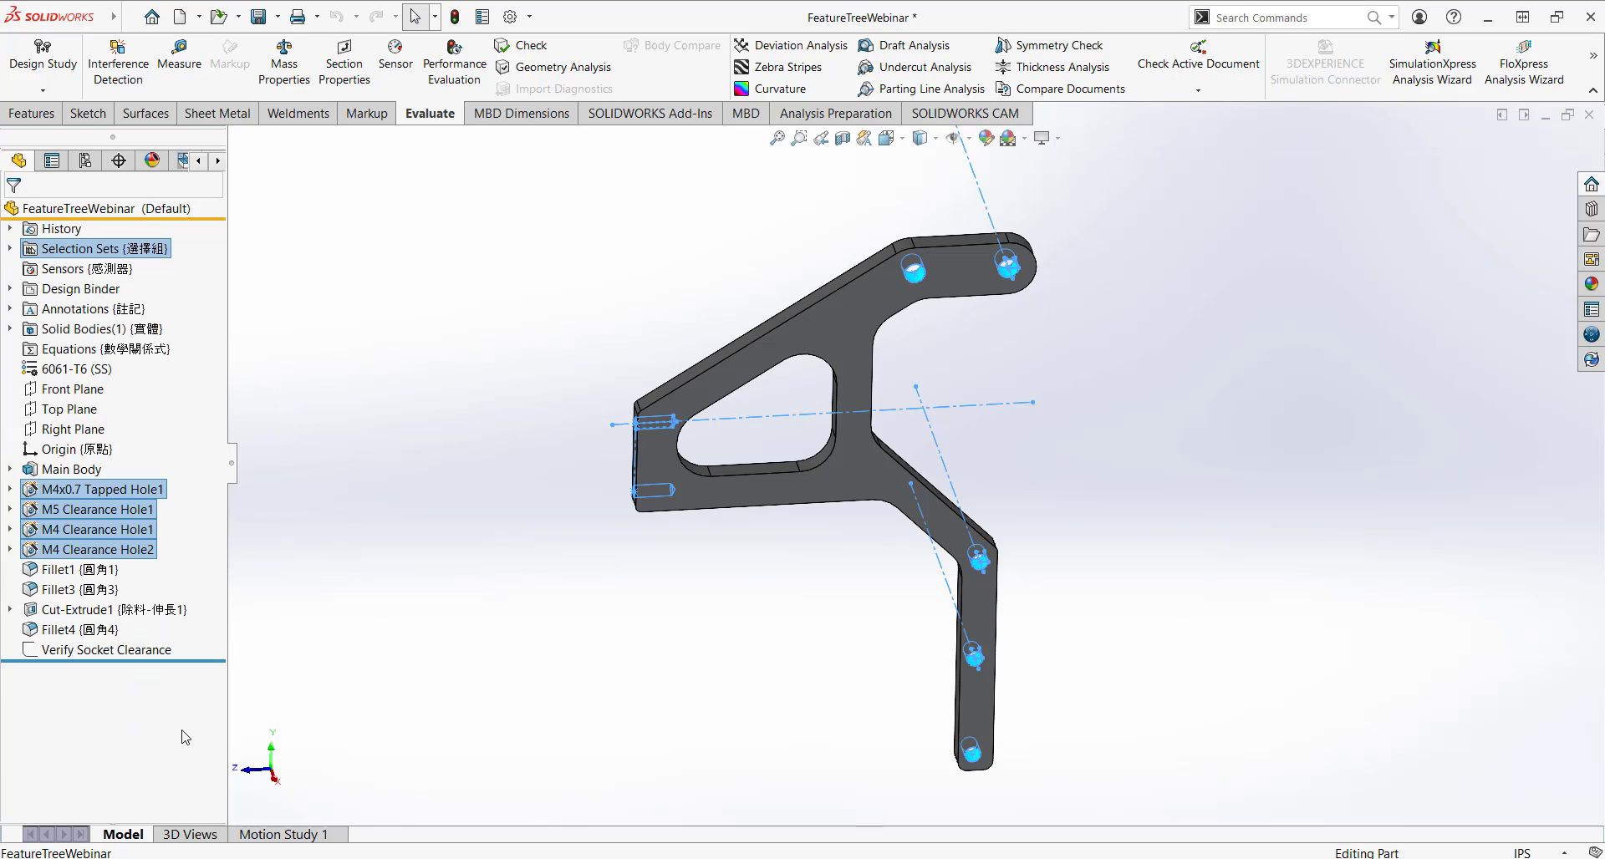
pyautogui.click(236, 684)
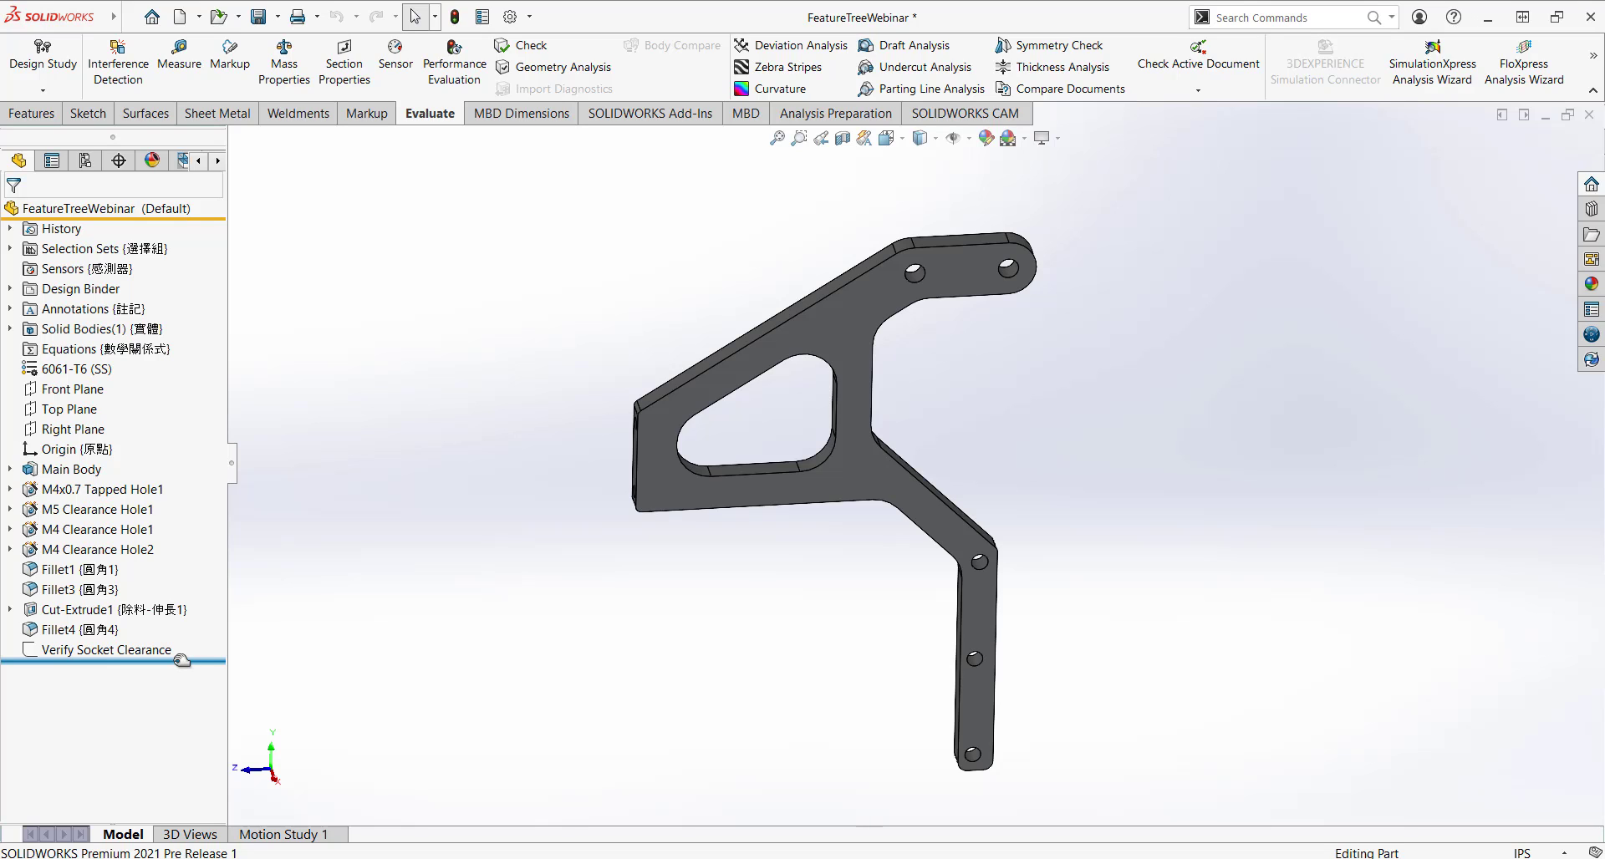
# - Roll the part back to just after M4 Clearance Hole2 and forward again to the end of the feature tree
pyautogui.moveTo(181, 660); pyautogui.dragTo(156, 562)
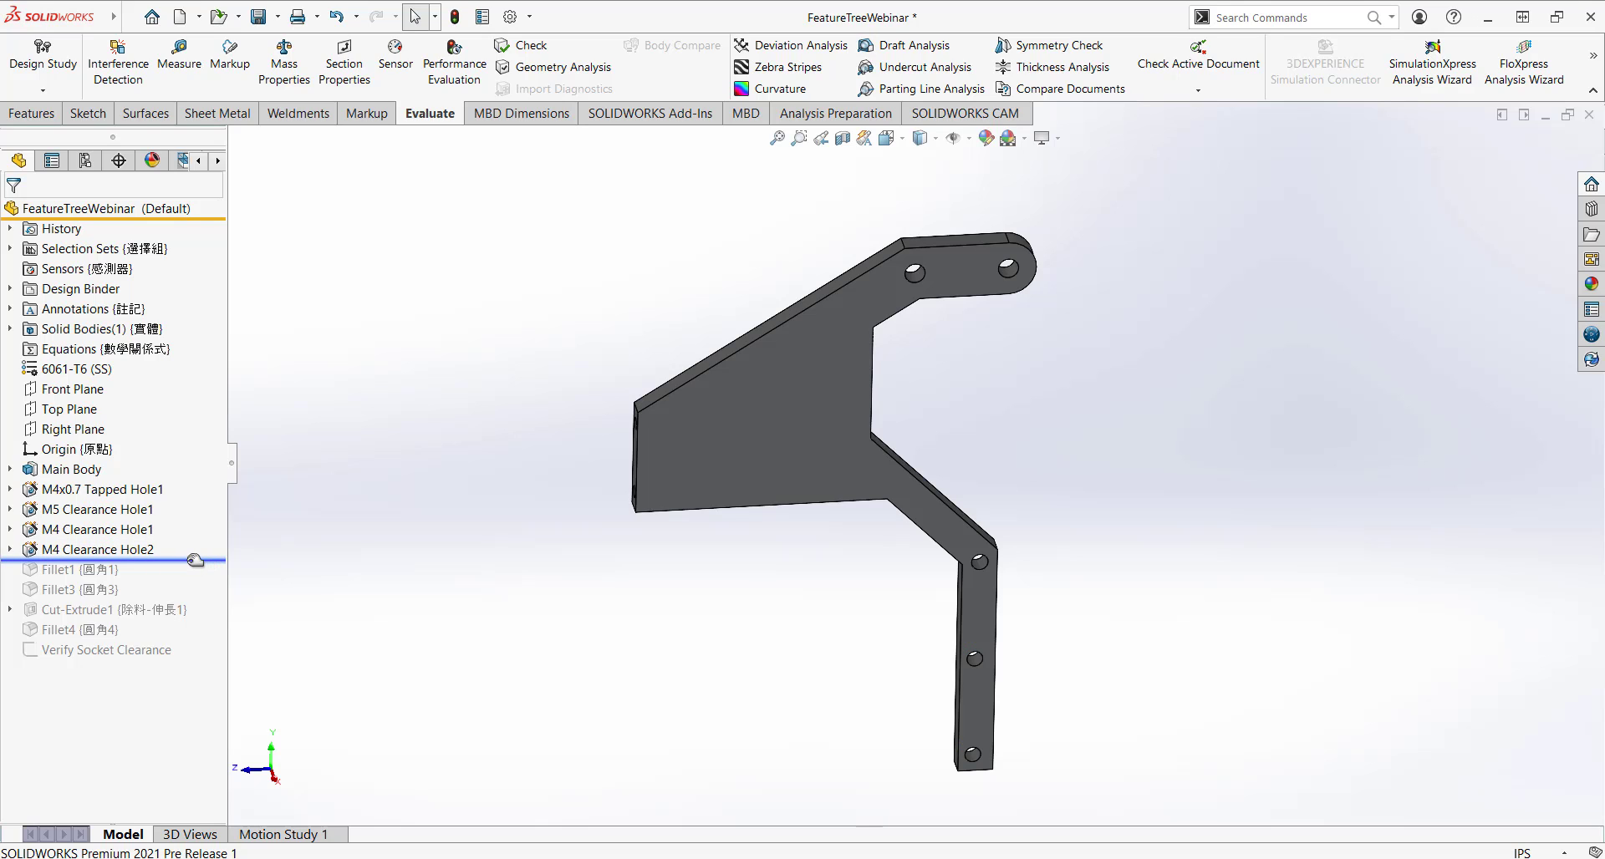
pyautogui.moveTo(196, 560); pyautogui.dragTo(183, 660)
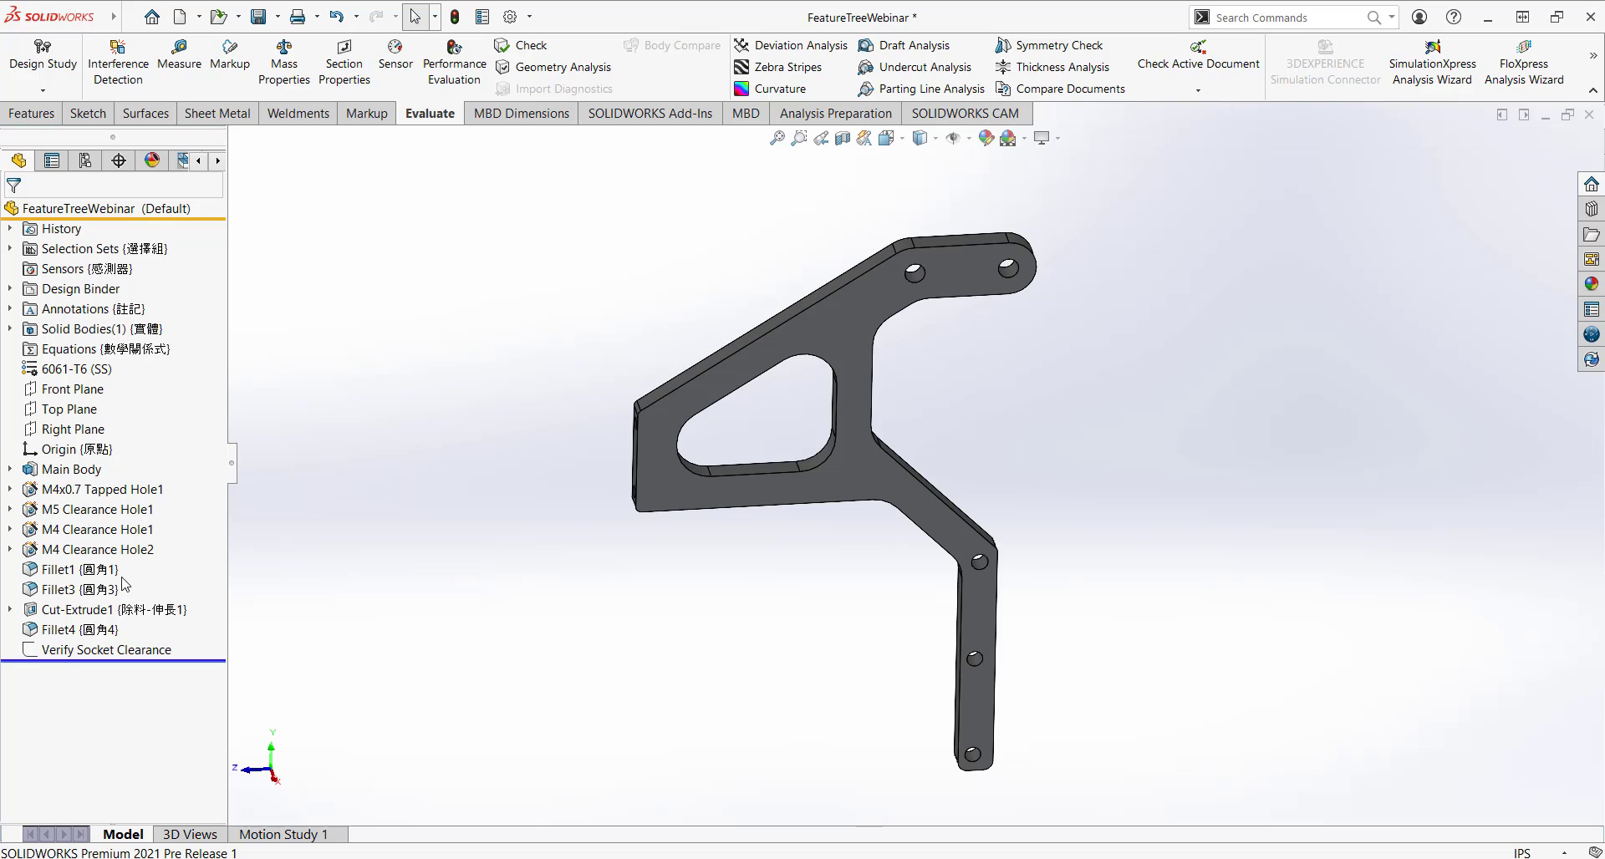
# - Examine the parent and child references of the M4 Clearance Hole2 and Main Body features
pyautogui.click(61, 552)
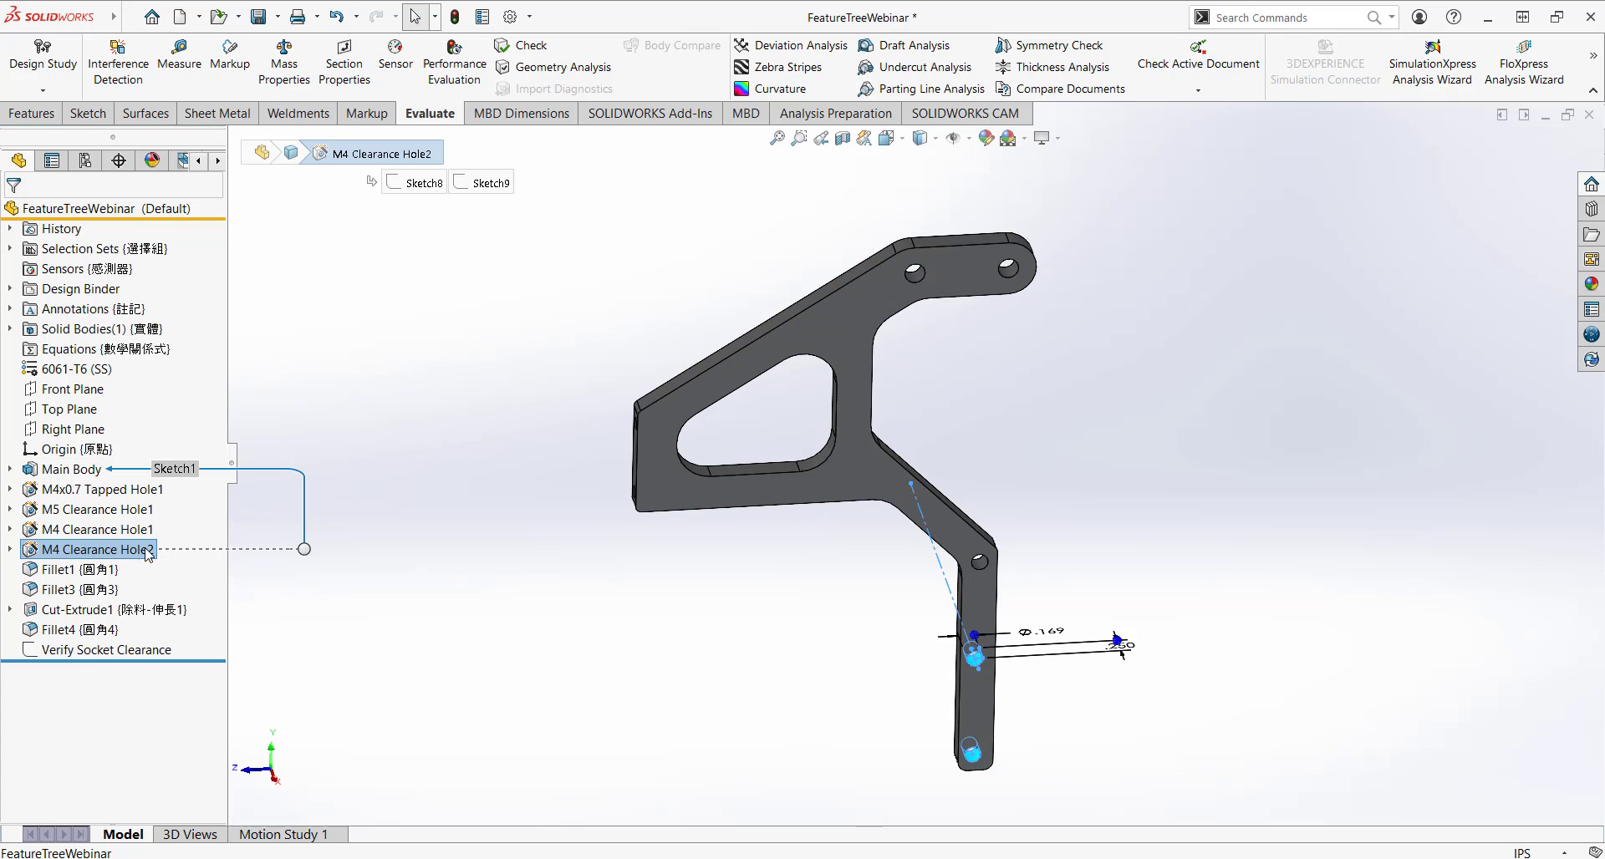
pyautogui.click(67, 470)
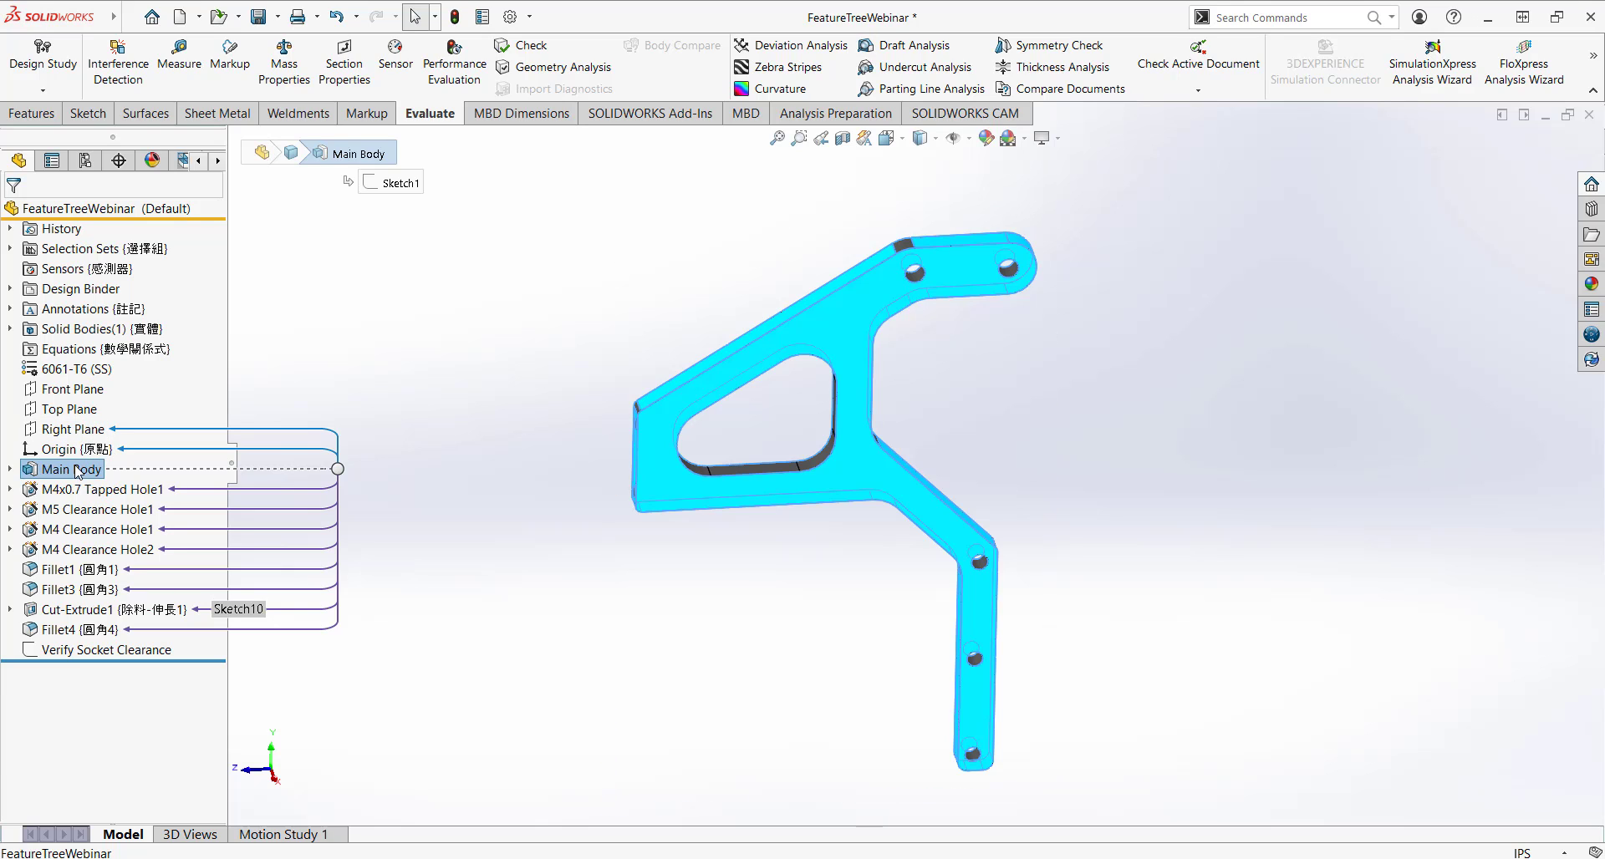
pyautogui.click(77, 555)
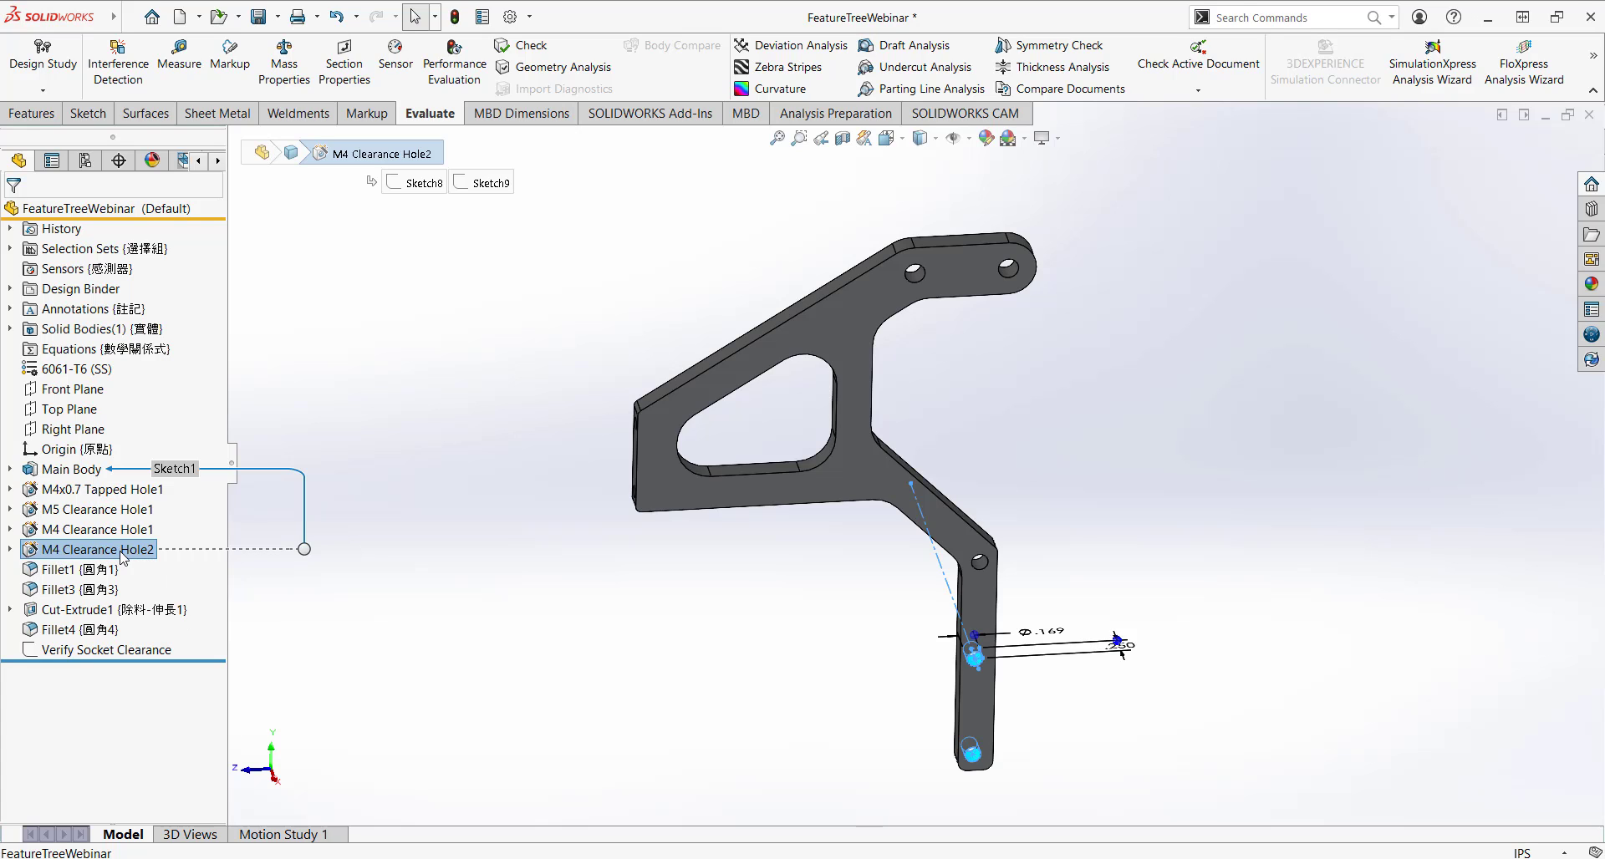
pyautogui.click(78, 471)
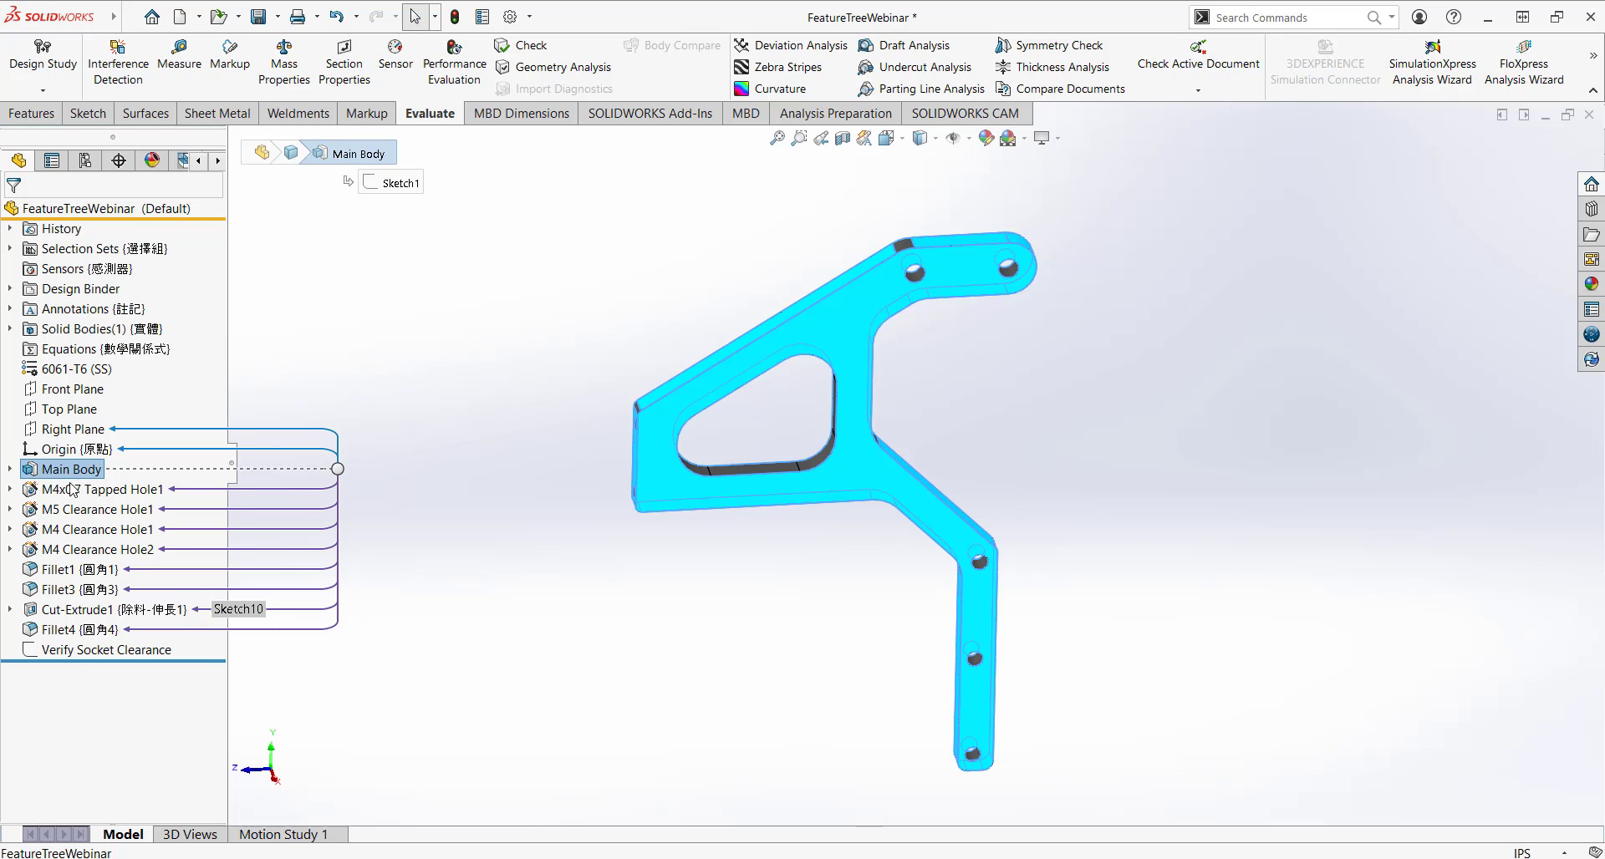
# - Reorder M4 Clearance Hole2 to come before M4 Clearance Hole1, and try to move it ahead of the Main Body feature
pyautogui.click(85, 549)
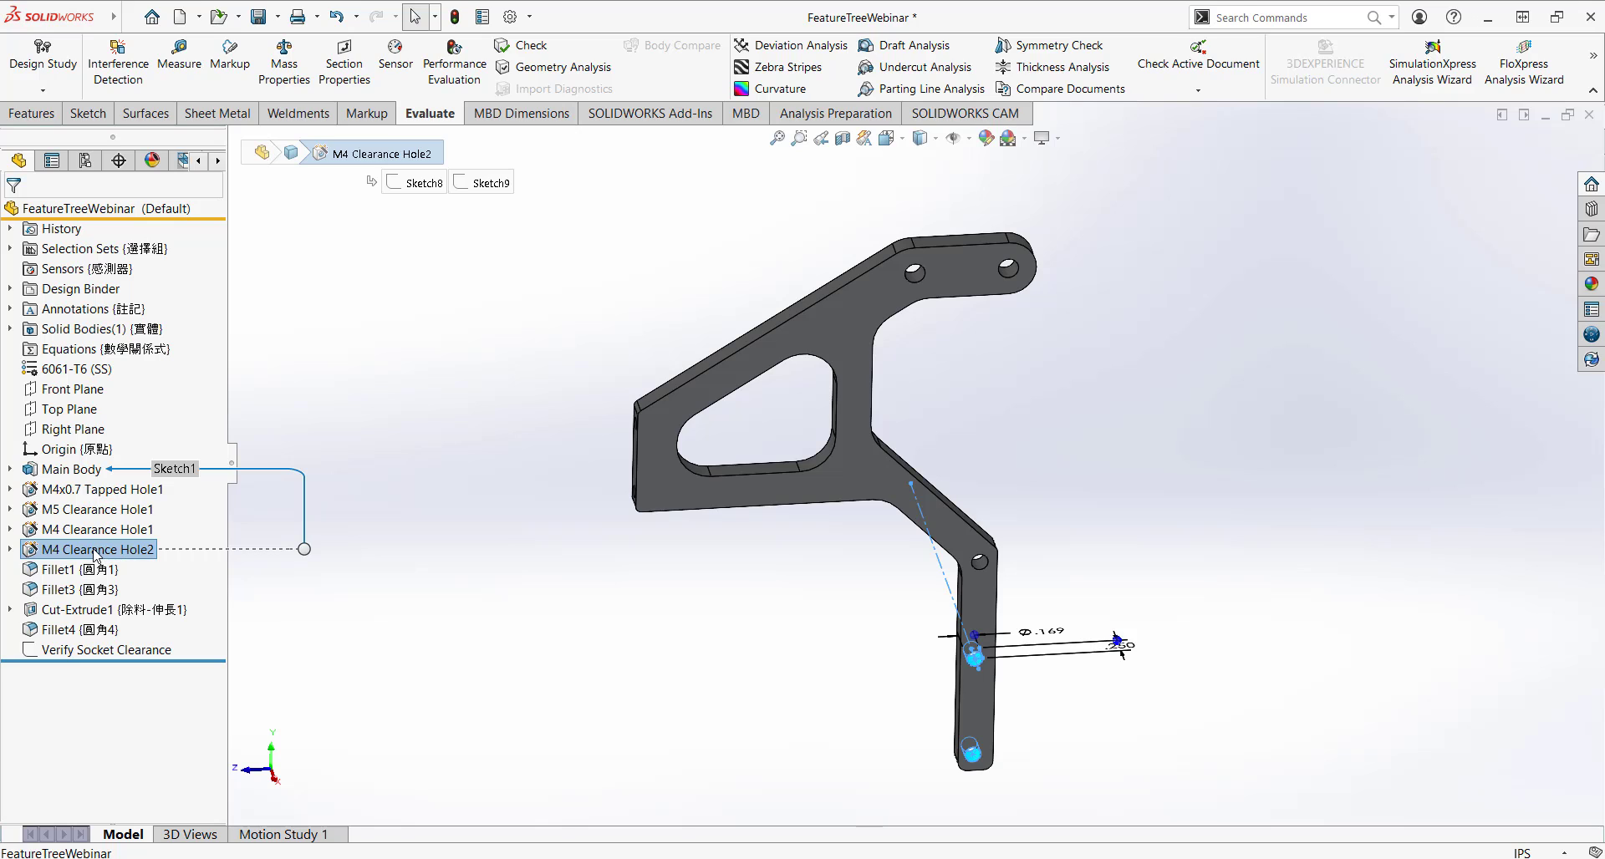
pyautogui.moveTo(109, 553); pyautogui.dragTo(133, 513)
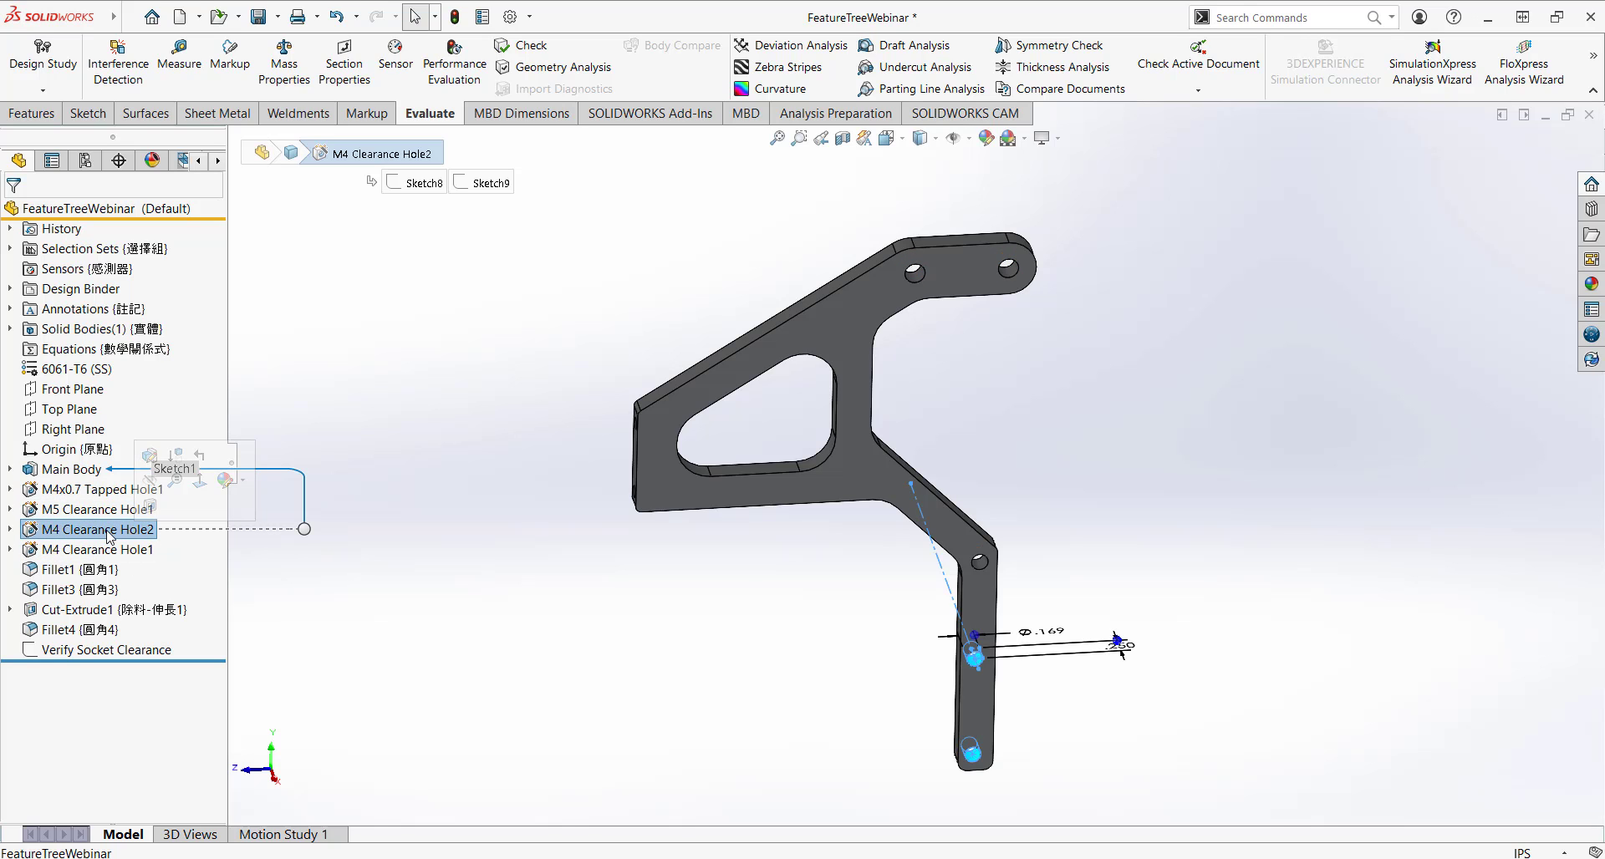
pyautogui.moveTo(122, 531); pyautogui.dragTo(95, 454)
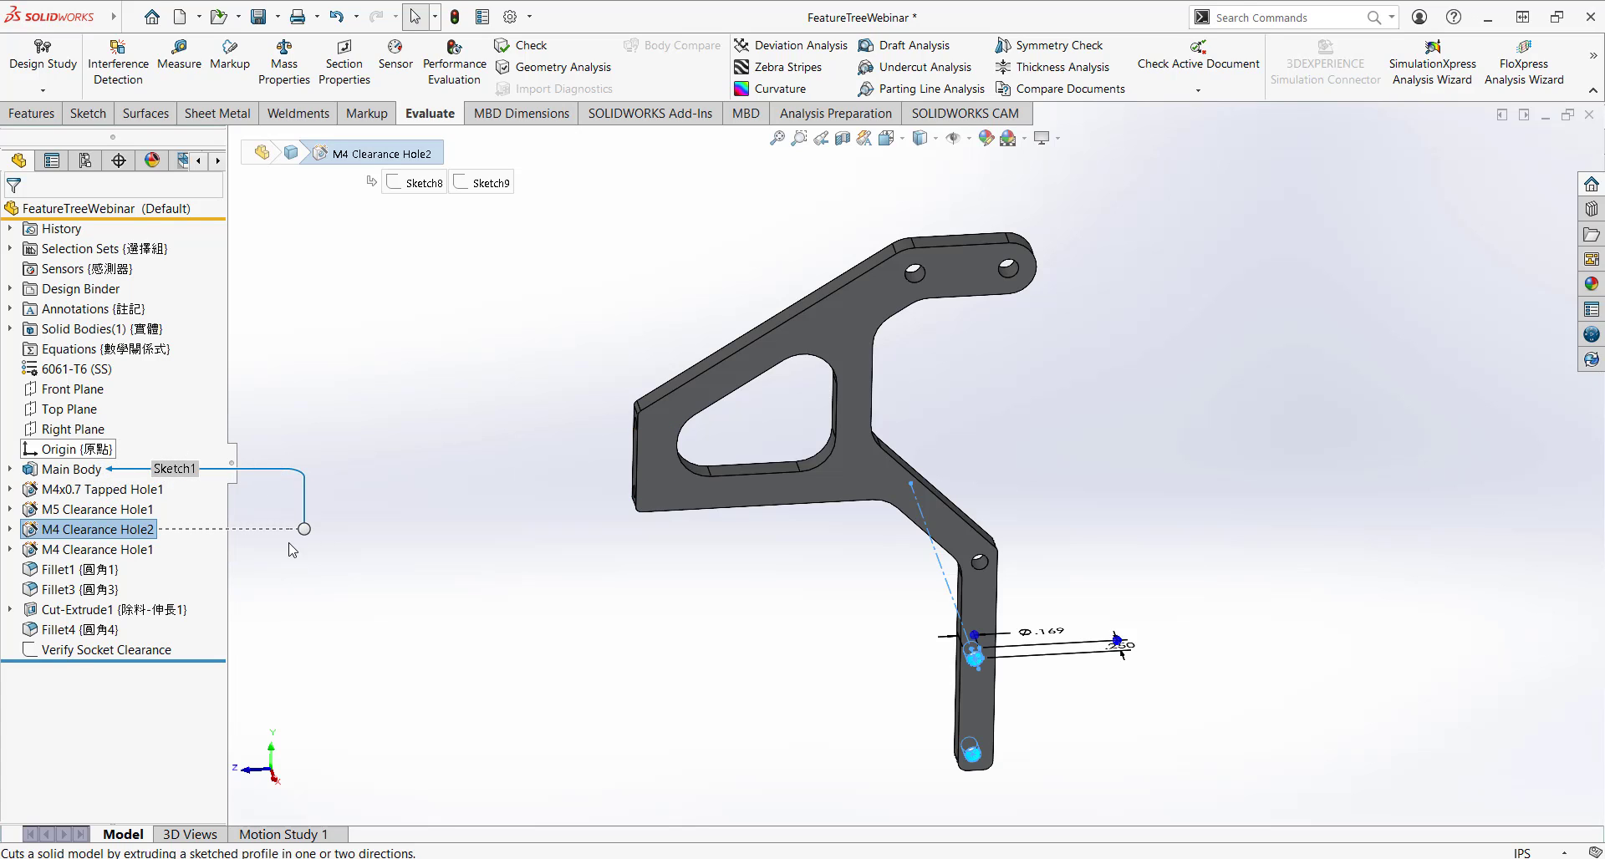
# - Examine the parent/child relationships of the Main Body feature
pyautogui.rightClick(93, 214)
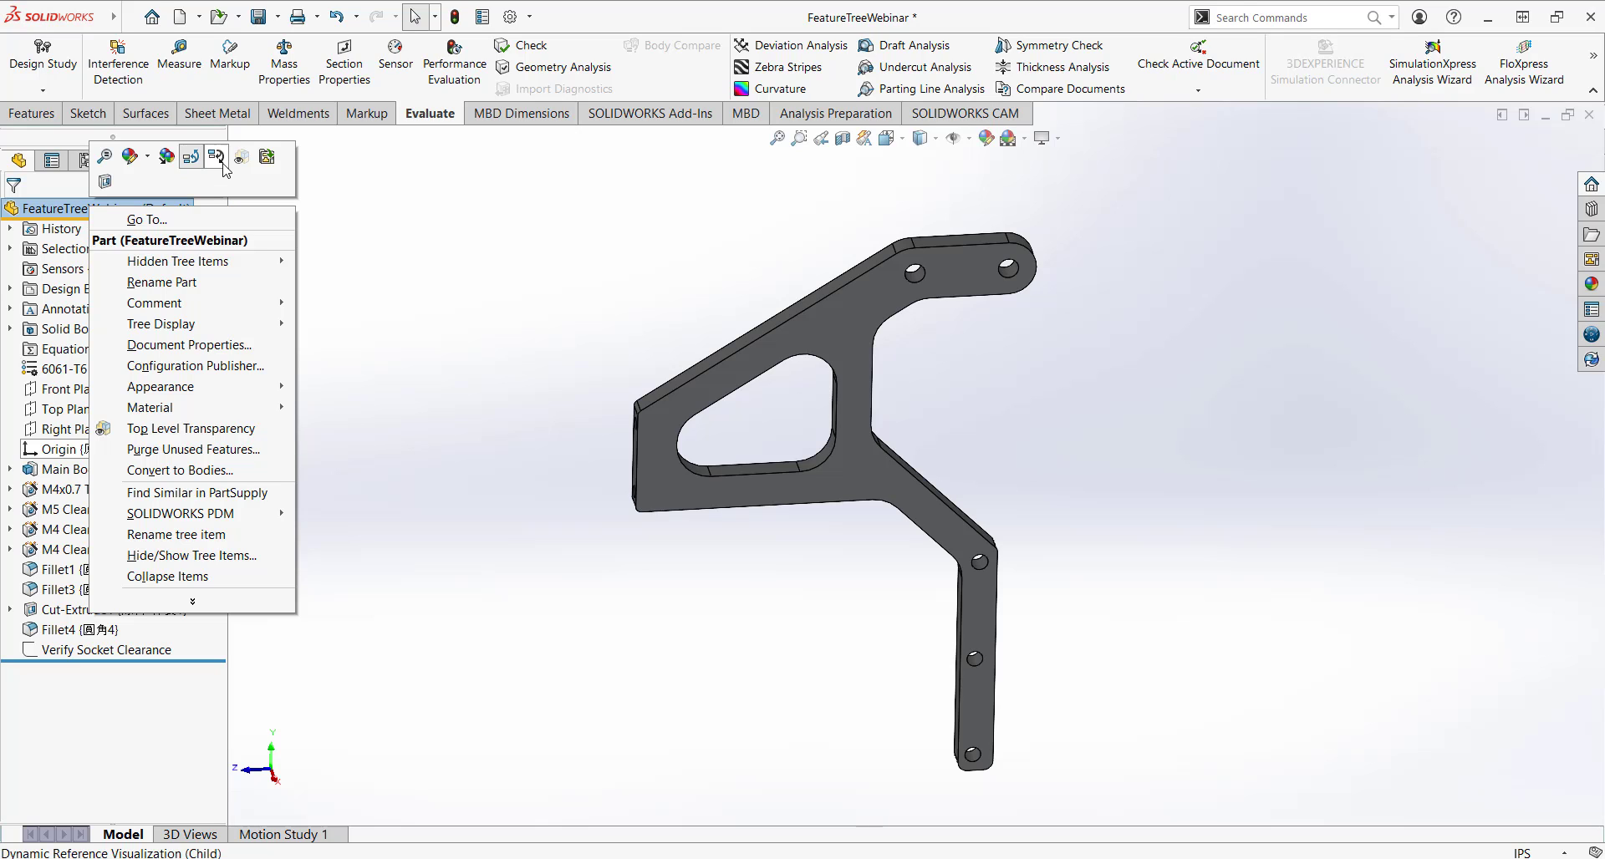
pyautogui.click(356, 351)
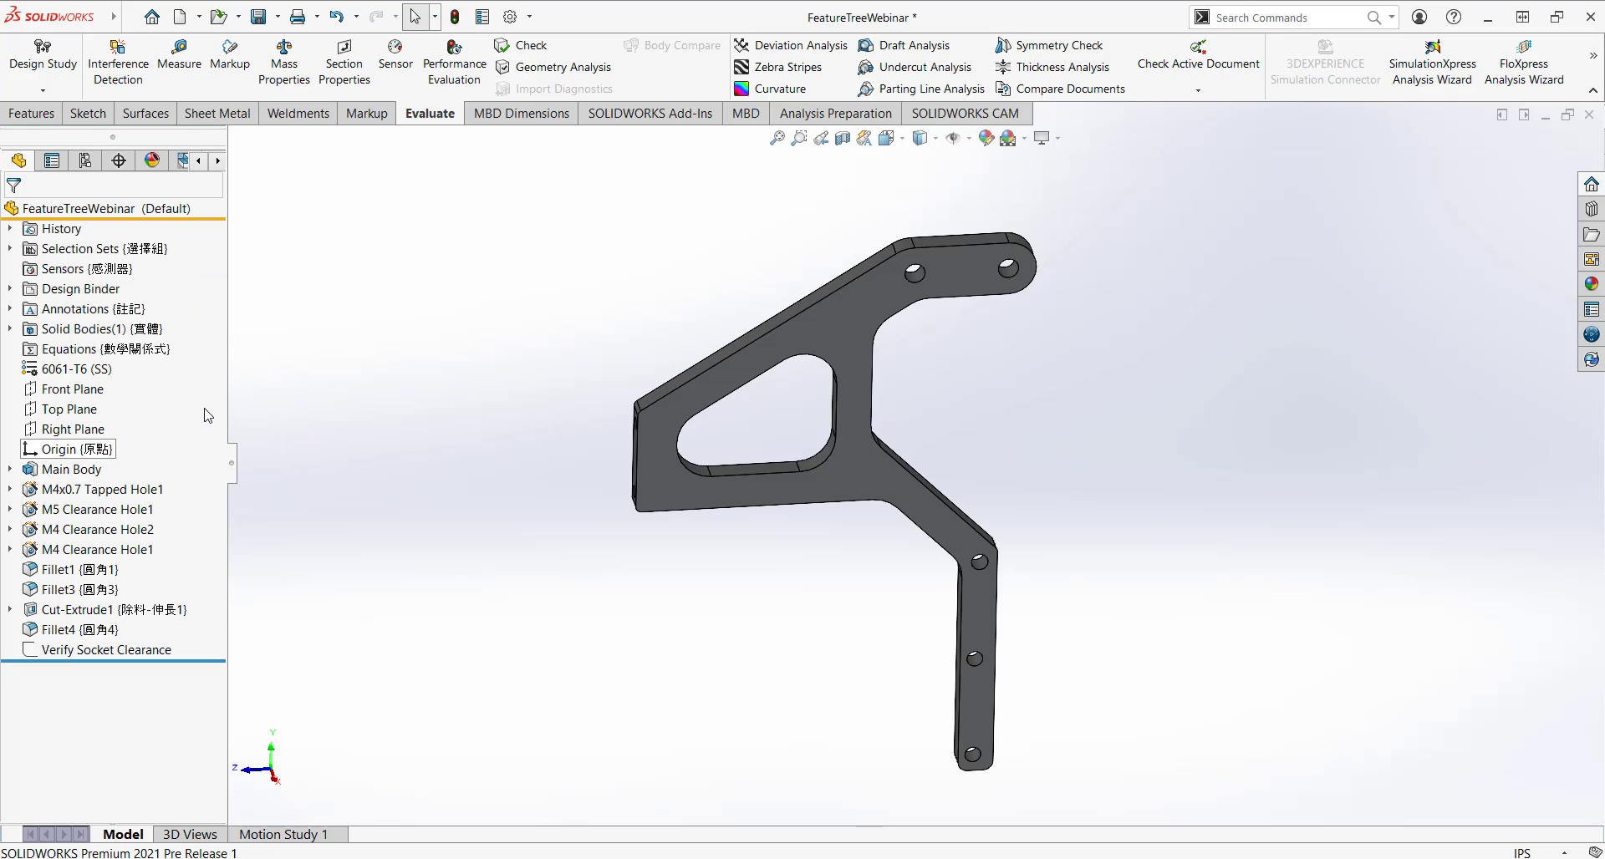
pyautogui.rightClick(58, 477)
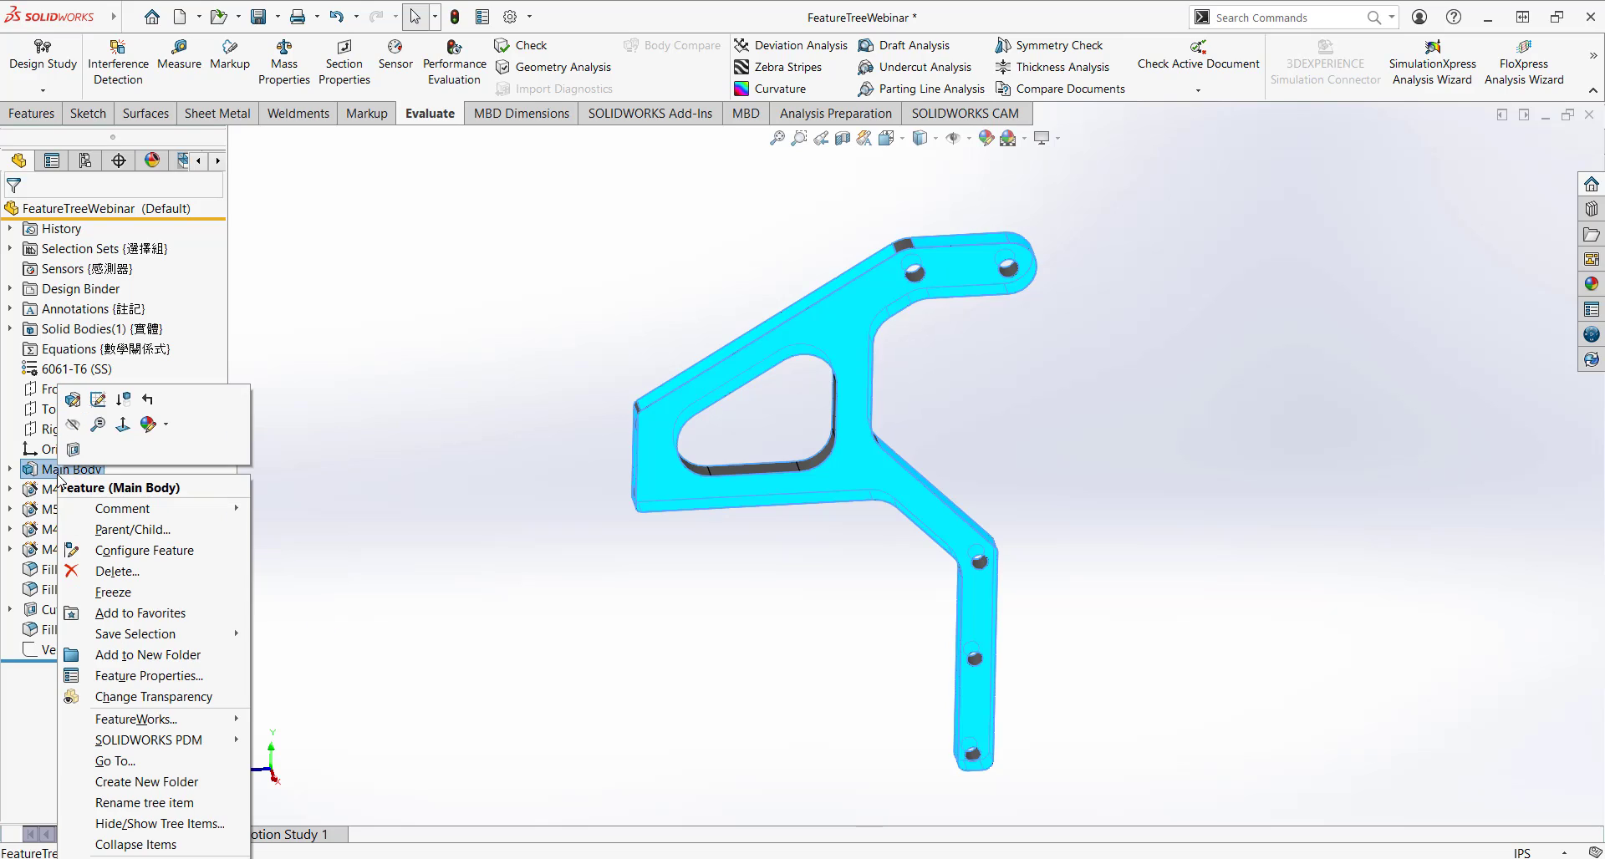
pyautogui.click(120, 530)
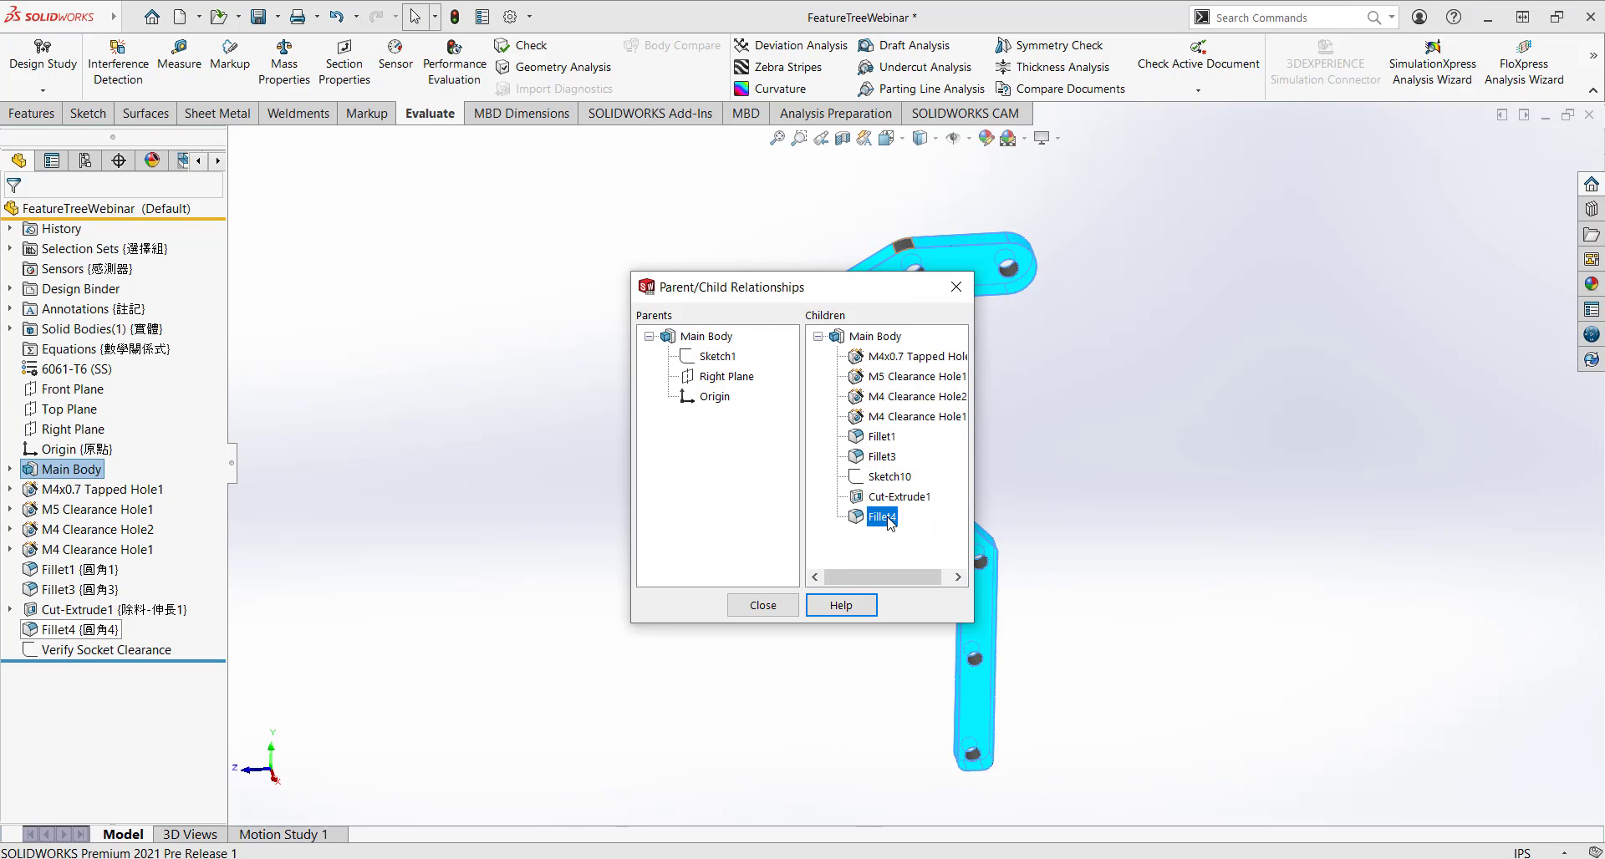
pyautogui.click(762, 605)
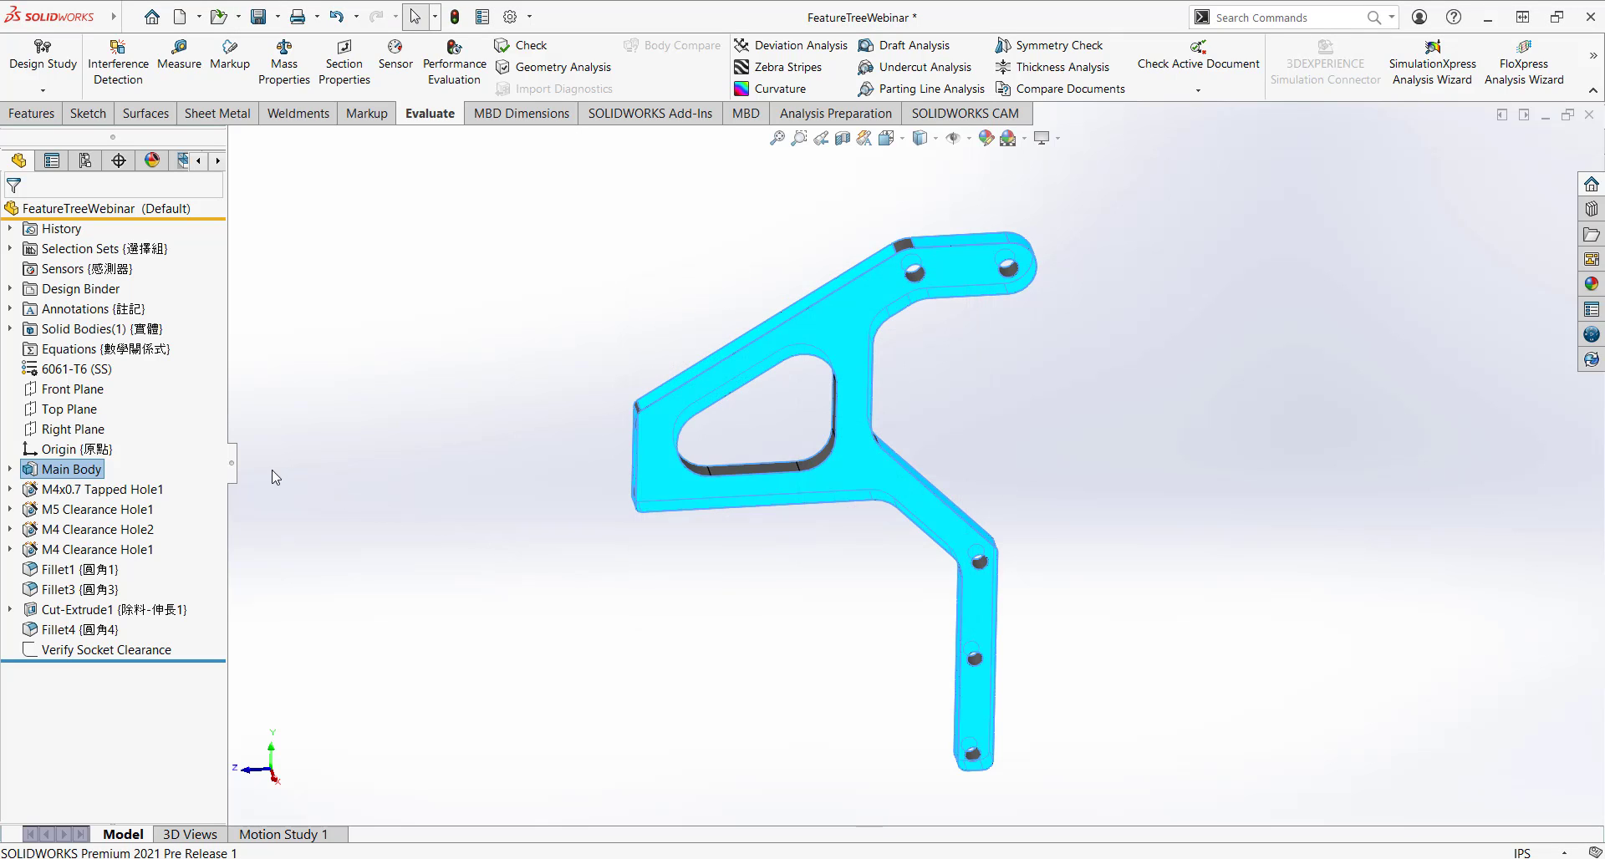
# - Set the description in the Main Body feature's properties to "Please do not delete" and leave the feature unsuppressed
pyautogui.rightClick(81, 472)
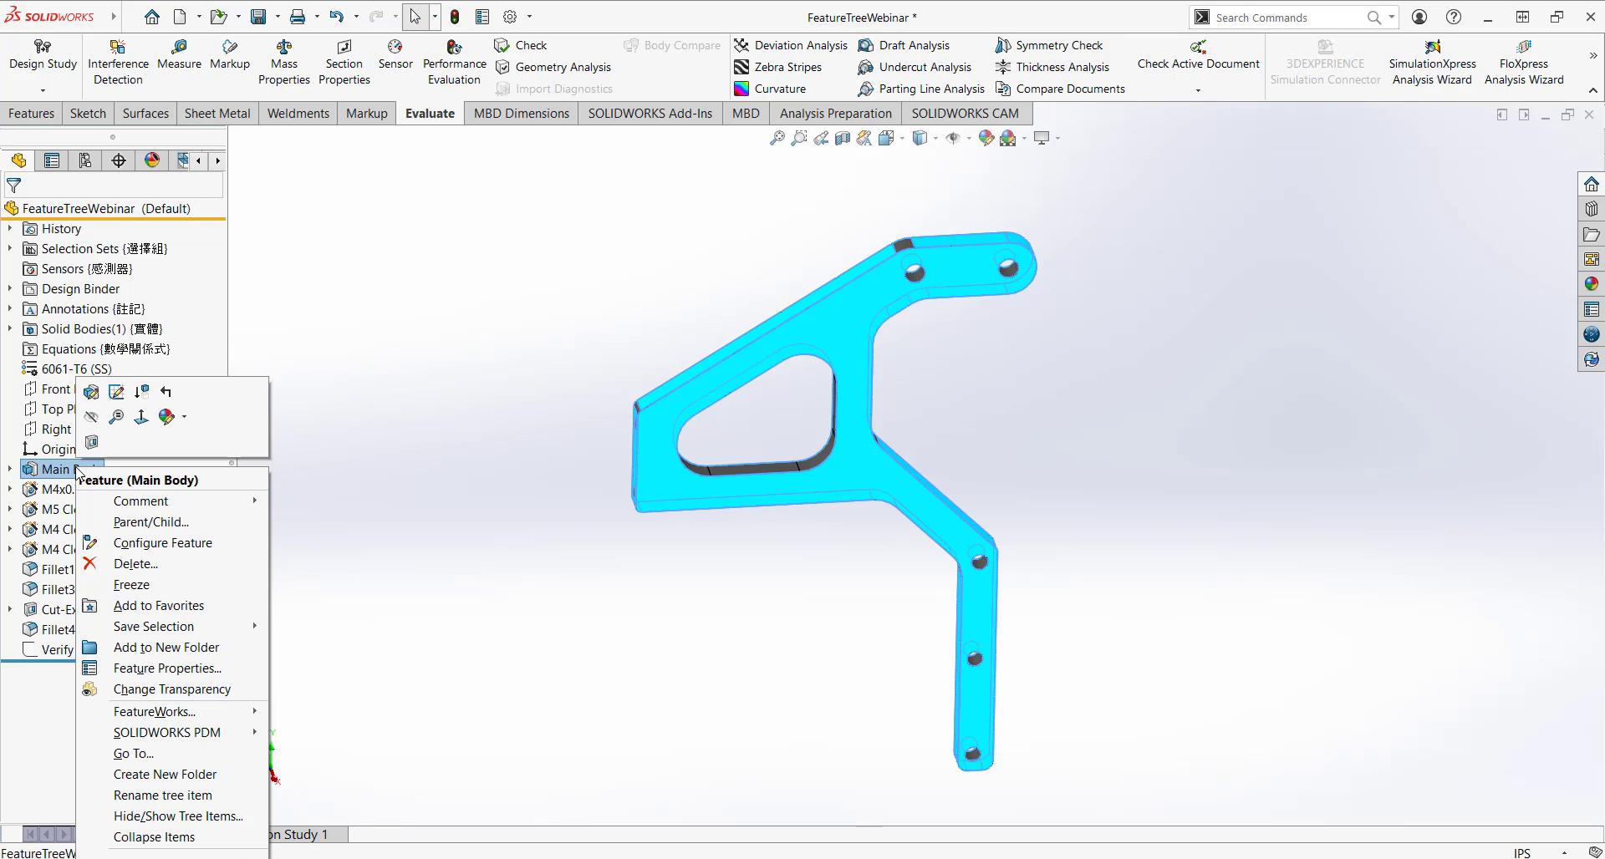
pyautogui.click(184, 668)
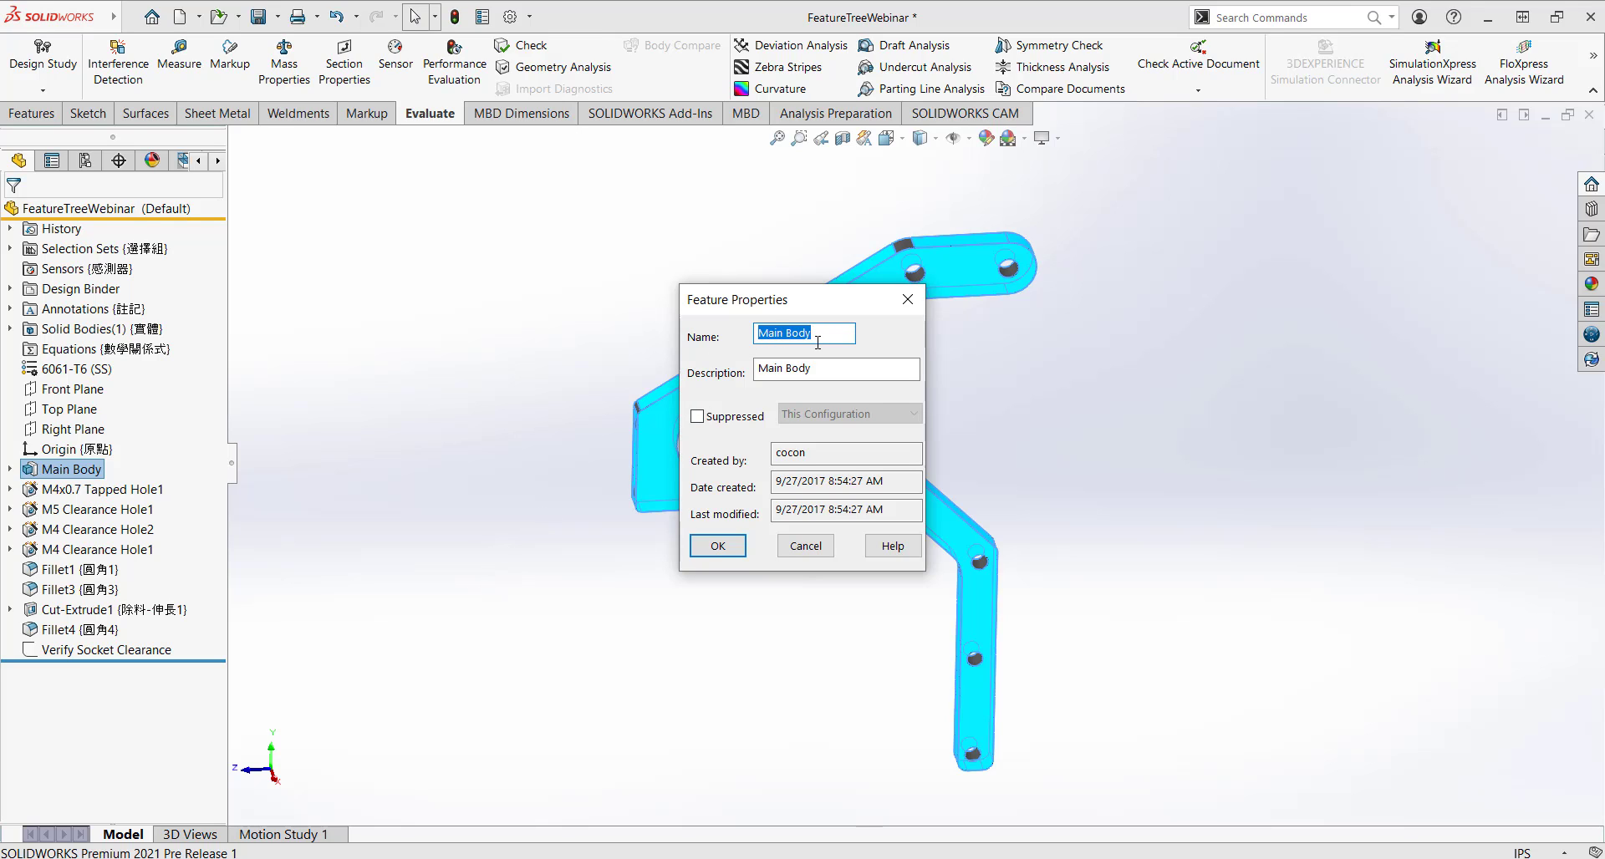
pyautogui.moveTo(821, 378); pyautogui.dragTo(721, 374)
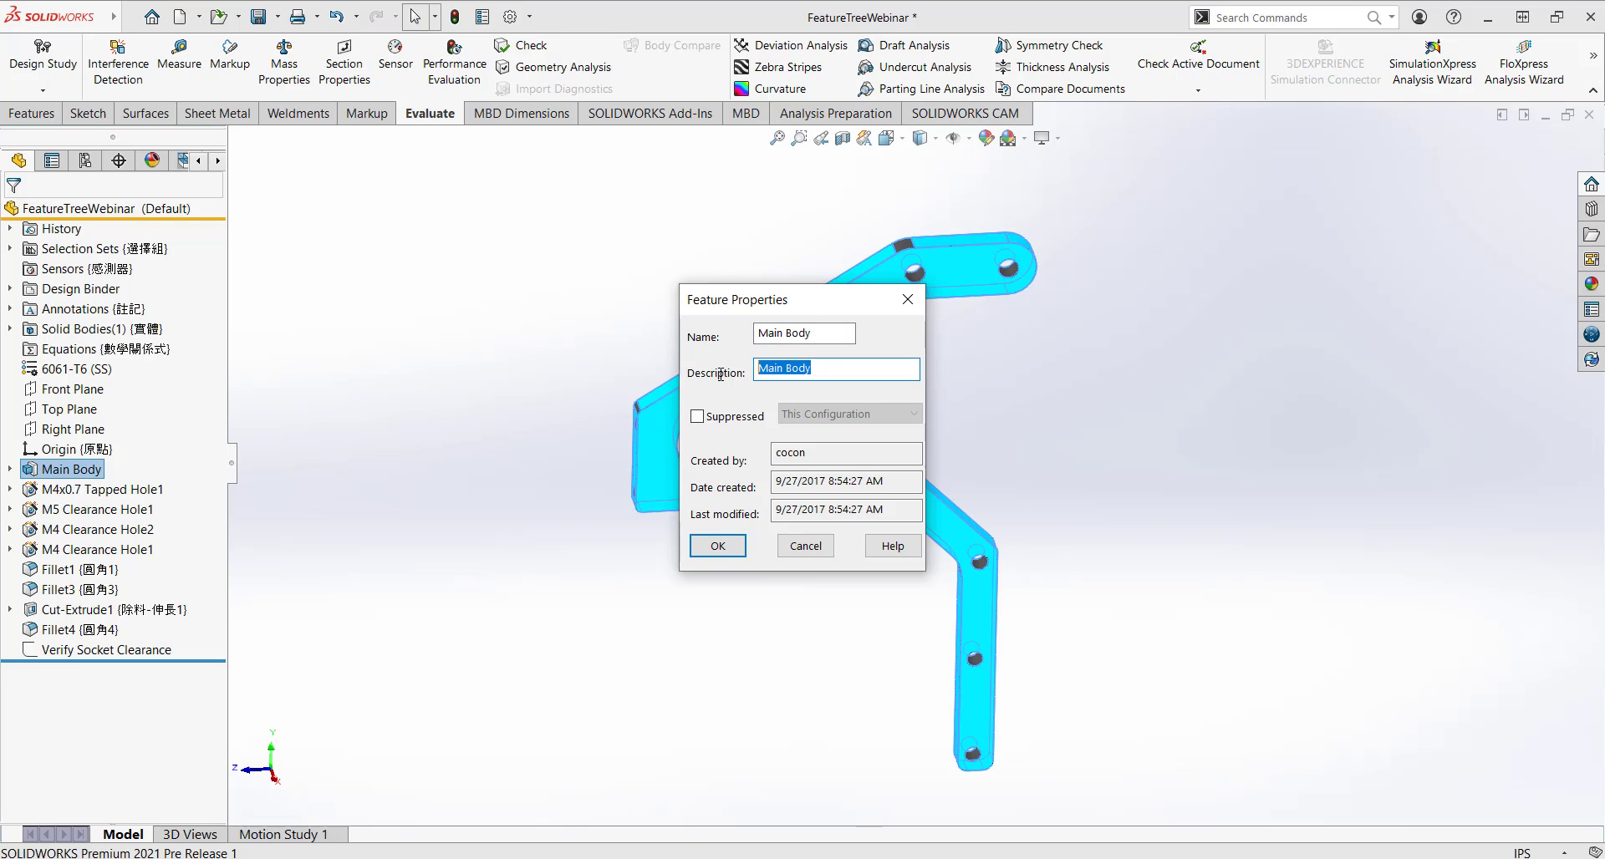
pyautogui.write('Please do not delete')
pyautogui.click(697, 417)
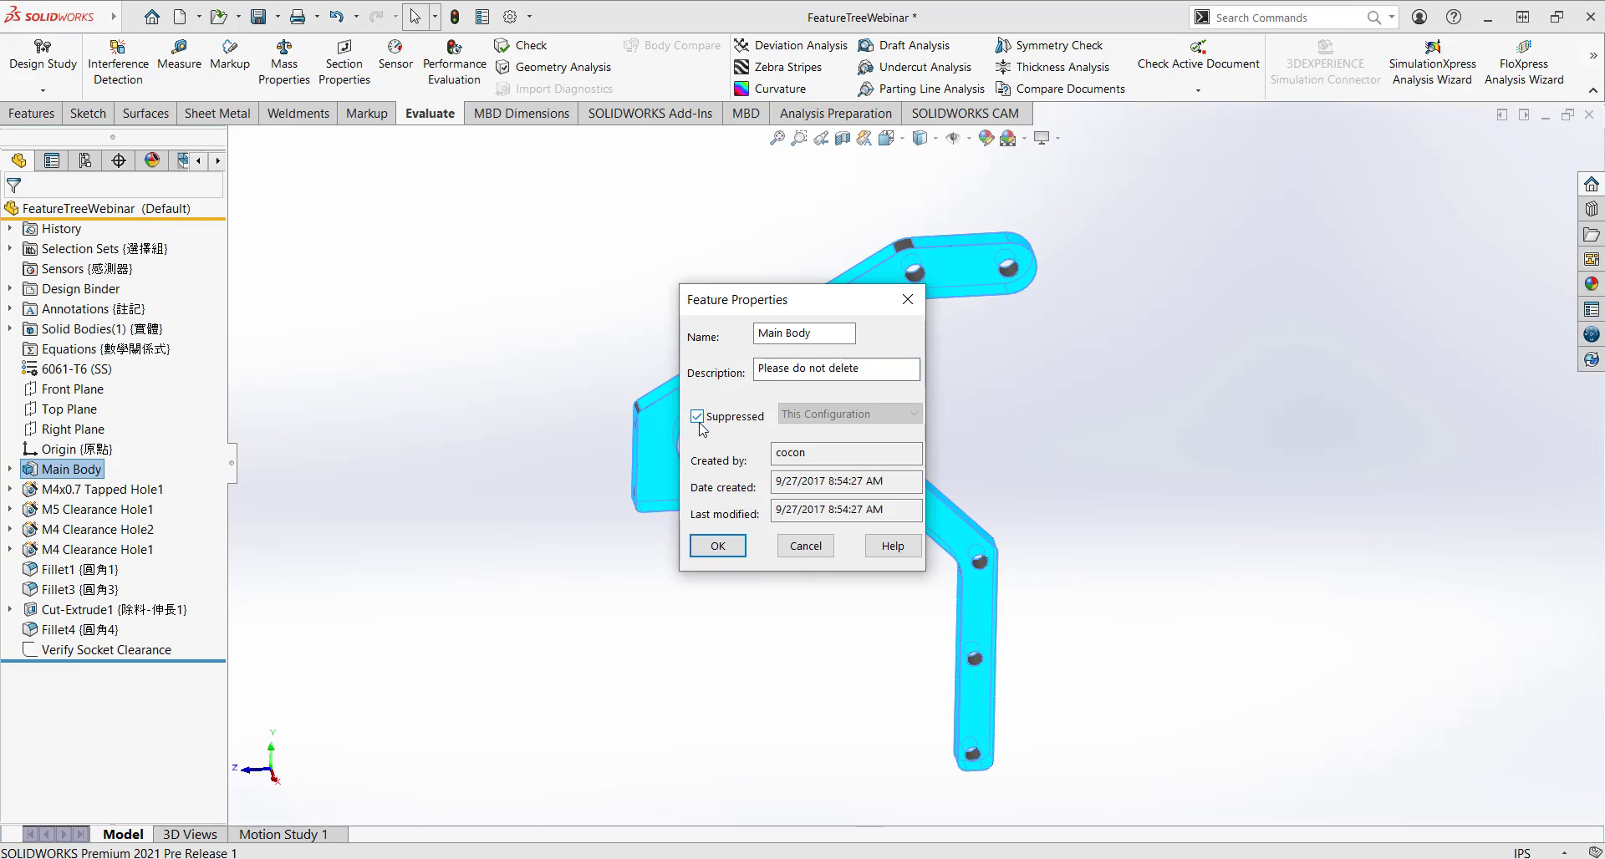
pyautogui.click(697, 417)
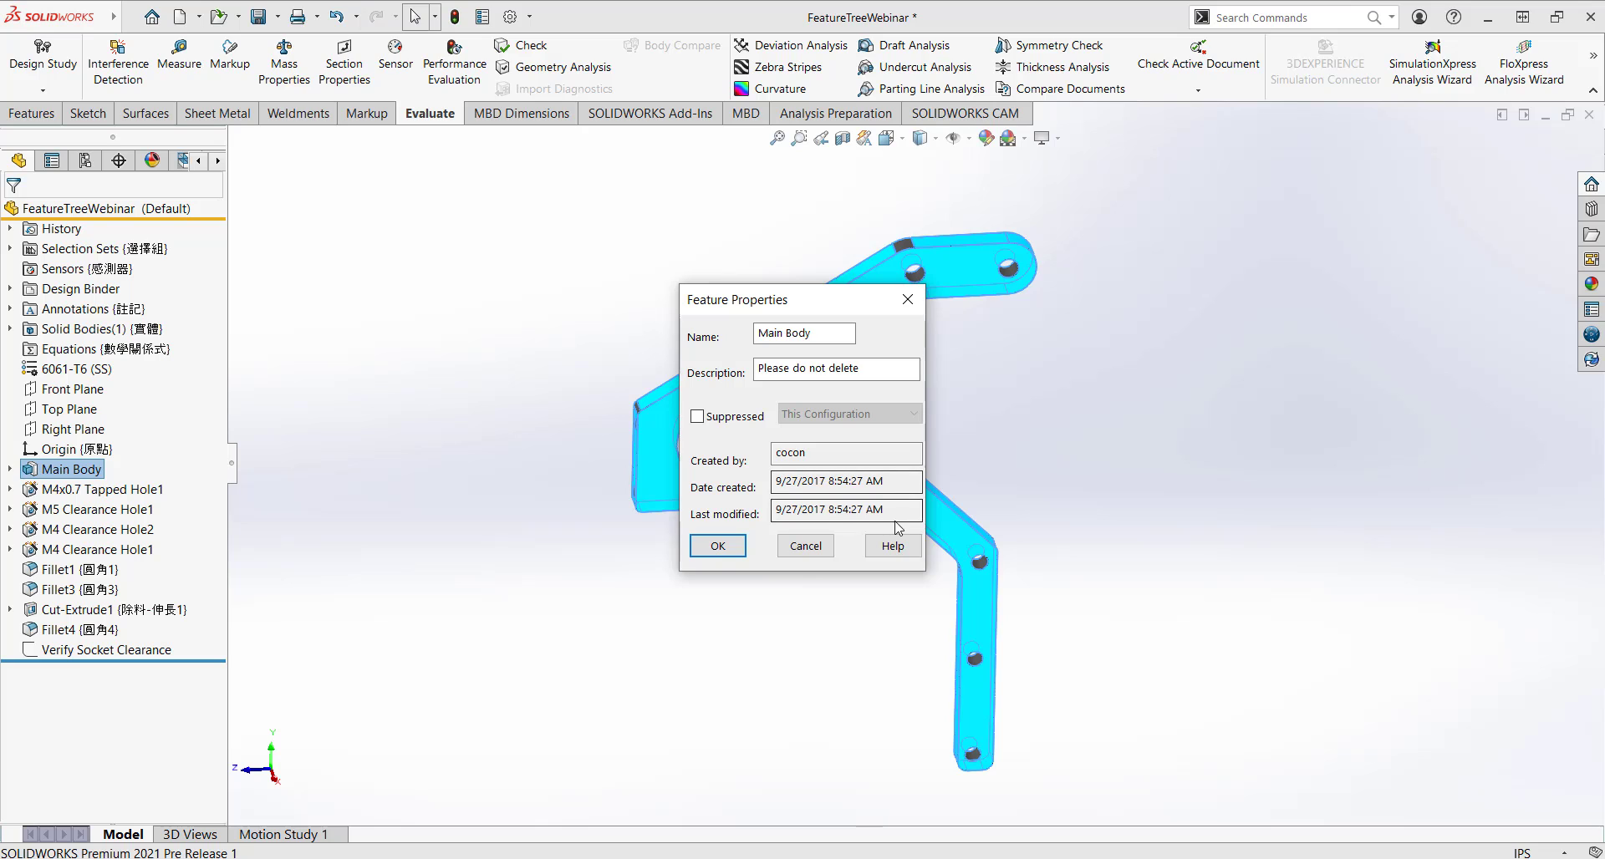
pyautogui.click(726, 547)
pyautogui.click(729, 553)
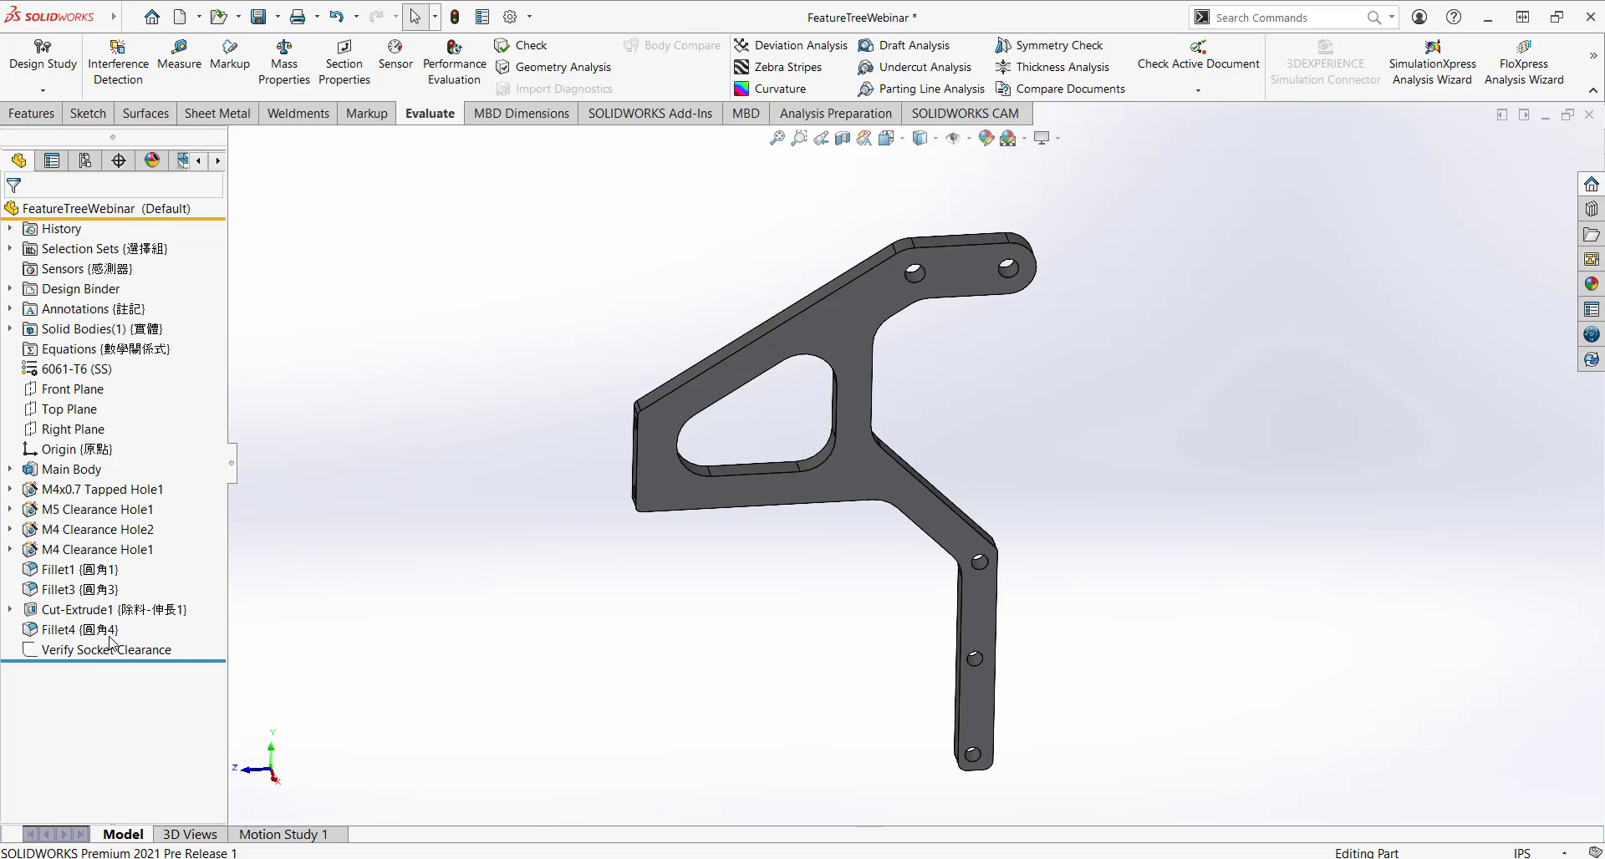
# - Copy the Verify Socket Clearance sketch, paste a duplicate into the part, and compare the two sketches
pyautogui.click(81, 652)
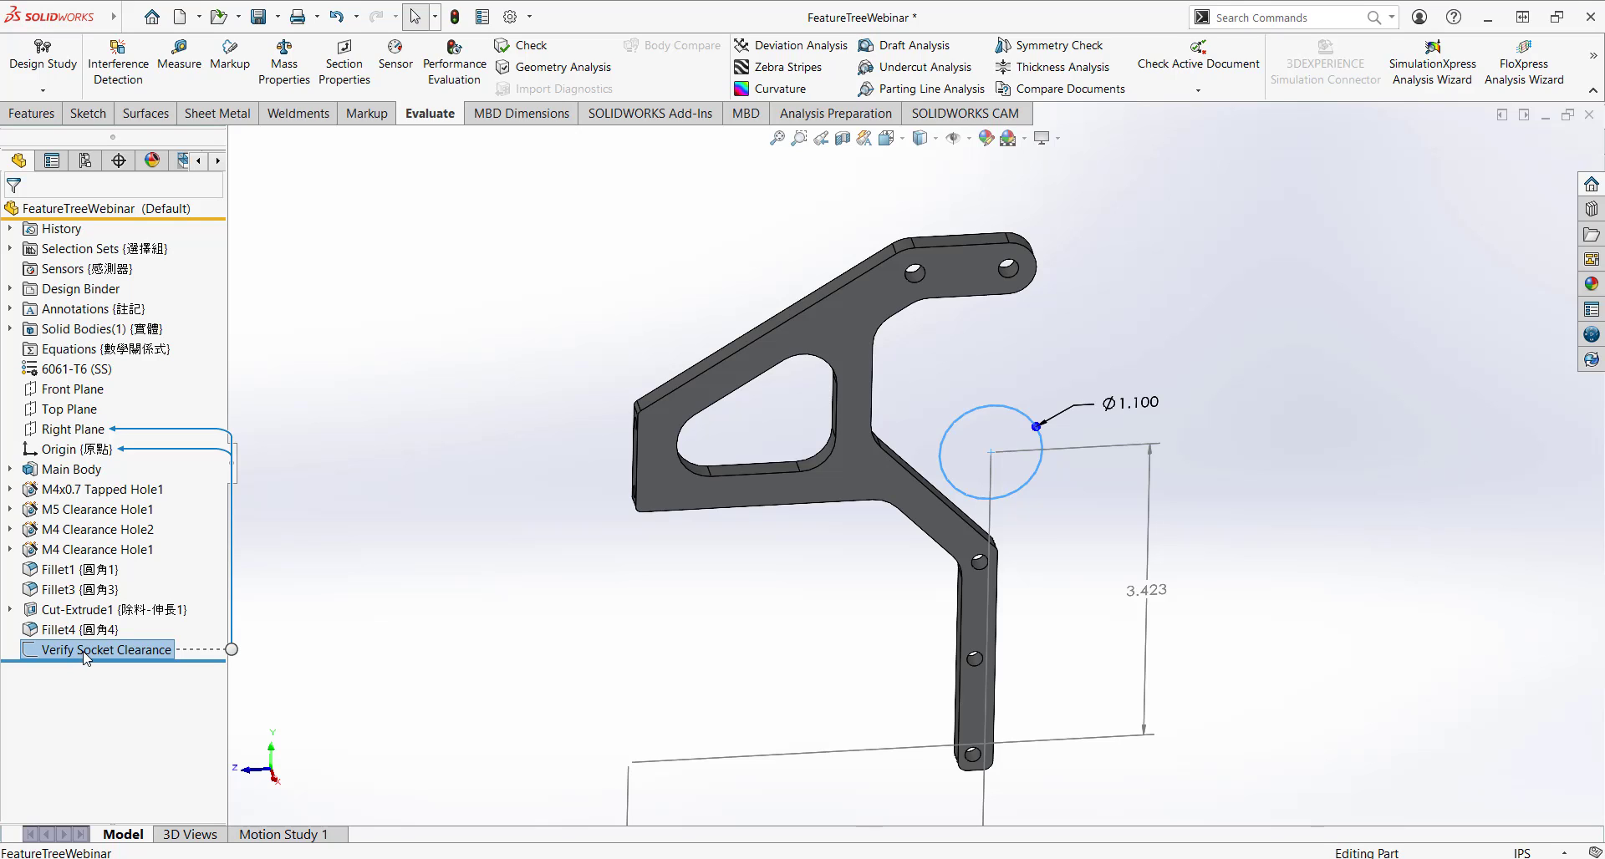
pyautogui.hotkey('ctrl', 'c')
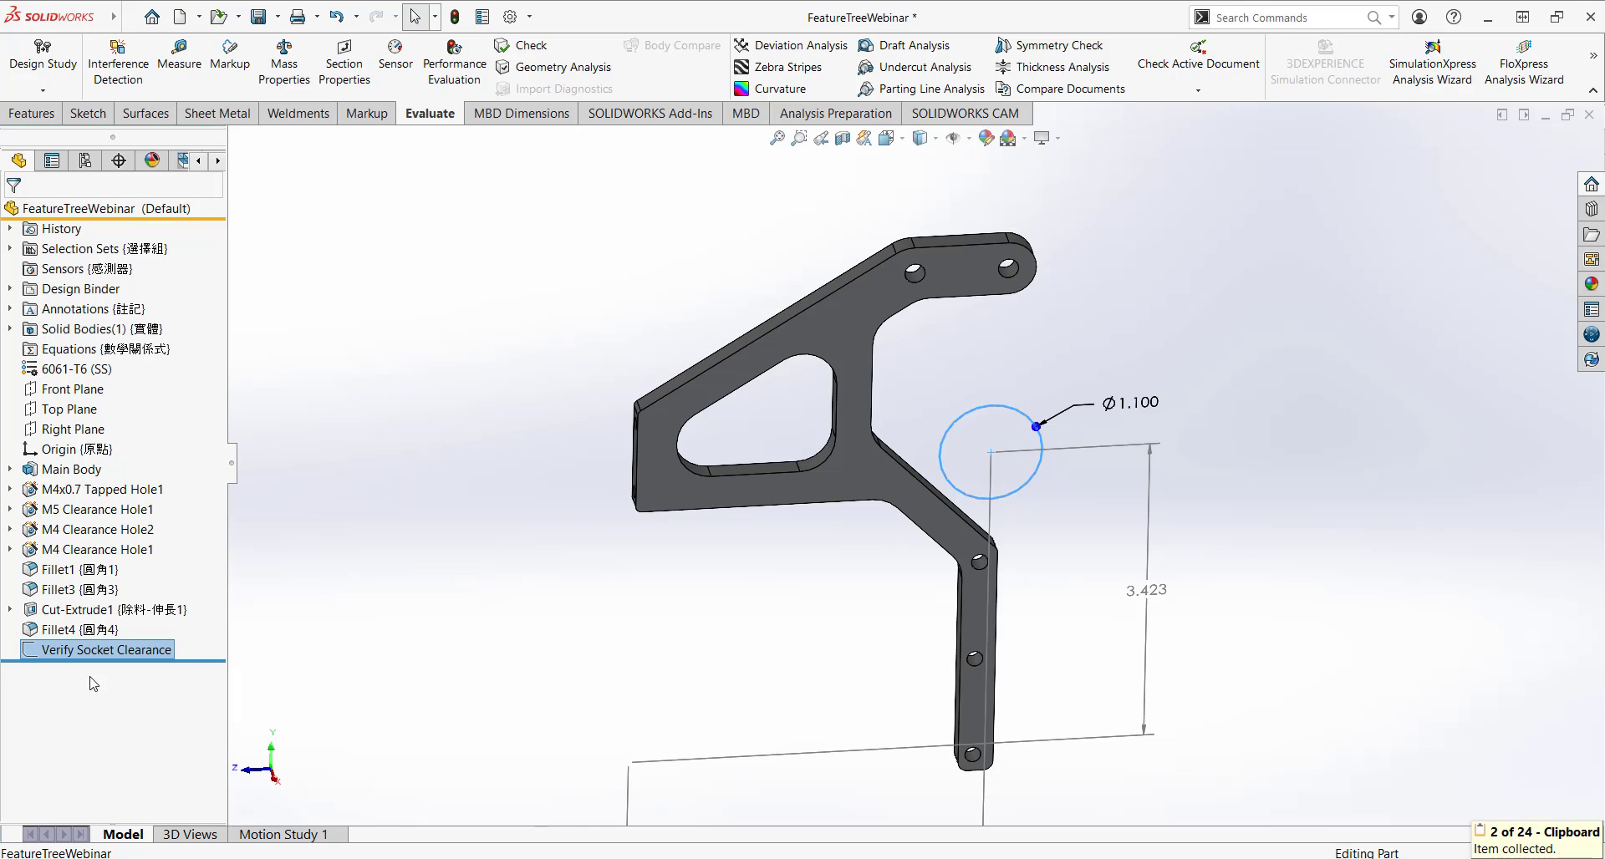
pyautogui.hotkey('ctrl', 'v')
pyautogui.click(94, 671)
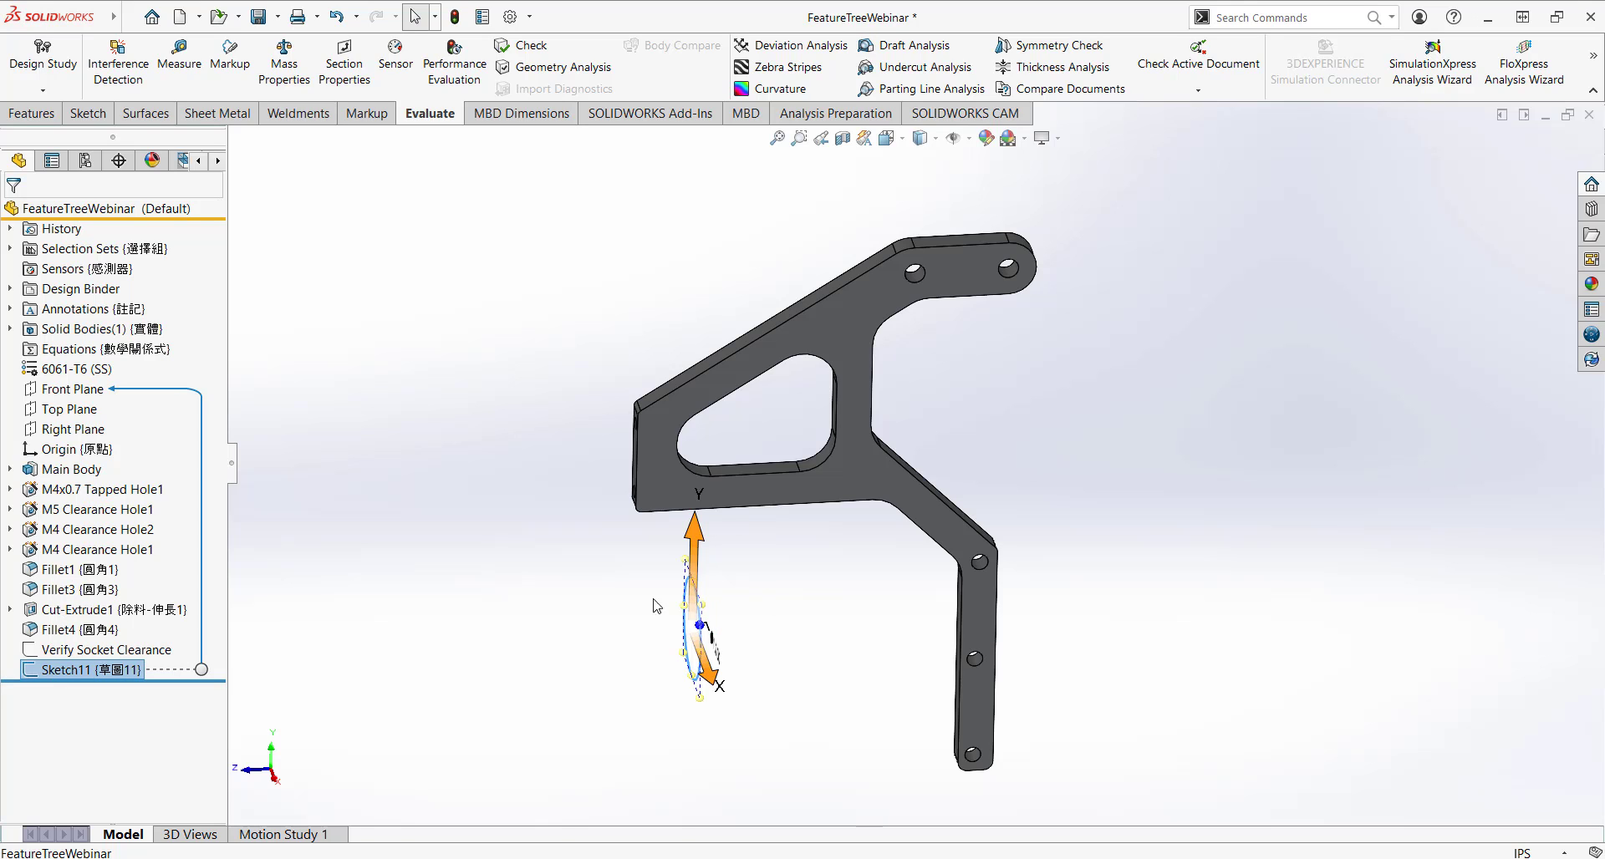
pyautogui.click(76, 651)
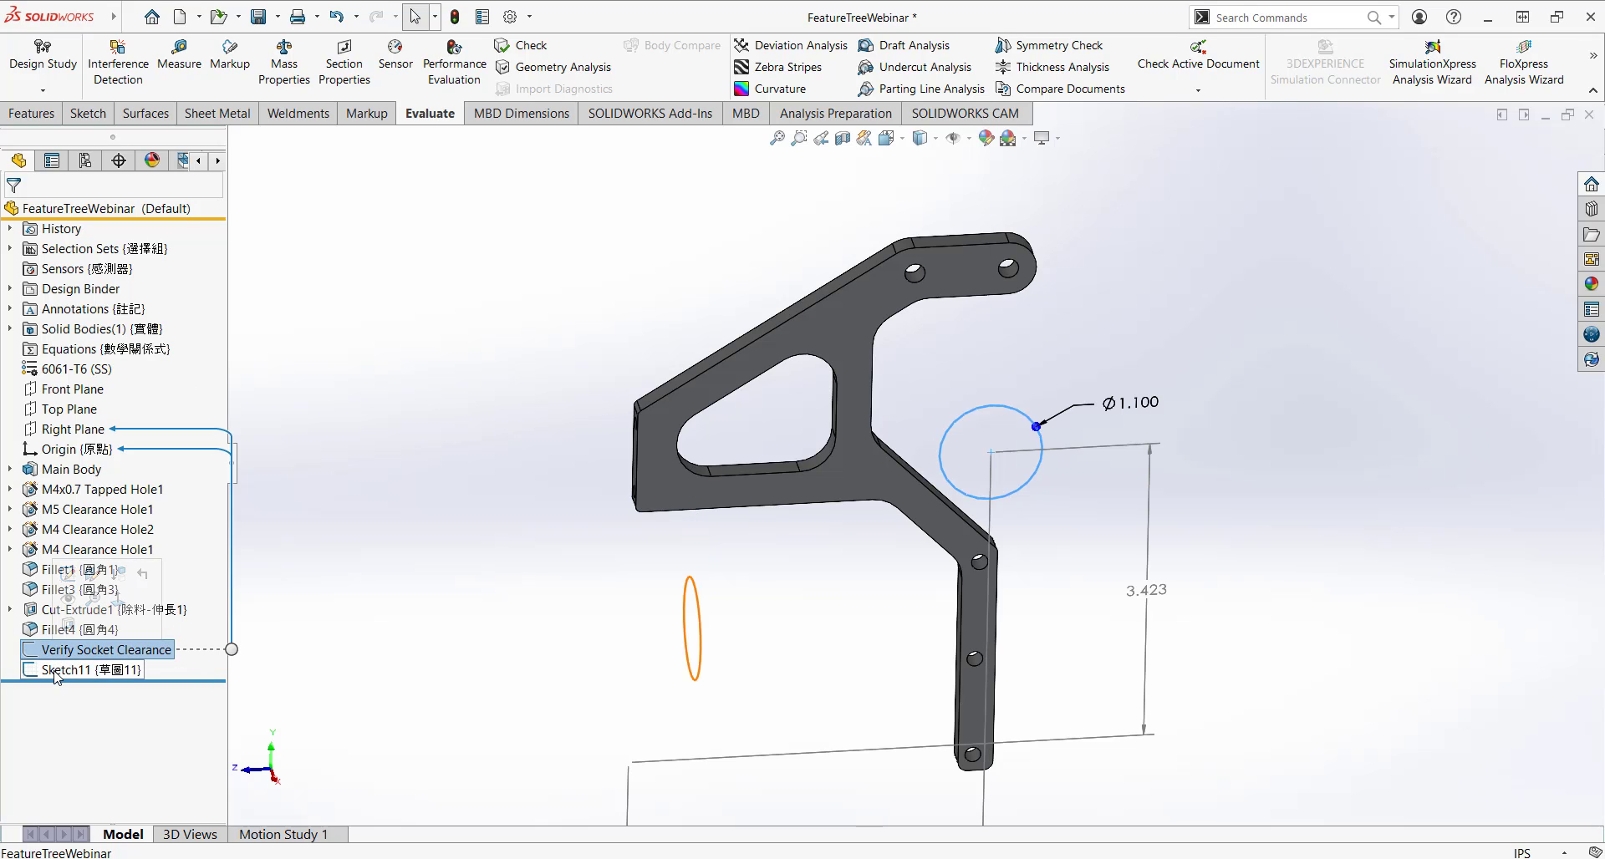
pyautogui.click(57, 673)
pyautogui.moveTo(110, 670); pyautogui.dragTo(111, 673)
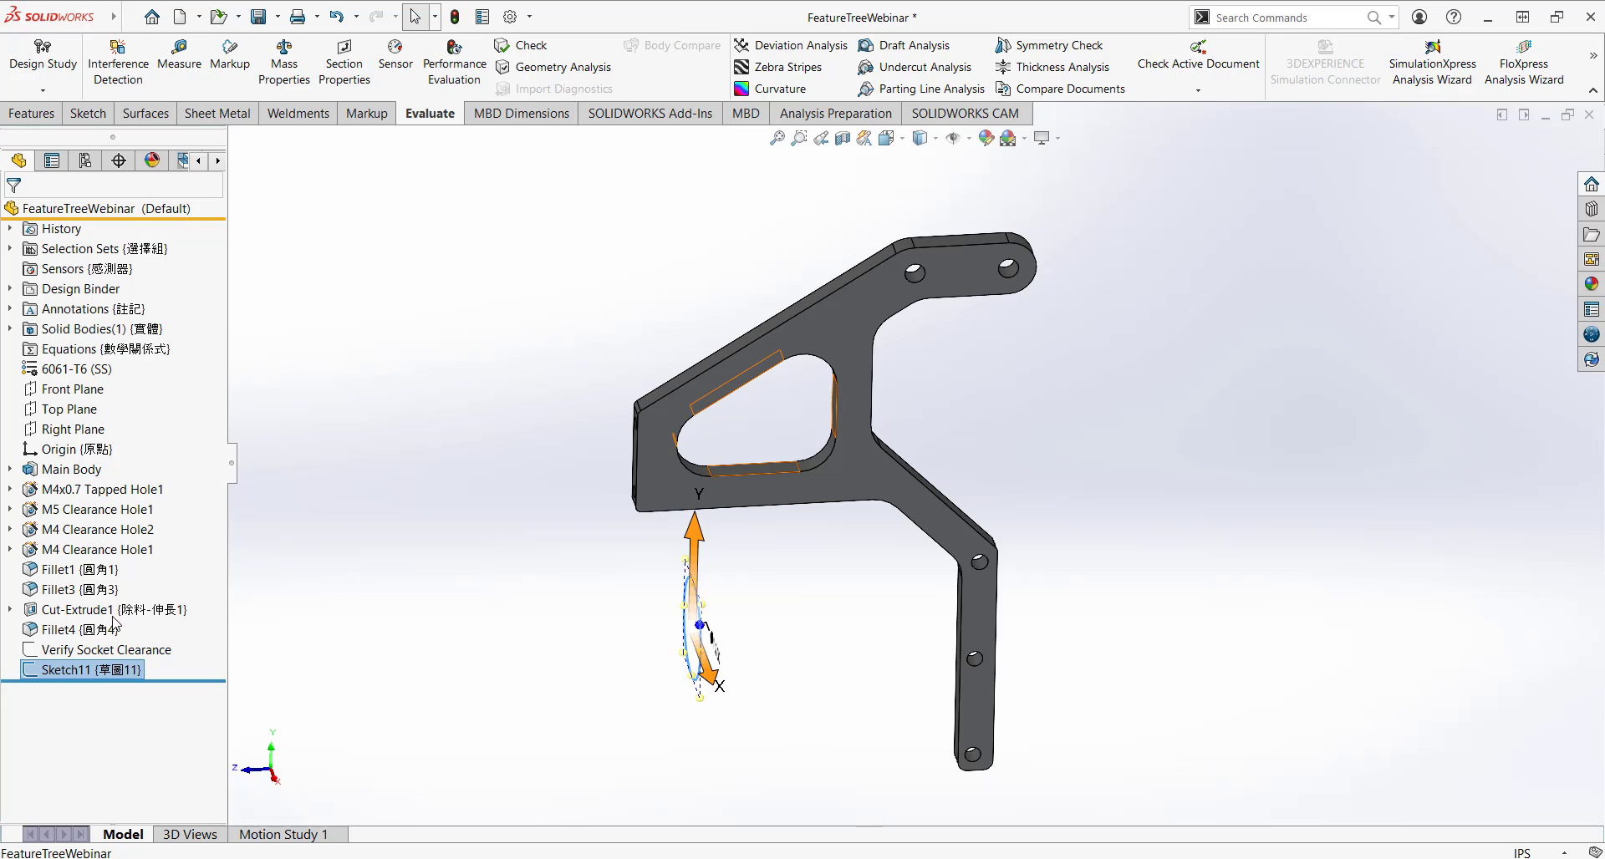
# - Purge the part's unused features, deleting both the Verify Socket Clearance sketch and its pasted copy
pyautogui.rightClick(76, 214)
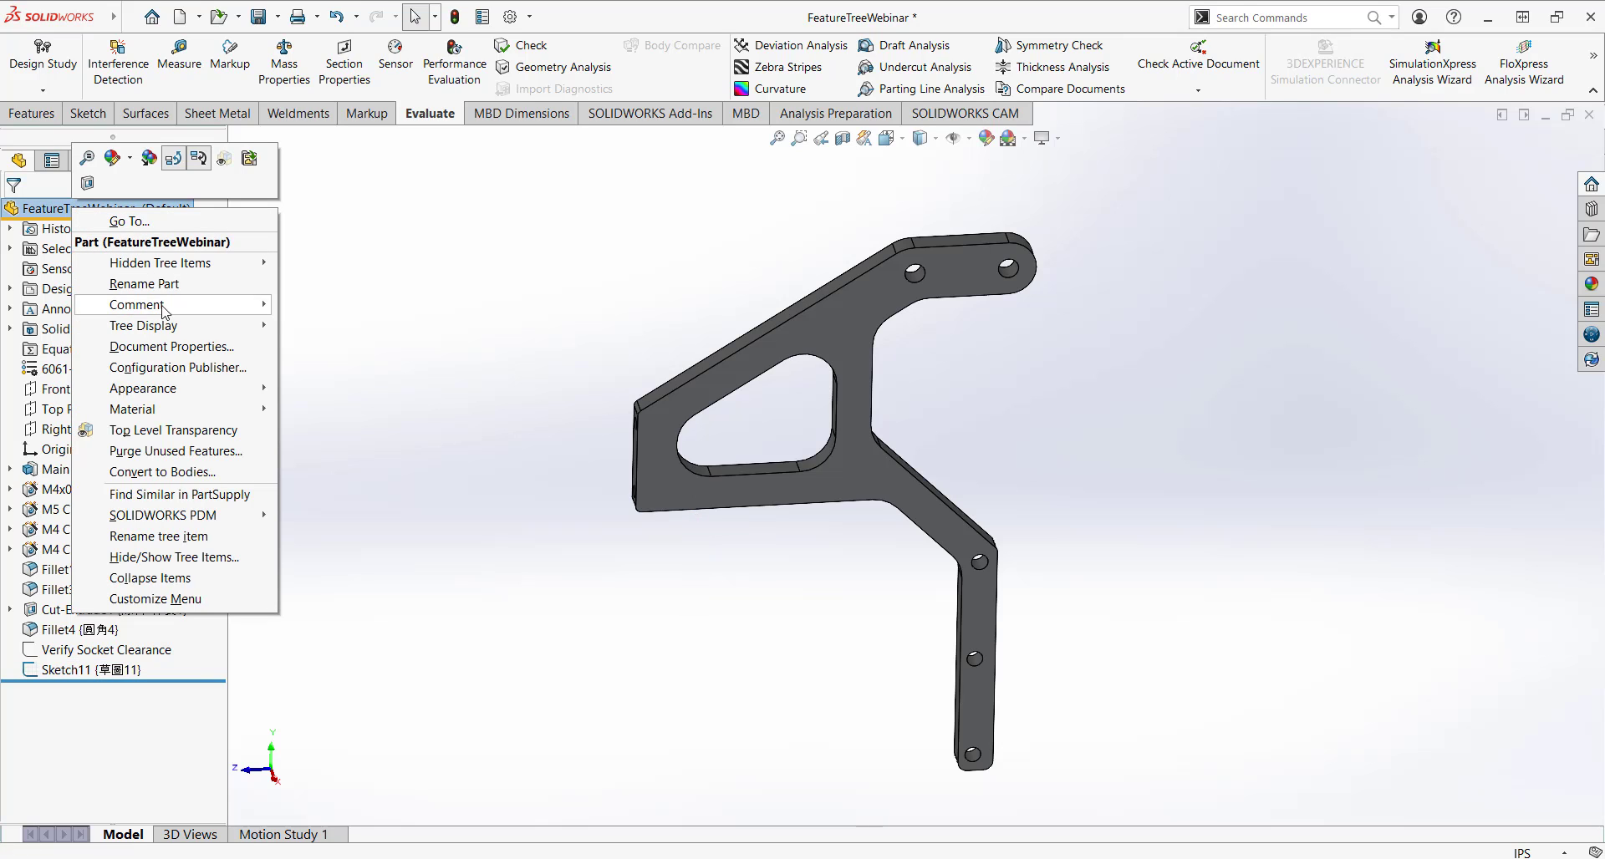
pyautogui.click(165, 451)
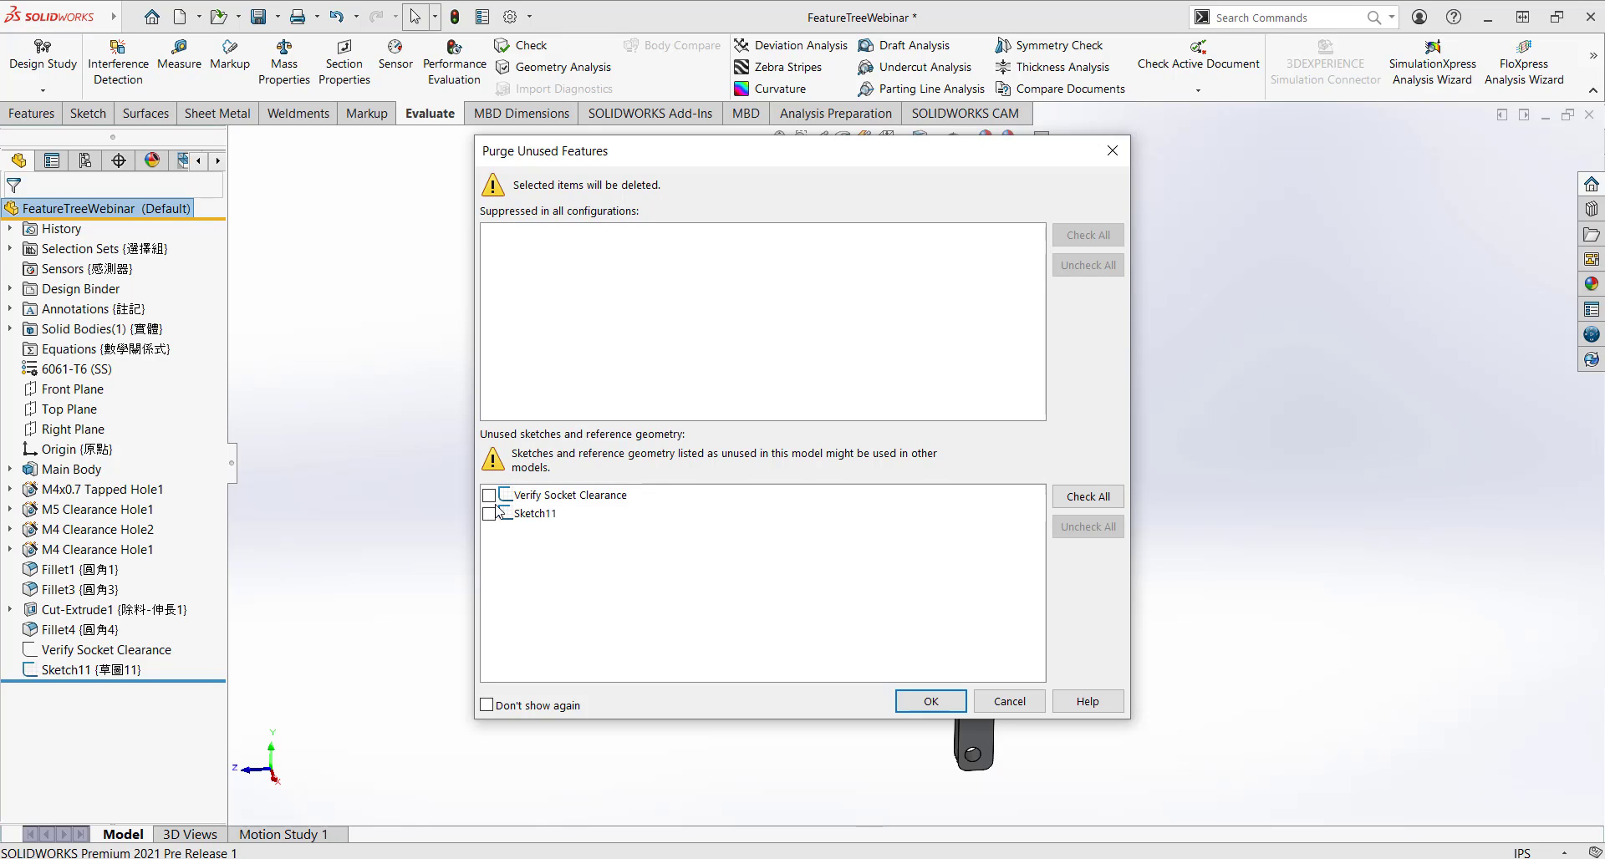
pyautogui.click(1087, 497)
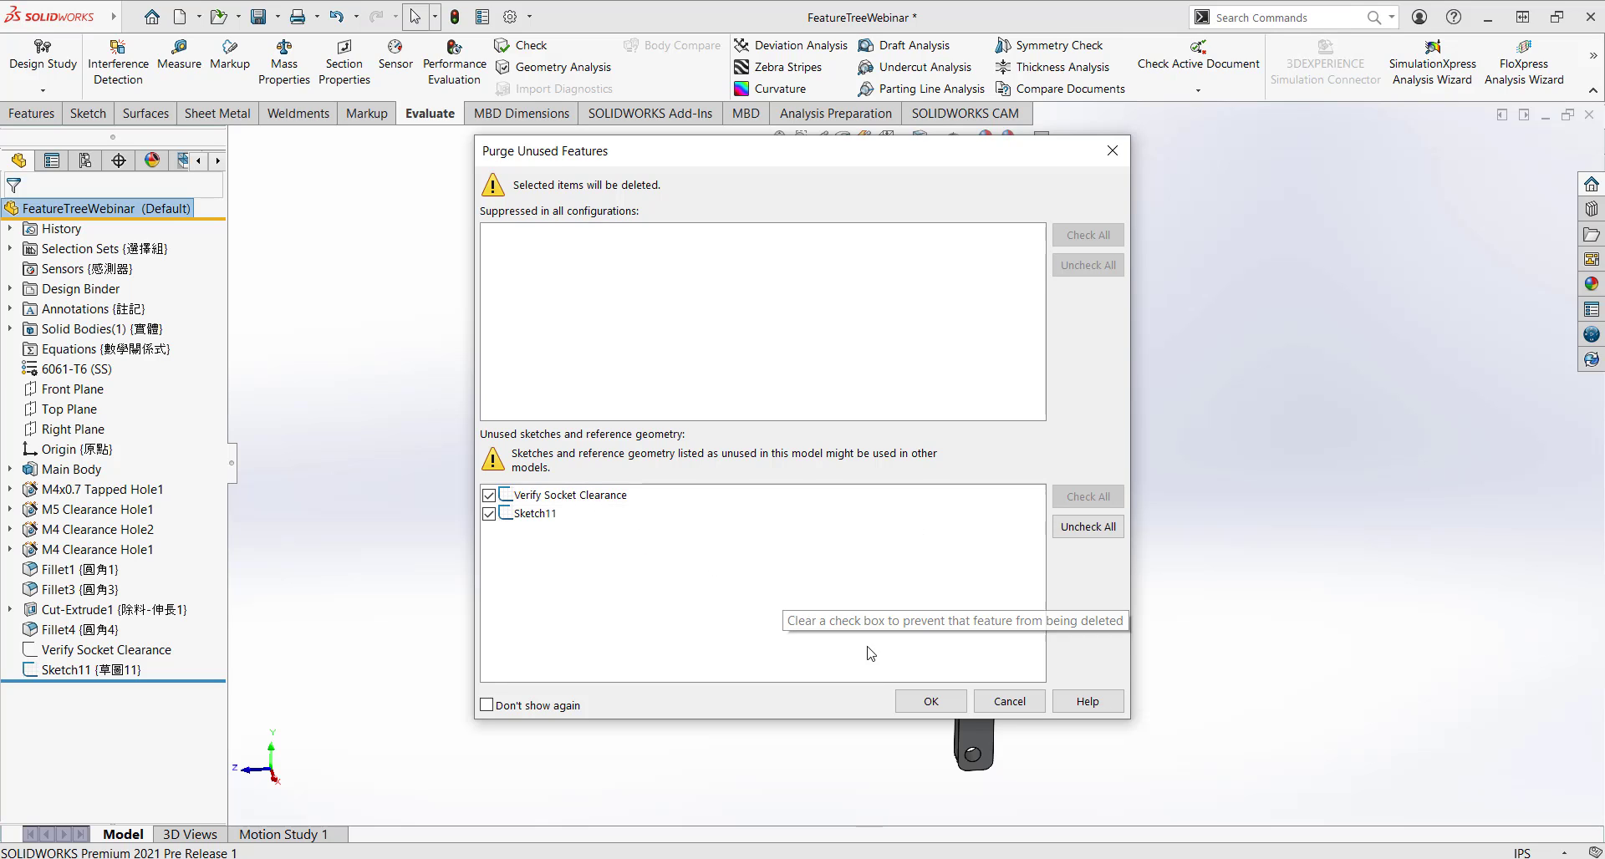
pyautogui.click(926, 701)
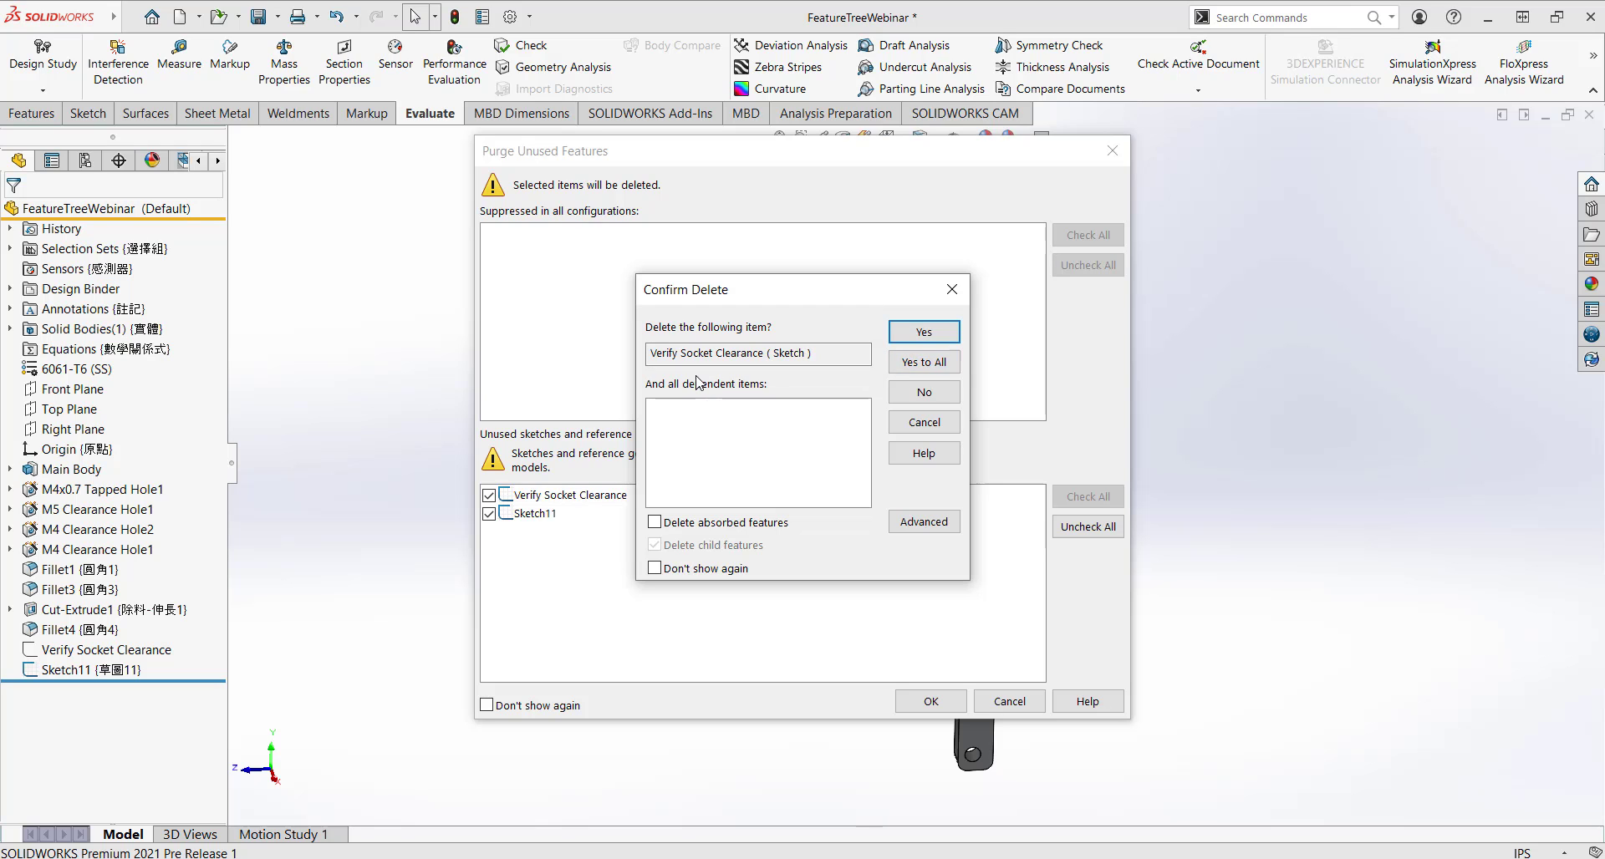
pyautogui.click(917, 365)
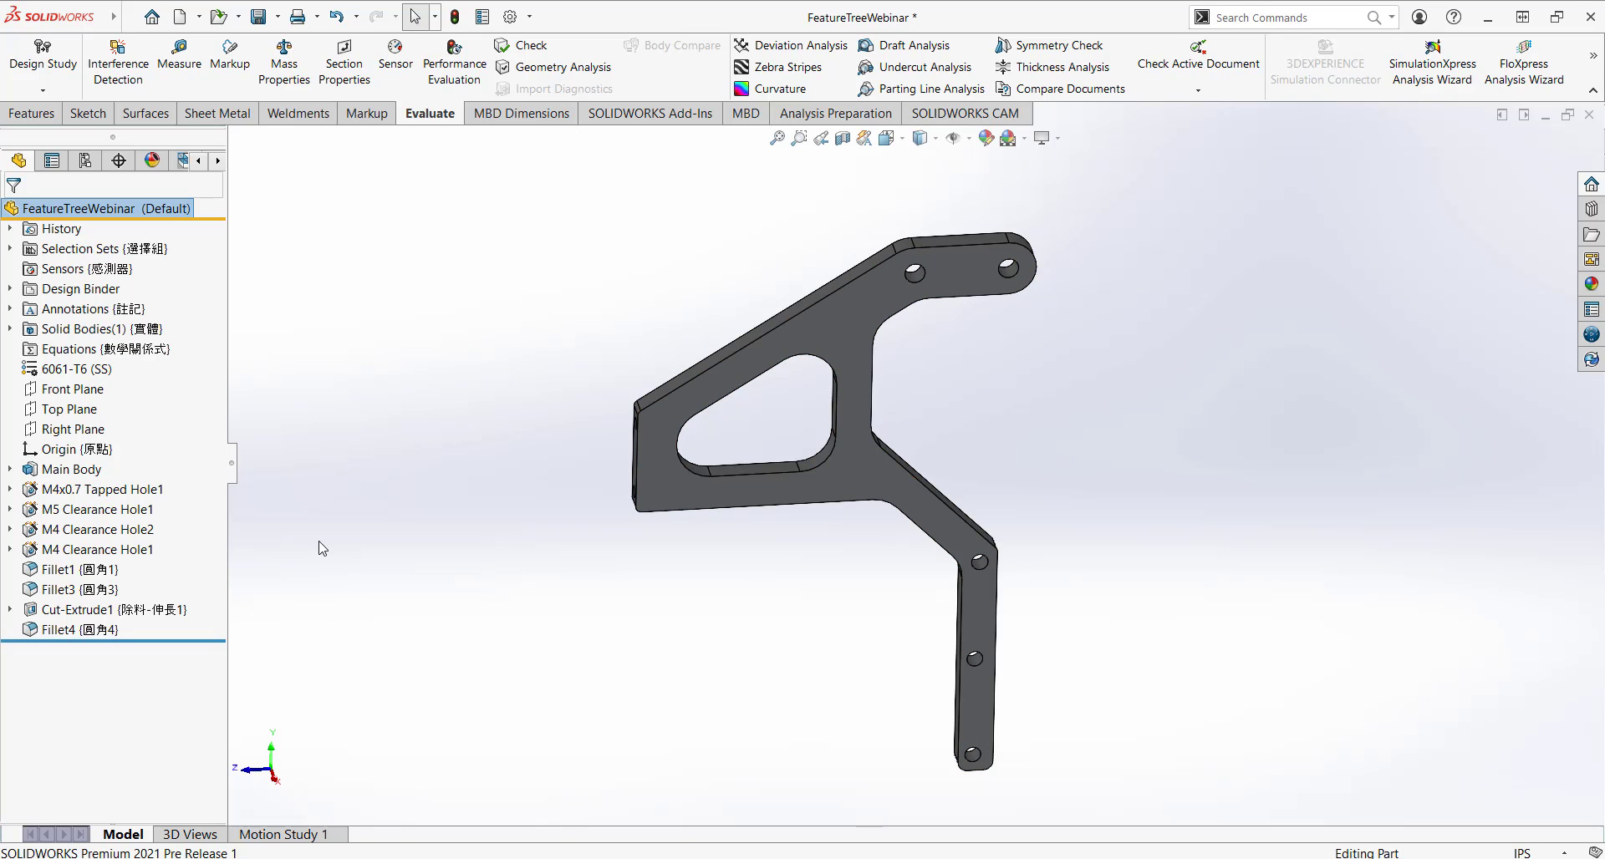
# - Add the entry "Oct. 10, 2020: Part ready for review!" to the Design Binder's Design Journal in Word, save it and close it
pyautogui.moveTo(135, 542)
pyautogui.click(10, 289)
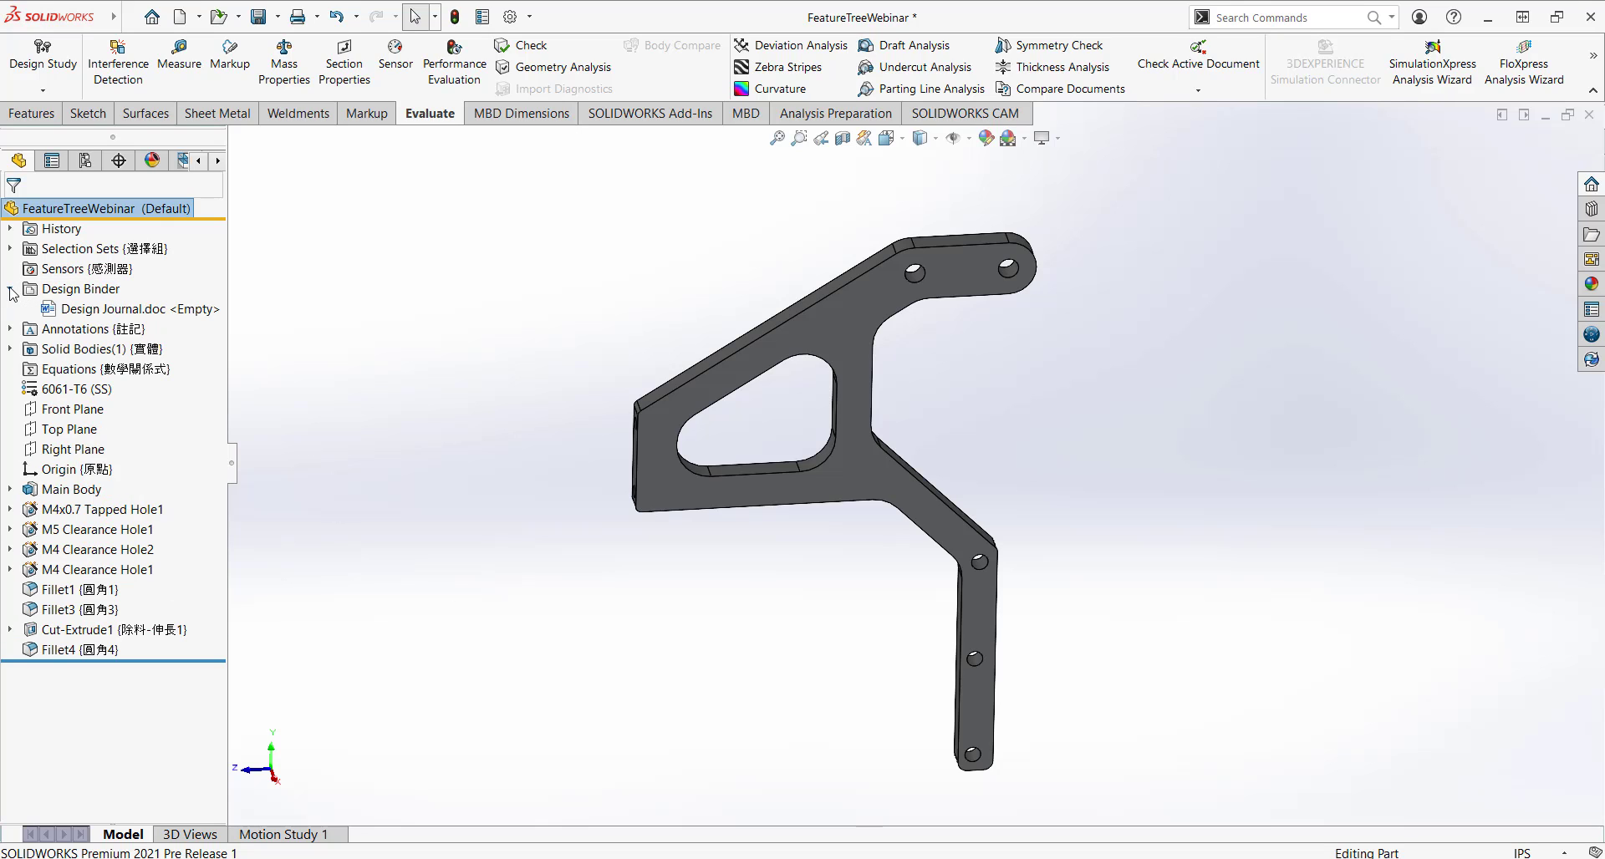
pyautogui.click(107, 315)
pyautogui.doubleClick(118, 312)
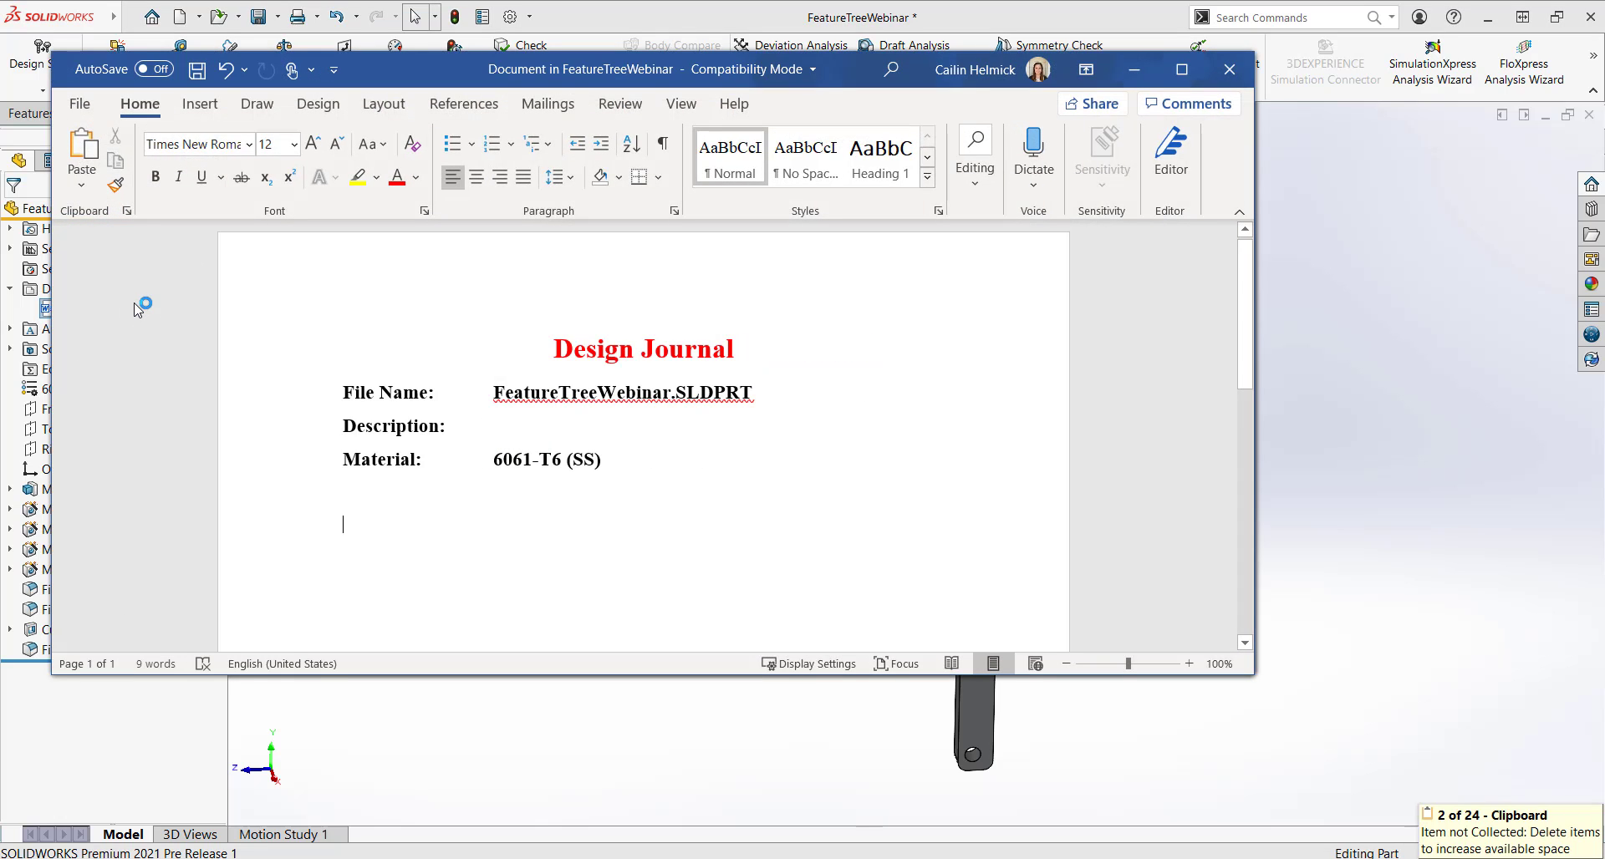
pyautogui.click(356, 528)
pyautogui.write('Op')
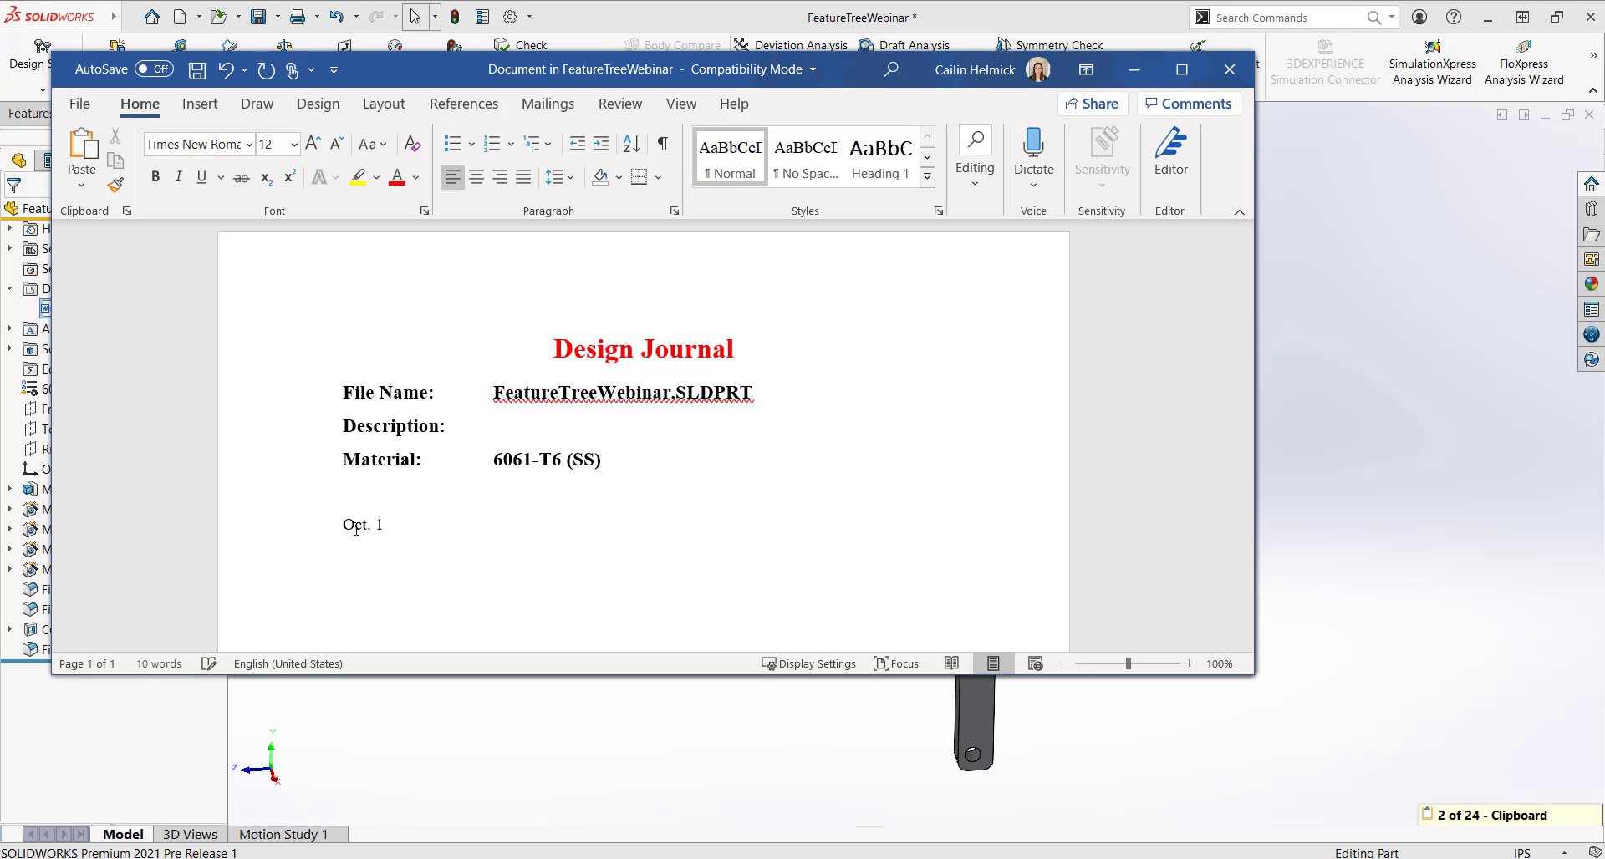
pyautogui.write('t. 10, 2020: Part ready for review!')
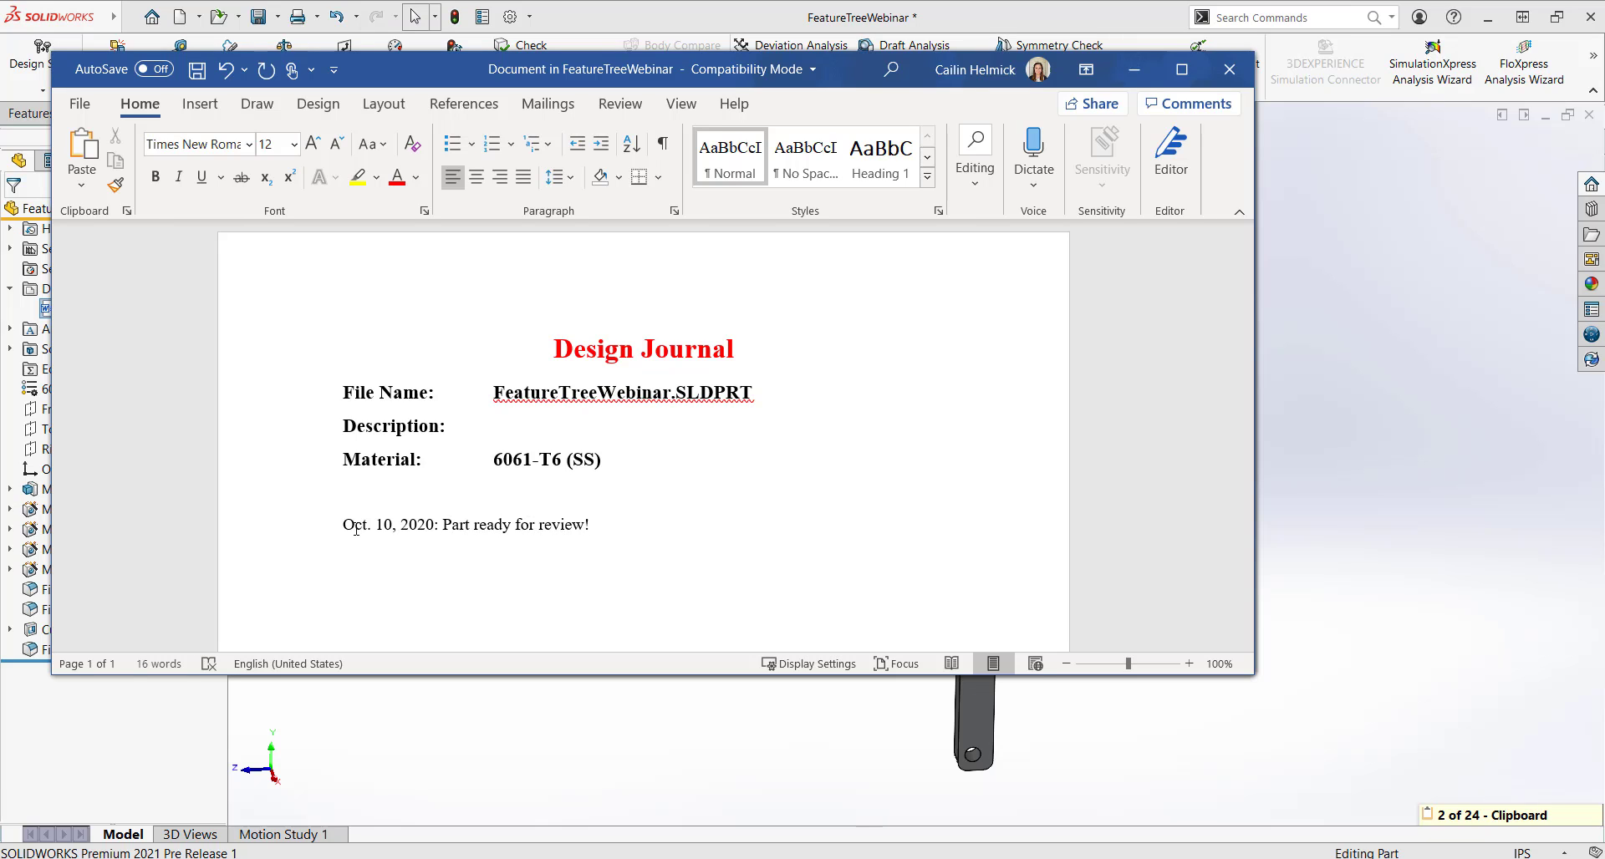
pyautogui.click(197, 70)
pyautogui.click(1230, 70)
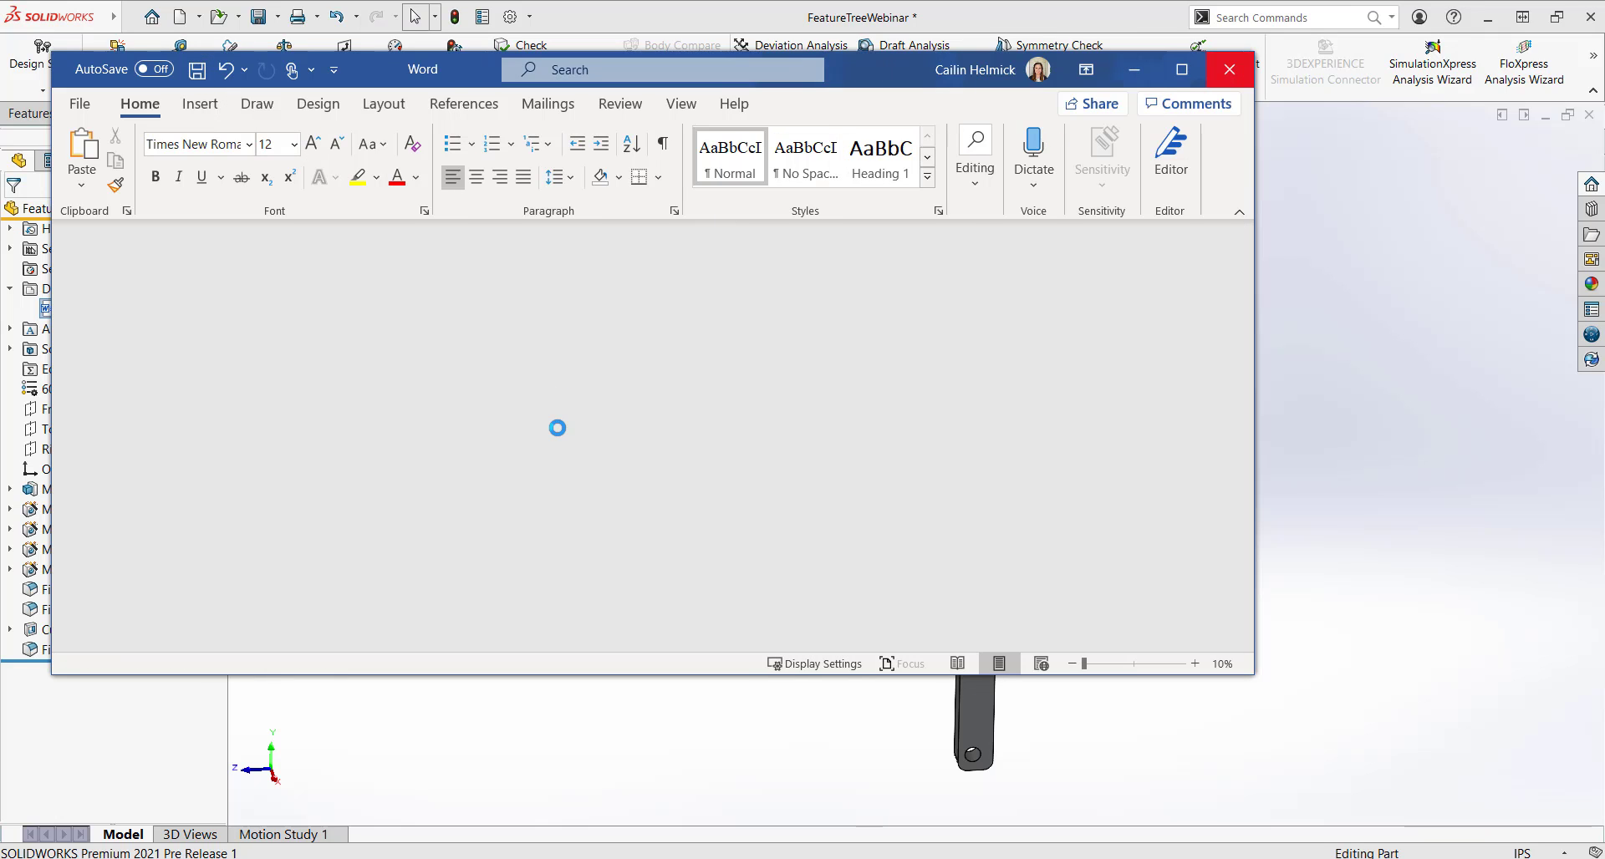
# - Reopen the Design Journal to check the saved entry, and close it to return to the part
pyautogui.doubleClick(117, 309)
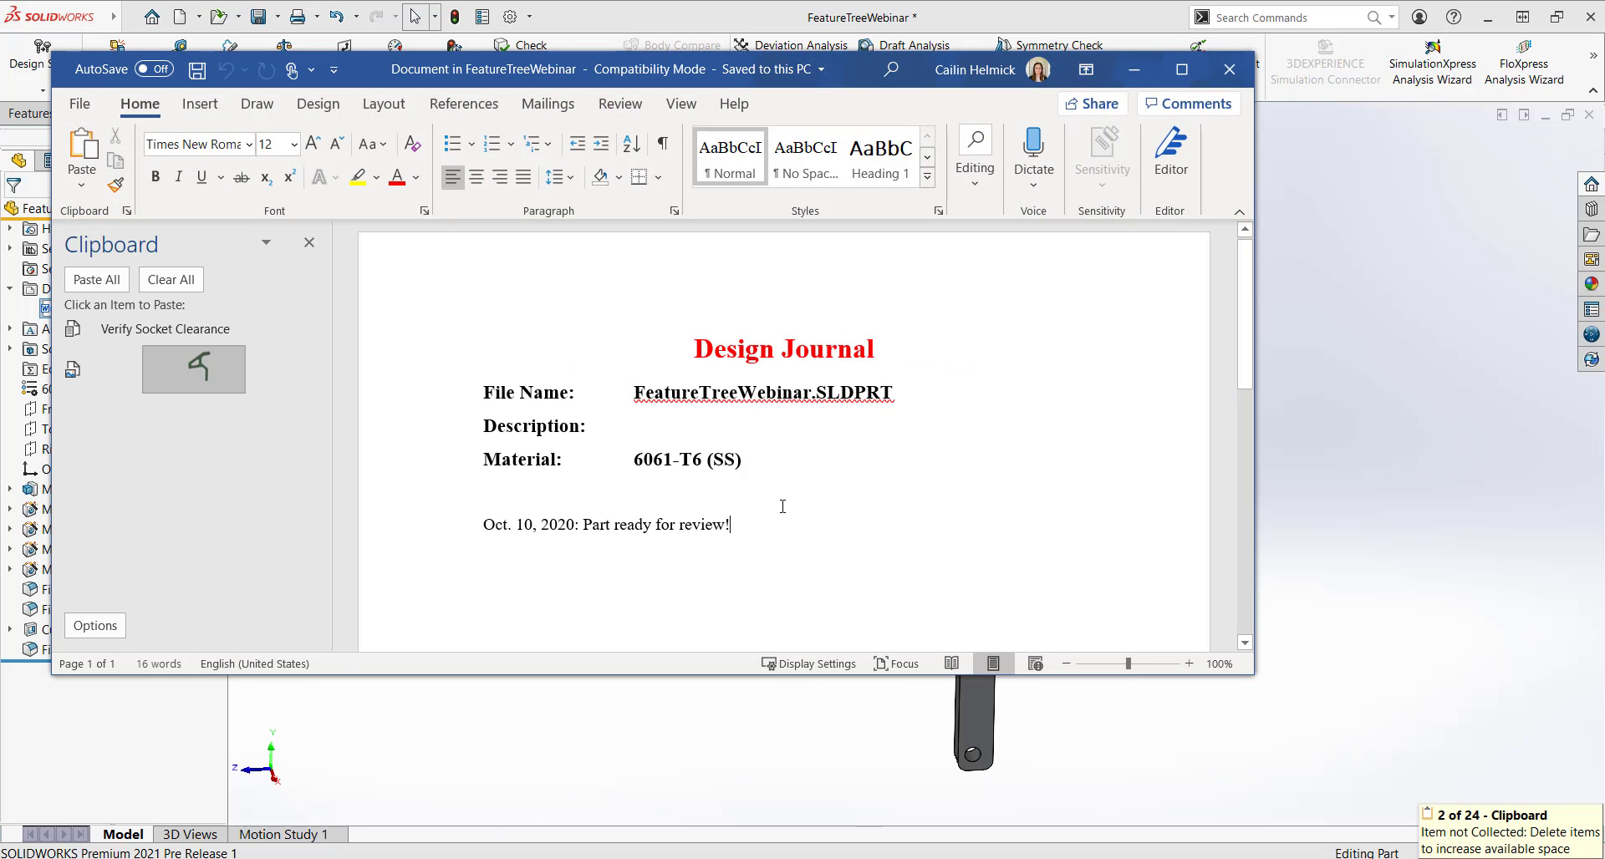
pyautogui.click(1240, 69)
pyautogui.click(1240, 69)
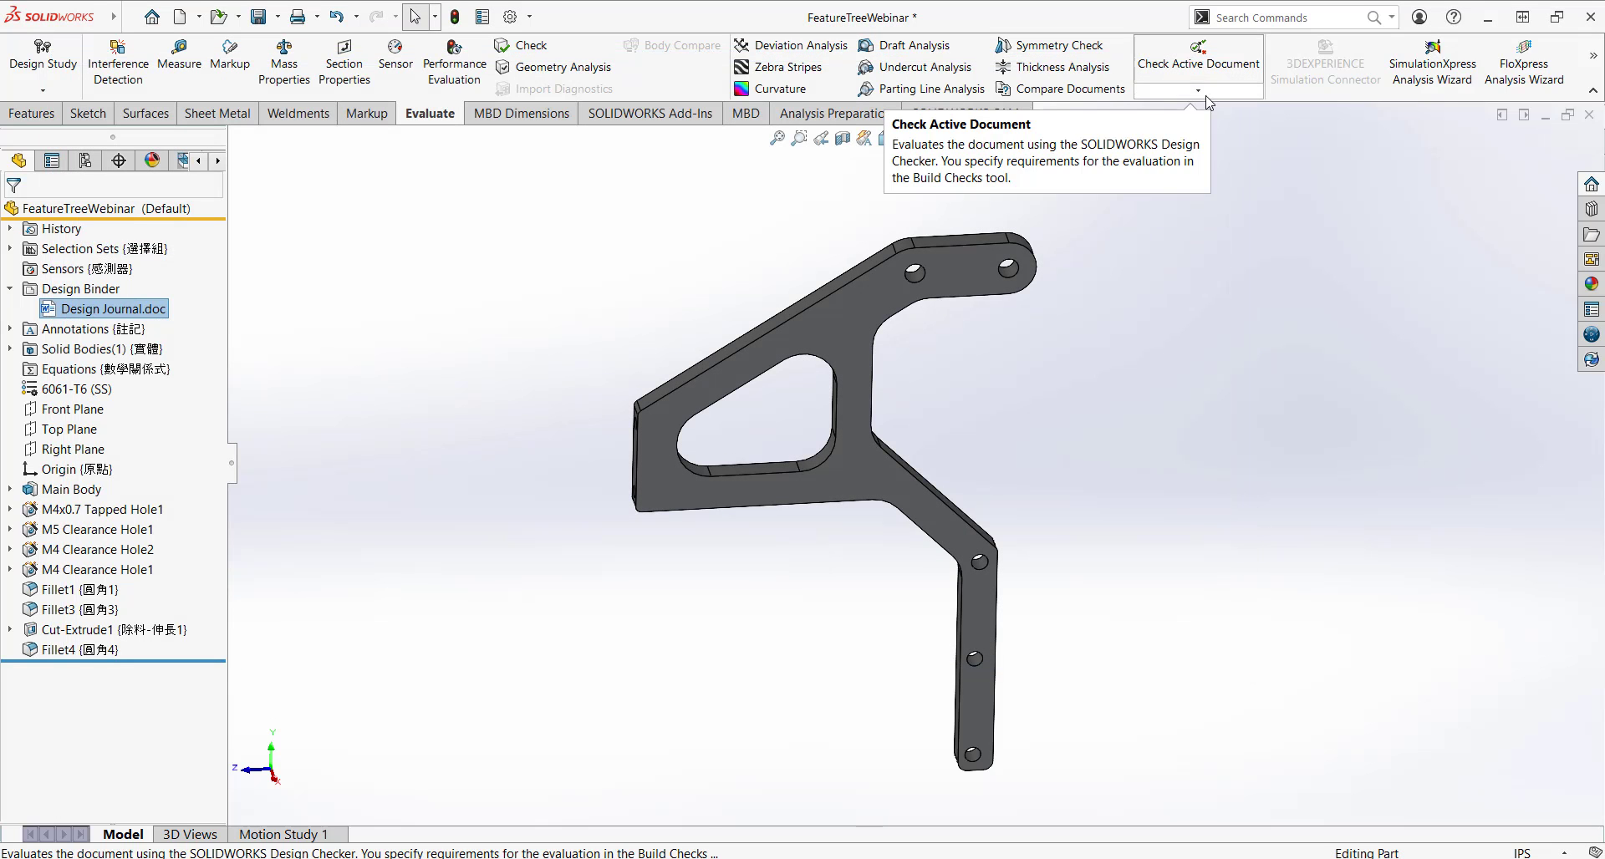
# - Attach the Part Specifications.txt file from the Desktop to the part's Design Binder without linking it
pyautogui.click(84, 290)
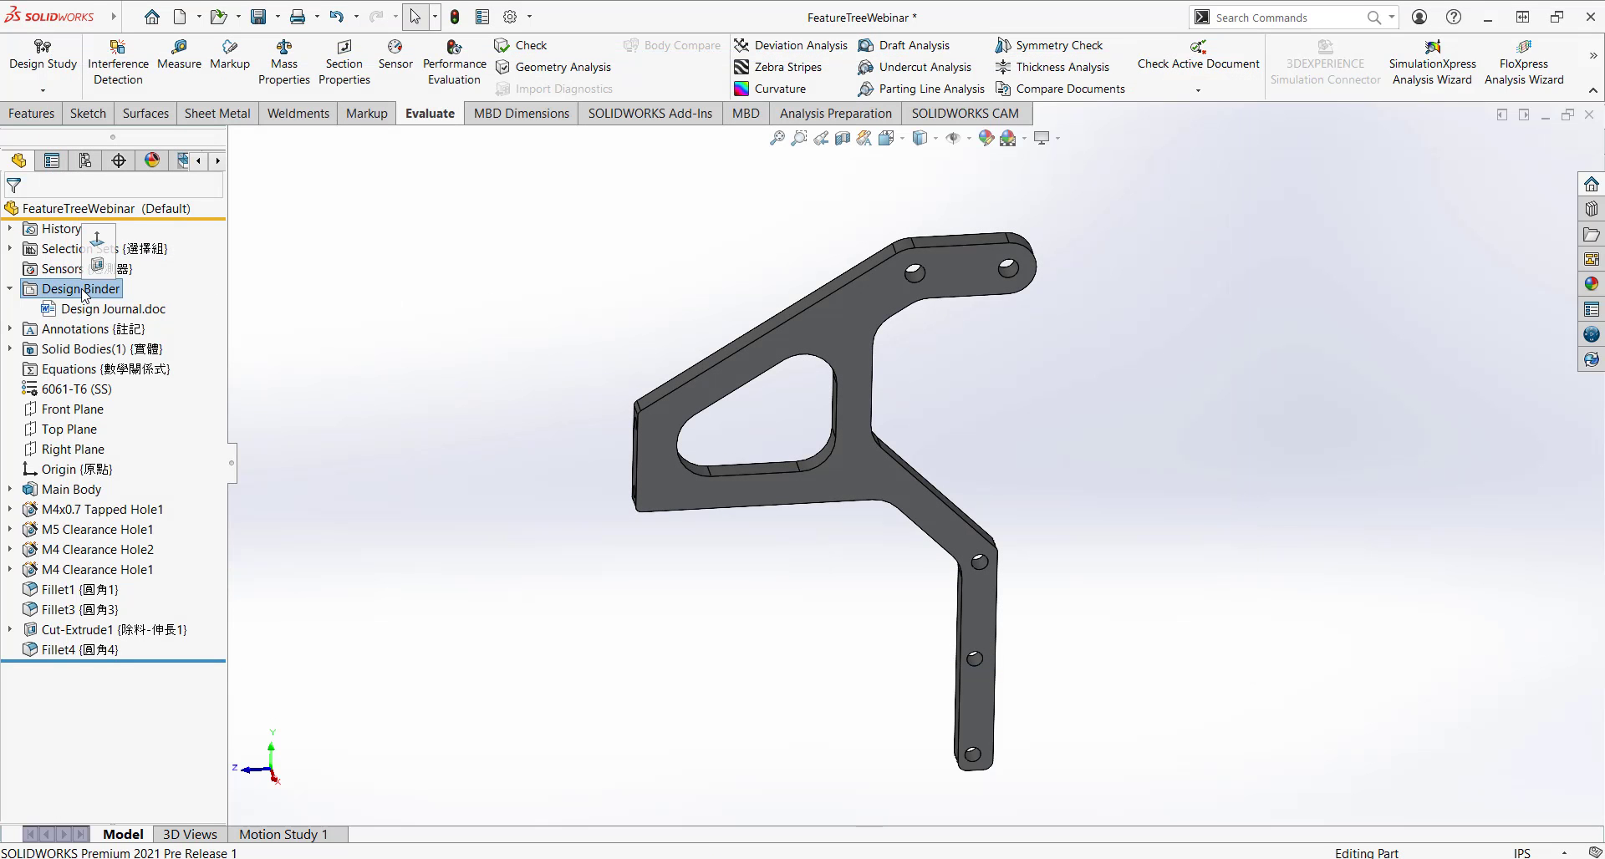
pyautogui.rightClick(83, 290)
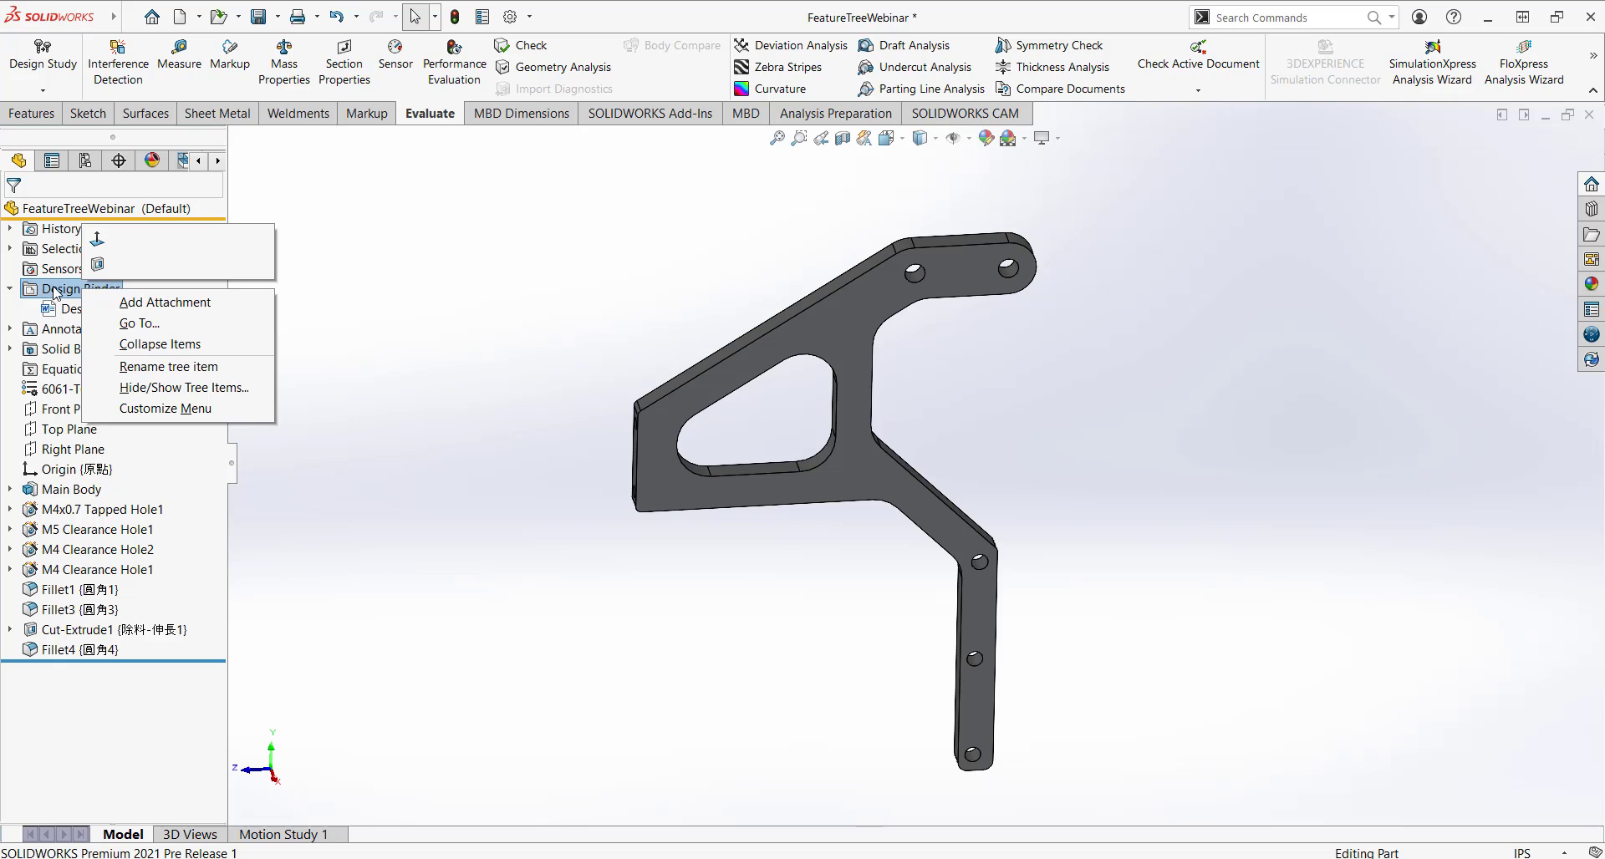
pyautogui.click(164, 303)
pyautogui.click(961, 441)
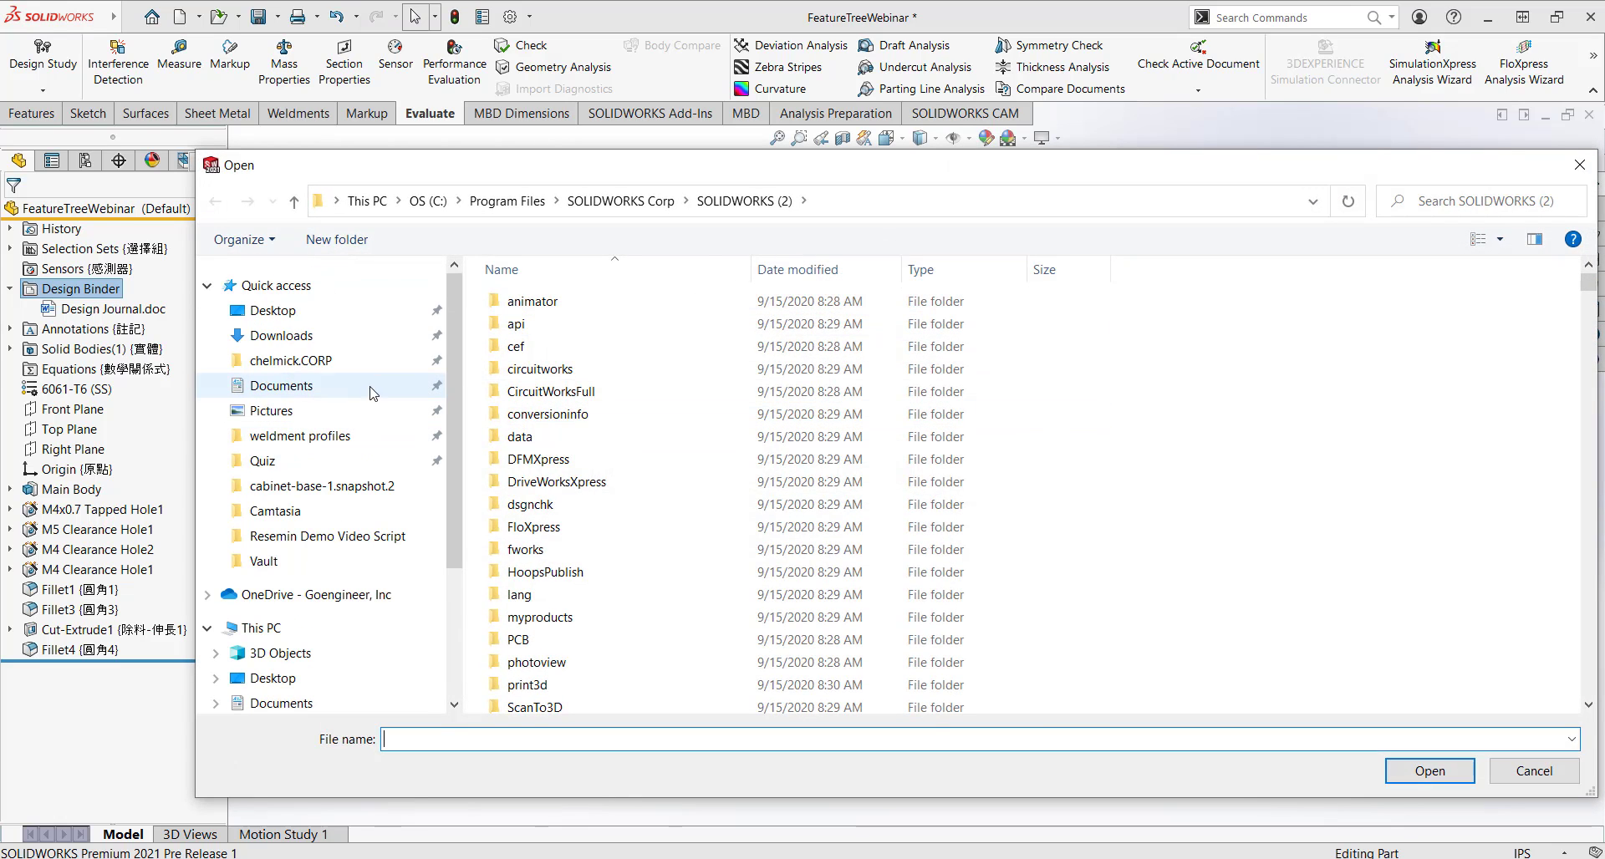
pyautogui.click(309, 310)
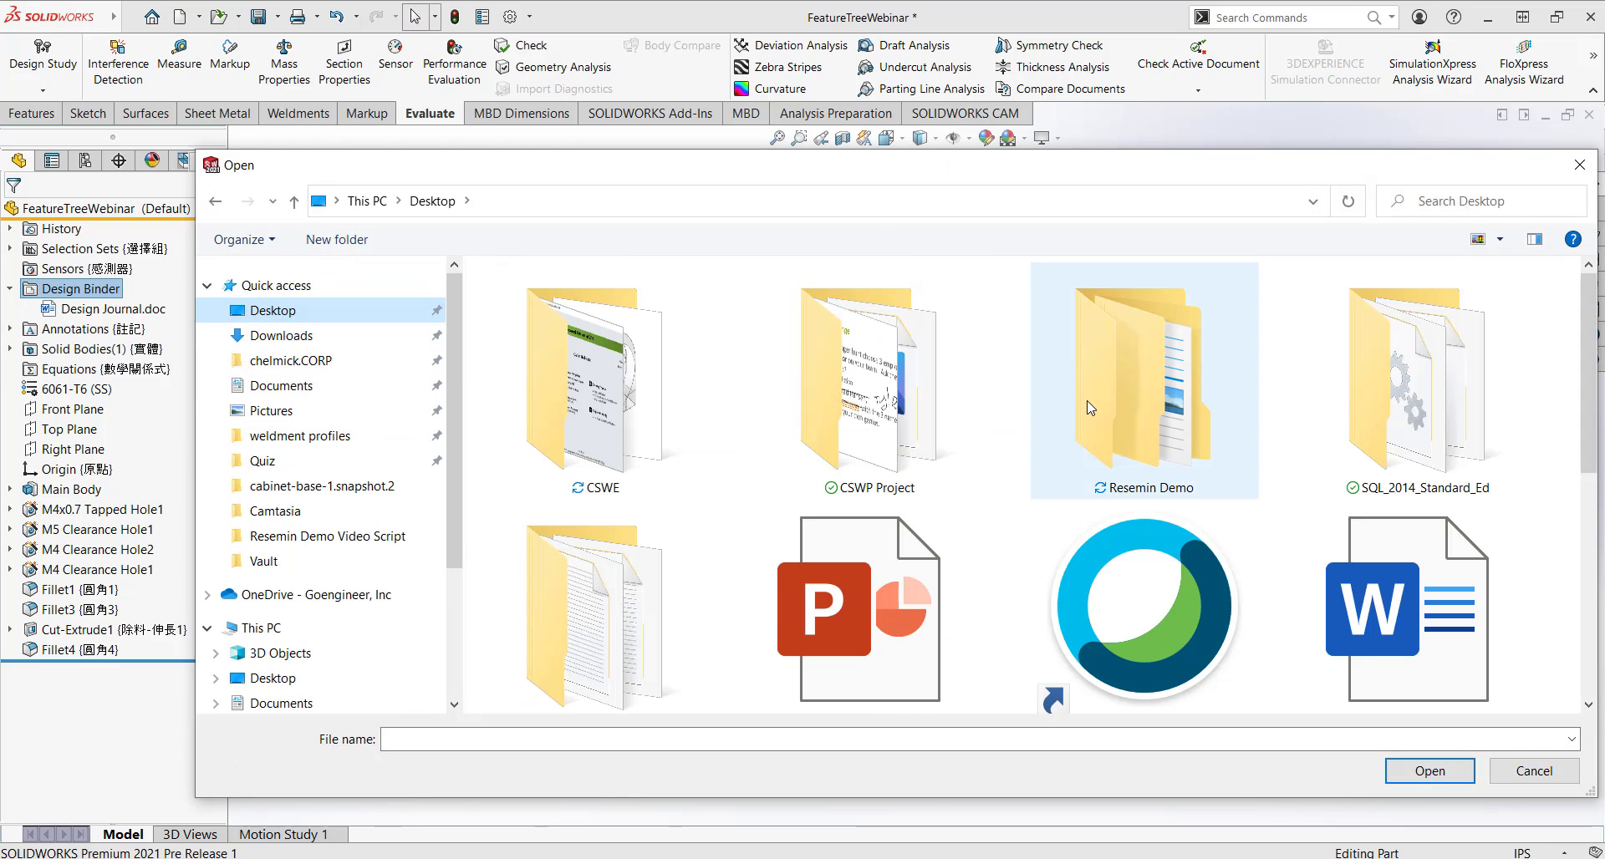
pyautogui.scroll(-3, 1091, 408)
pyautogui.click(1091, 408)
pyautogui.click(1411, 782)
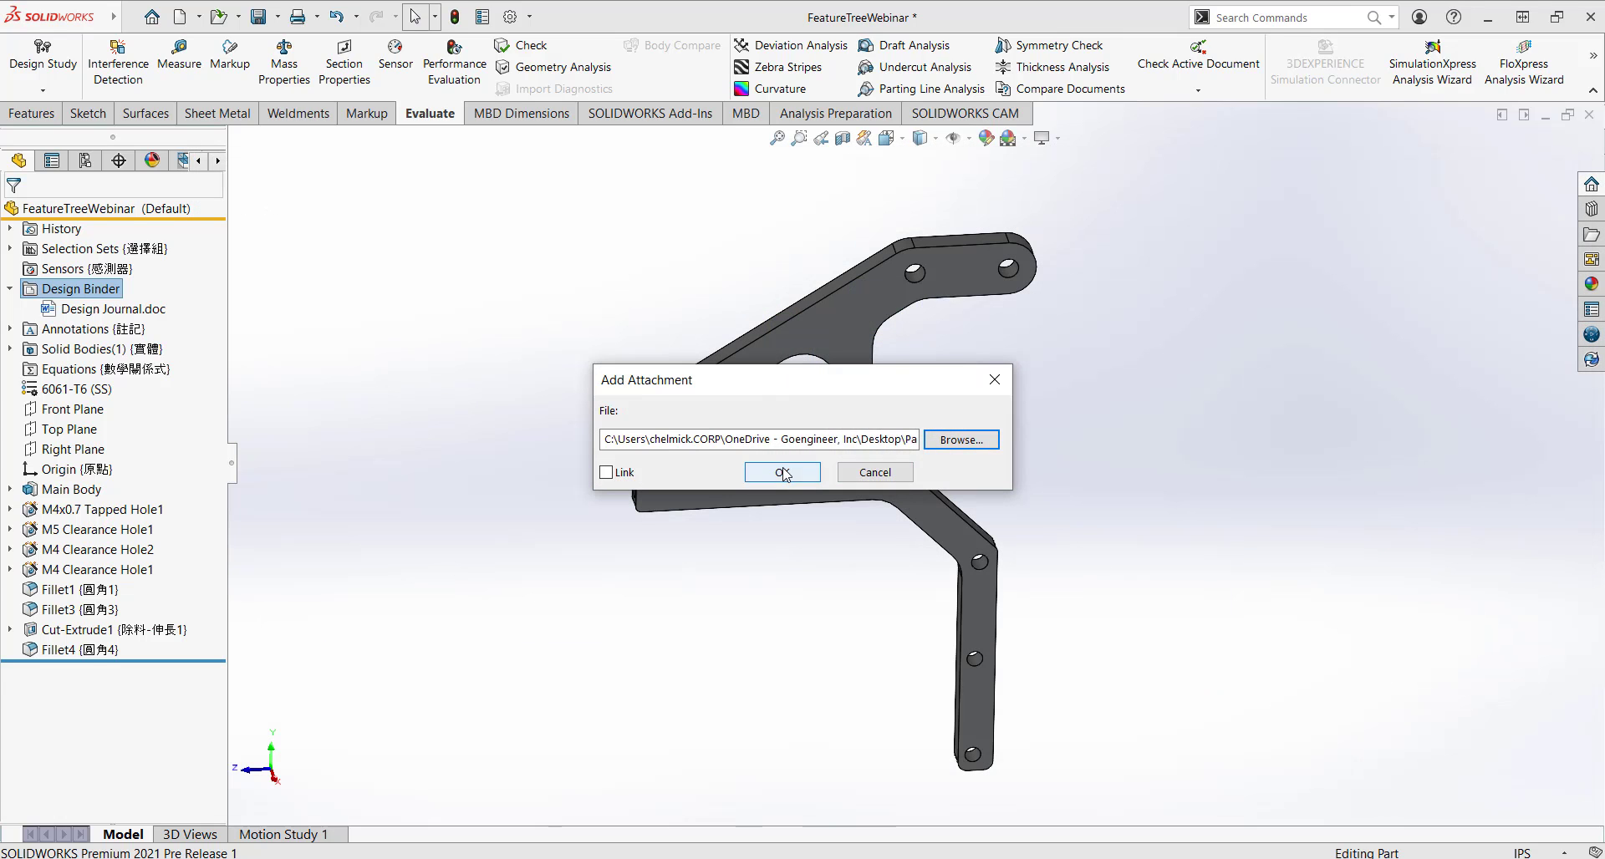
pyautogui.click(782, 472)
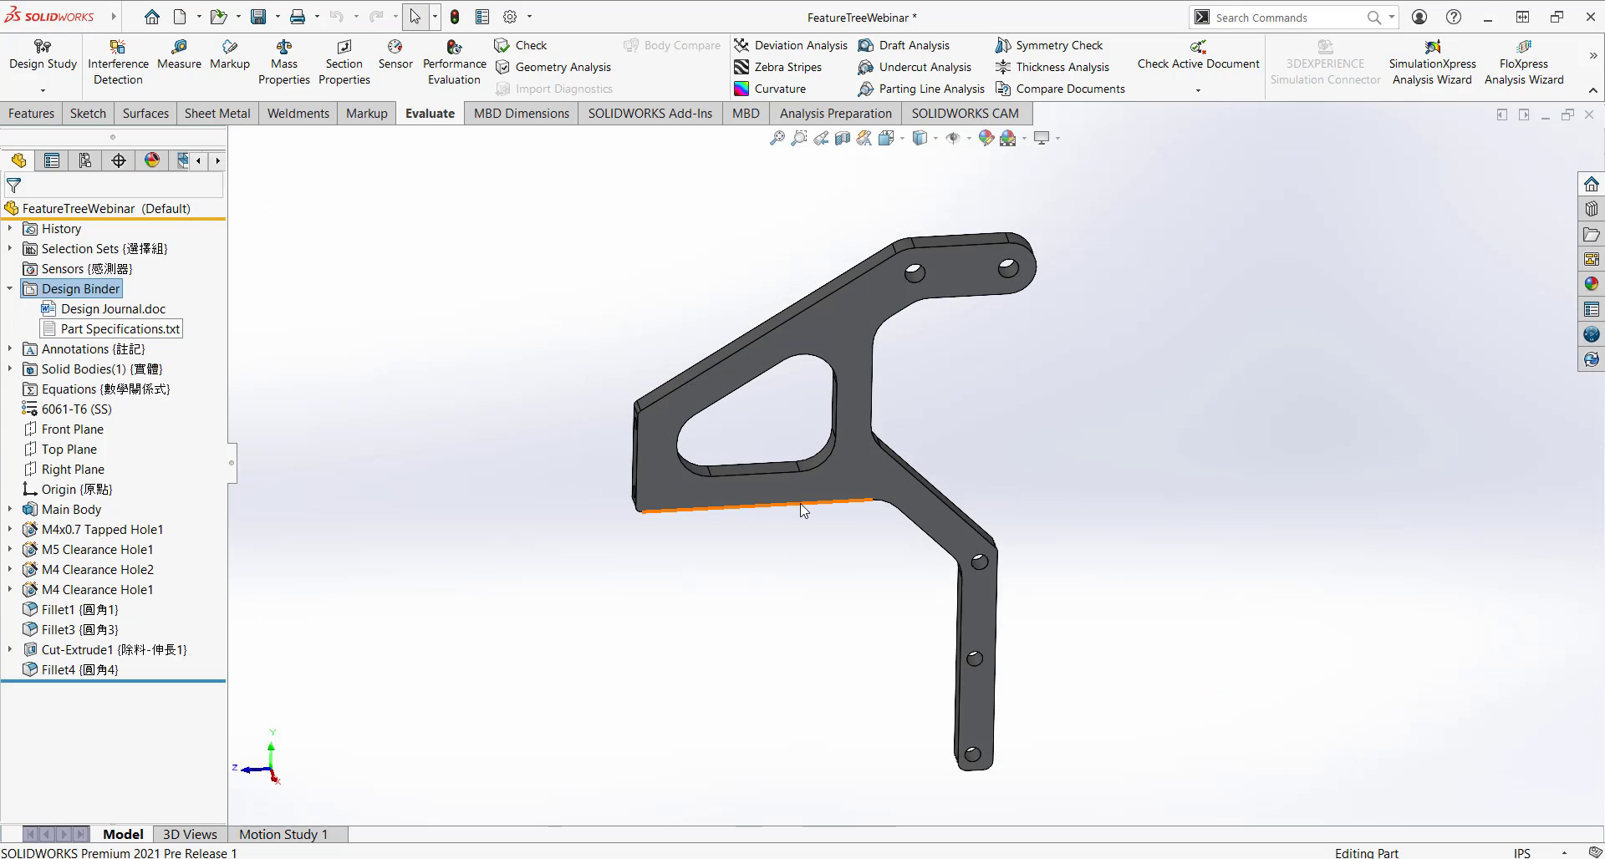
# - Open the Part Specifications.txt attachment to read the part requirements, close it and collapse the Design Binder
pyautogui.click(98, 331)
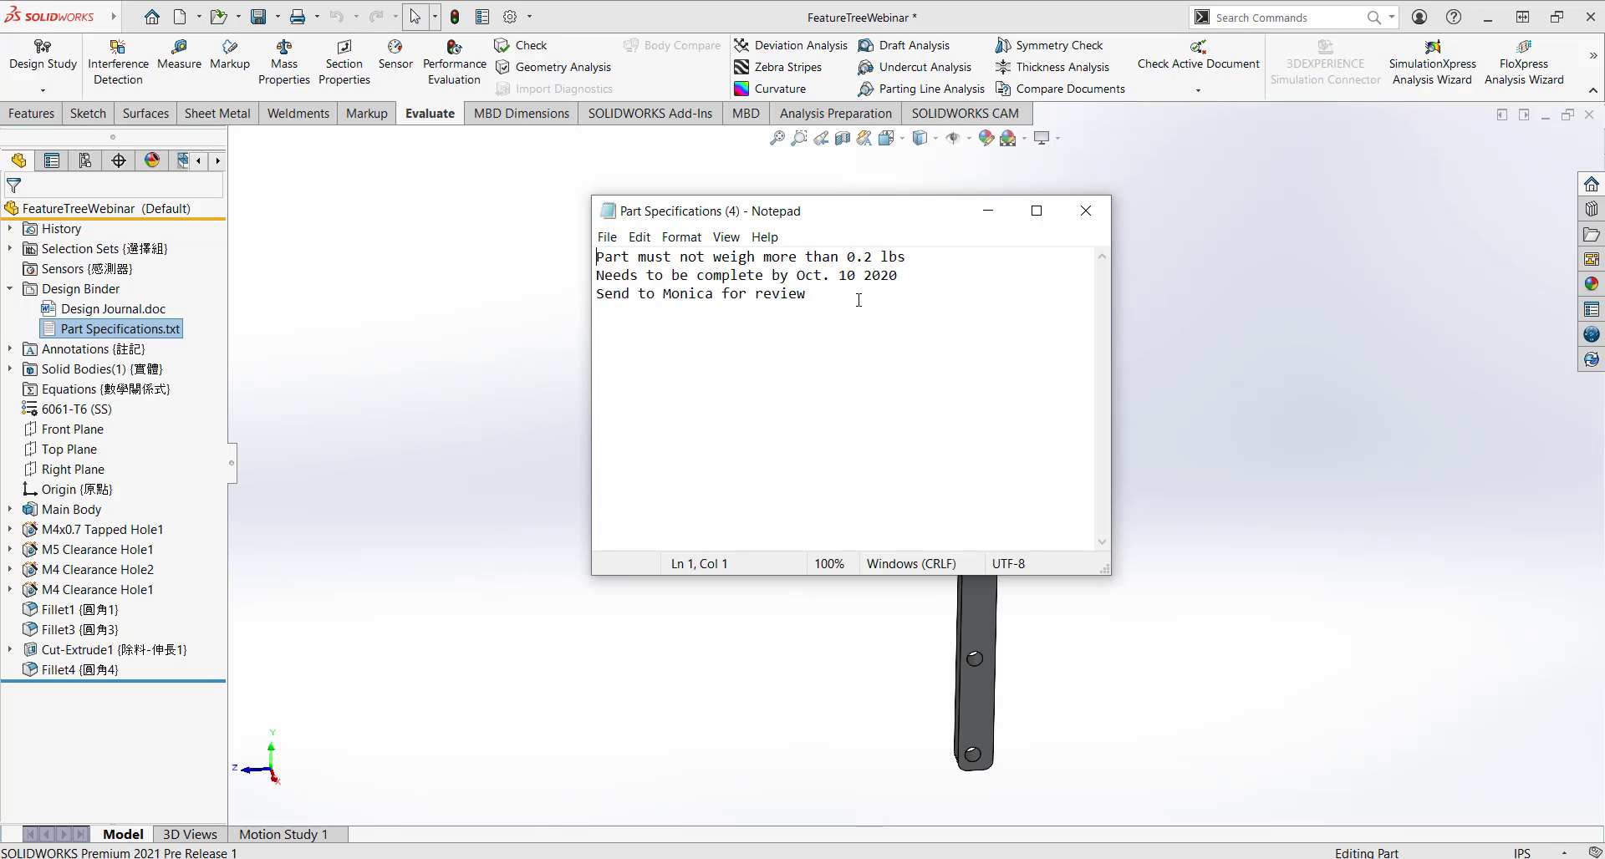
pyautogui.click(1085, 211)
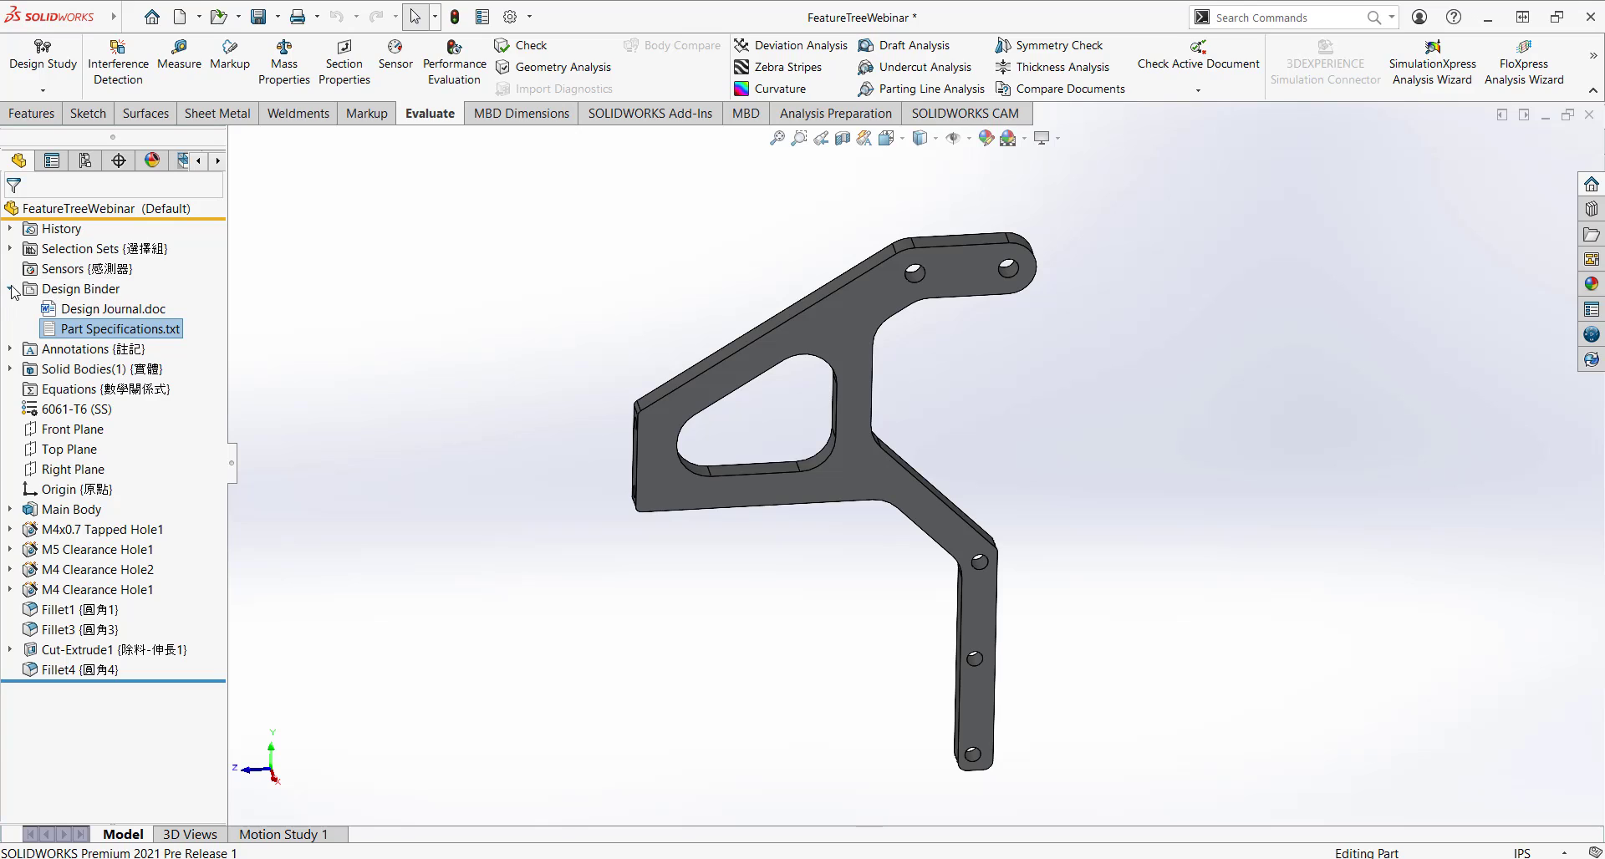
pyautogui.click(10, 289)
# - Search the system options for "featureman" and bring up the FeatureManager settings
pyautogui.click(38, 271)
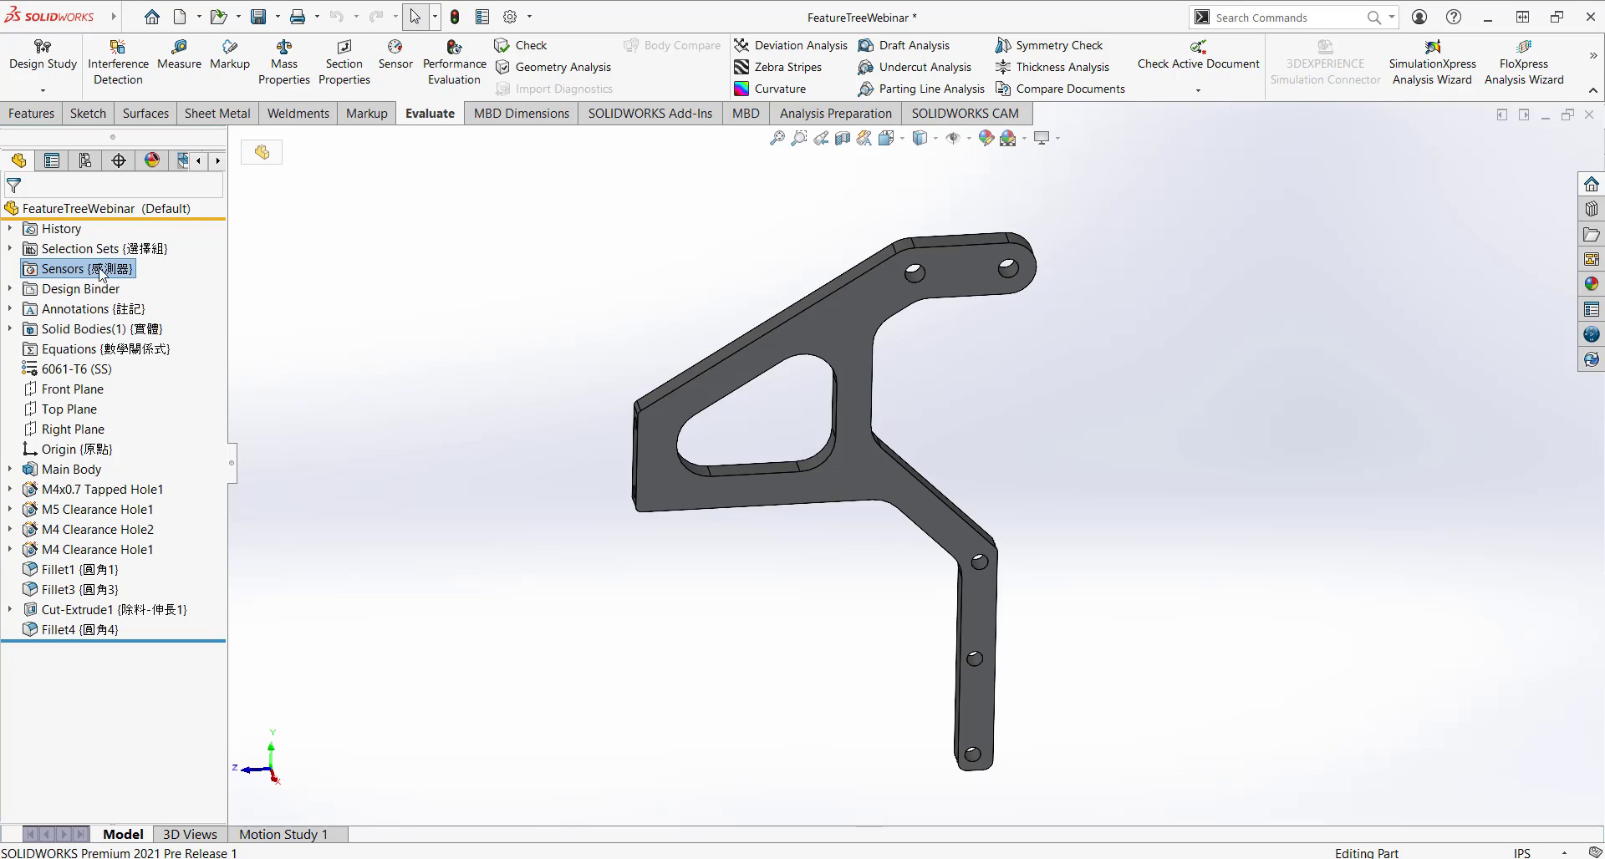
pyautogui.click(510, 17)
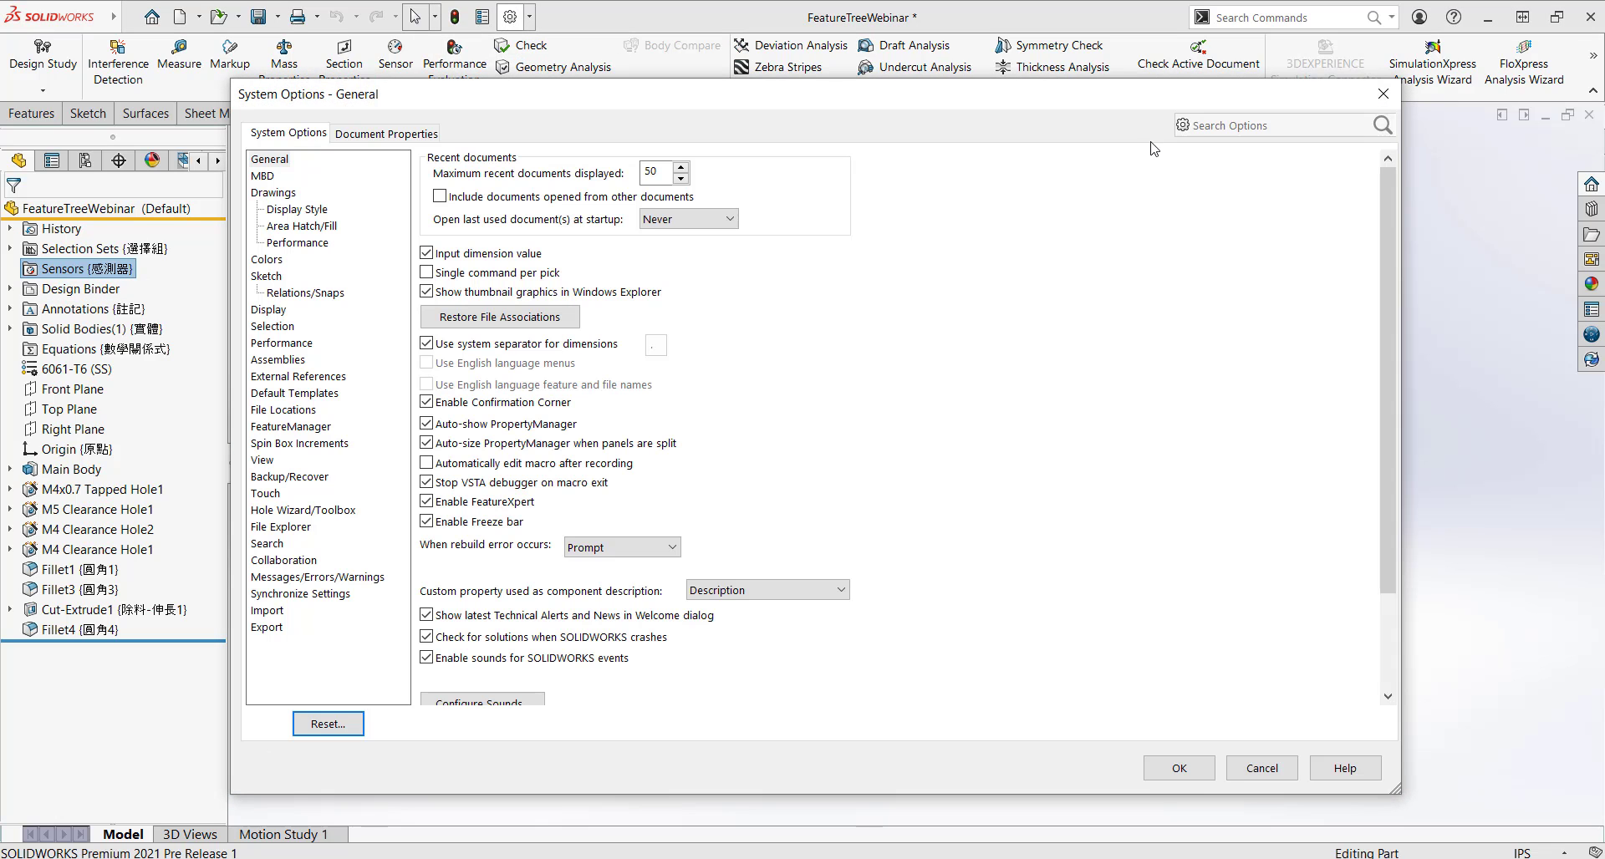
pyautogui.click(1221, 132)
pyautogui.write('feat')
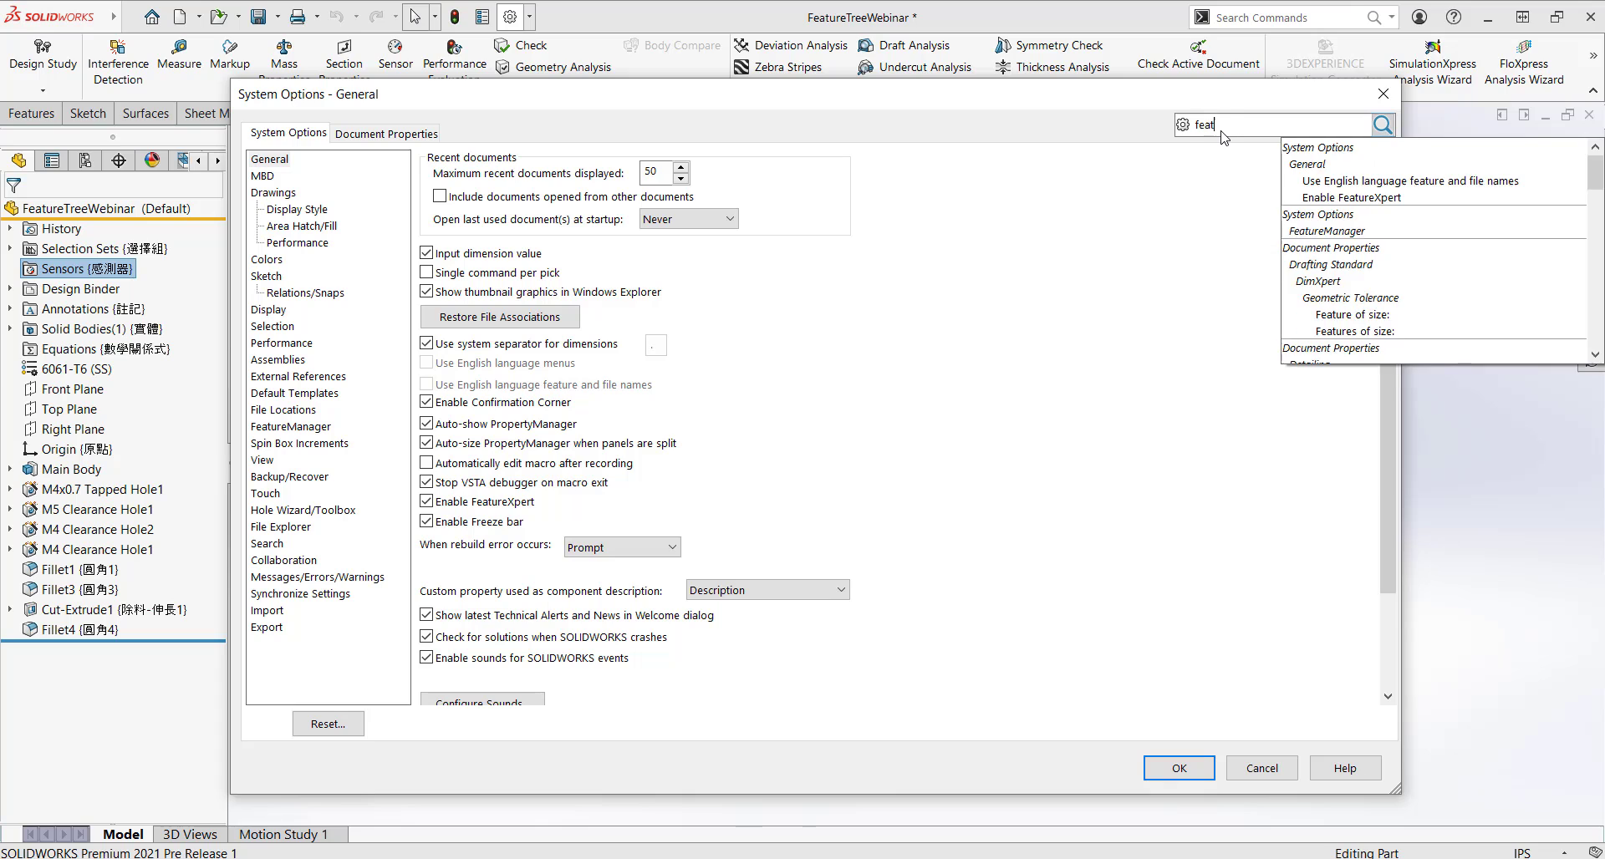
pyautogui.write('ureman')
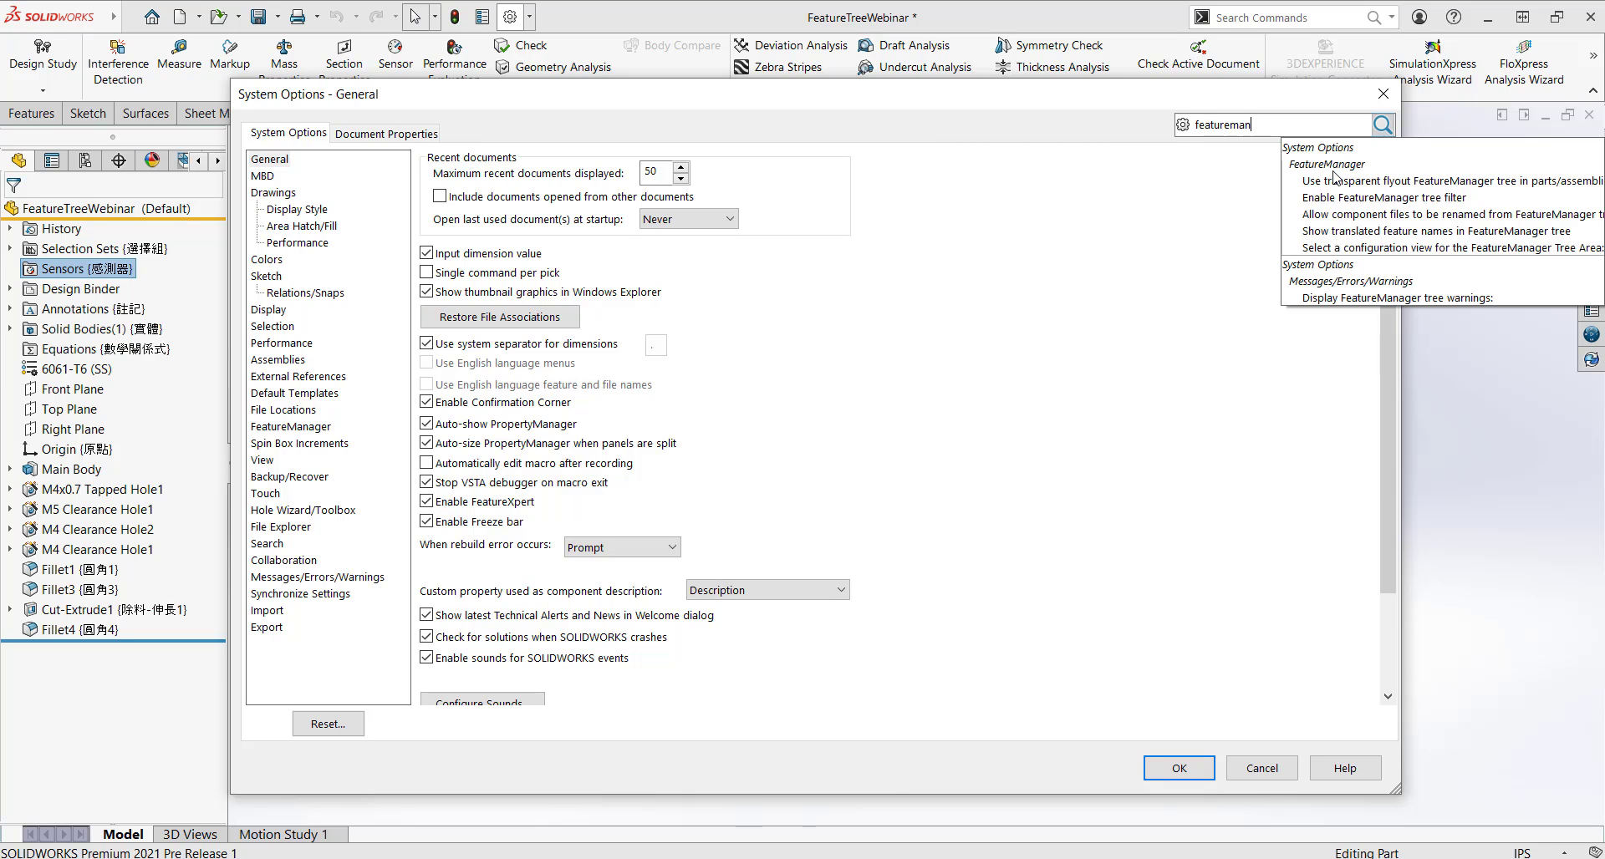
pyautogui.click(1330, 165)
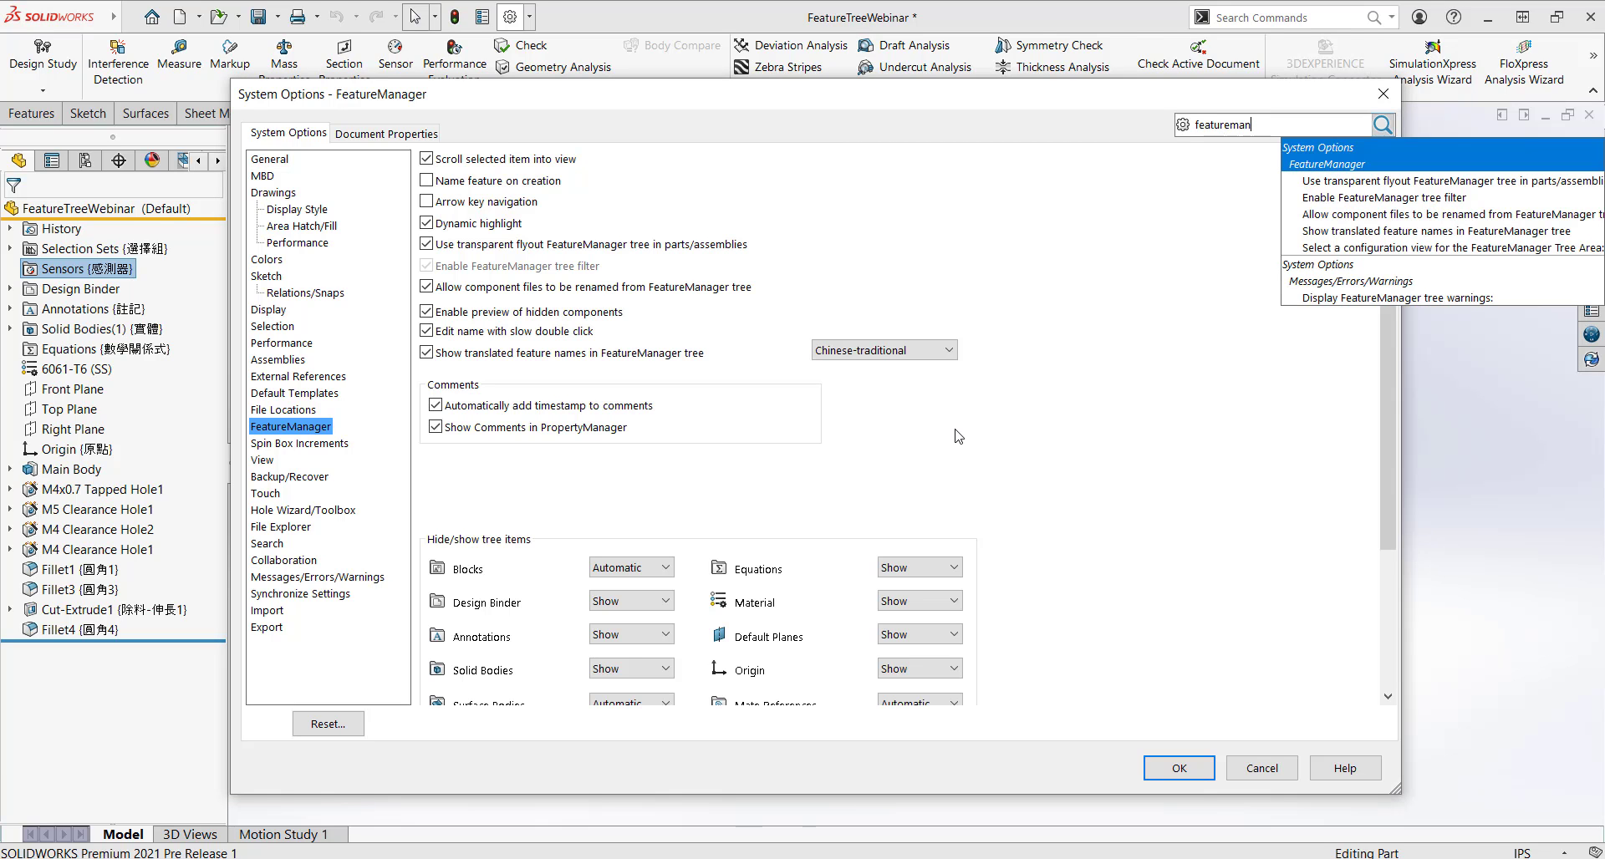
# - Review the tree item visibility choices for Sensors and Design Binder, leave both on Show, and close the options
pyautogui.scroll(-2, 955, 431)
pyautogui.scroll(-1, 934, 433)
pyautogui.scroll(-1, 635, 553)
pyautogui.scroll(-1, 511, 596)
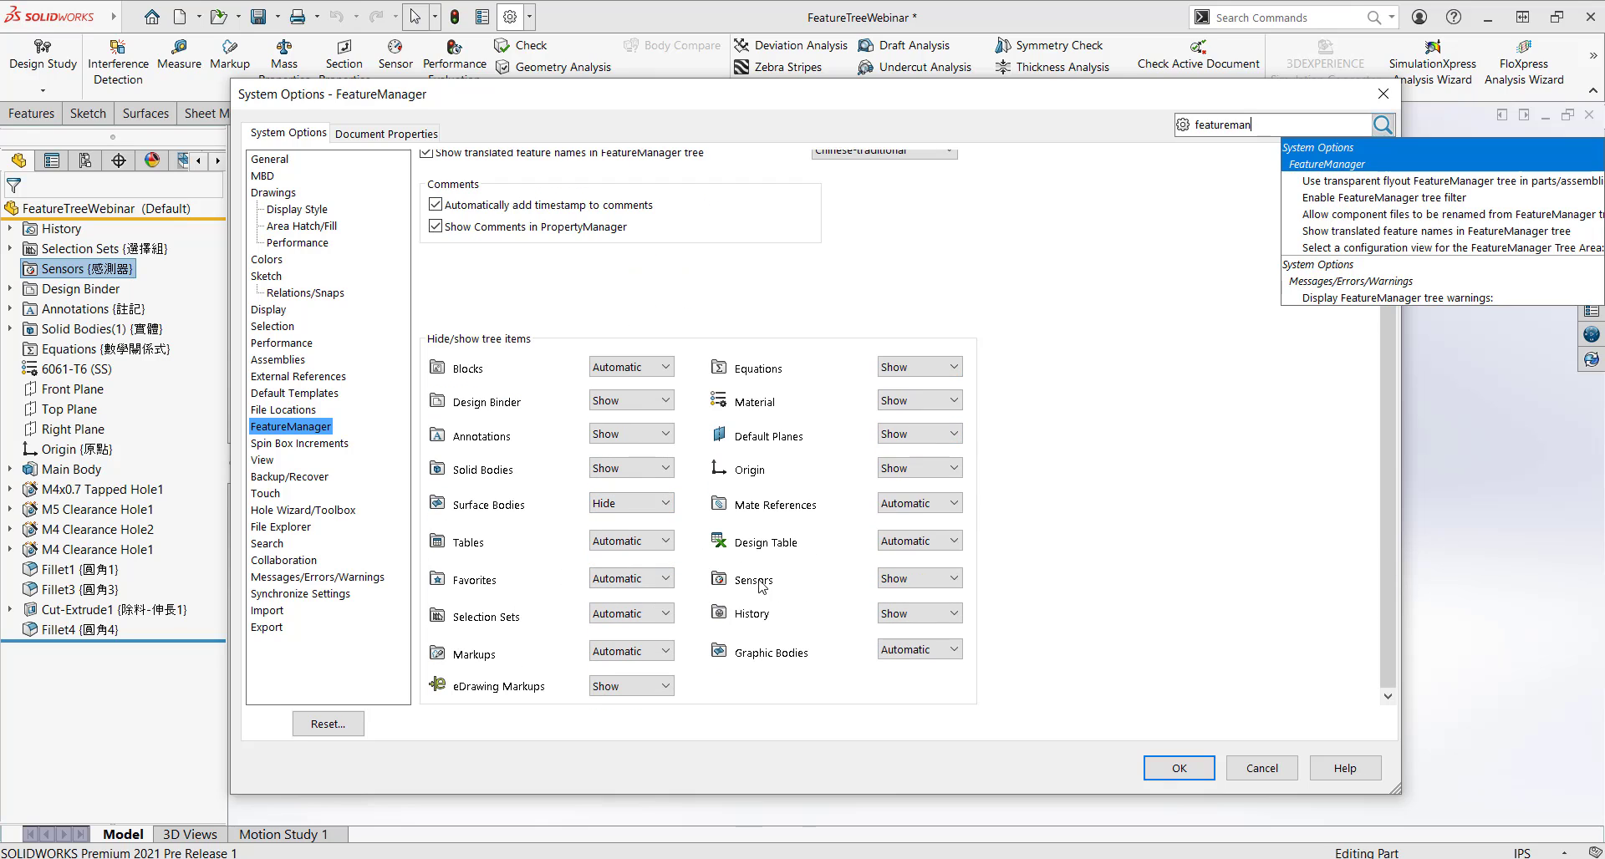
pyautogui.click(943, 582)
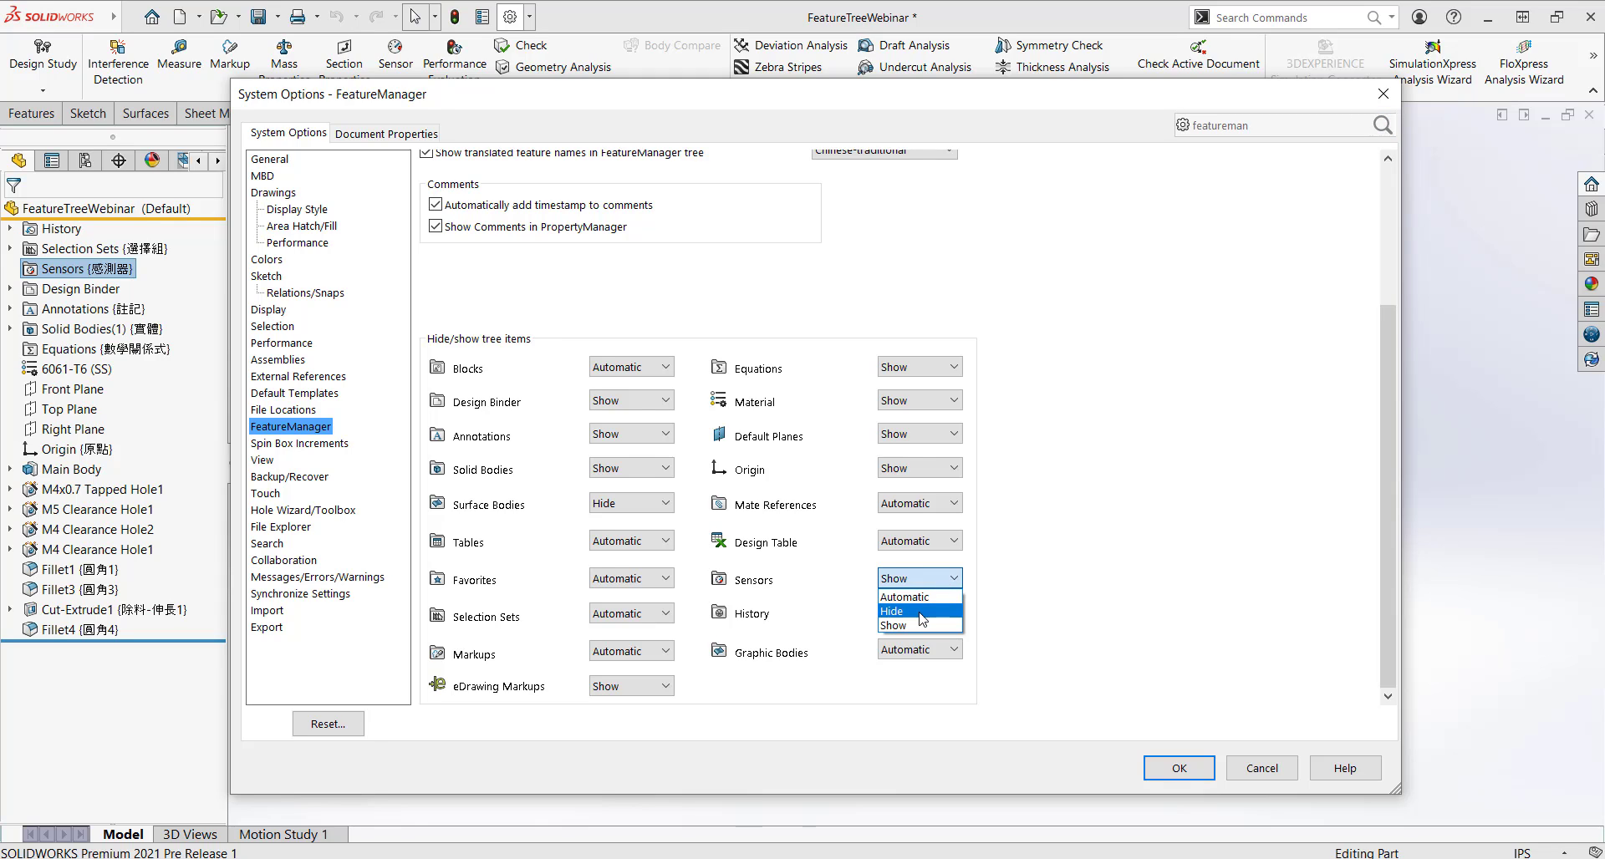
pyautogui.click(1071, 573)
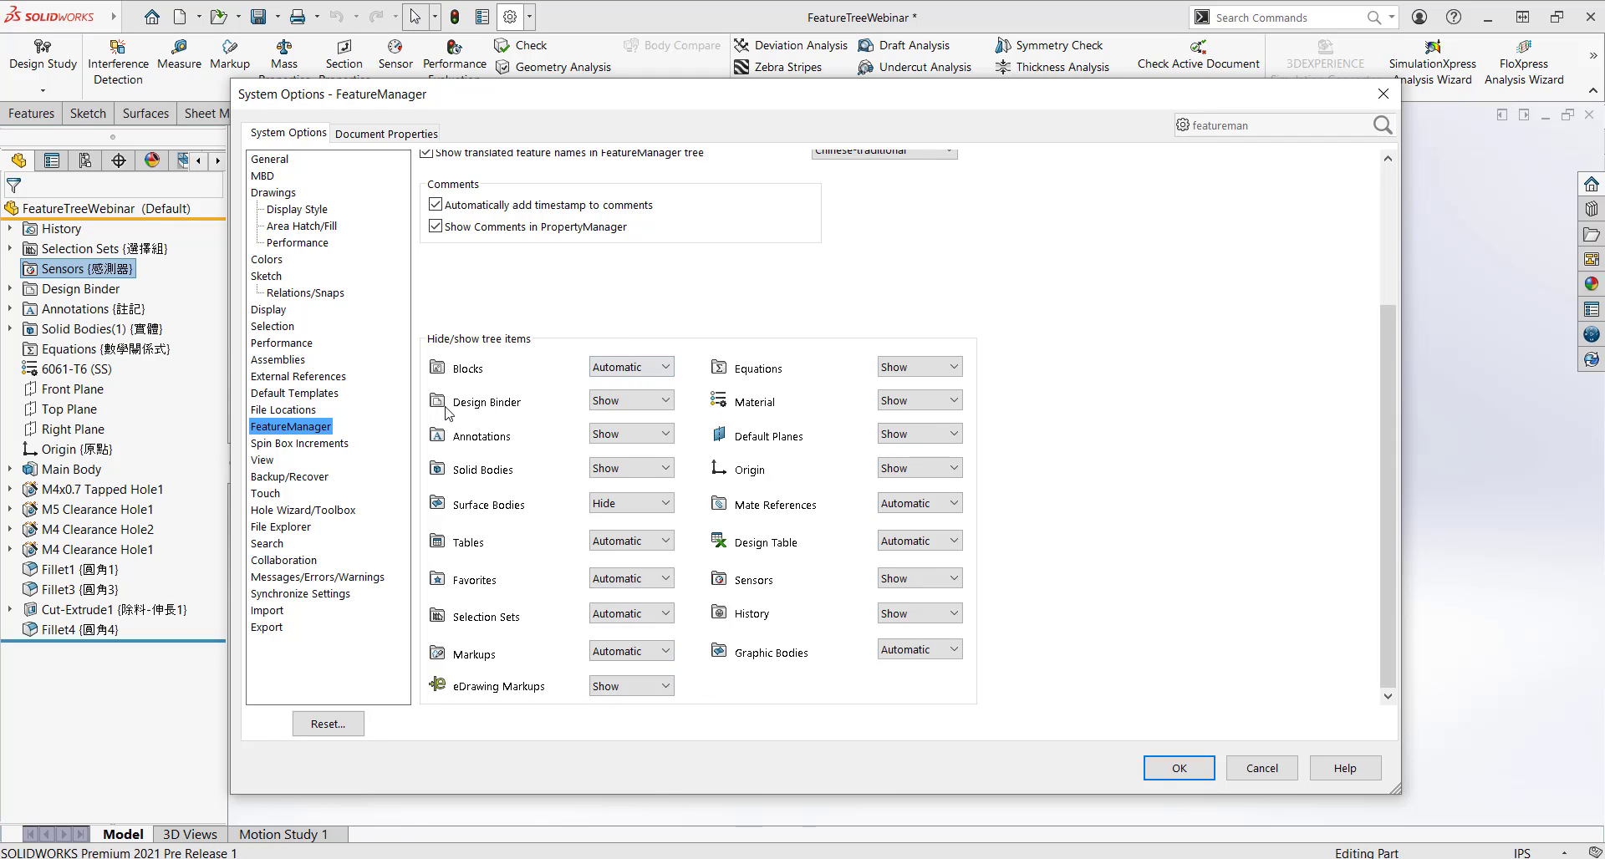
pyautogui.click(665, 401)
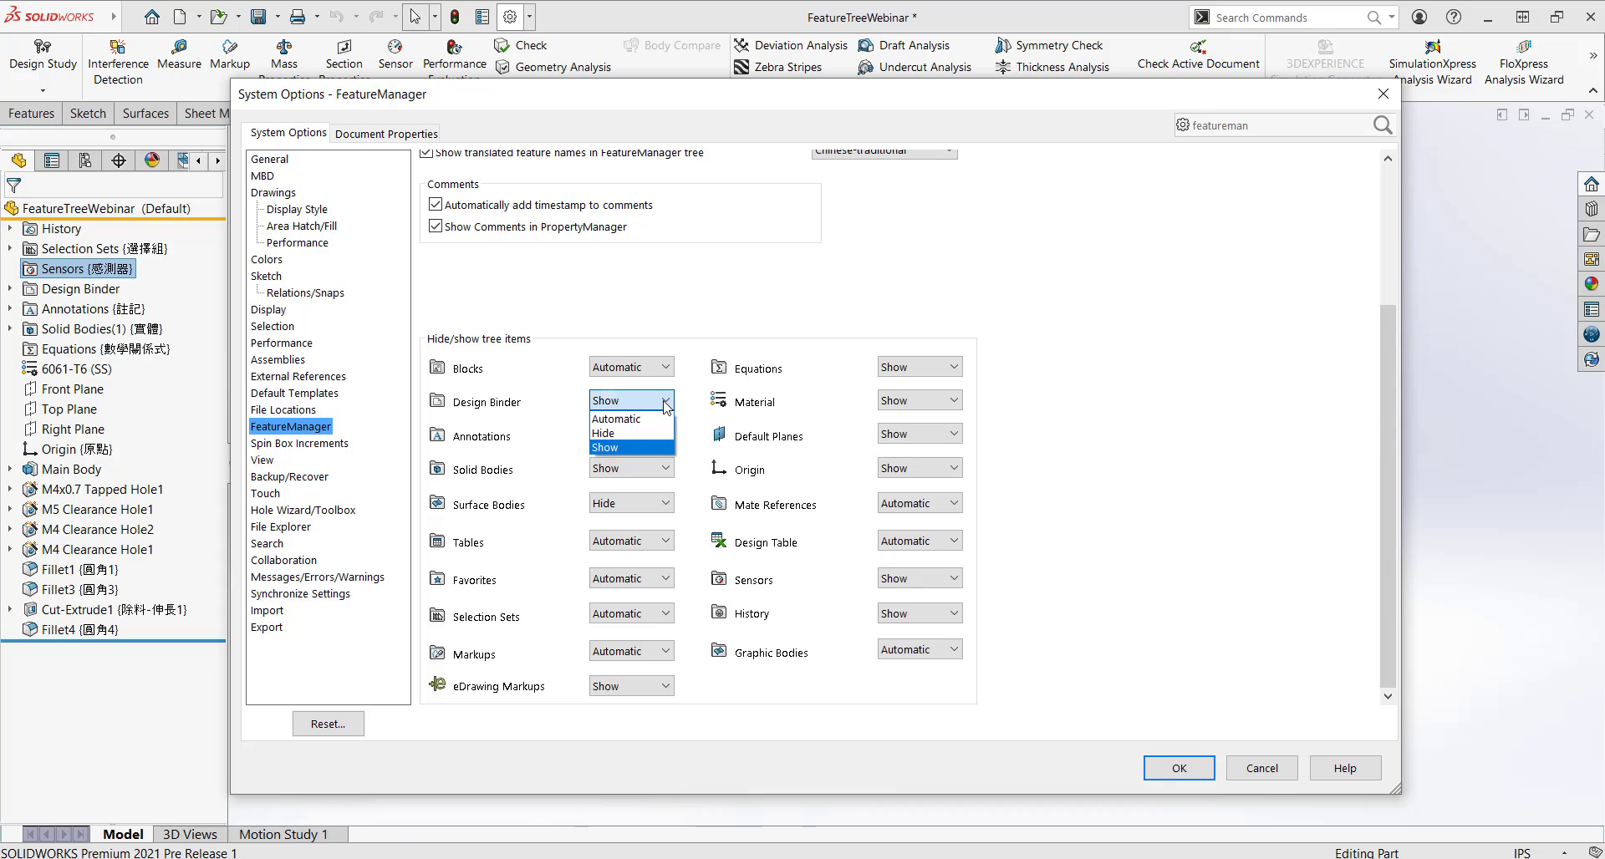
pyautogui.click(664, 403)
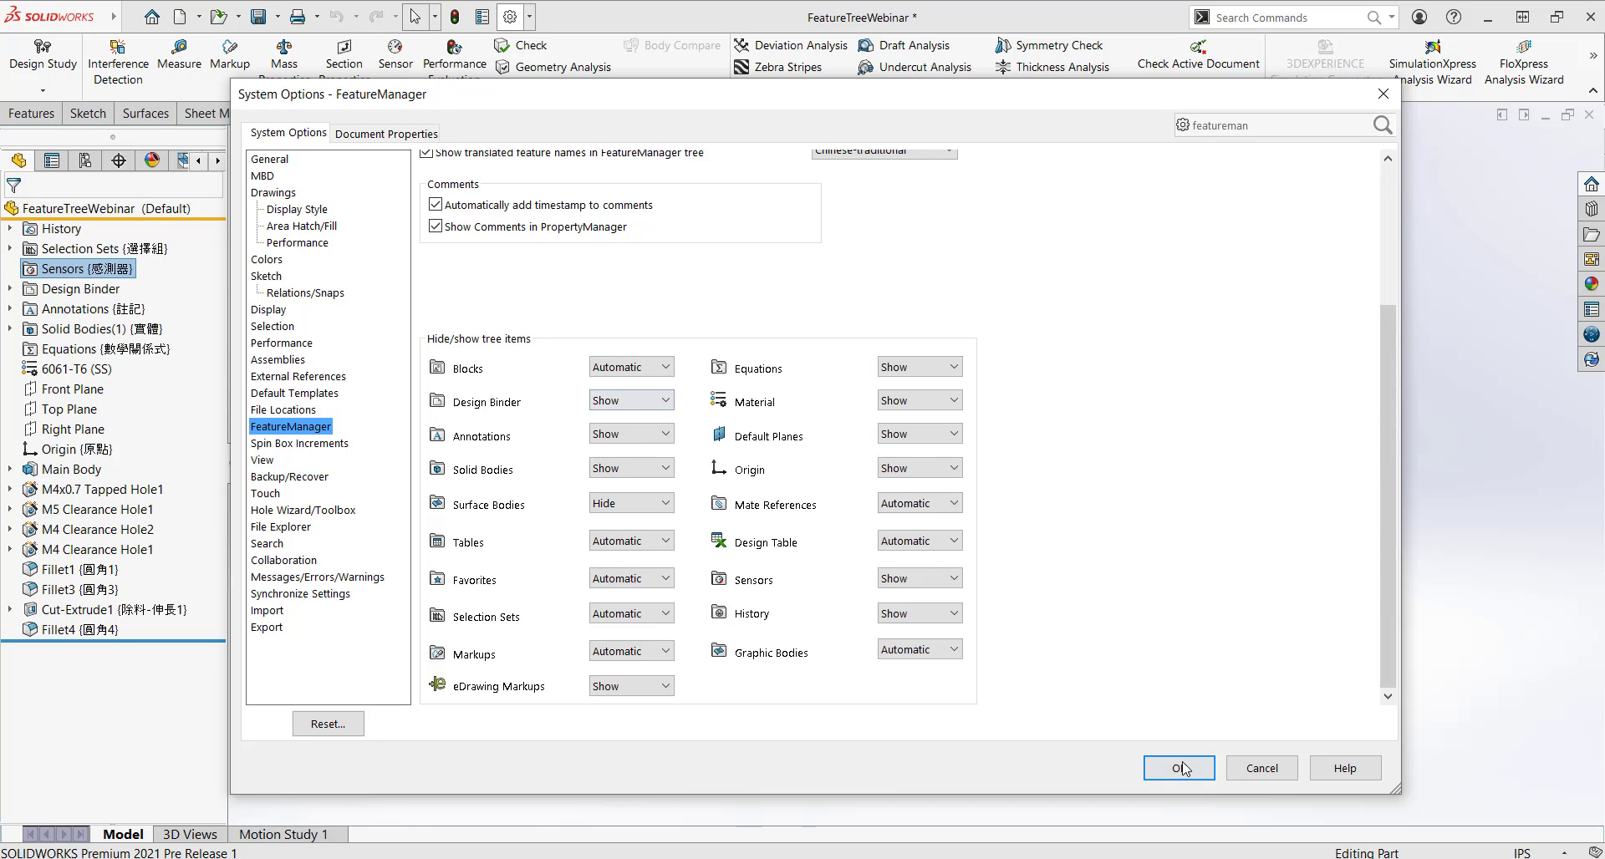
pyautogui.press('Return')
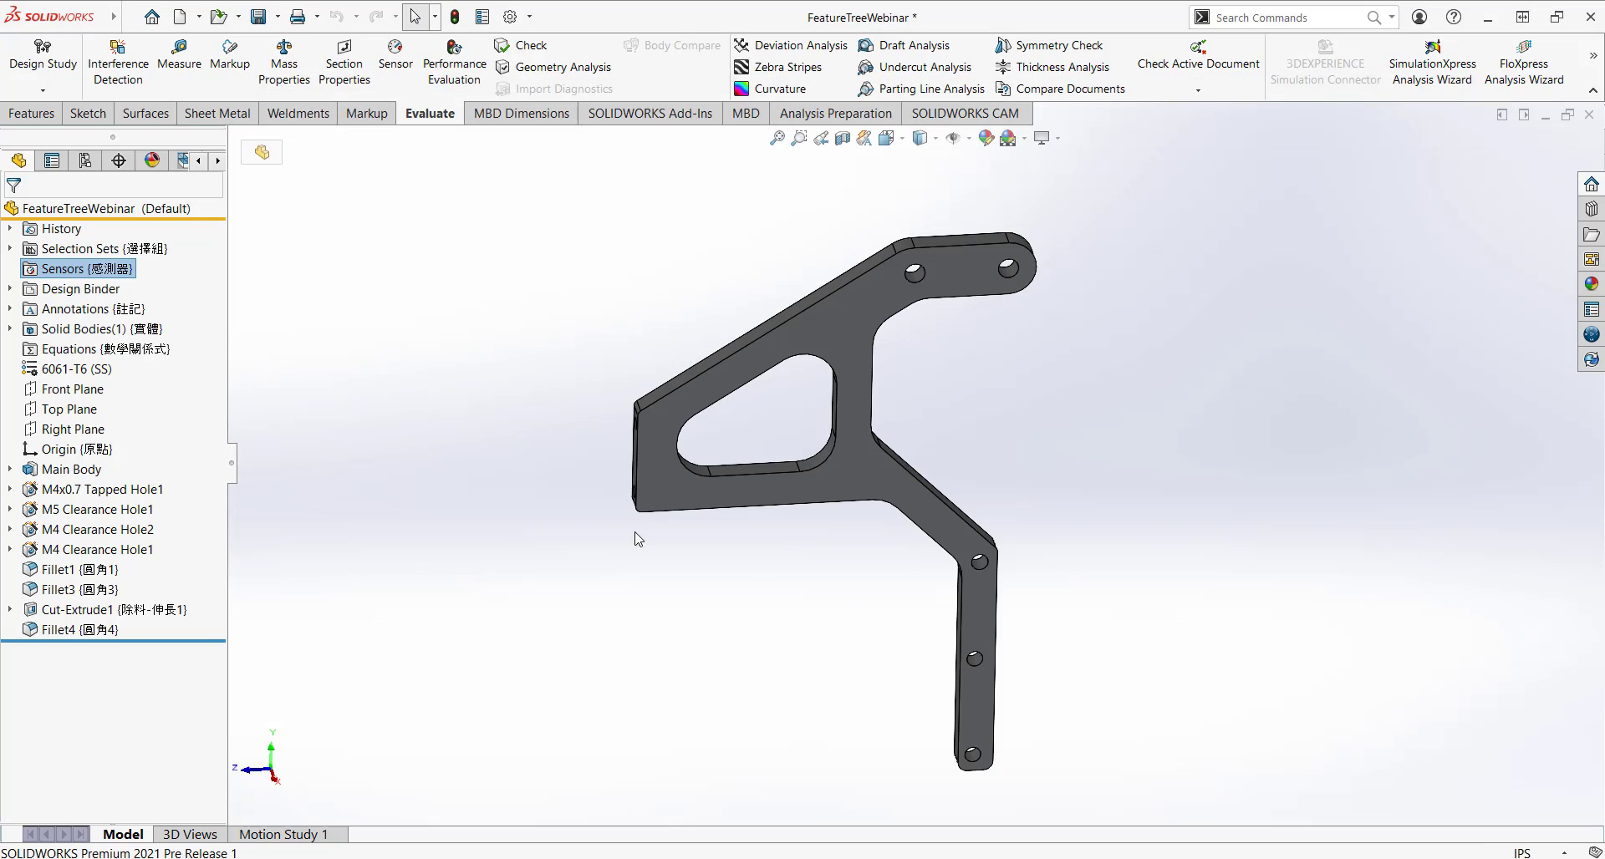
# - Start a new Mass Properties sensor that monitors the Mass of the bracket body
pyautogui.rightClick(55, 272)
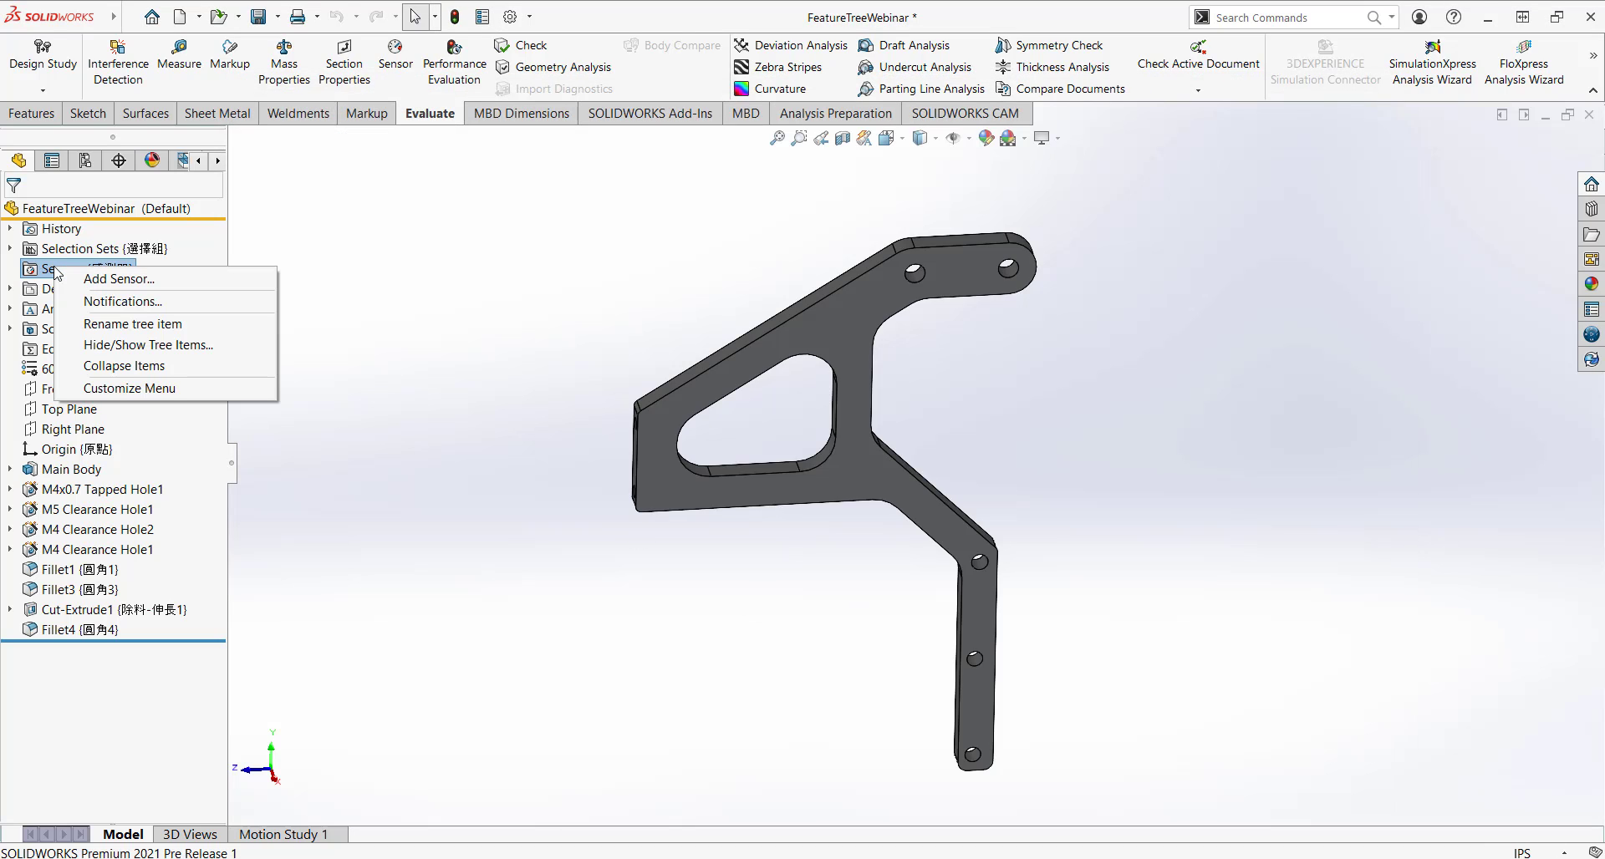
pyautogui.click(96, 285)
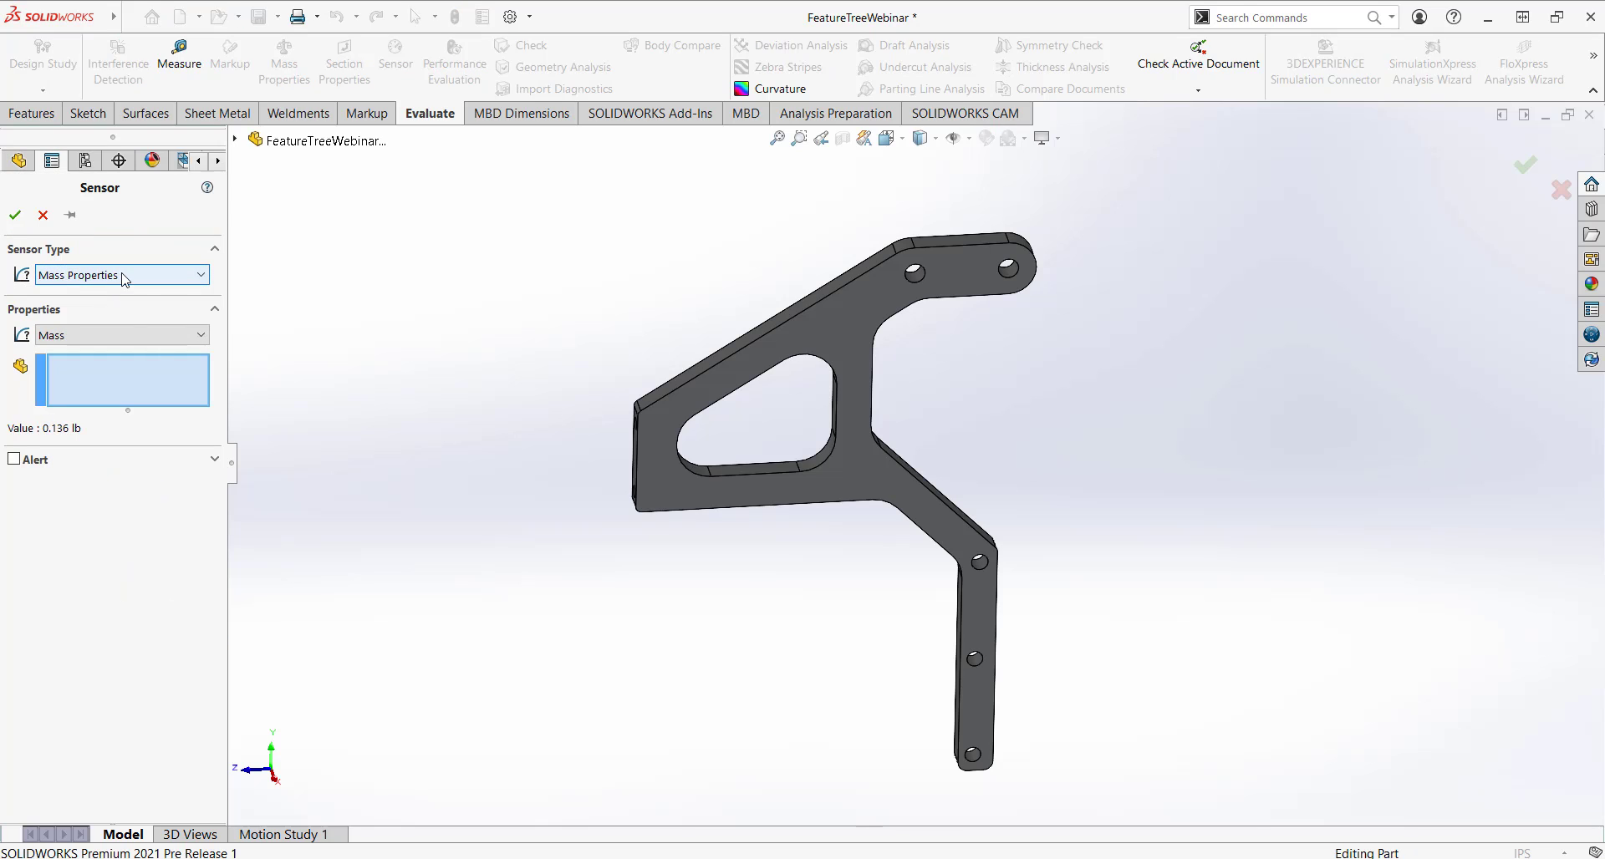
pyautogui.click(151, 281)
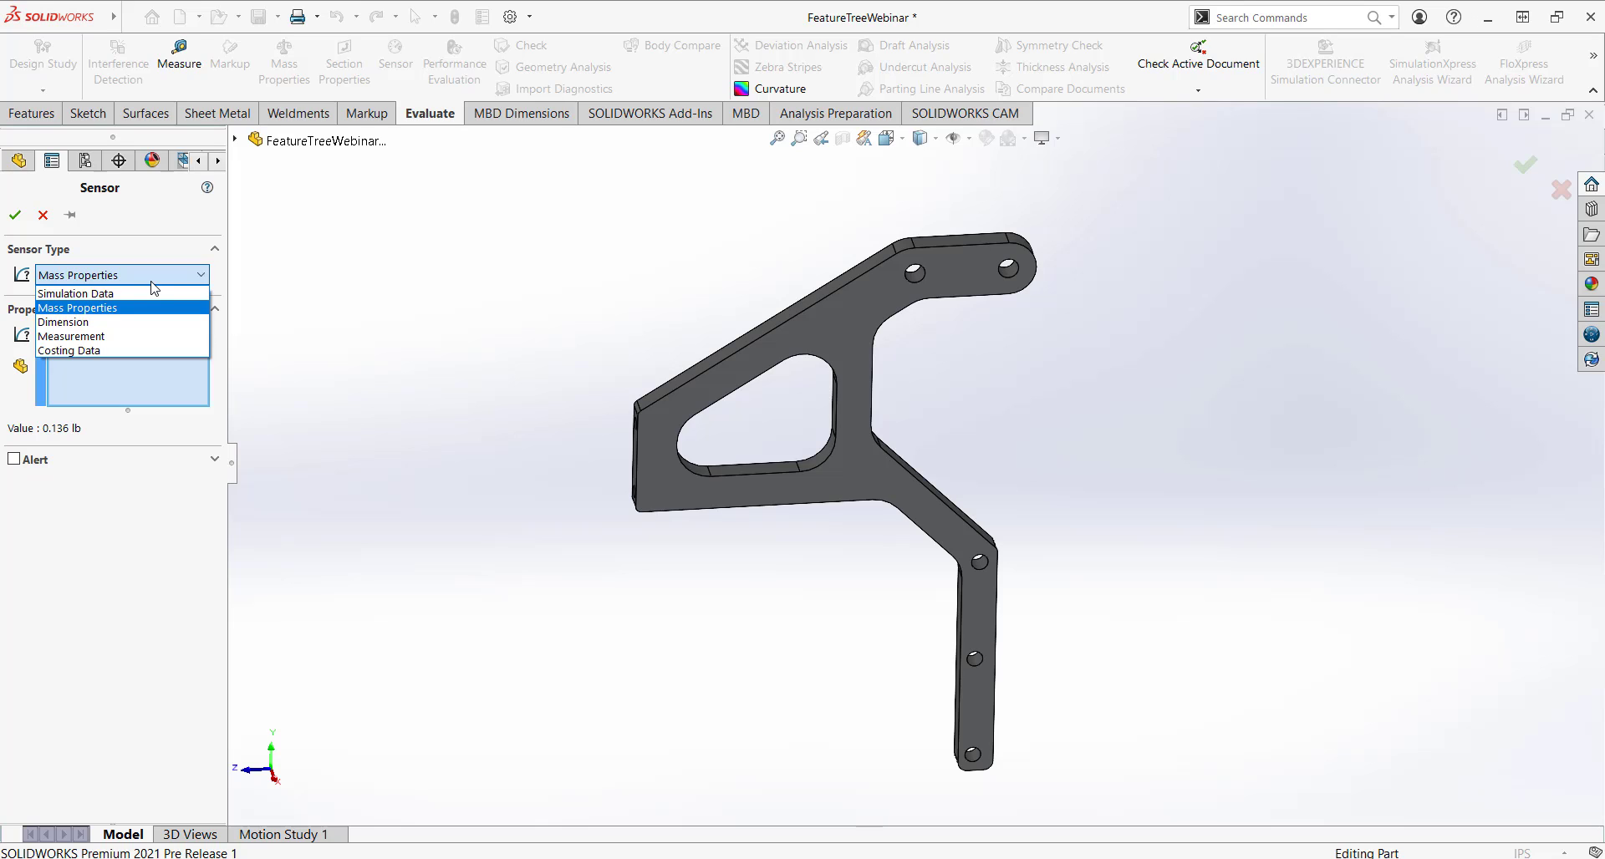
pyautogui.click(117, 308)
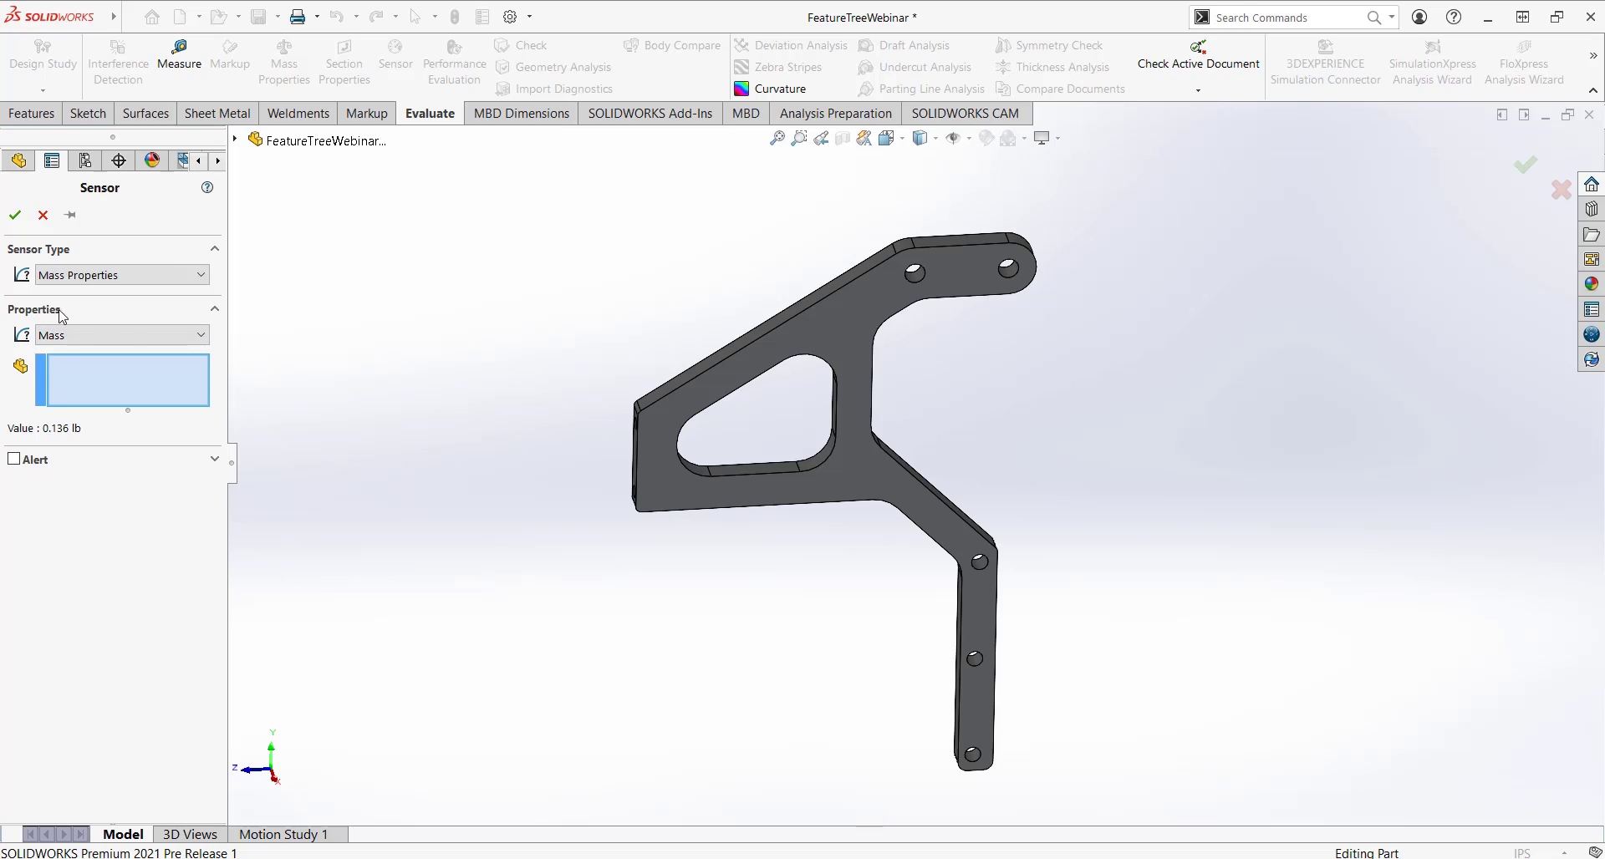
pyautogui.click(105, 335)
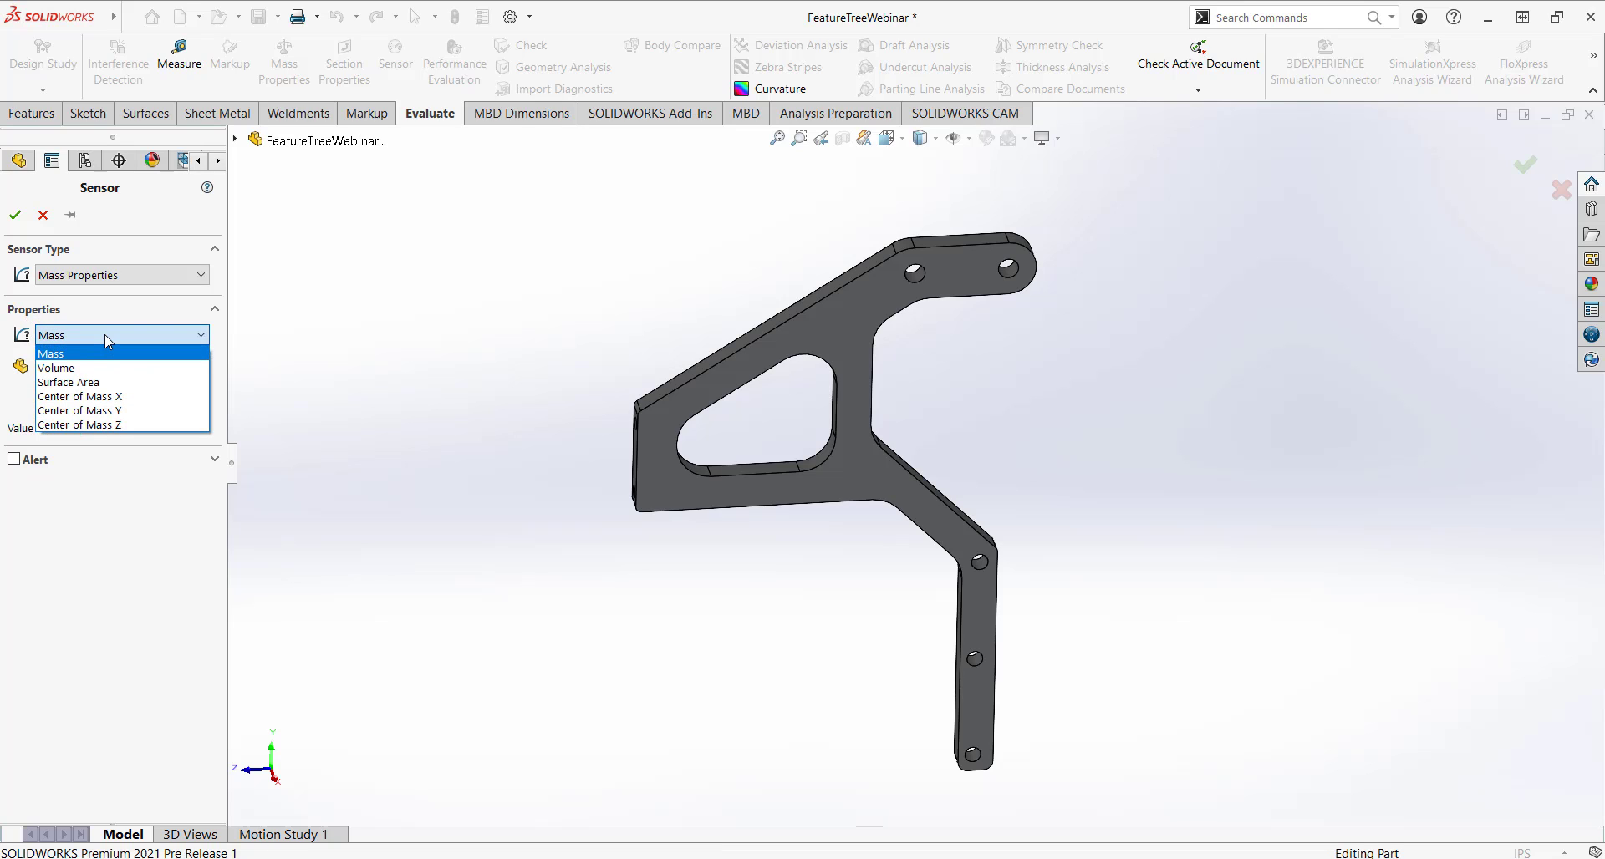
pyautogui.click(106, 338)
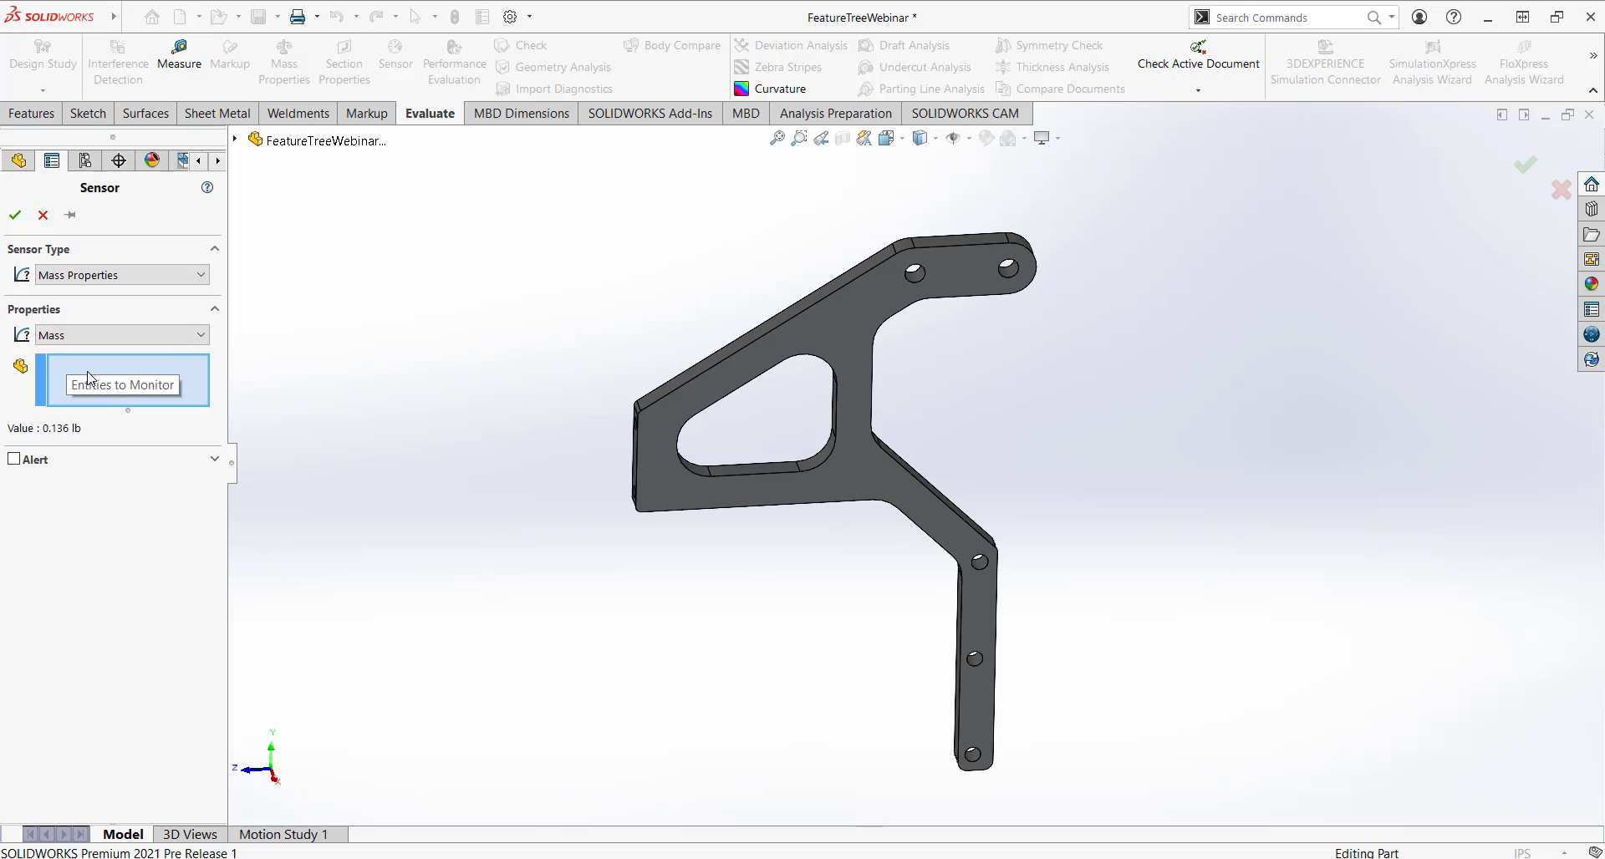
pyautogui.click(822, 328)
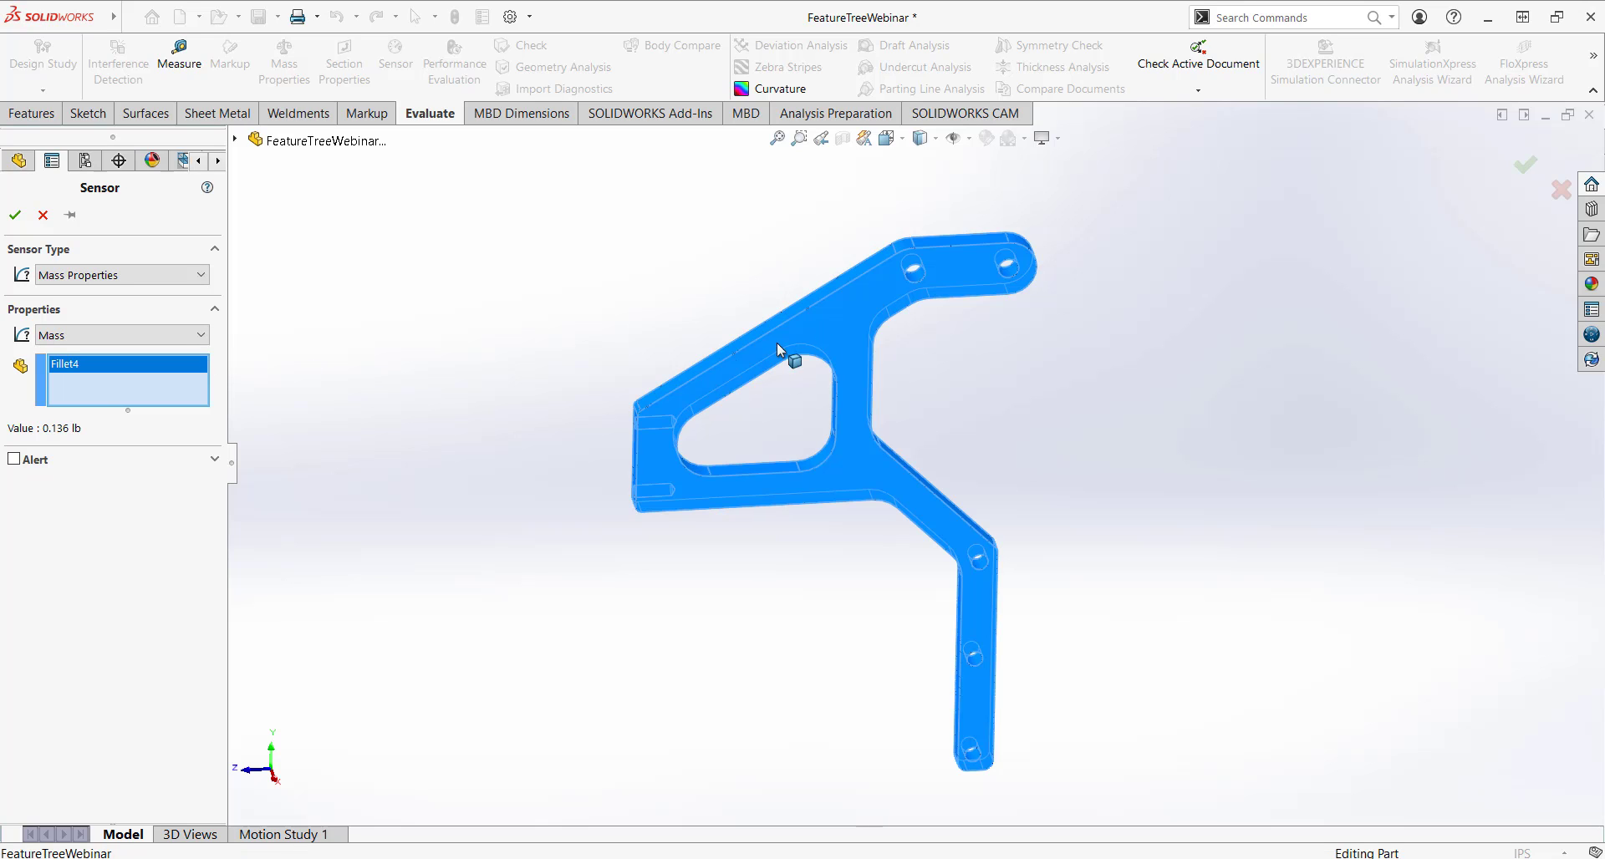
# - Enable the sensor's alert for a value that is greater than 0.2, and finish creating the sensor
pyautogui.click(13, 459)
pyautogui.click(49, 535)
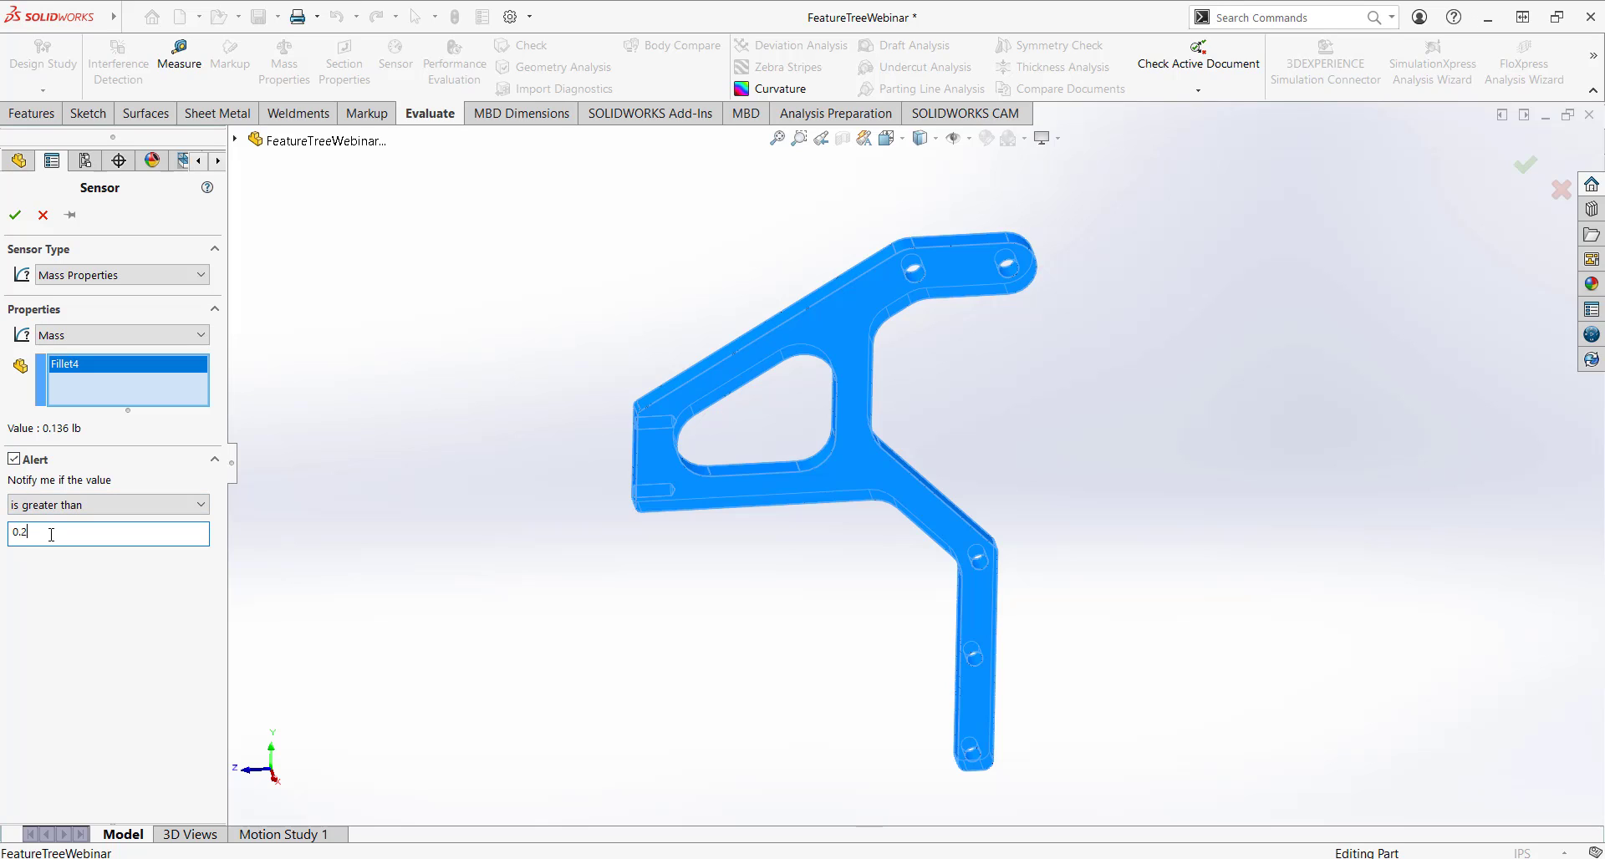
pyautogui.click(99, 506)
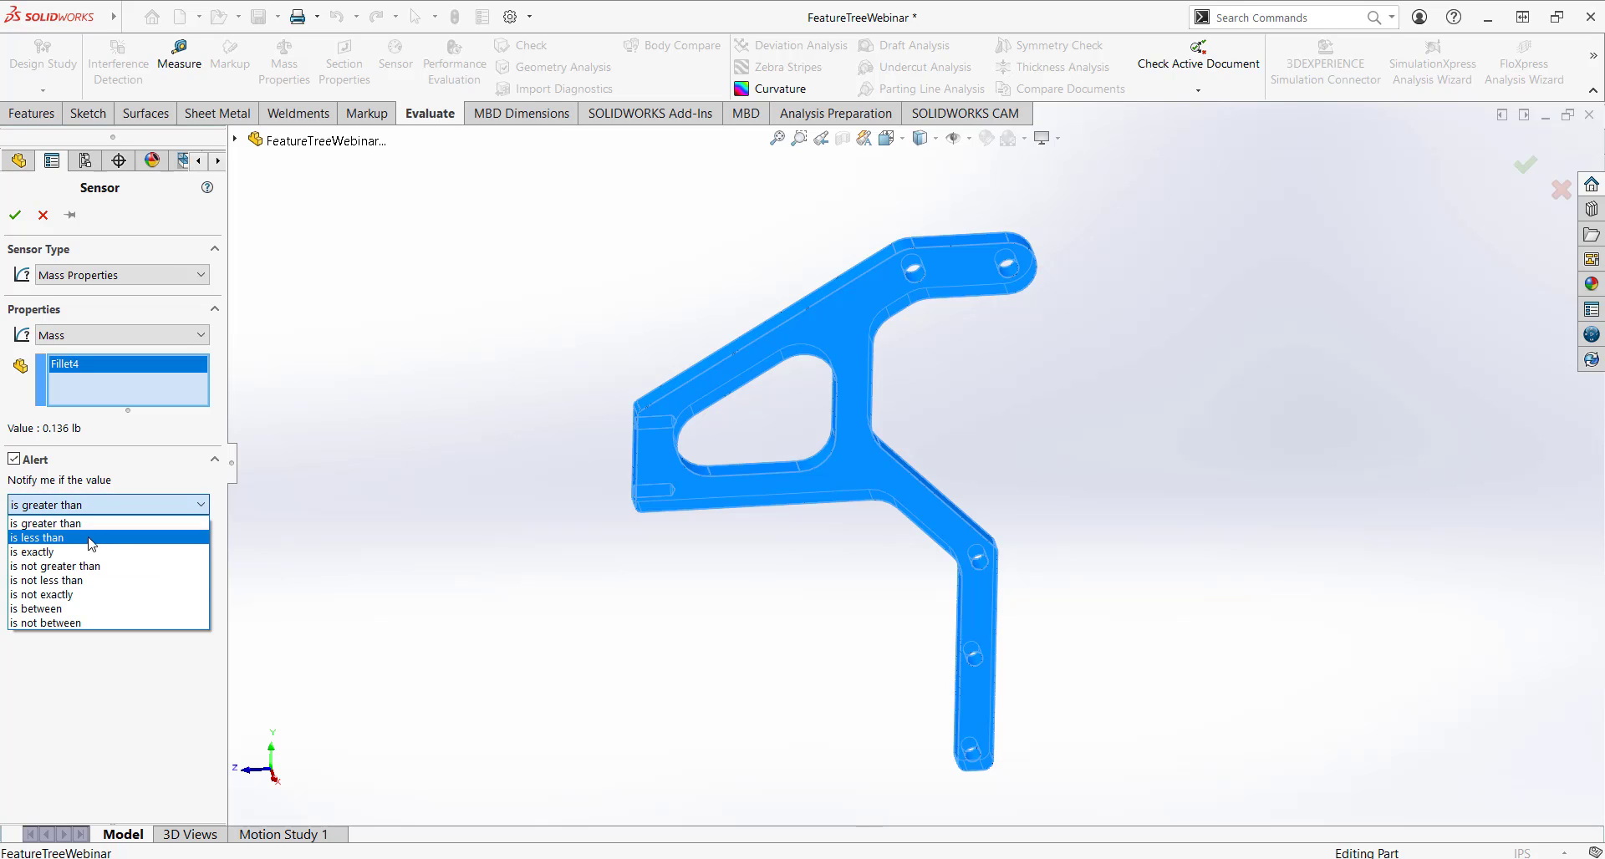
pyautogui.click(75, 505)
pyautogui.press('Tab')
pyautogui.click(24, 215)
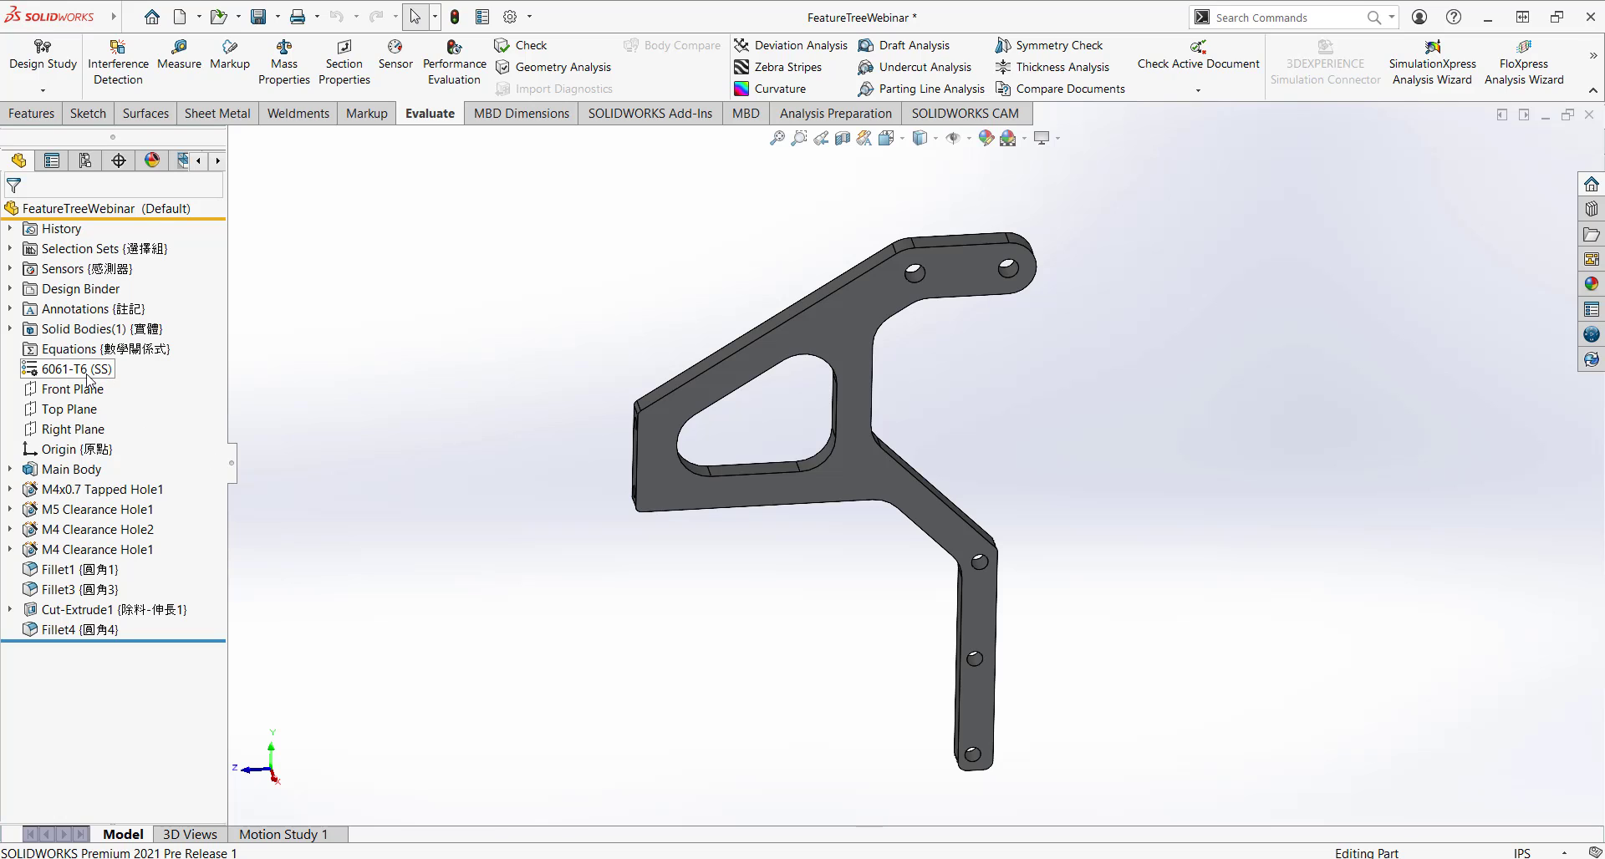
# - Change the part's material to 1023 Carbon Steel Sheet (SS), and expand the Sensors folder to check the mass sensor
pyautogui.rightClick(79, 368)
pyautogui.click(97, 377)
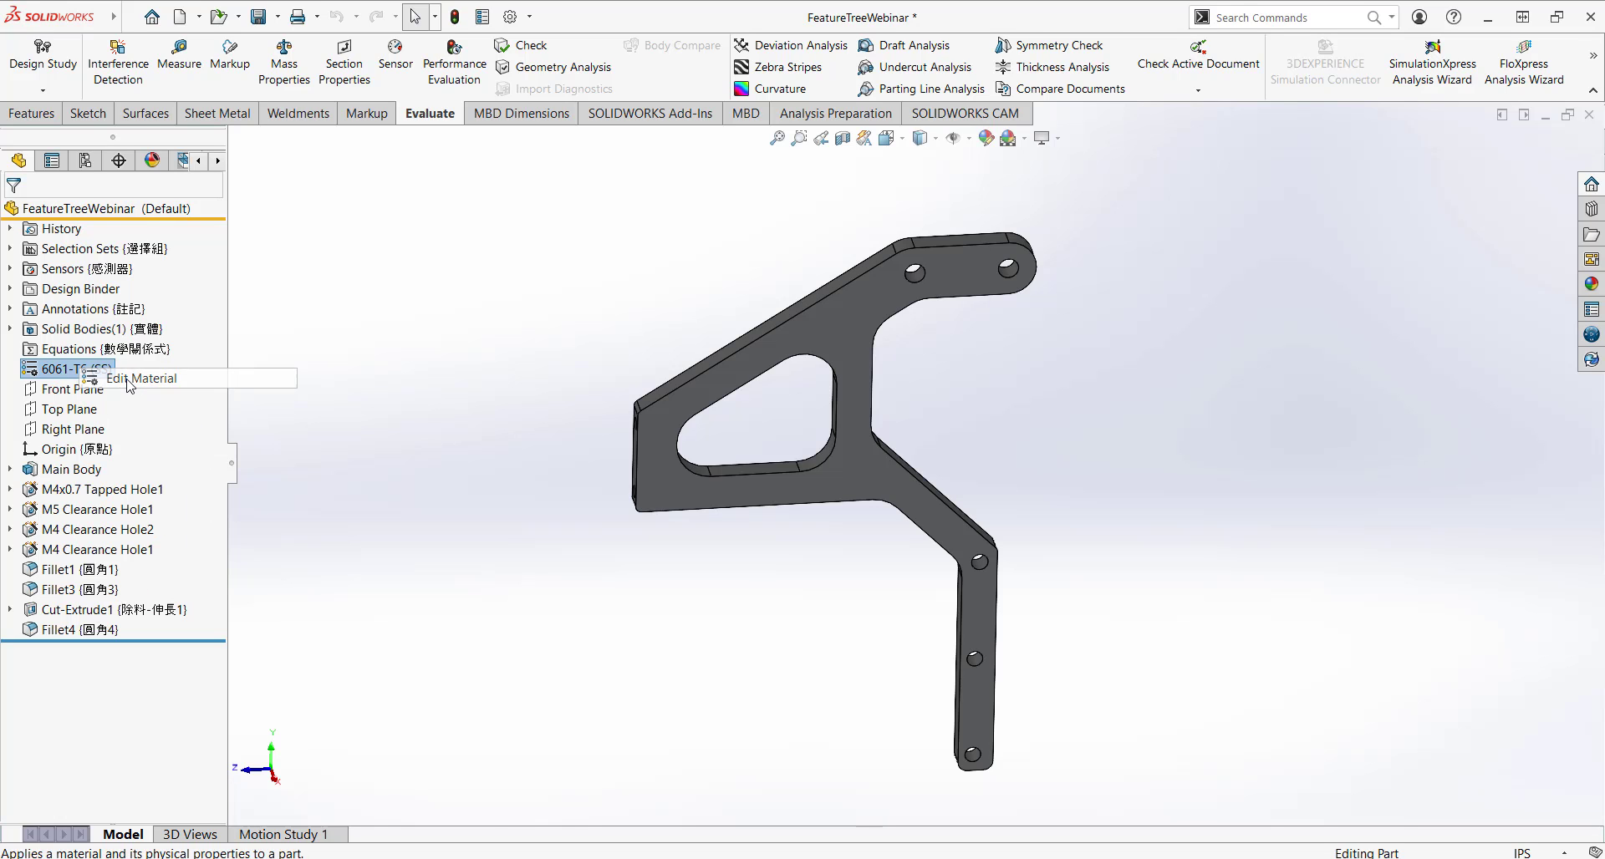
pyautogui.click(513, 155)
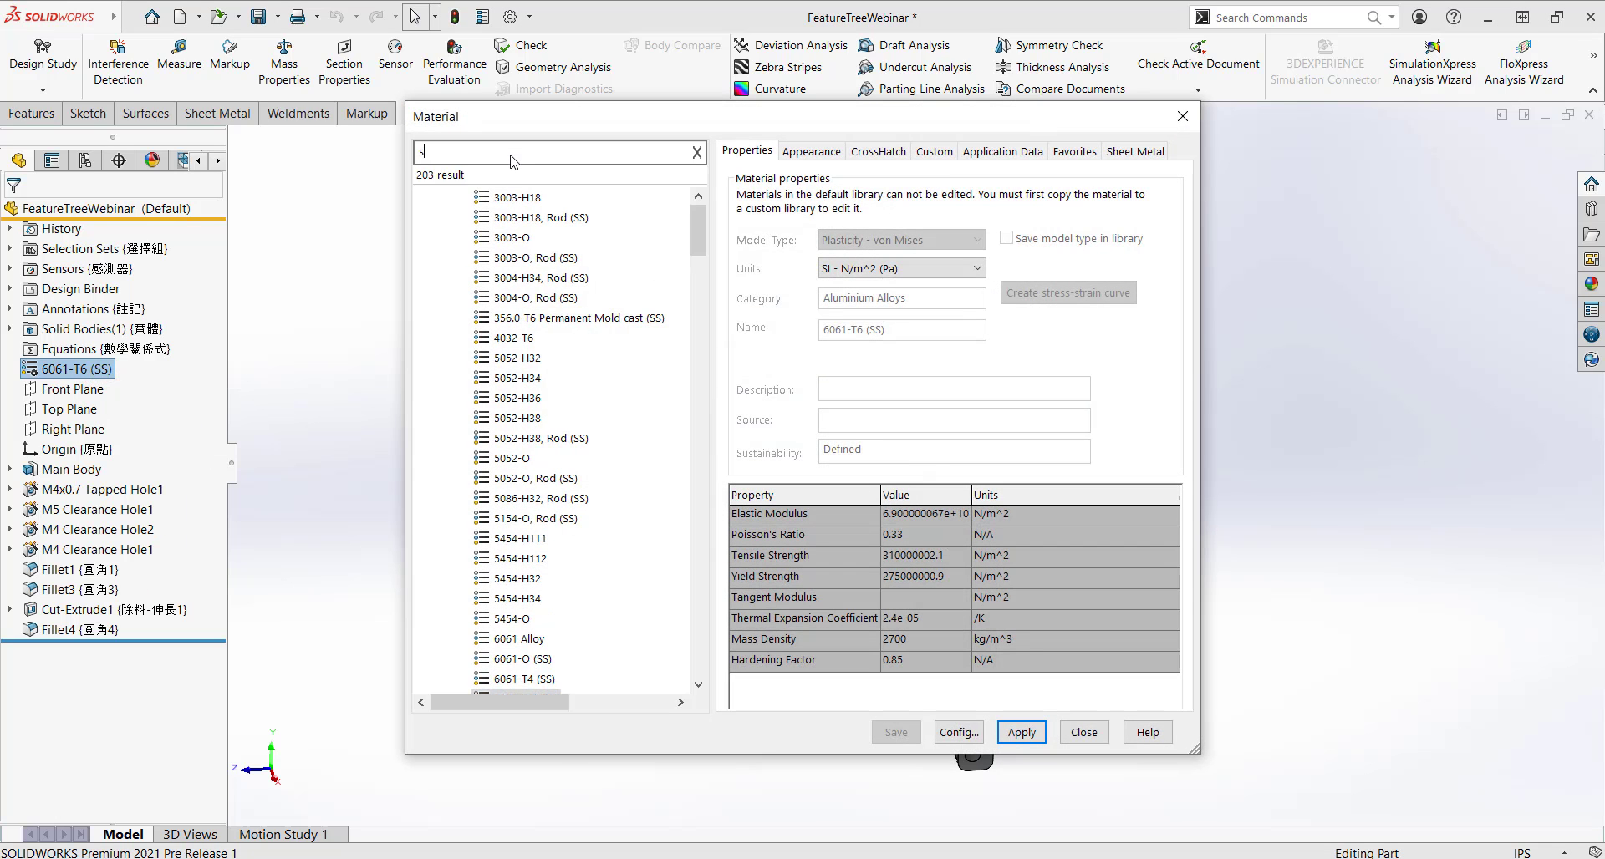
pyautogui.write('stee')
pyautogui.click(565, 238)
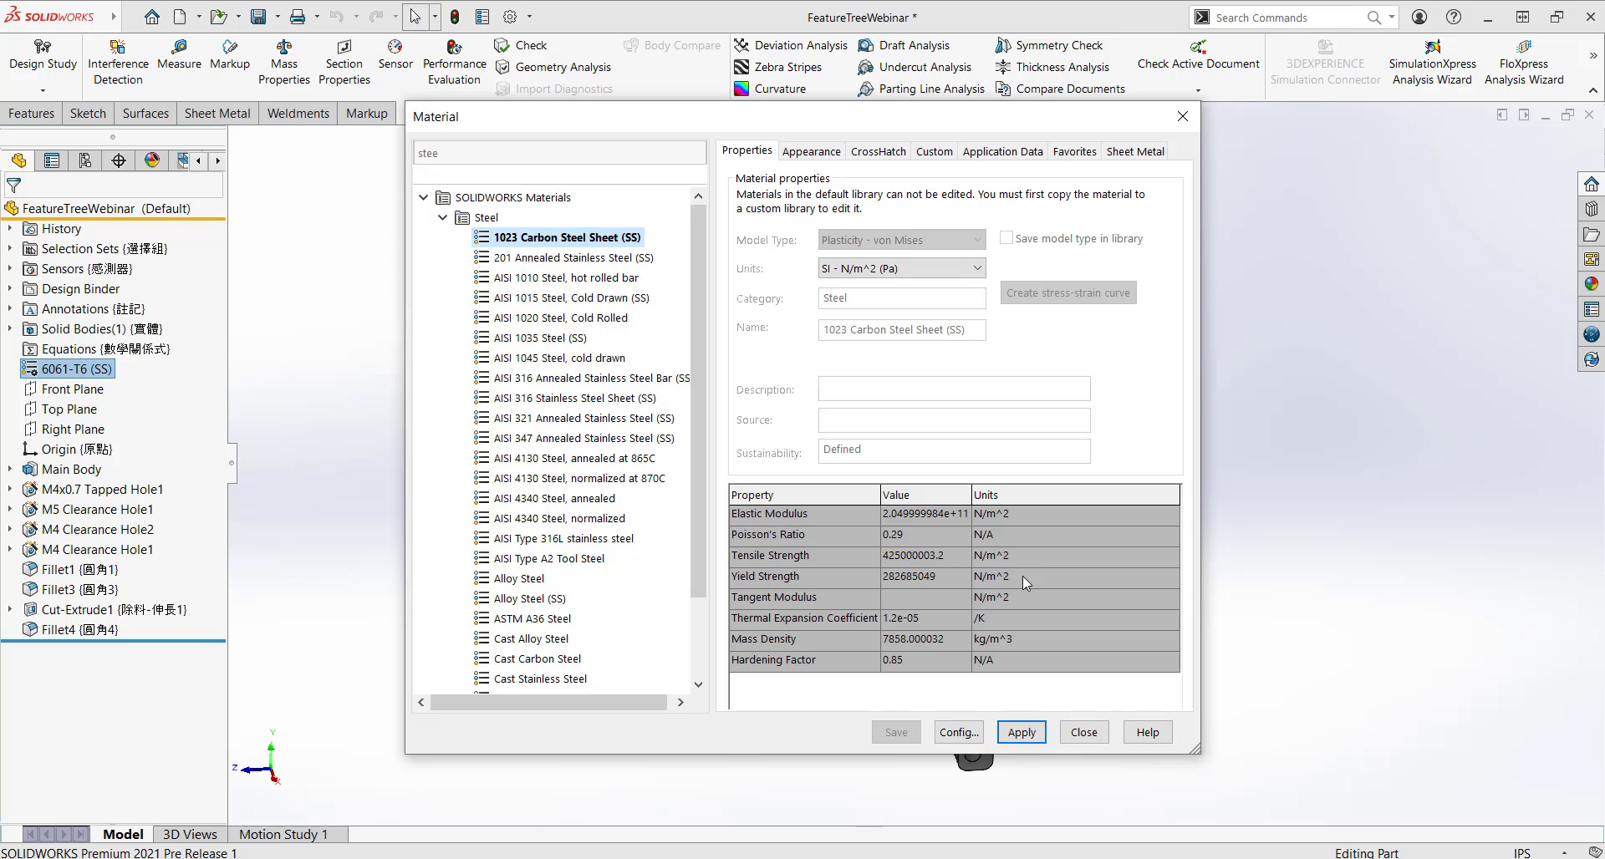
pyautogui.click(1007, 733)
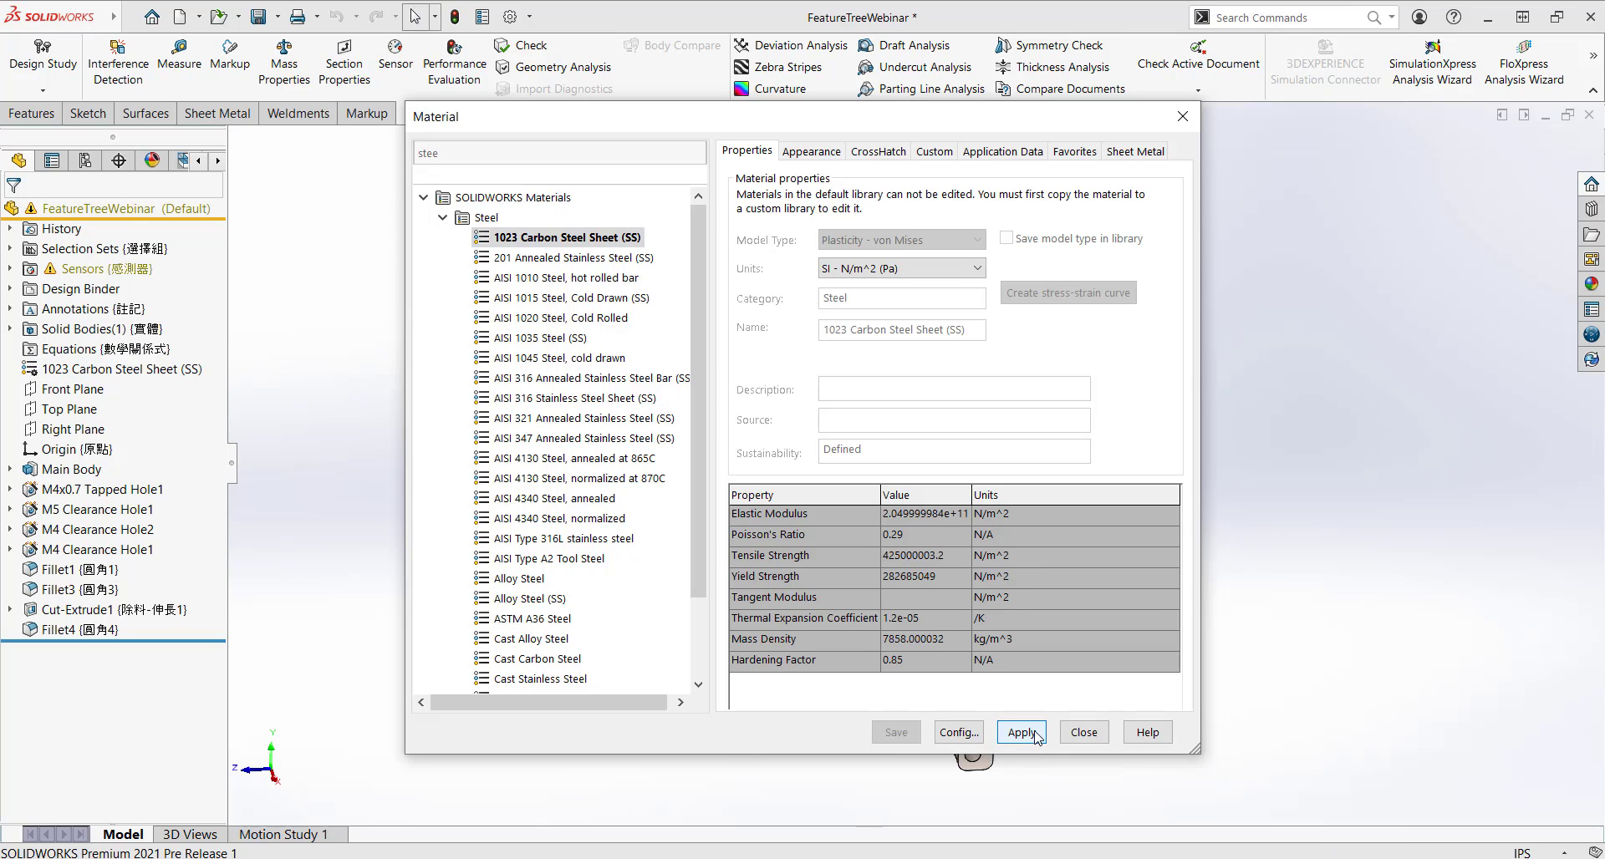
pyautogui.click(1084, 732)
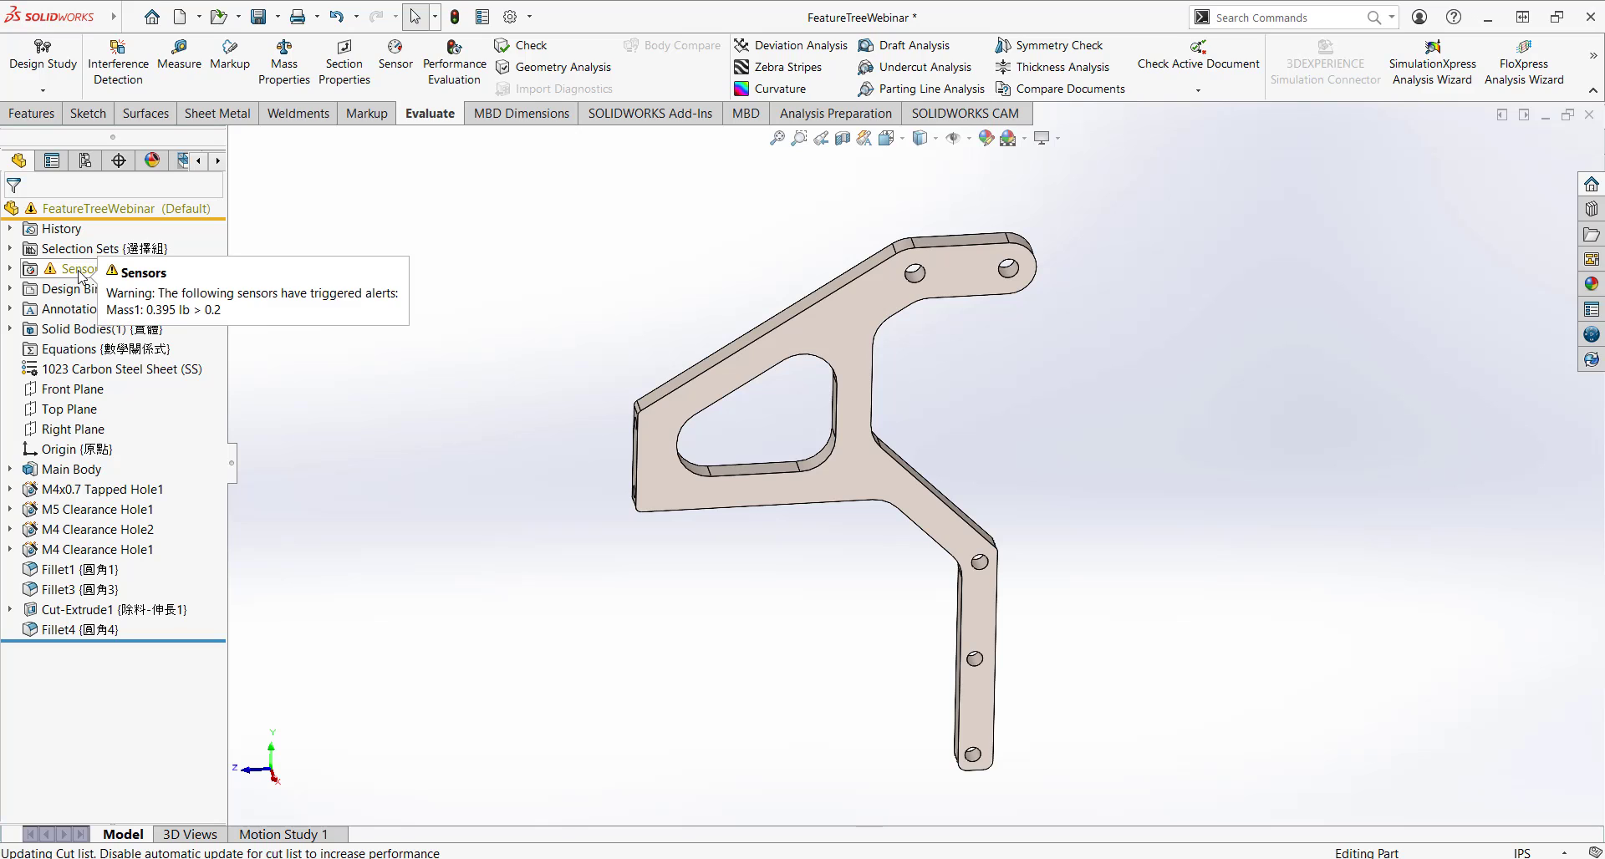
pyautogui.doubleClick(46, 274)
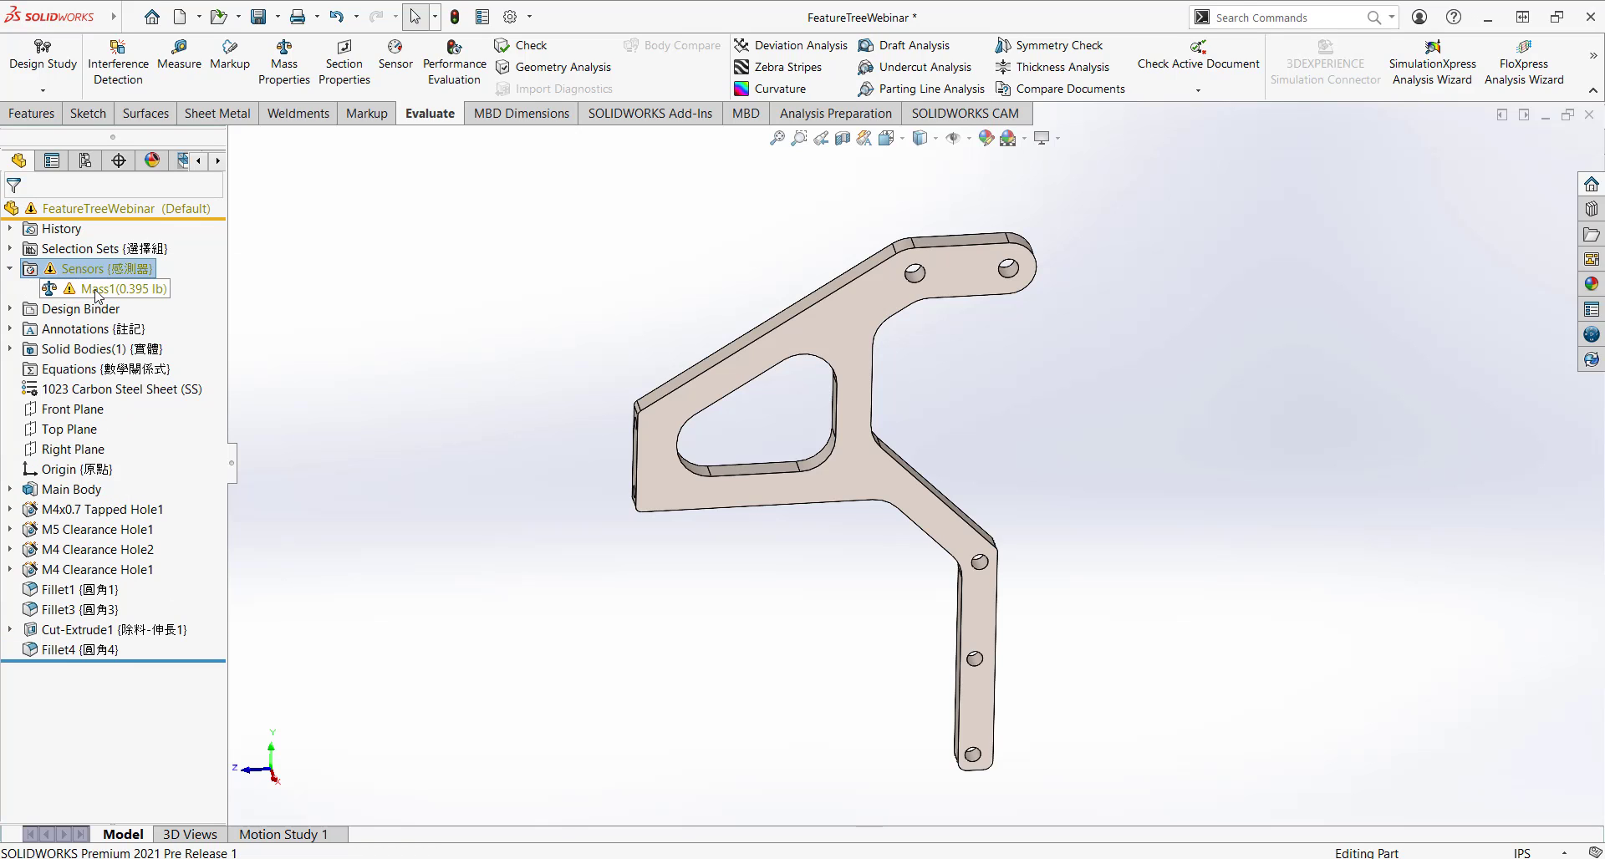
# - Check the mass sensor's alert and the contents of the Annotations folder, leaving the Sensors and Annotations folders collapsed
pyautogui.moveTo(98, 294)
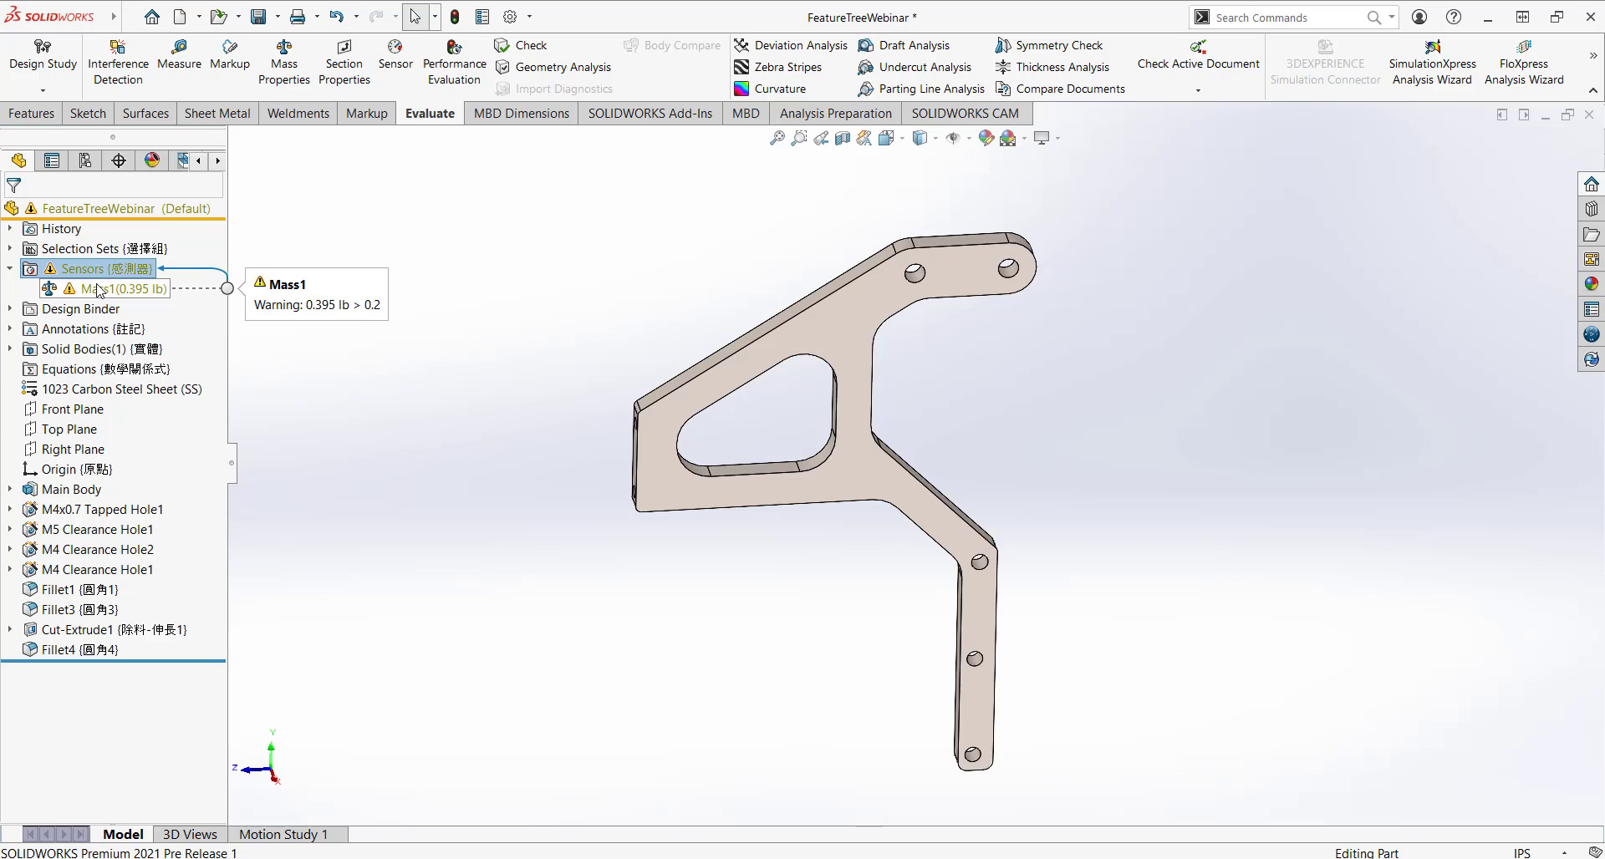
pyautogui.click(10, 268)
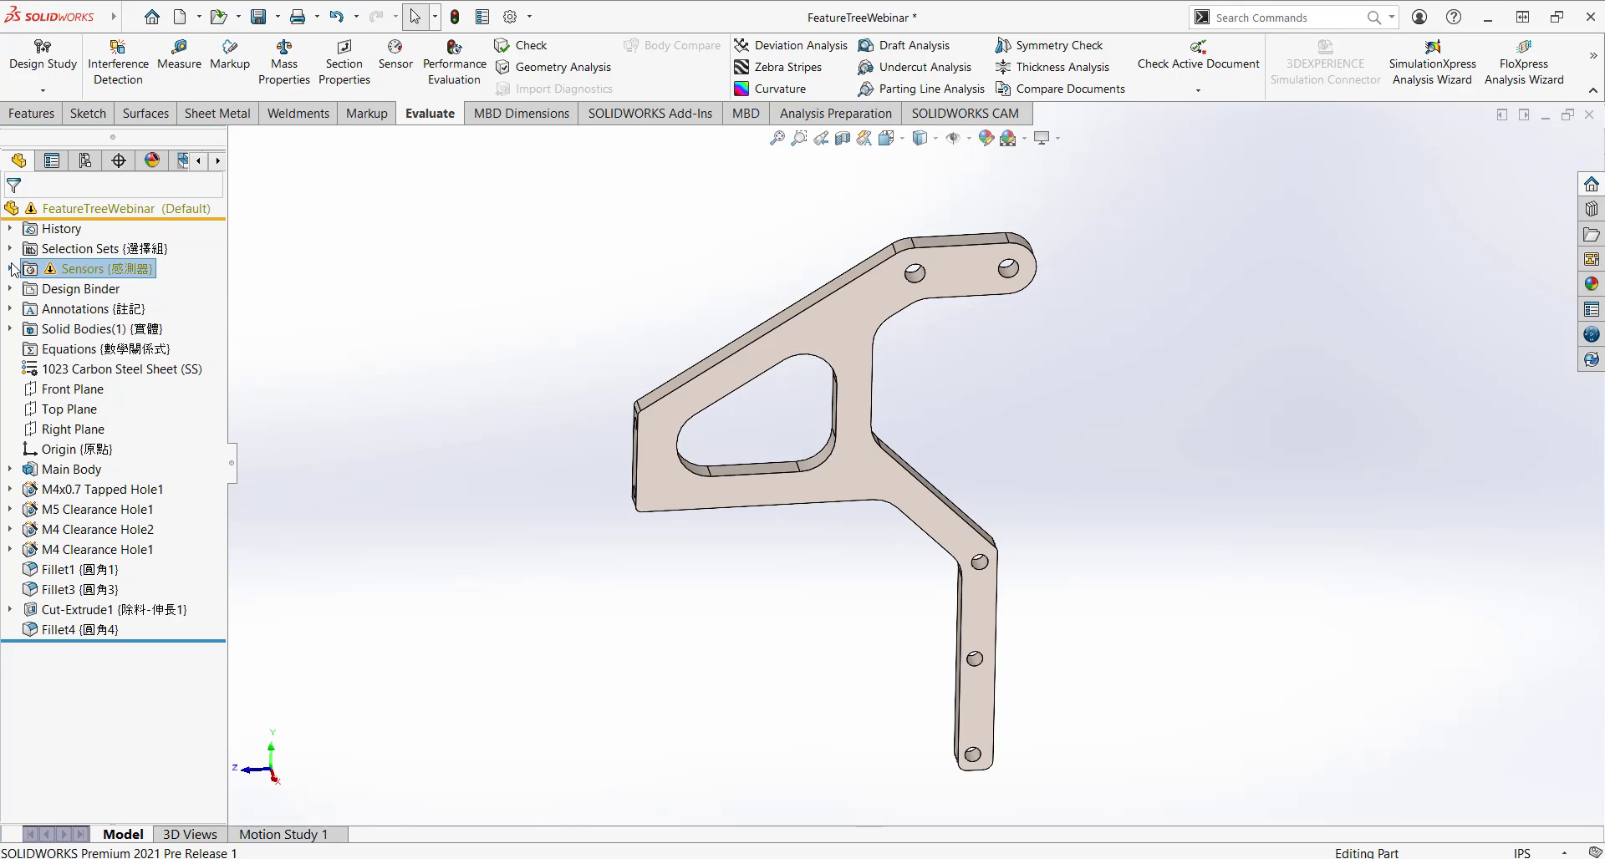
pyautogui.click(10, 309)
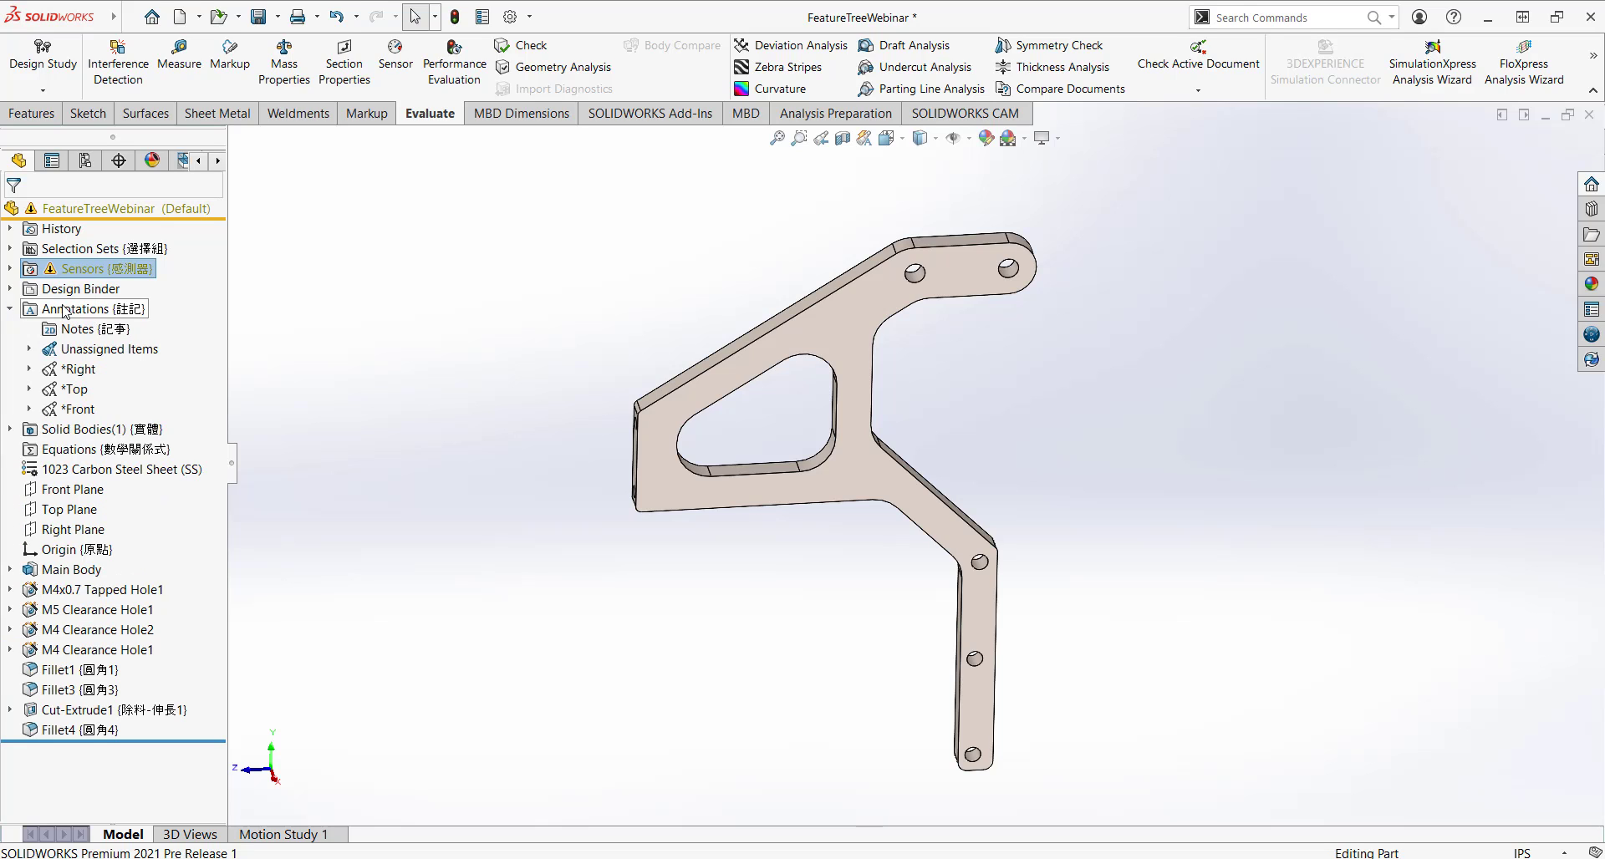
pyautogui.click(10, 309)
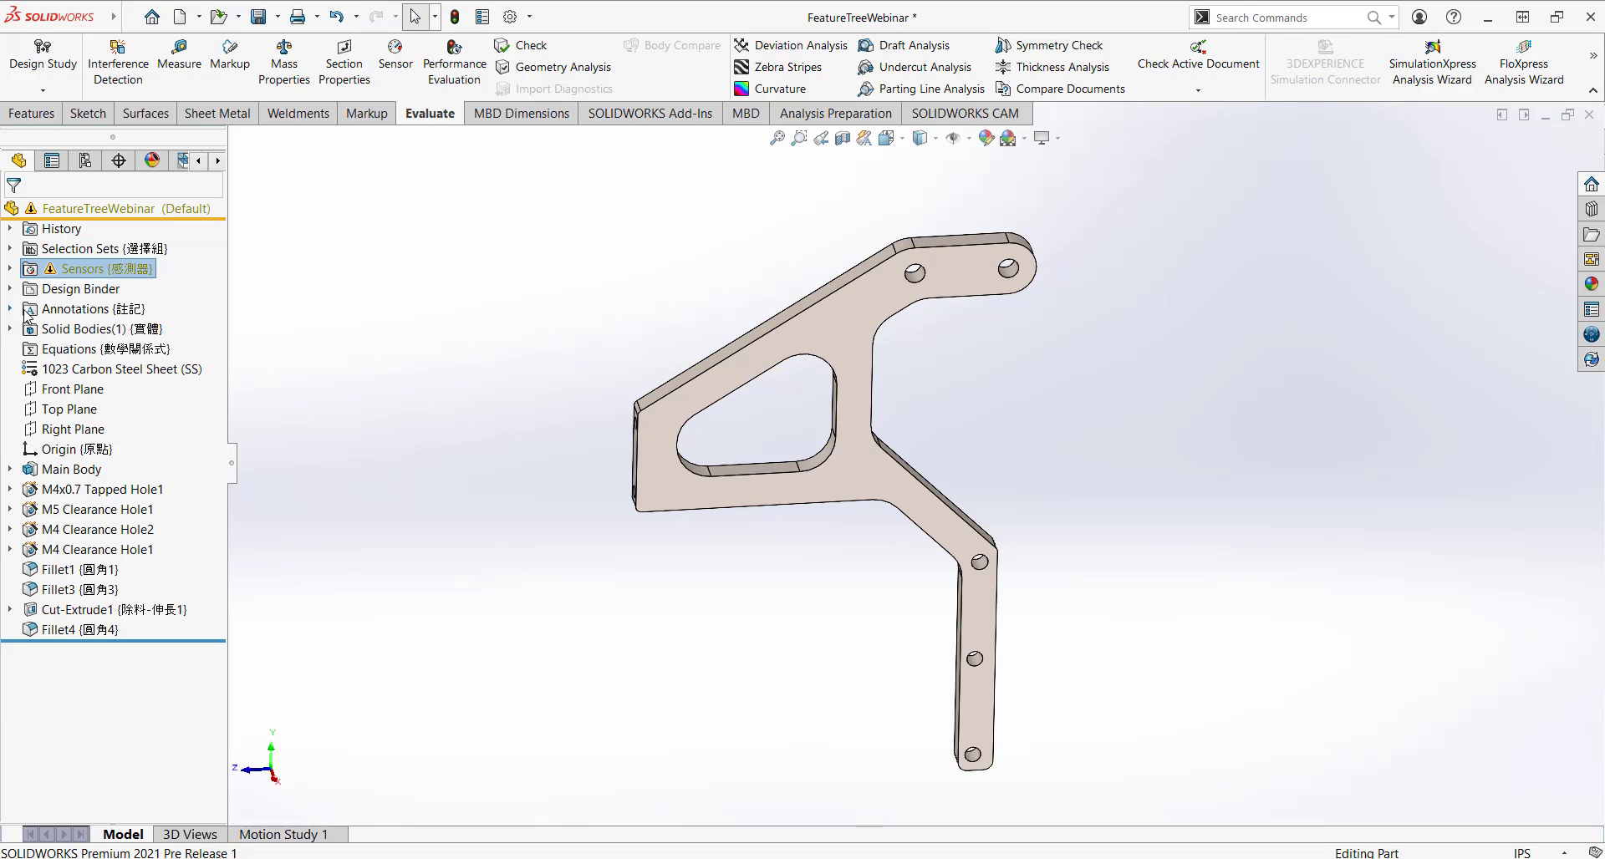
# - Turn on Show Feature Dimensions for the bracket's annotations so all feature dimensions display on the model
pyautogui.rightClick(73, 312)
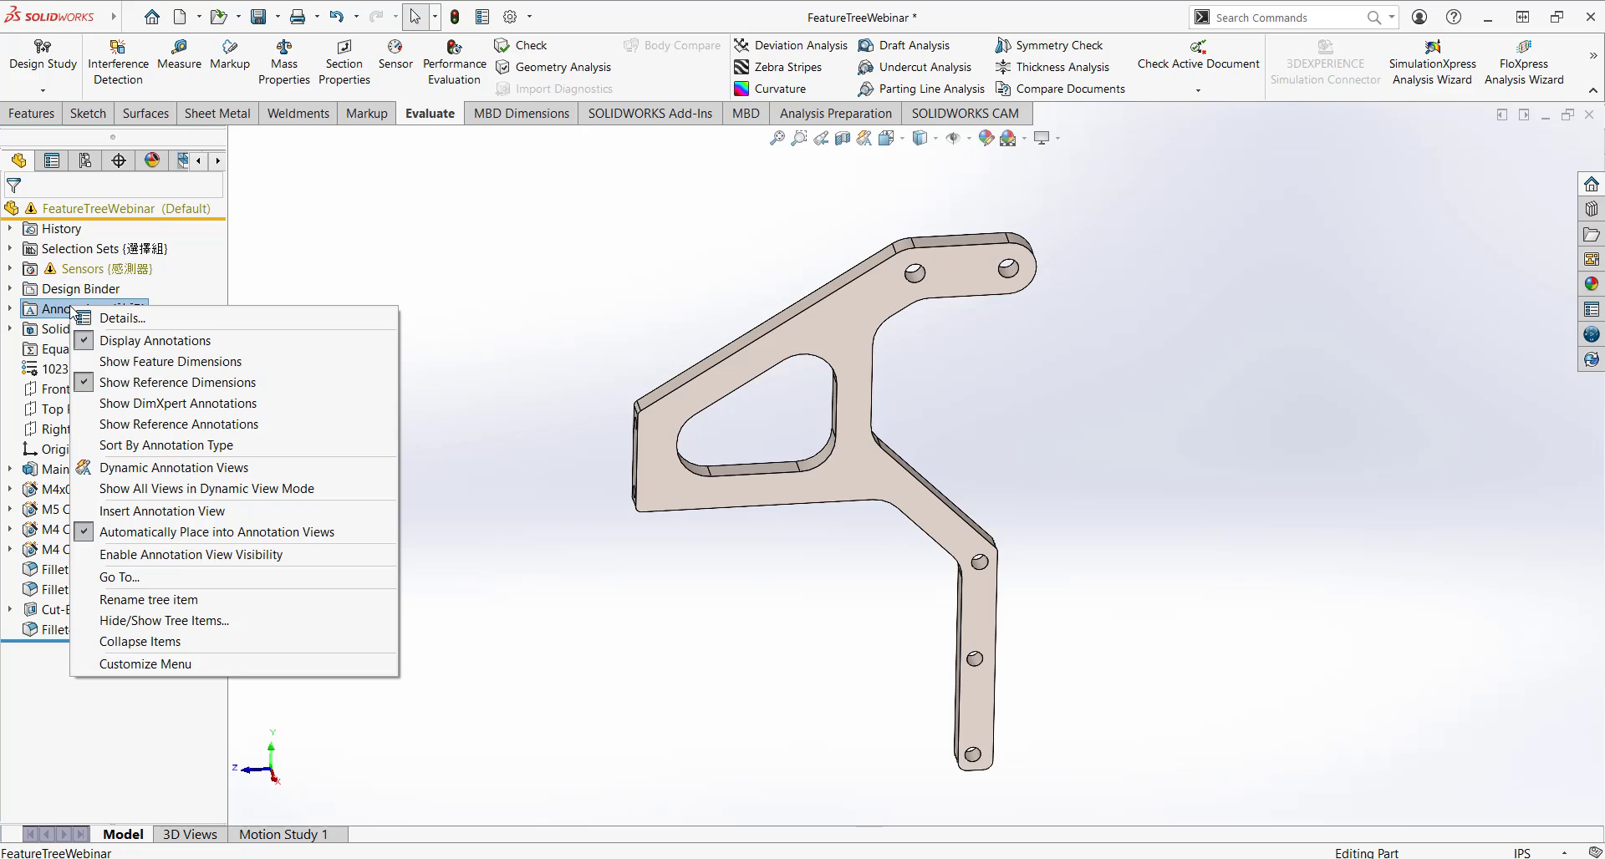
pyautogui.click(98, 363)
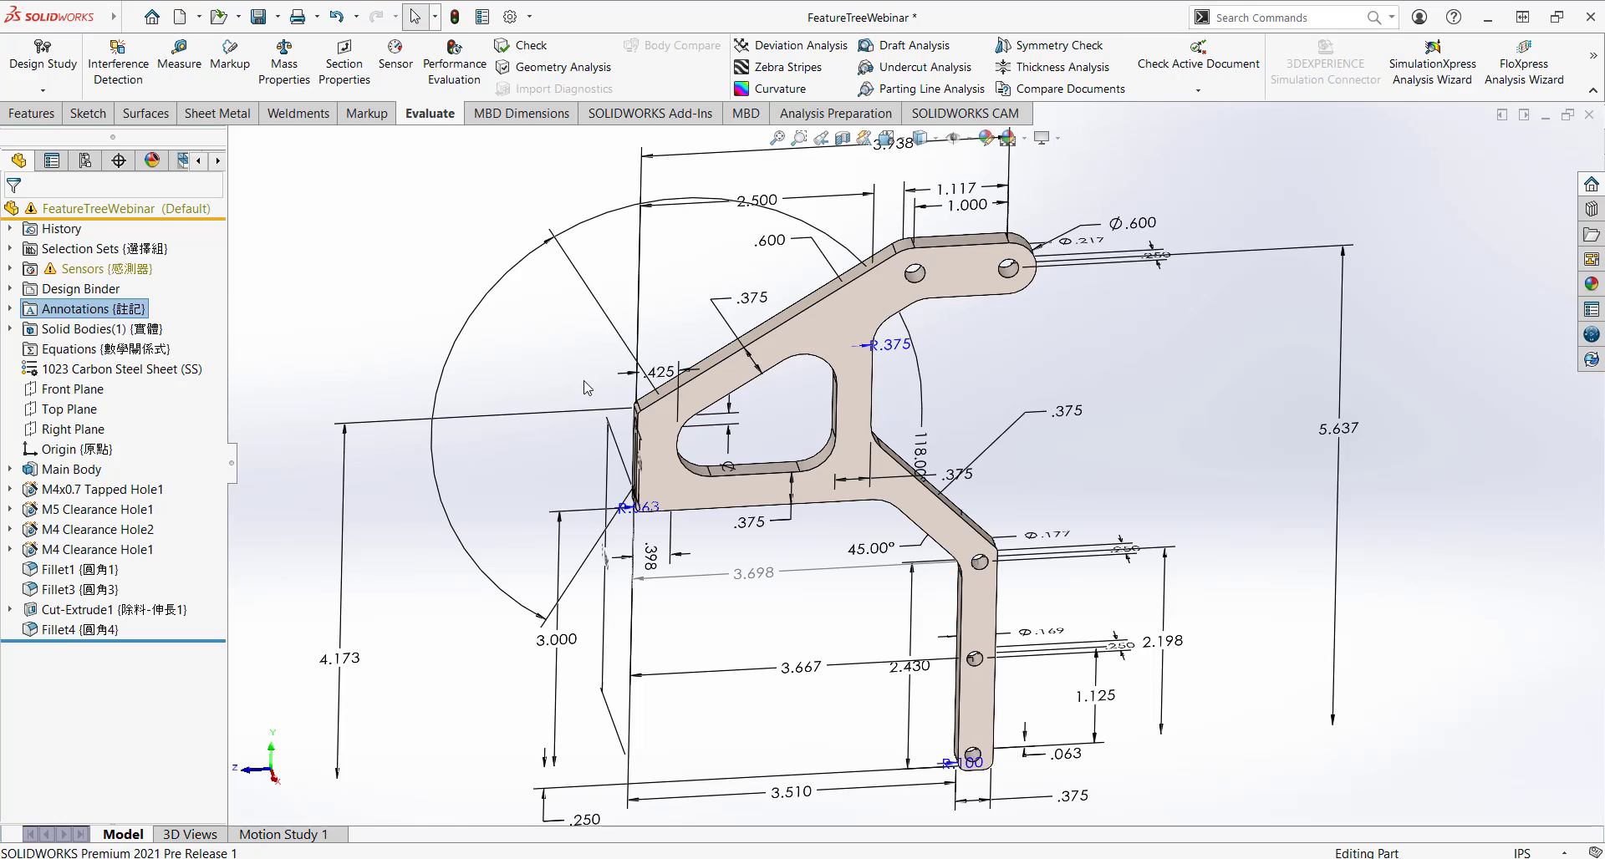
pyautogui.press('f')
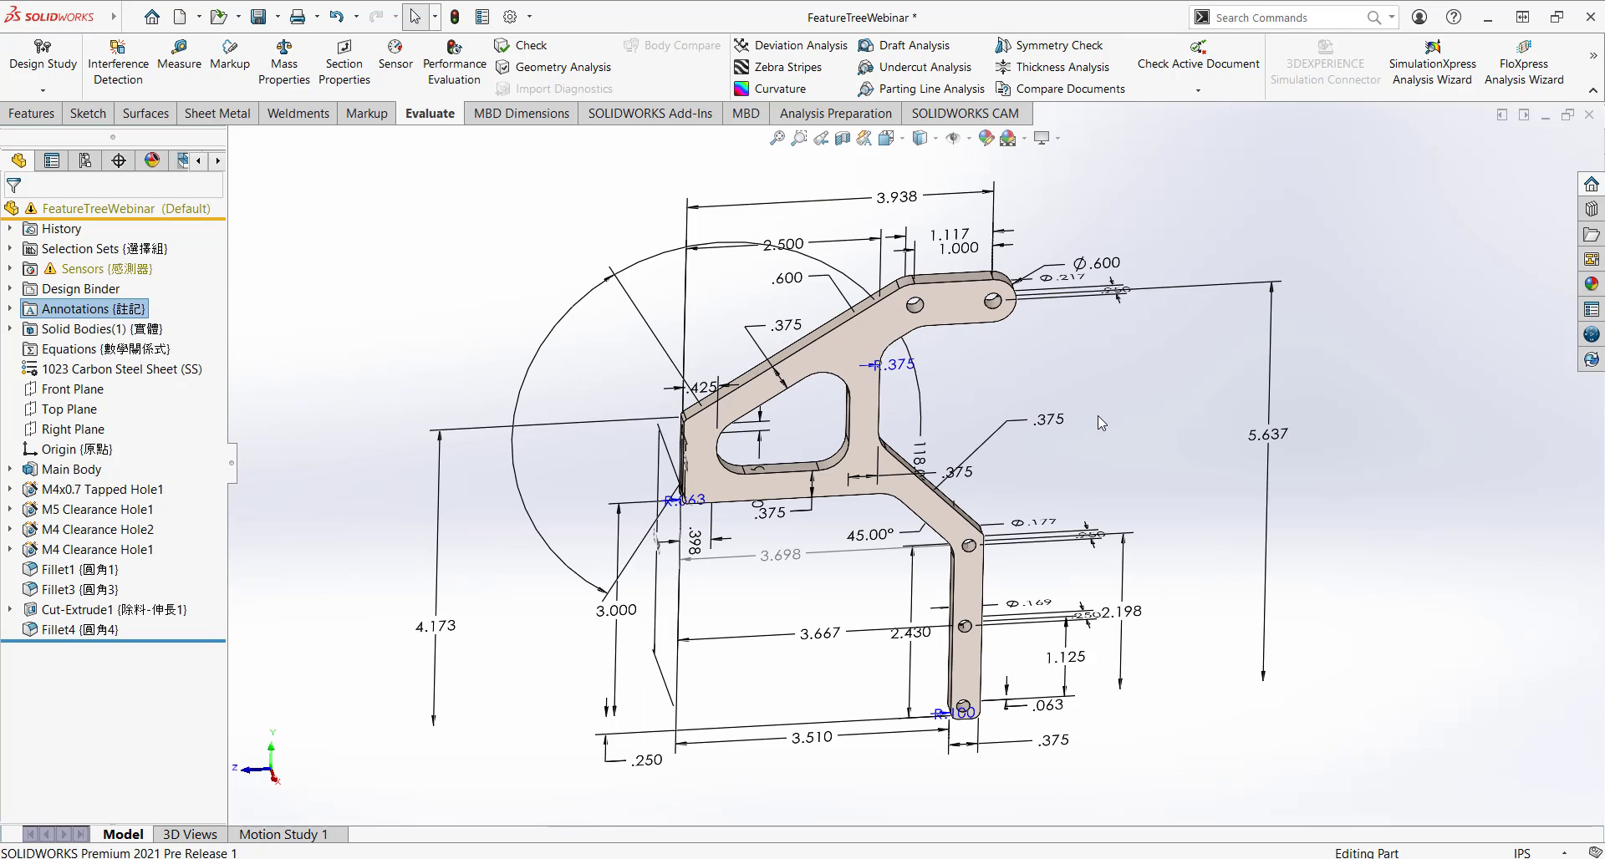
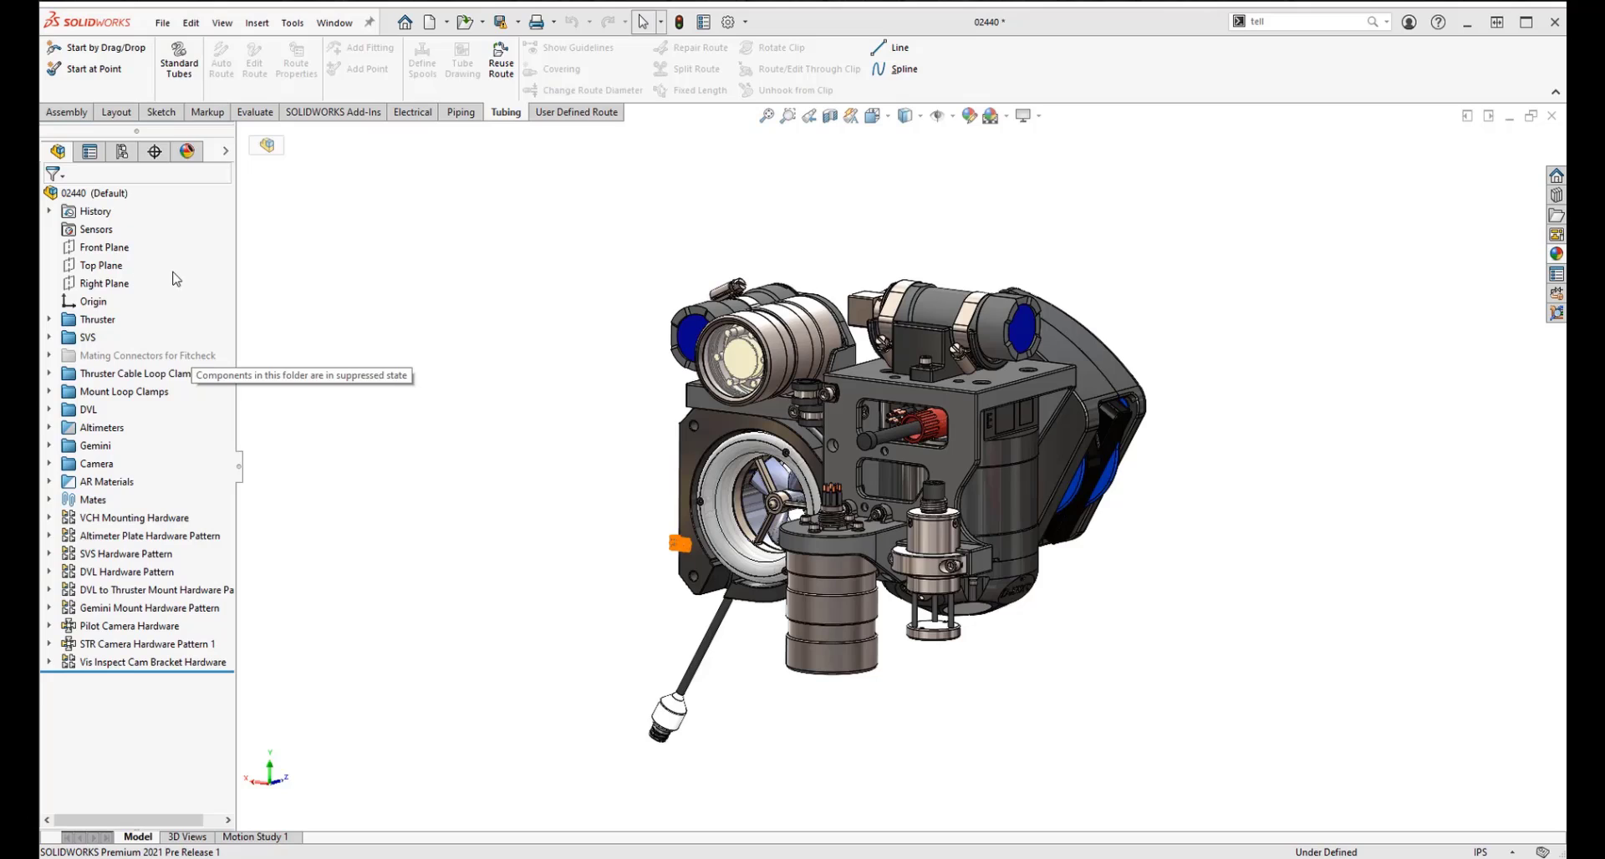
# - Filter the feature tree of the 02440 assembly by "cbore"
pyautogui.click(180, 173)
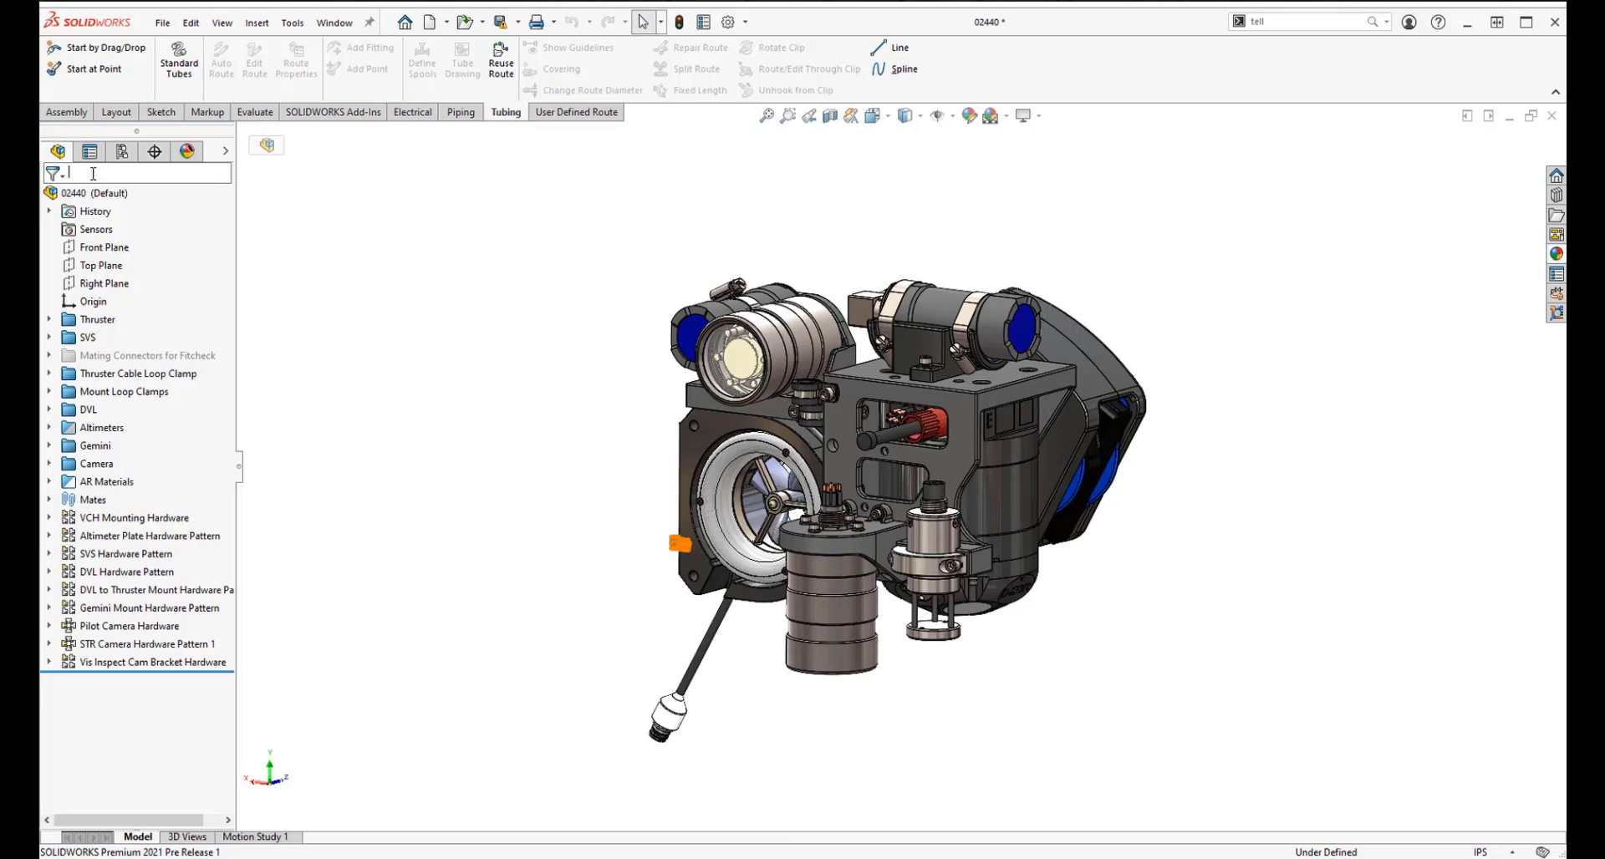
pyautogui.write('d')
pyautogui.write('b')
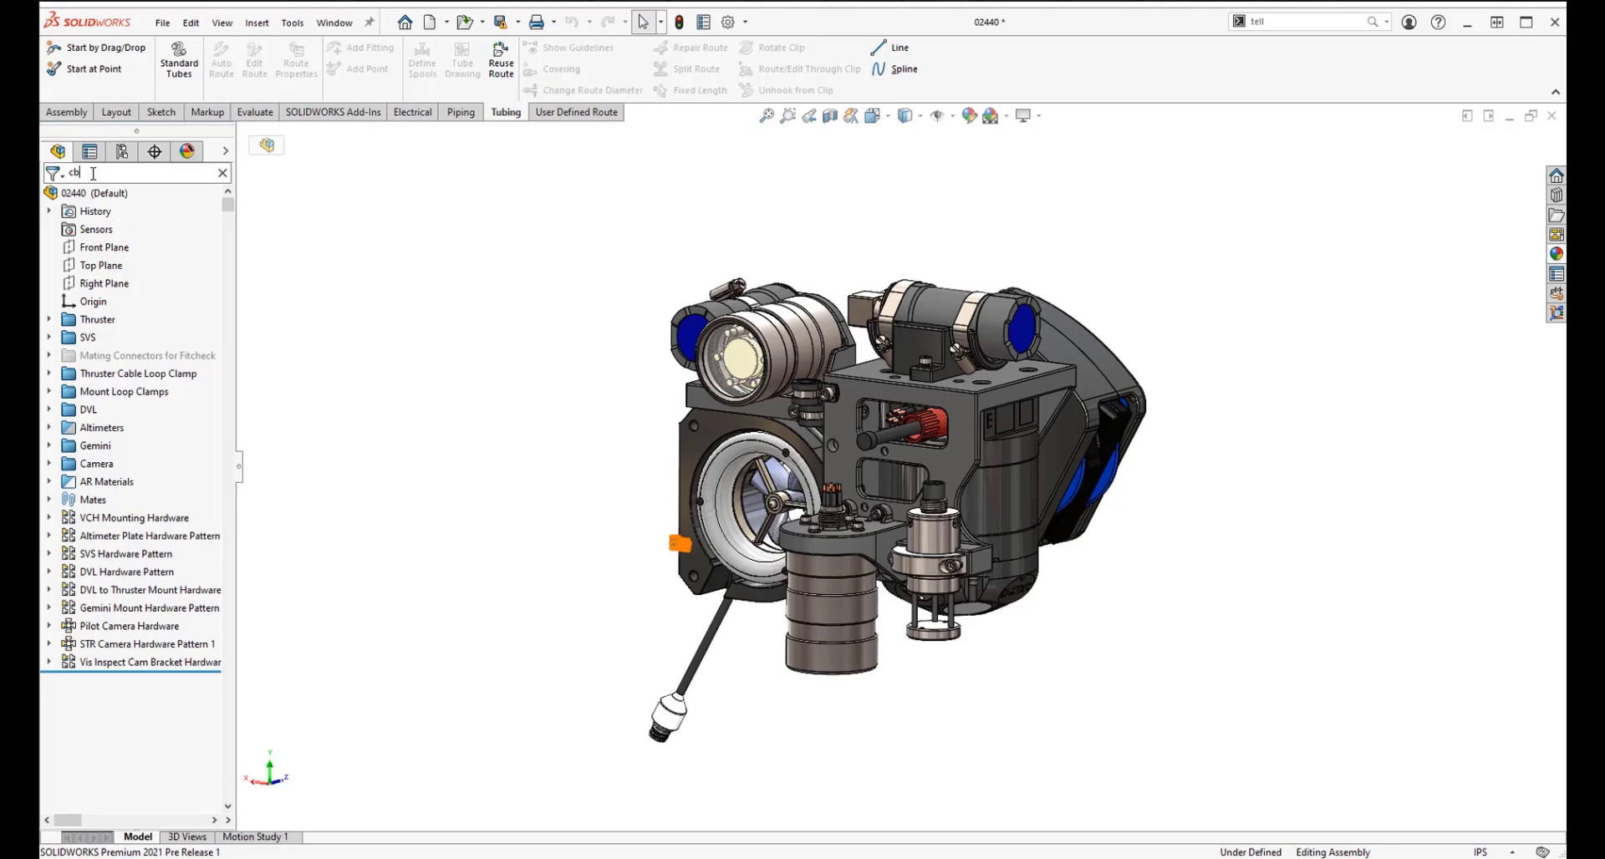
pyautogui.write('ore')
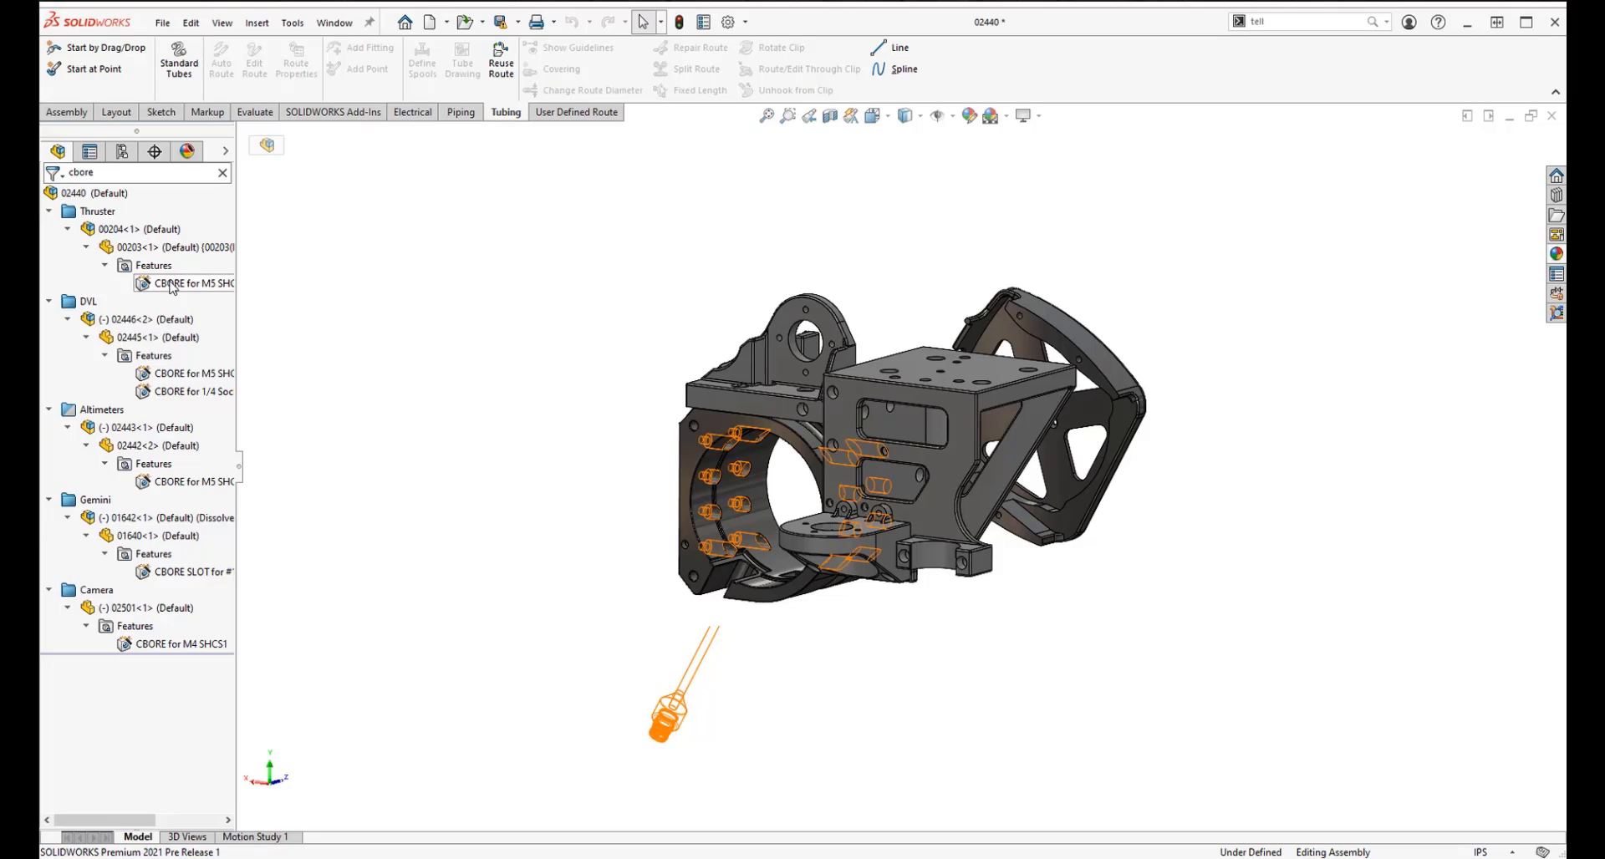
# - Add all the filtered CBORE hole features, from Thruster through Camera, to Favorites and clear the tree filter
pyautogui.click(178, 286)
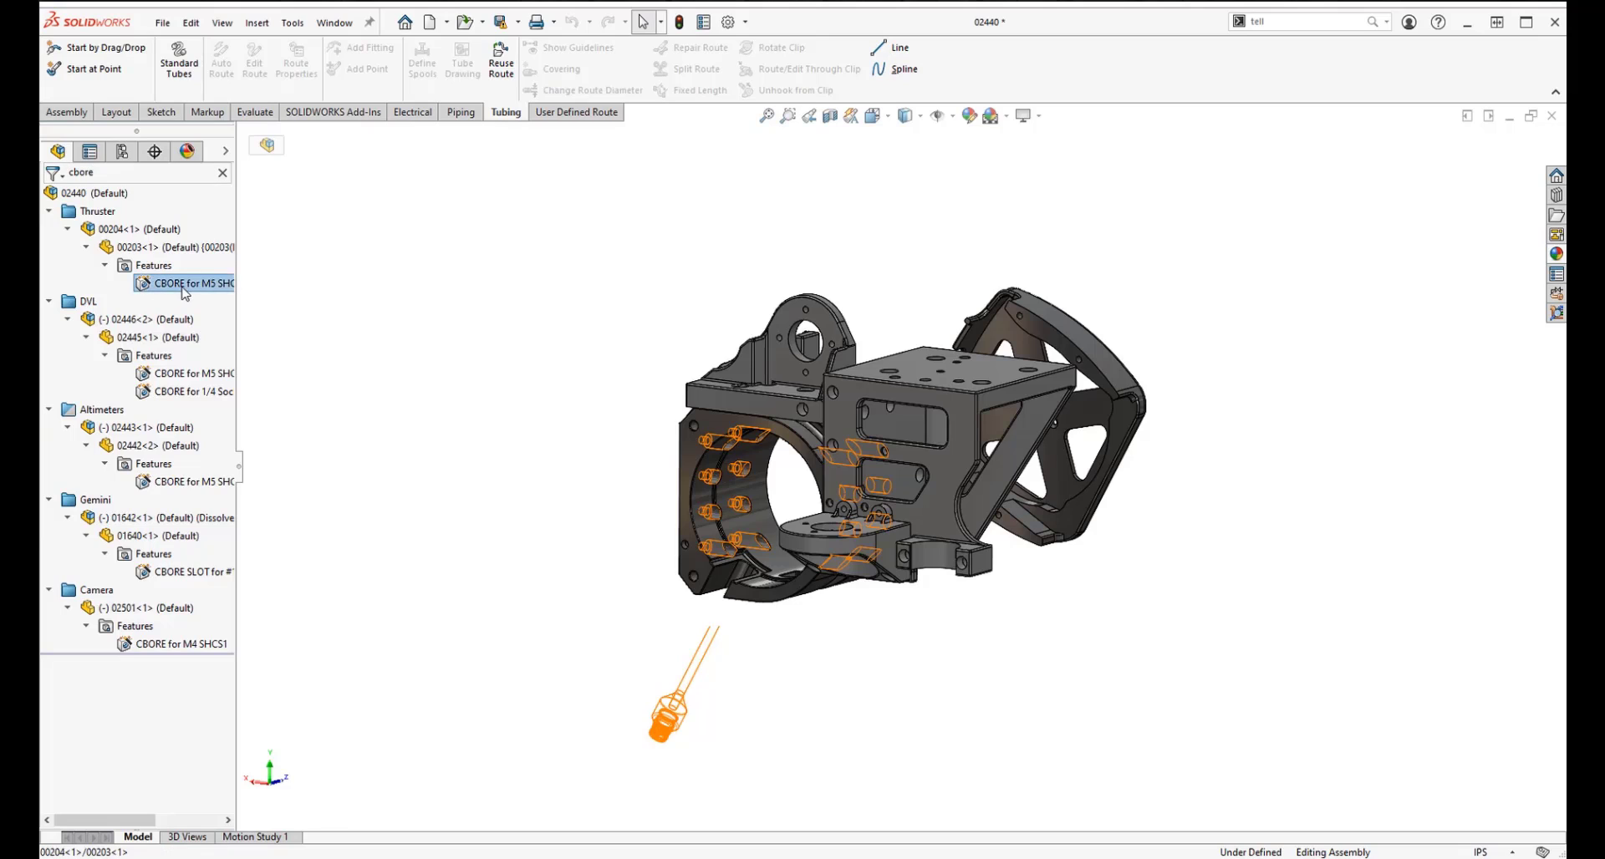
pyautogui.keyDown('ctrl'); pyautogui.click(172, 376); pyautogui.keyUp('ctrl')
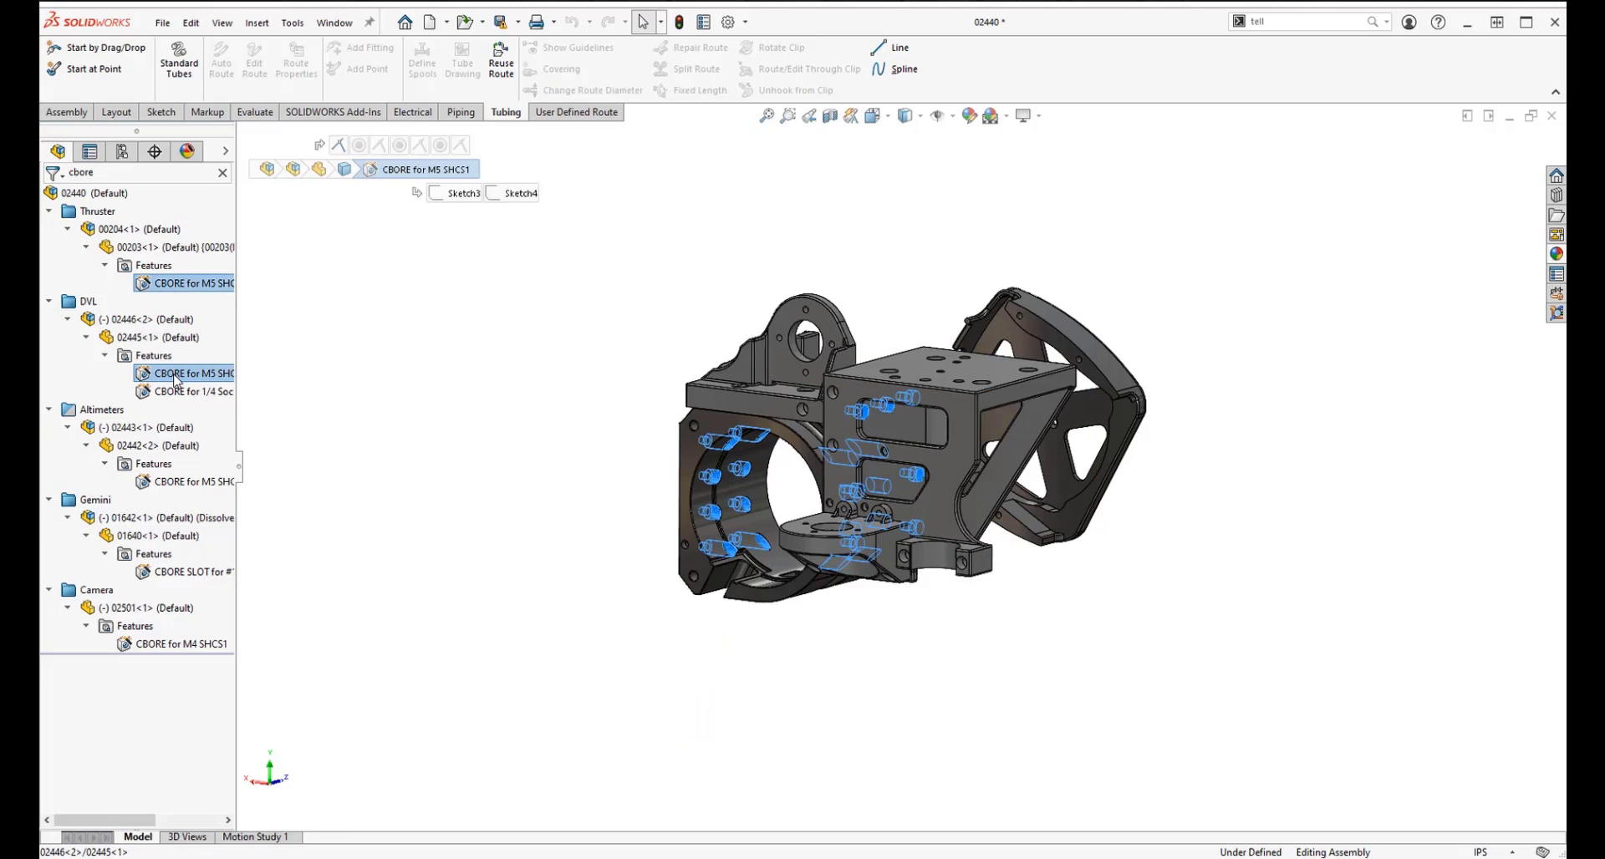
pyautogui.keyDown('ctrl'); pyautogui.click(172, 395); pyautogui.keyUp('ctrl')
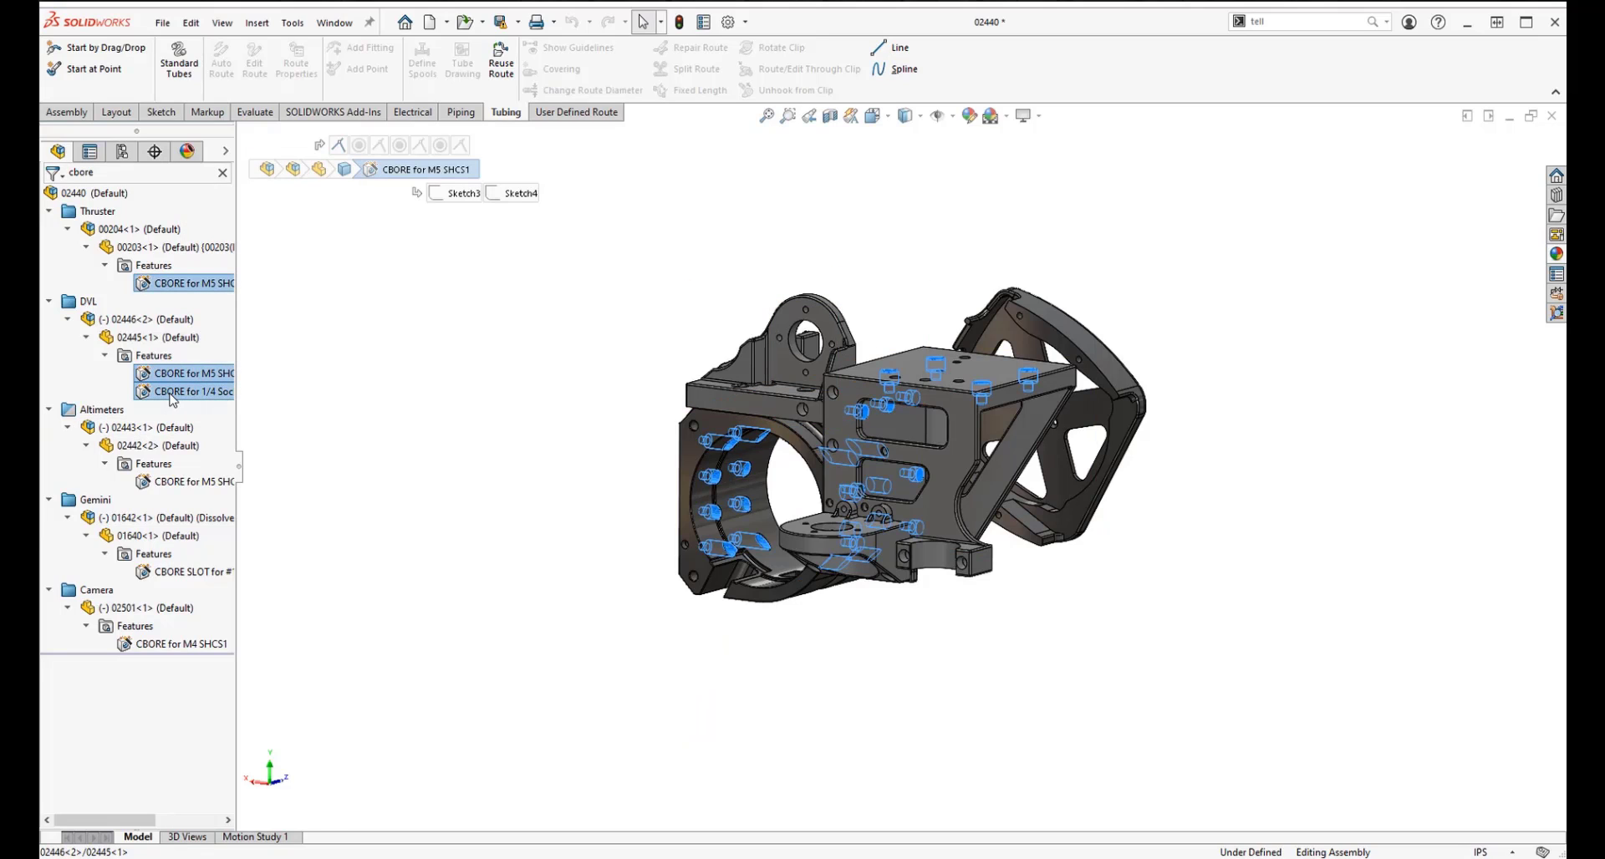
pyautogui.keyDown('ctrl'); pyautogui.click(180, 483); pyautogui.keyUp('ctrl')
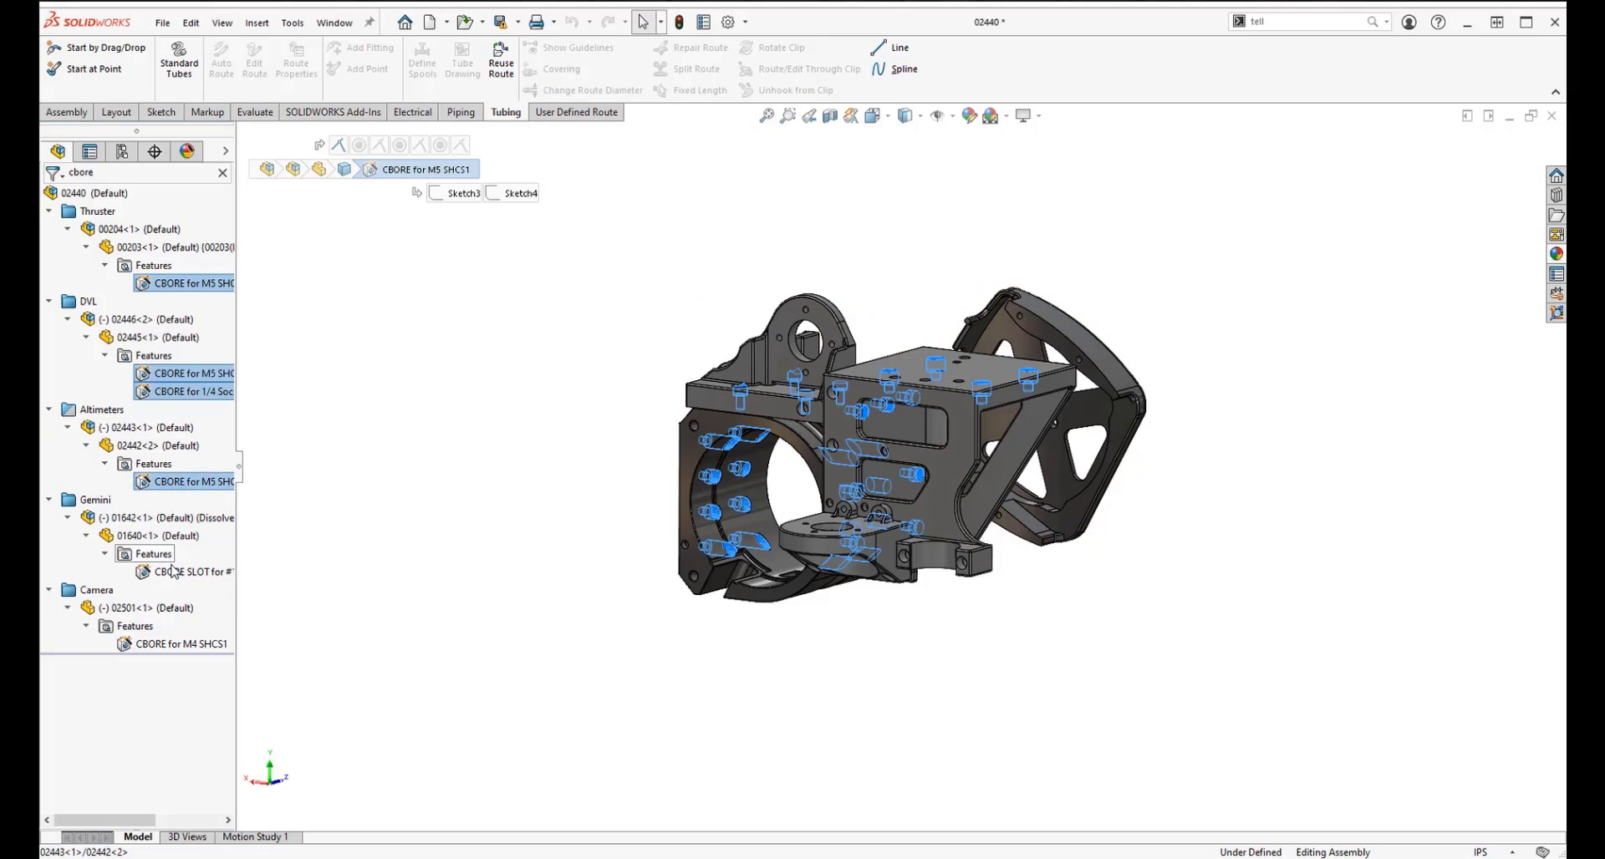
pyautogui.keyDown('ctrl'); pyautogui.click(180, 572); pyautogui.keyUp('ctrl')
pyautogui.keyDown('ctrl'); pyautogui.click(180, 643); pyautogui.keyUp('ctrl')
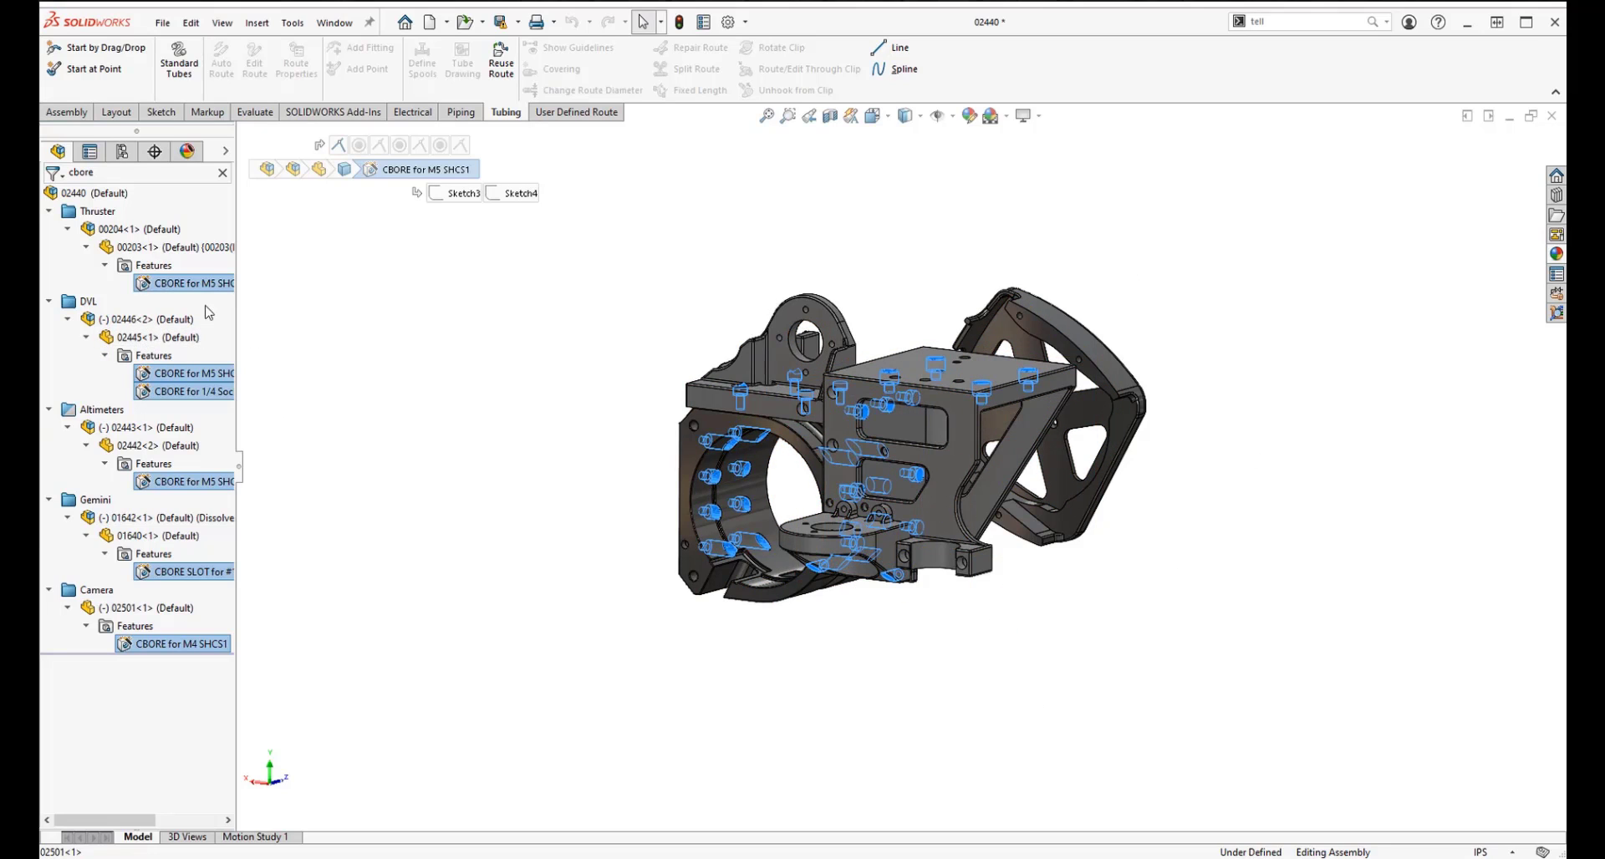
pyautogui.rightClick(83, 278)
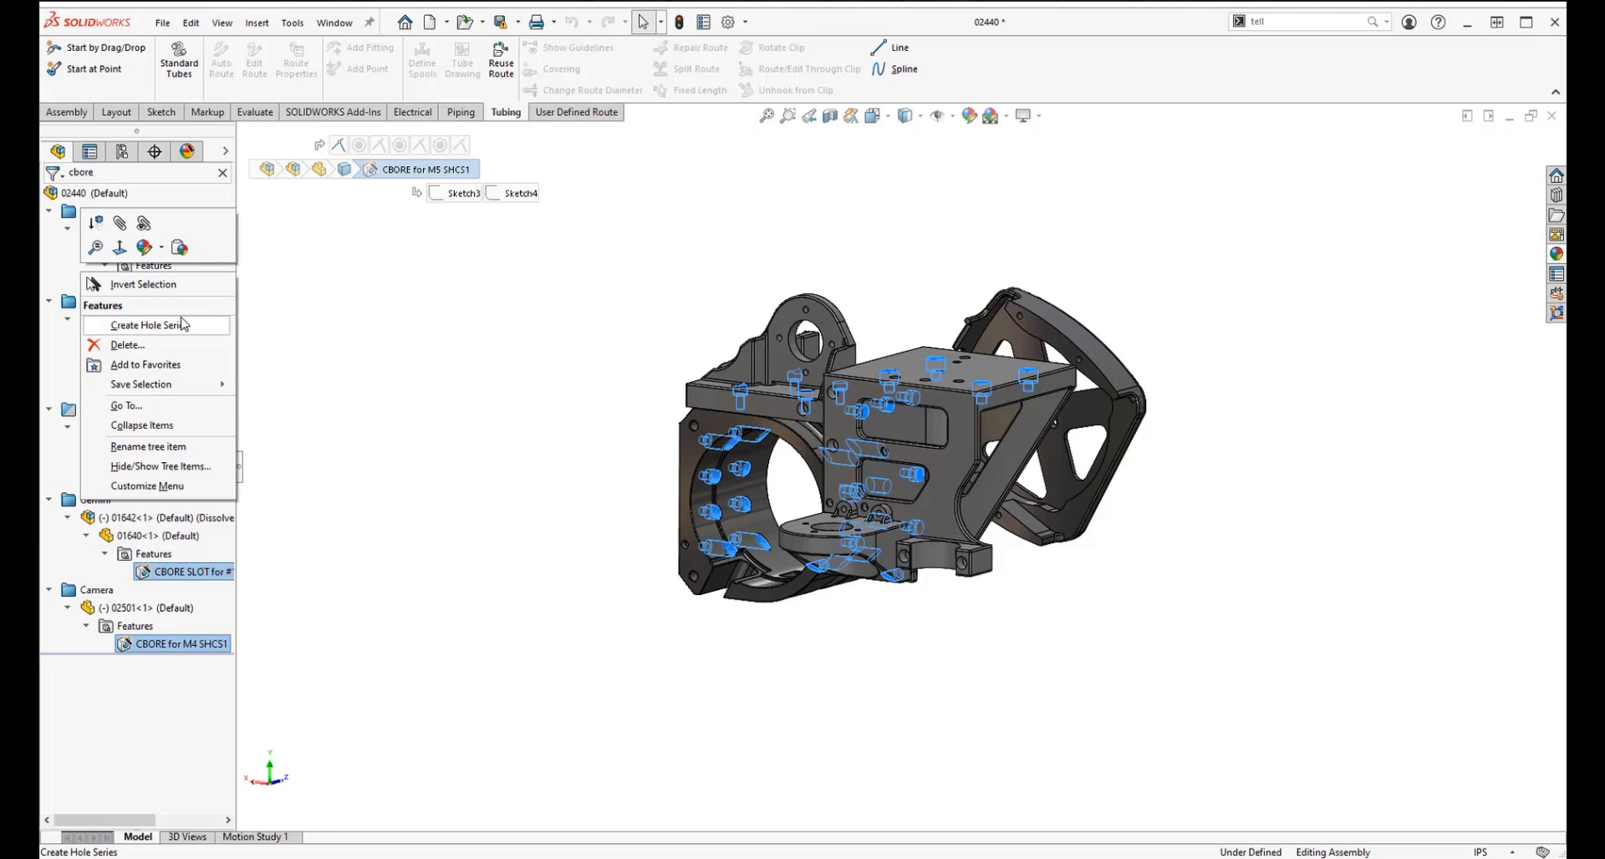
pyautogui.click(170, 365)
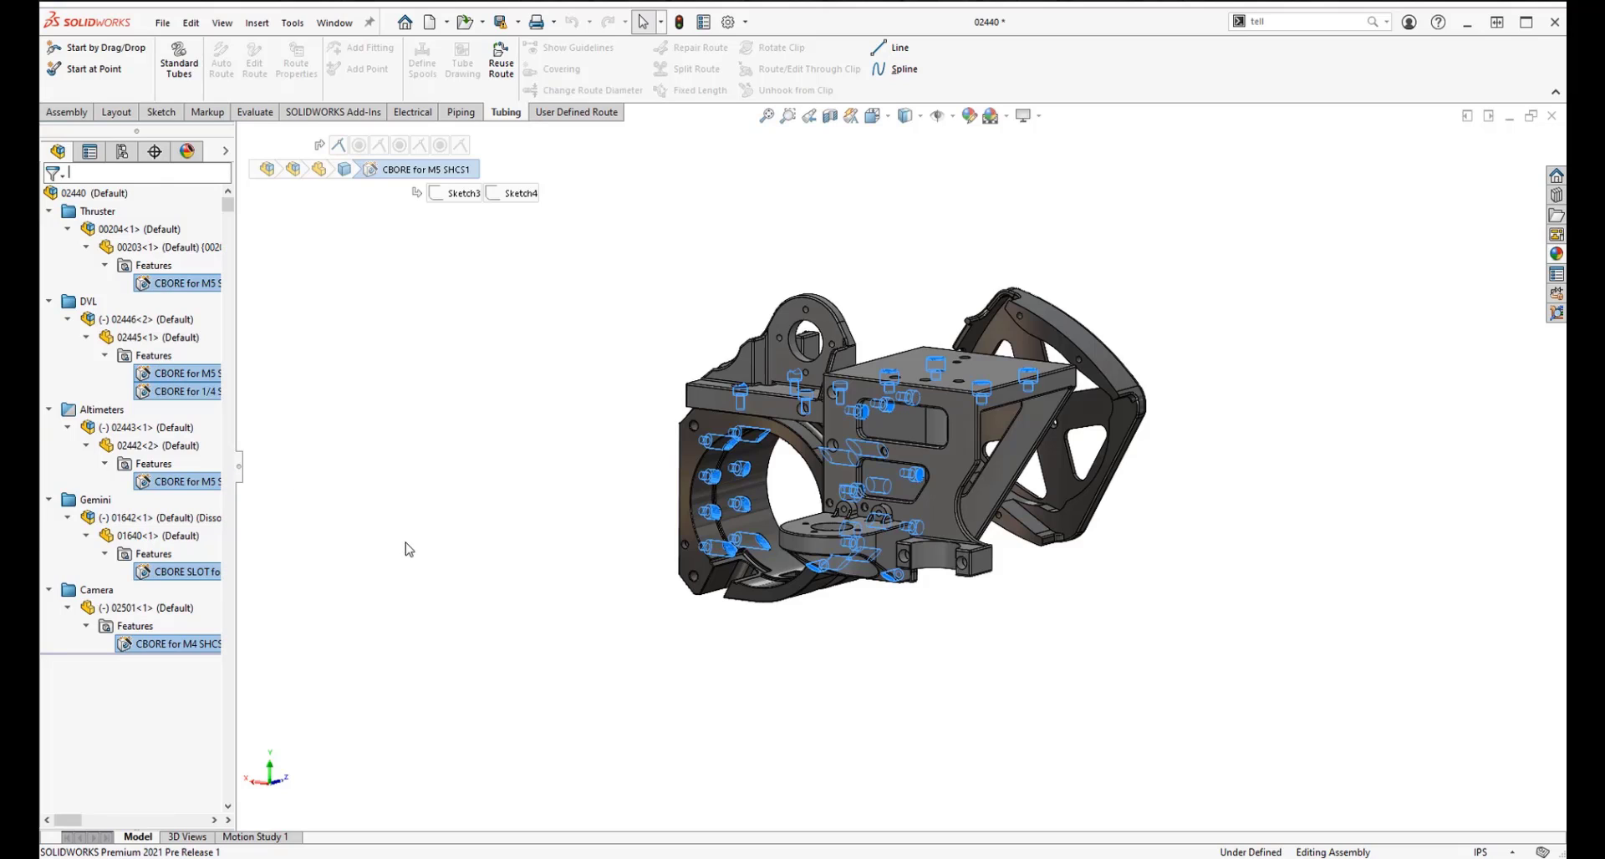
pyautogui.click(68, 155)
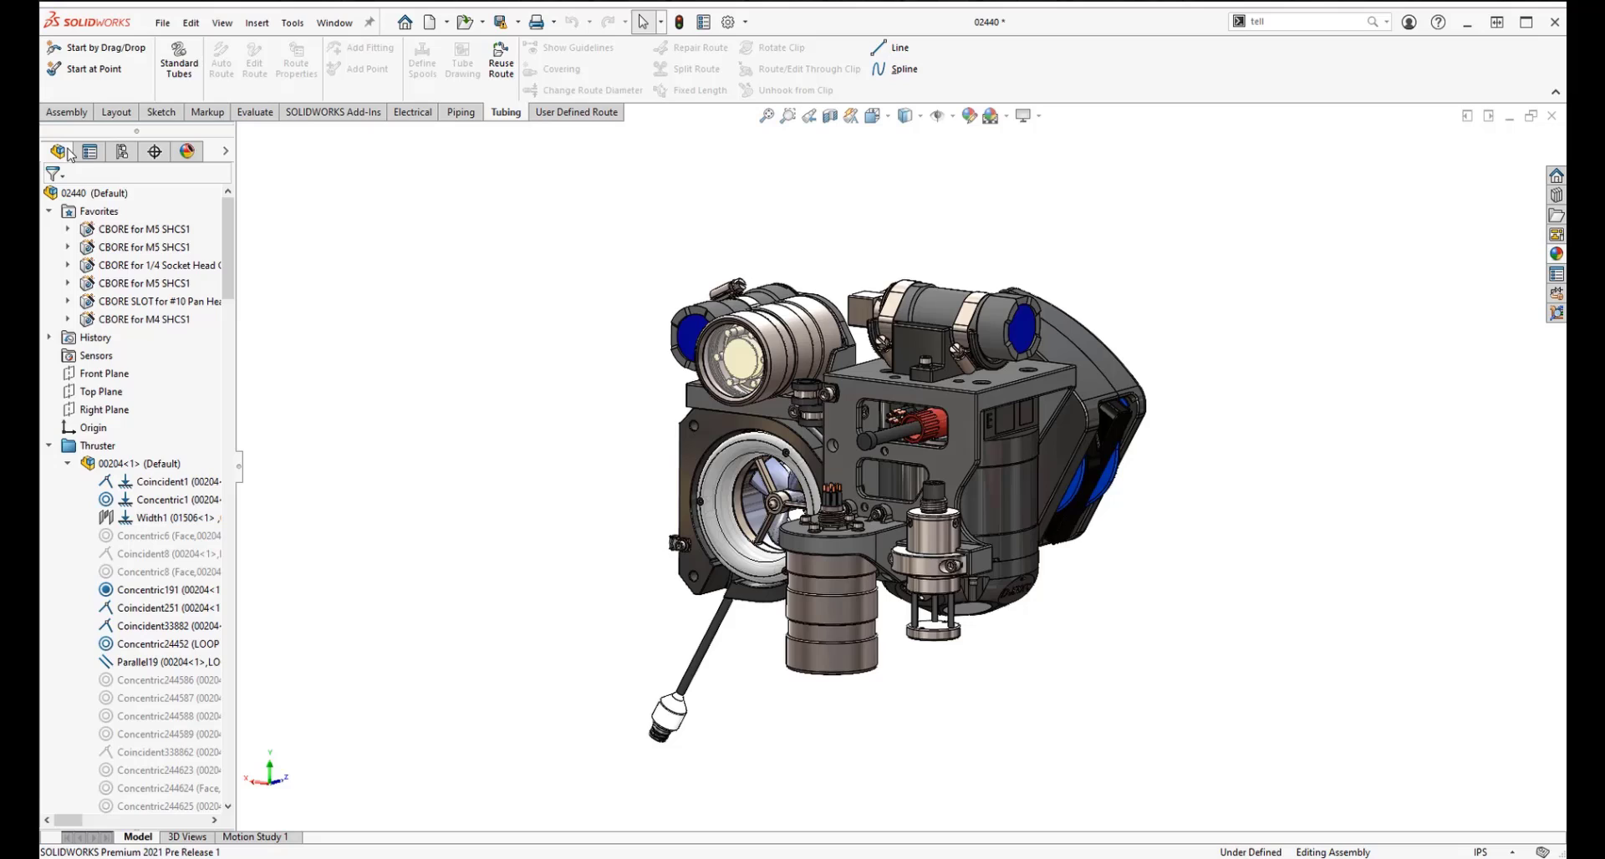
# - Collapse and re-expand the Favorites folder to review the counterbore features stored in it
pyautogui.click(50, 211)
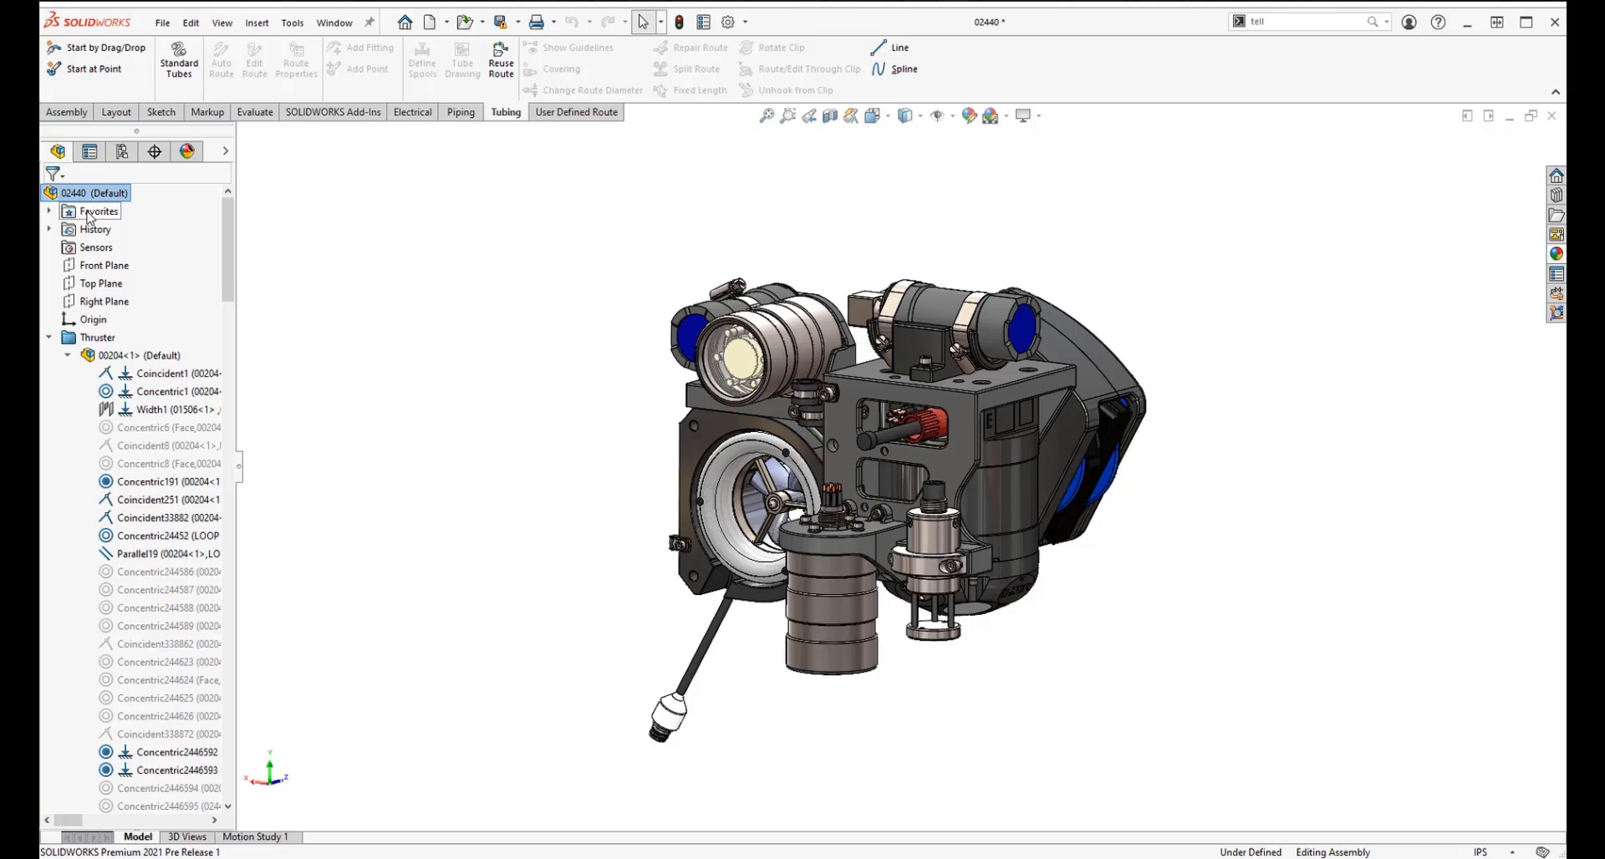
pyautogui.click(90, 214)
pyautogui.click(50, 212)
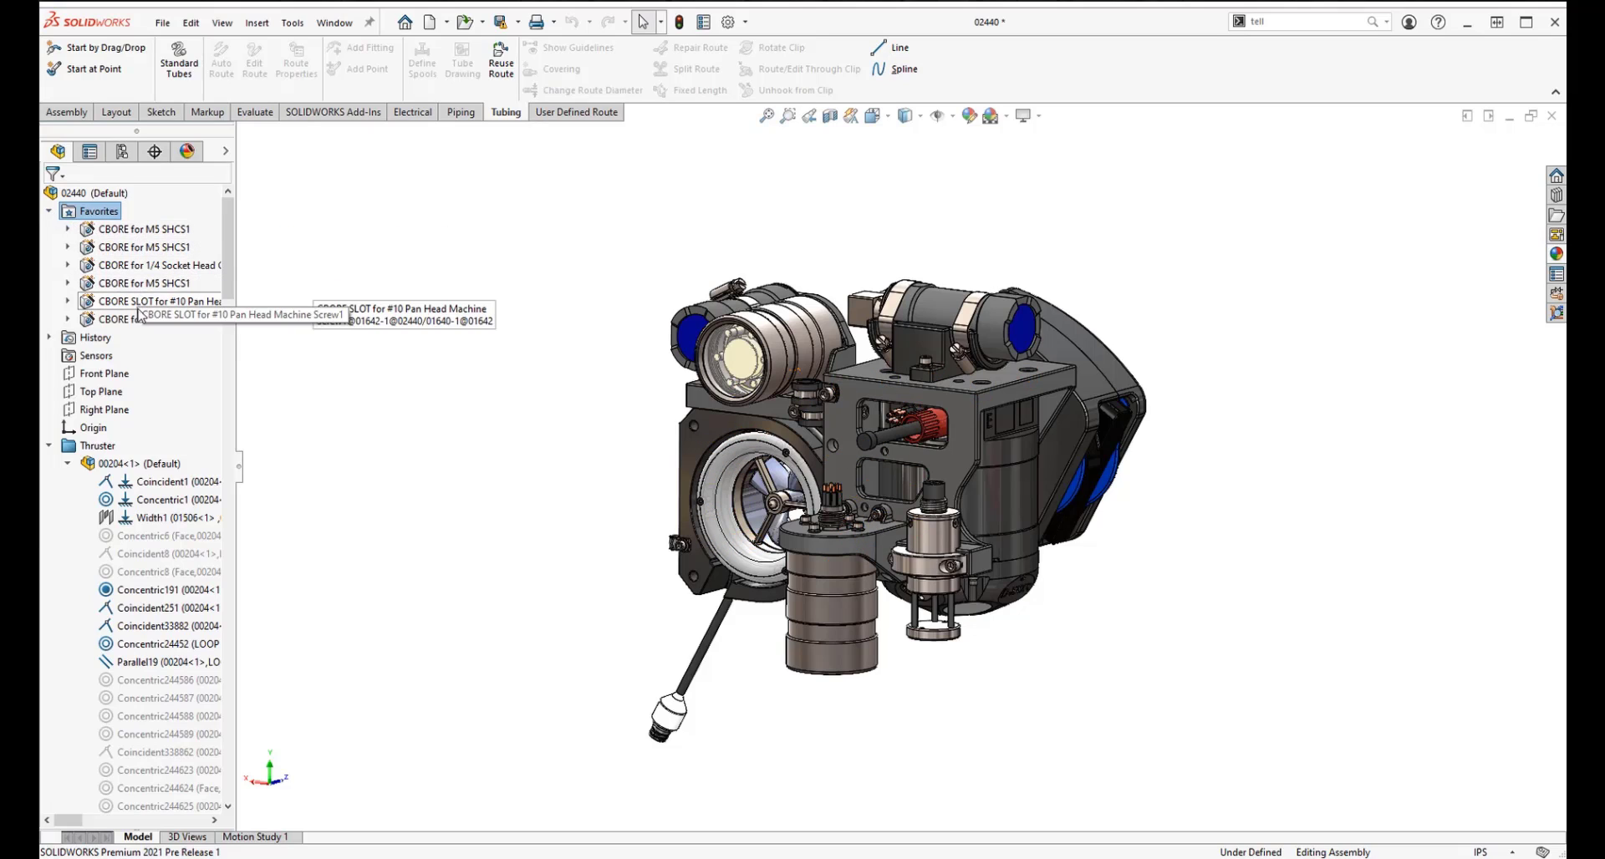
# - Open the first CBORE for M5 SHCS1 favorite for editing, review its hole specification, cancel it and collapse the Favorites folder
pyautogui.rightClick(159, 230)
pyautogui.click(169, 183)
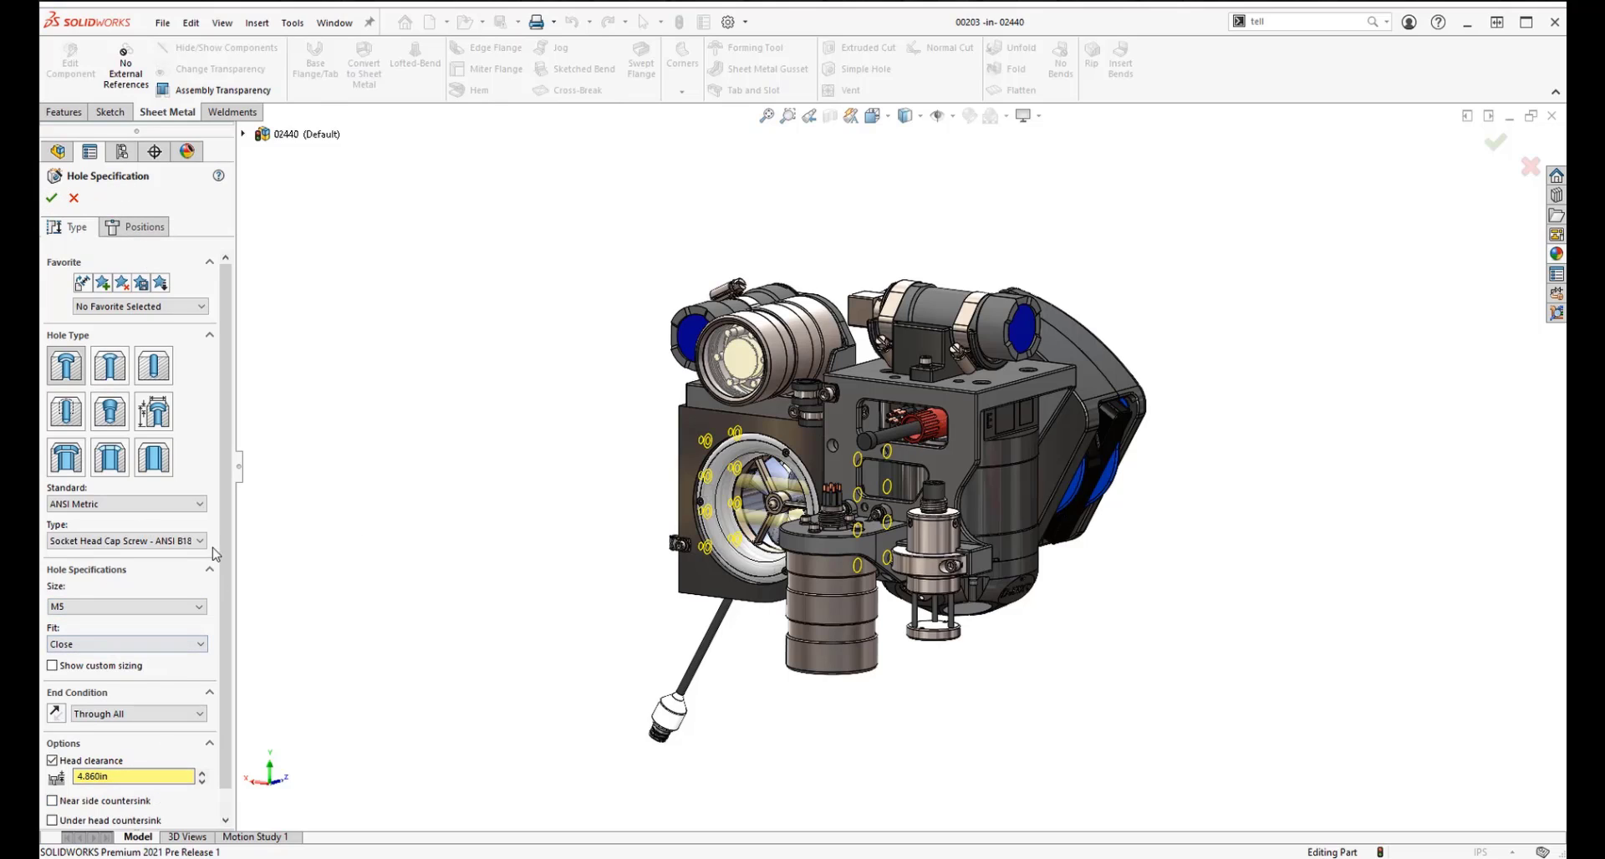
pyautogui.scroll(-1, 233, 643)
pyautogui.scroll(1, 233, 643)
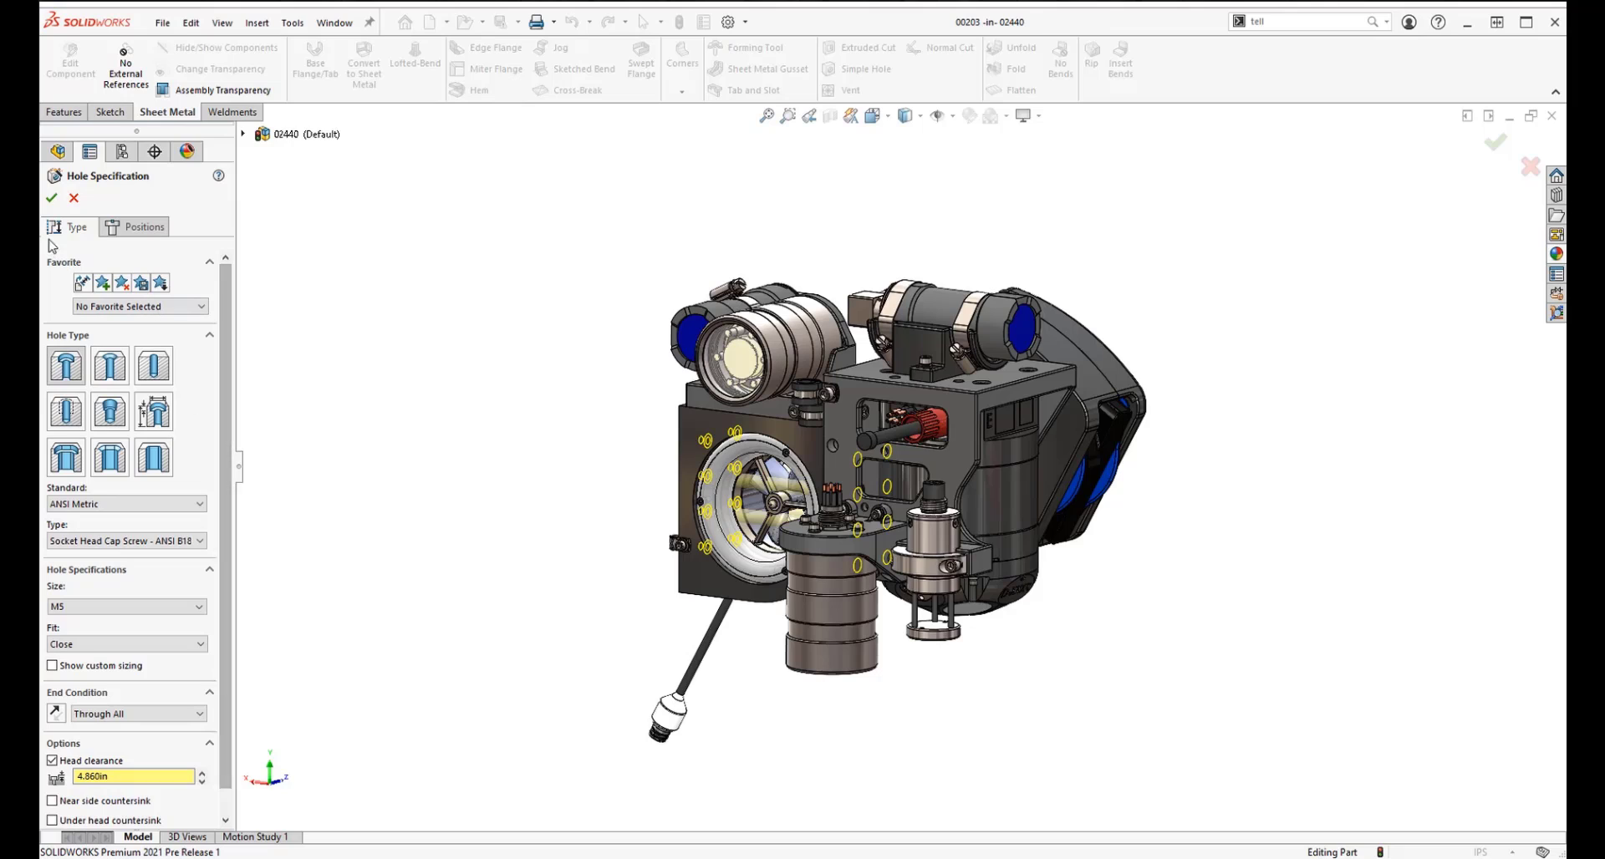
pyautogui.click(72, 197)
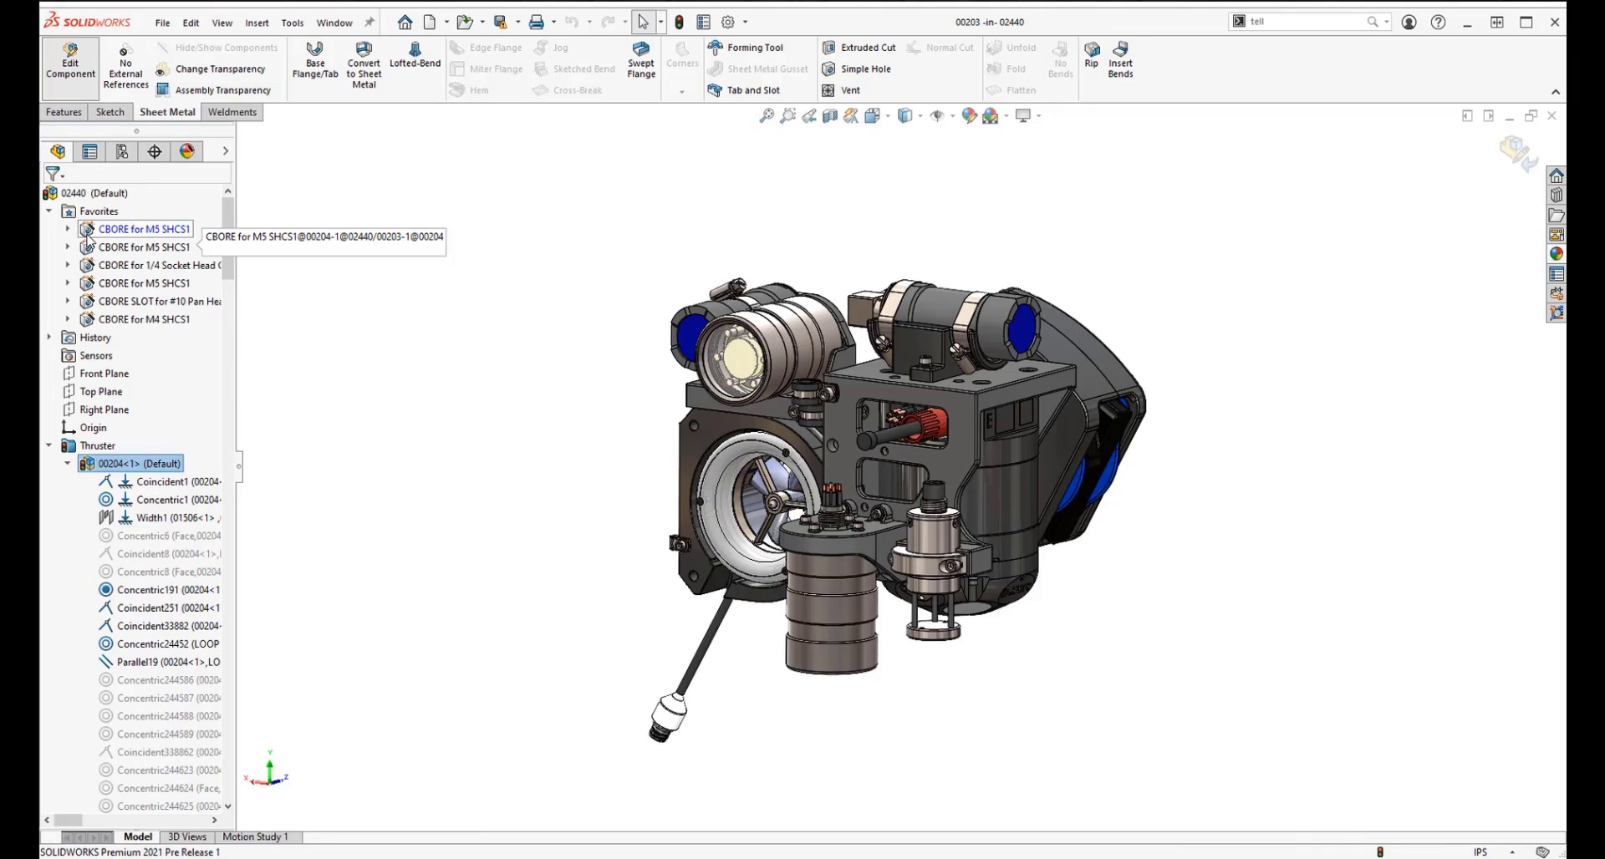
pyautogui.click(48, 211)
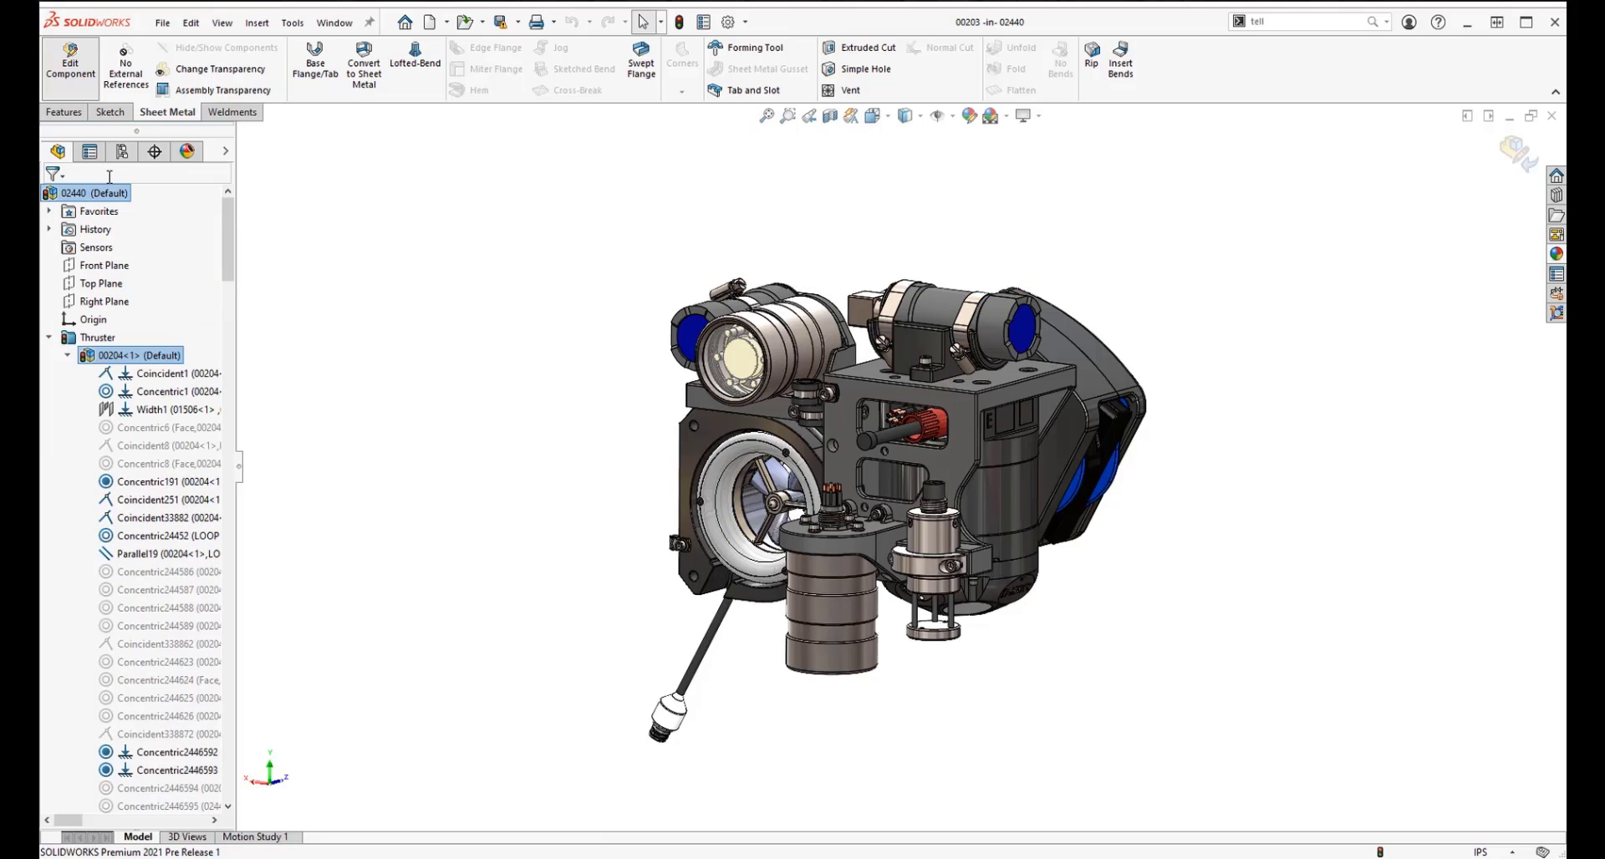
pyautogui.click(111, 173)
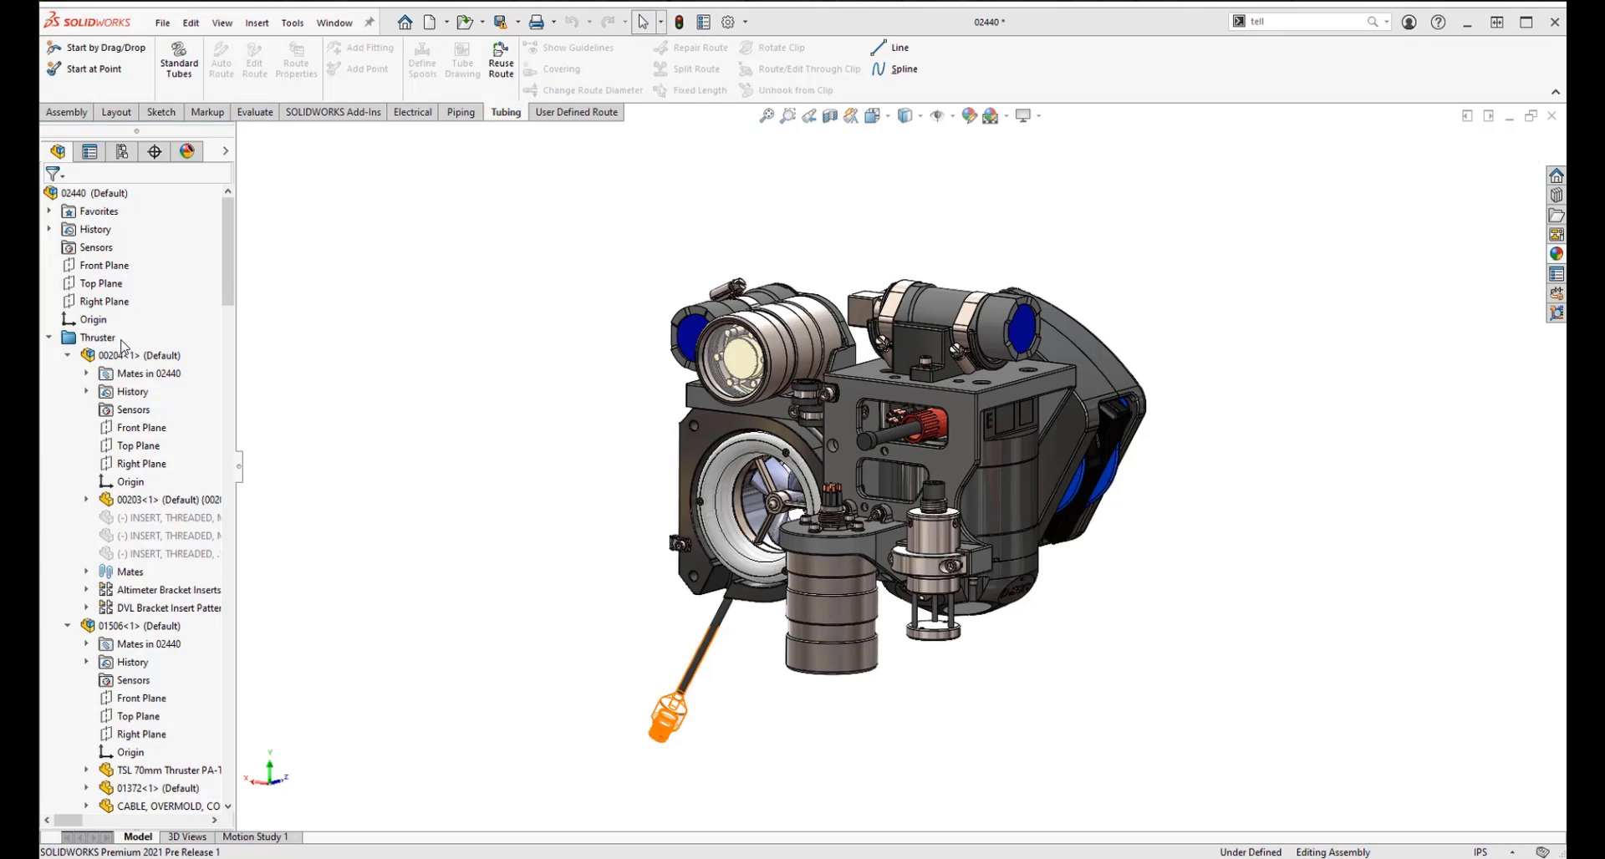
# - Collapse all expanded items in the assembly's feature tree at once
pyautogui.rightClick(173, 303)
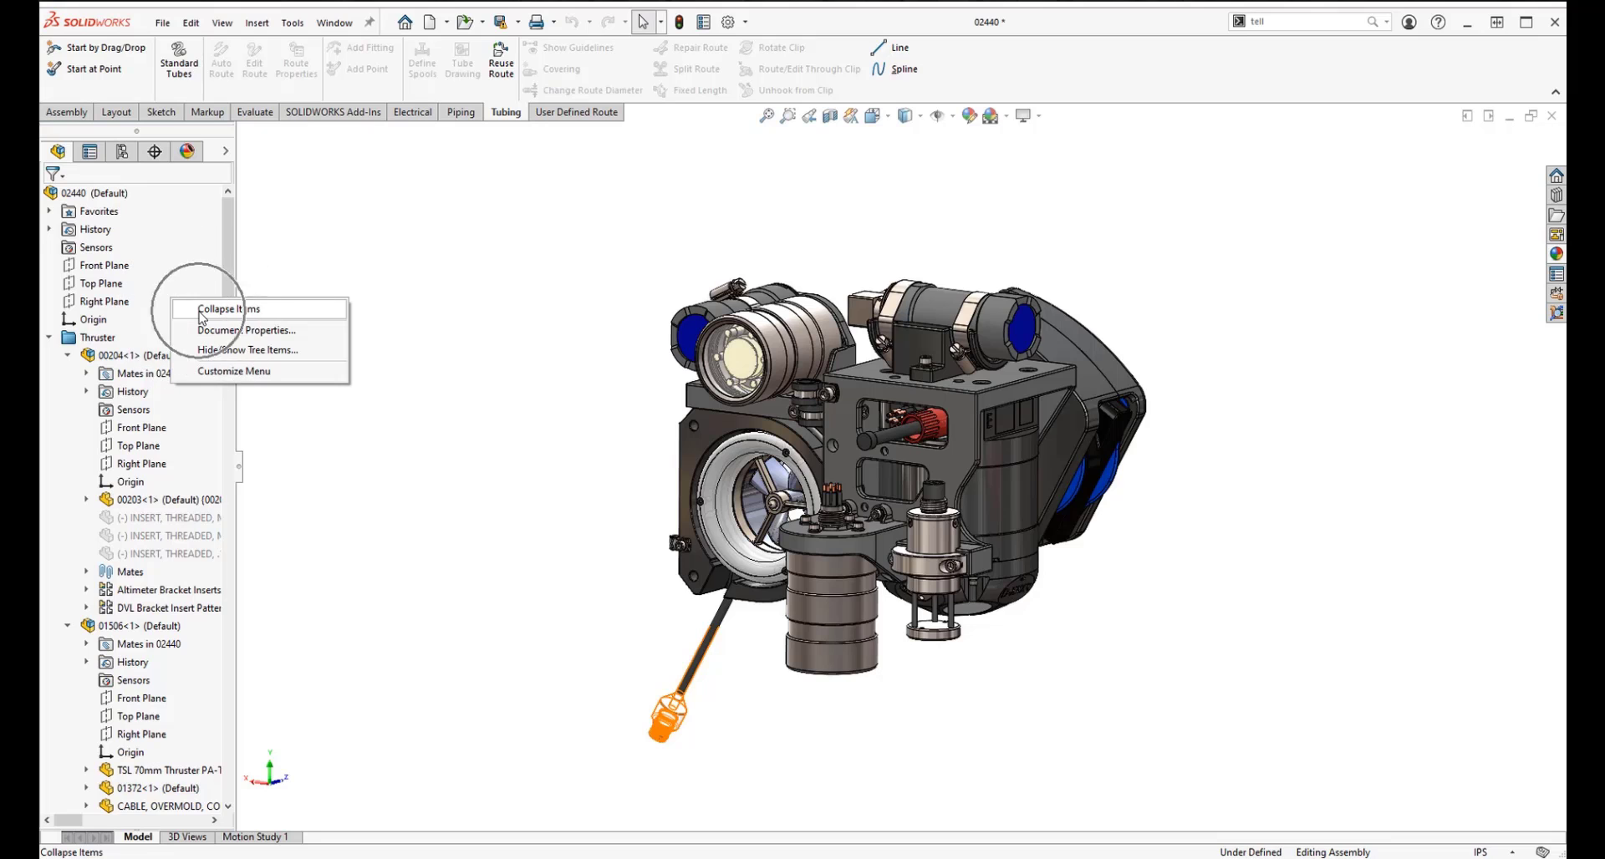
pyautogui.click(232, 257)
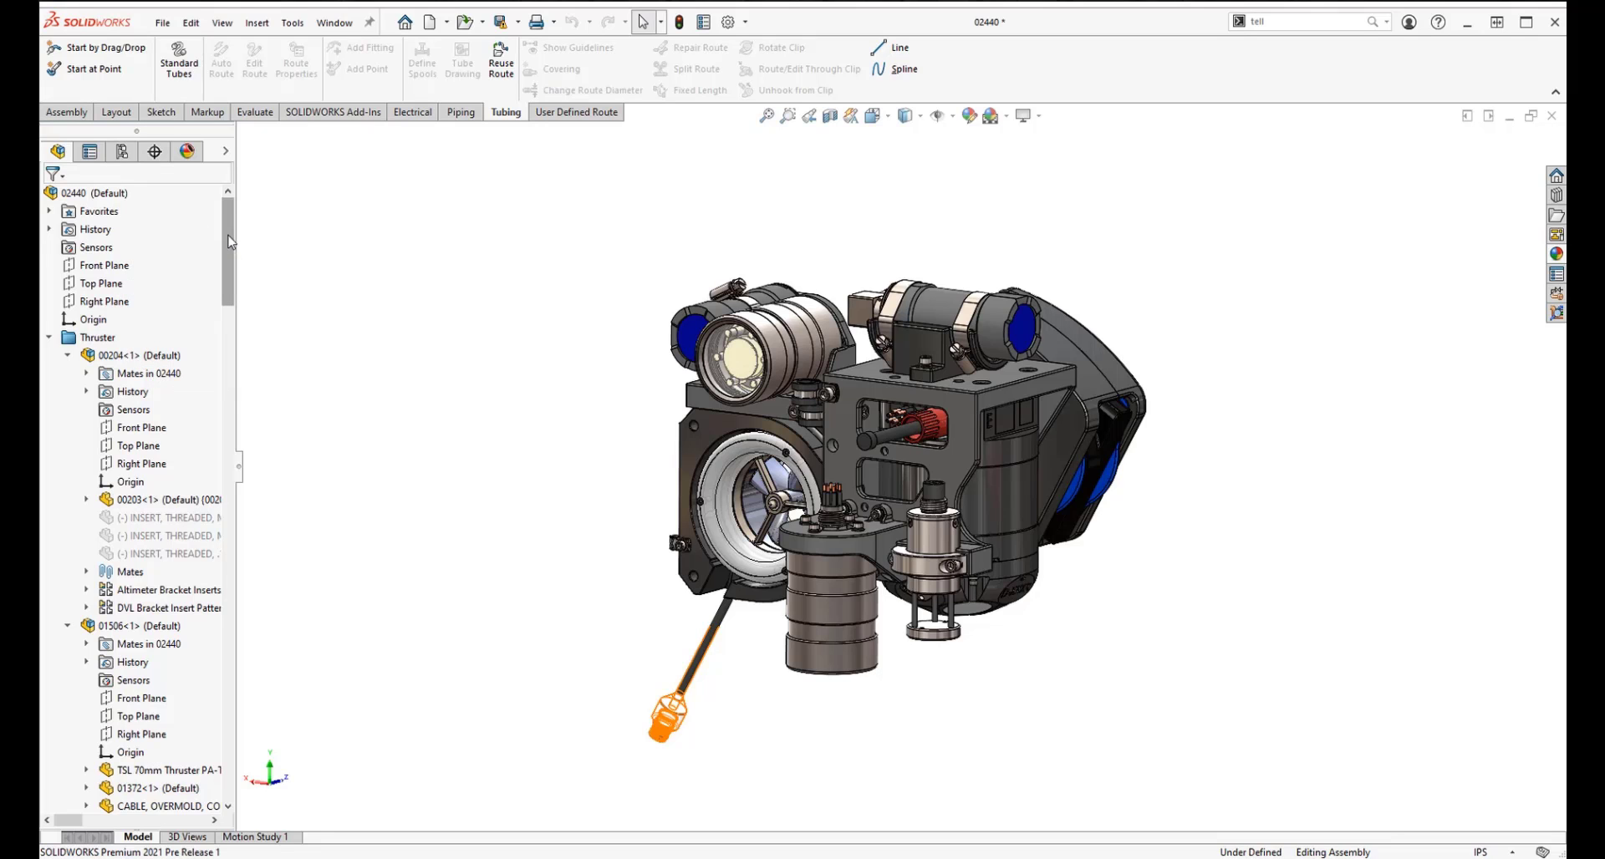
pyautogui.moveTo(232, 256); pyautogui.dragTo(201, 695)
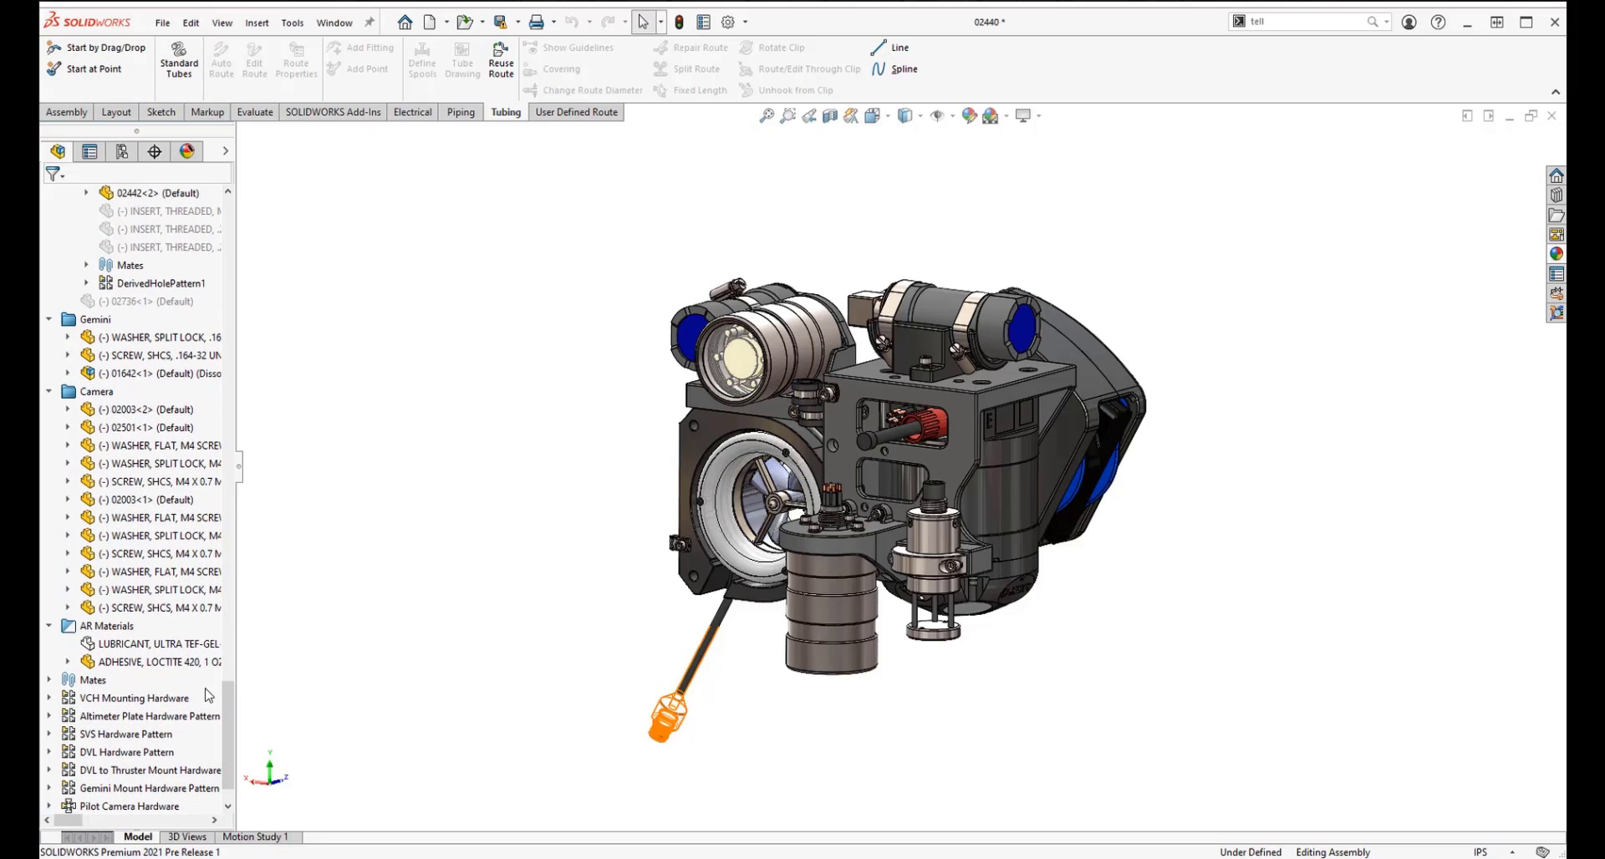
pyautogui.rightClick(196, 686)
pyautogui.click(240, 697)
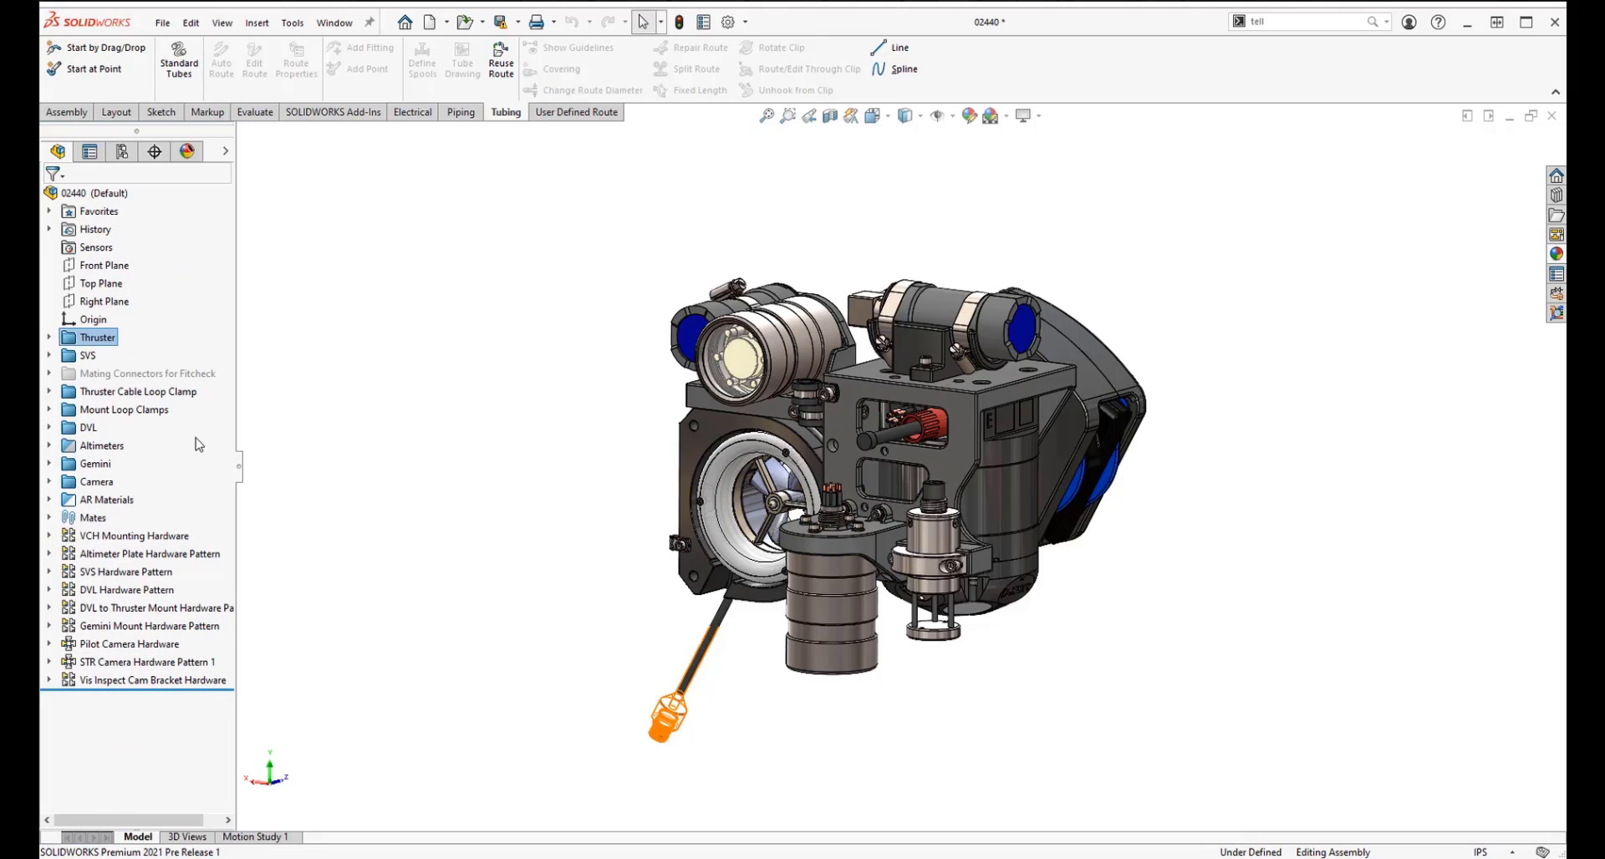
# - Put the VCH Mounting Hardware pattern into a new folder and name the folder Hardware
pyautogui.moveTo(155, 542)
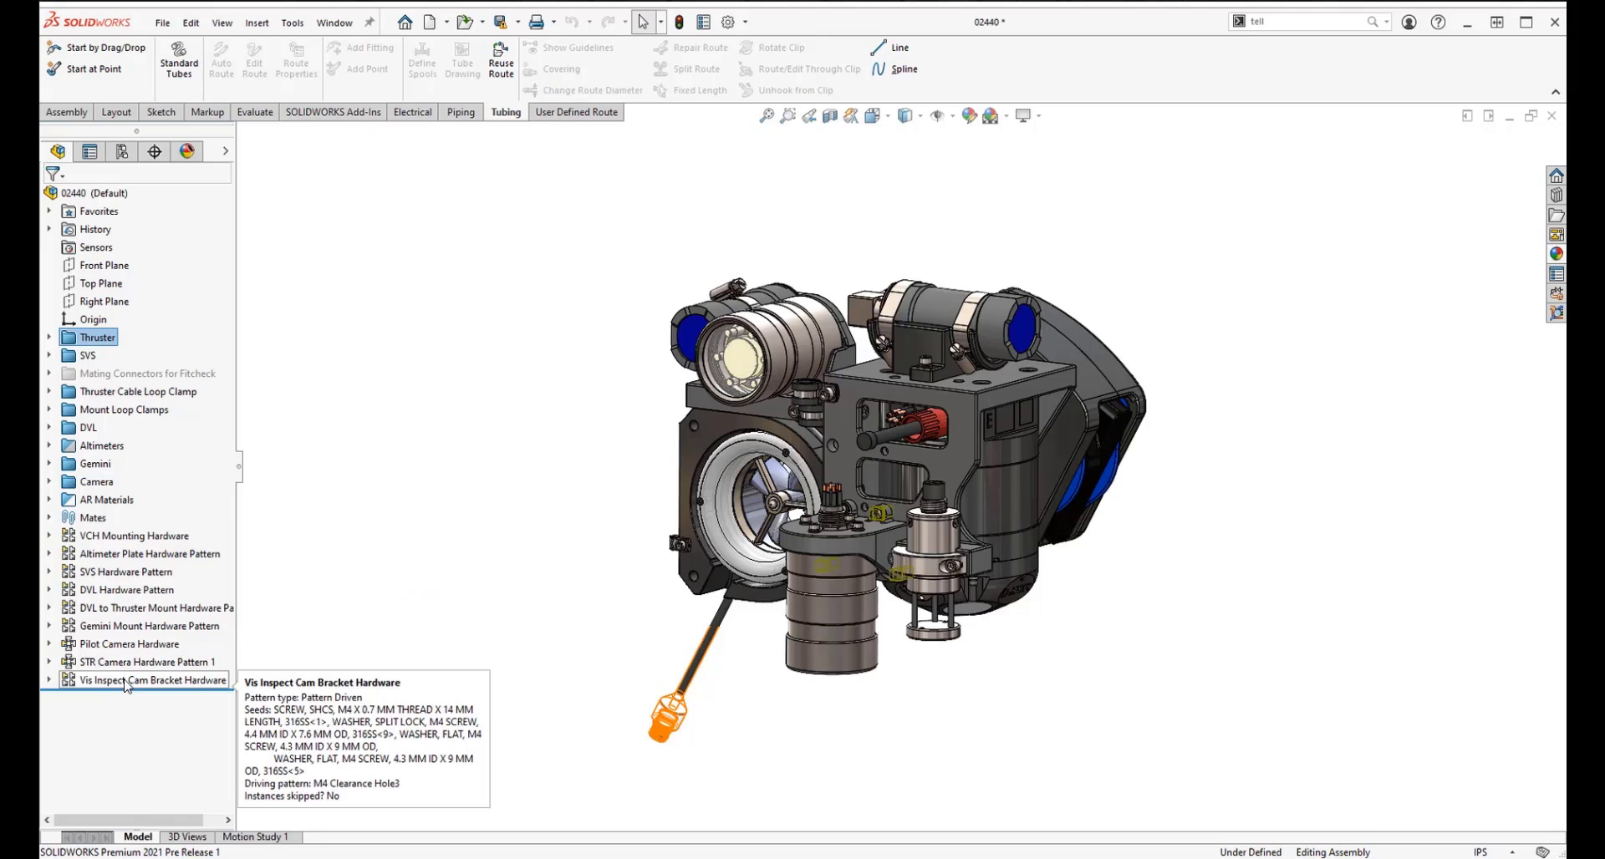
pyautogui.rightClick(147, 541)
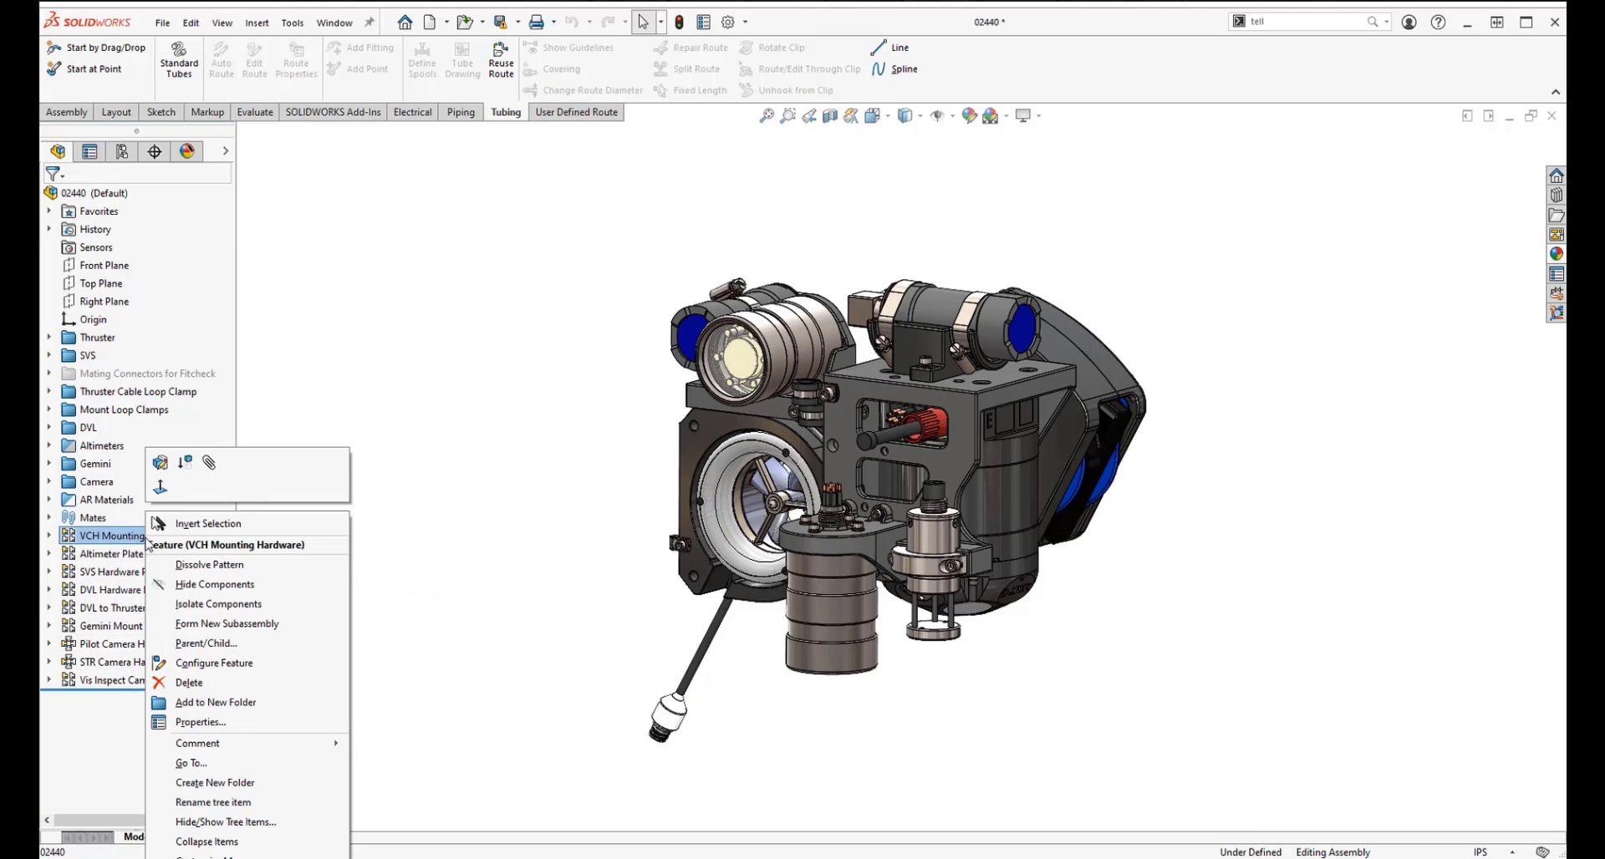
pyautogui.click(227, 704)
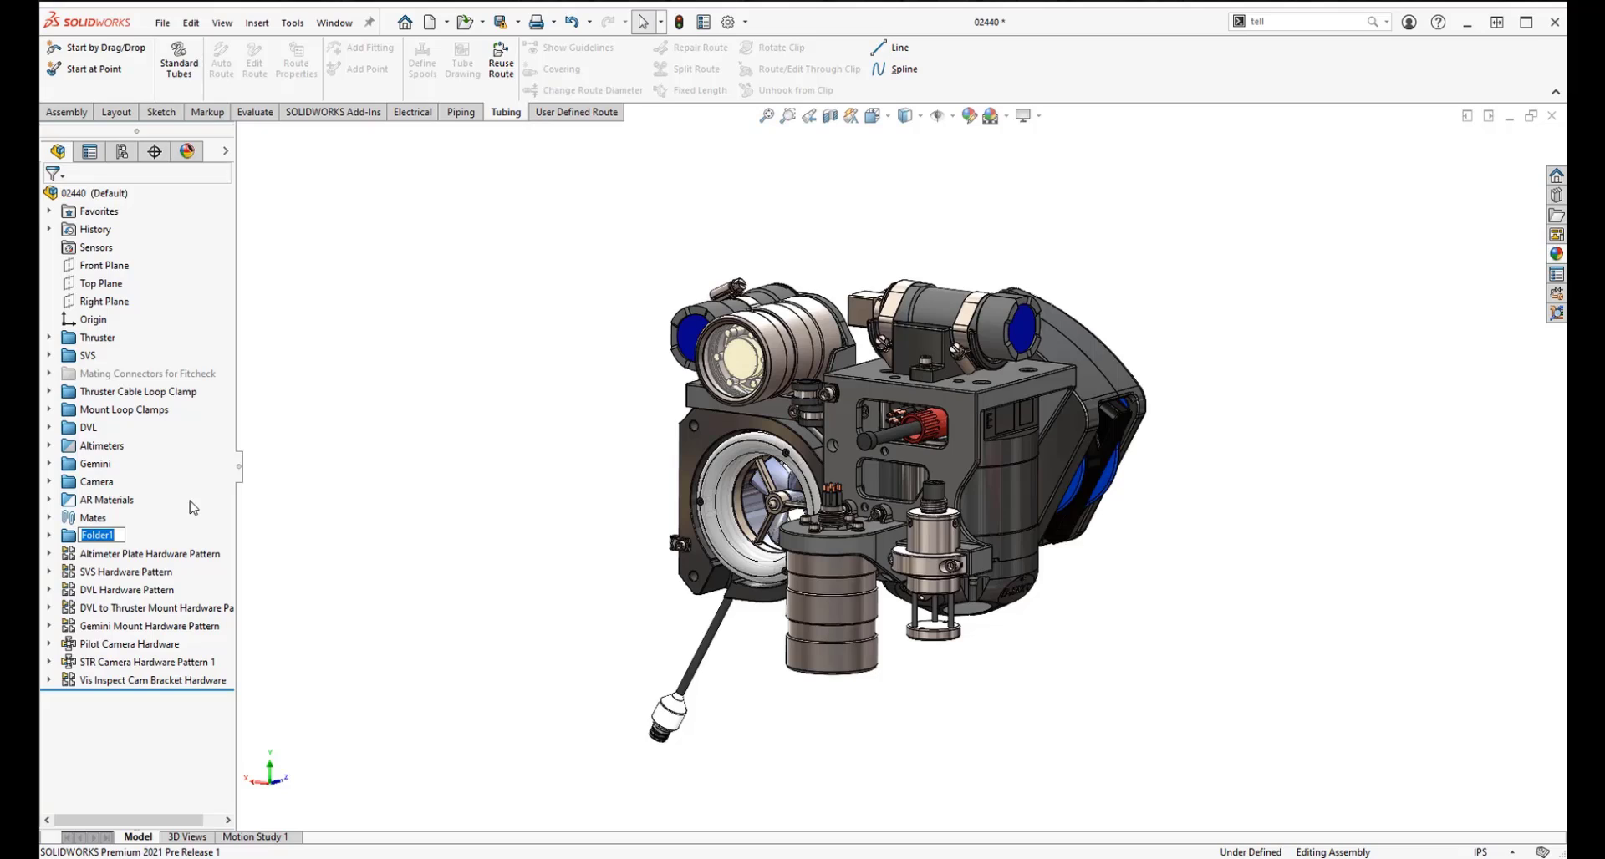
pyautogui.write('hardwar')
pyautogui.press('BackSpace')
pyautogui.press('BackSpace')
pyautogui.press('BackSpace')
pyautogui.press('BackSpace')
pyautogui.press('BackSpace')
pyautogui.press('BackSpace')
pyautogui.press('BackSpace')
pyautogui.write('Hardware')
pyautogui.press('Return')
# - Move the Pilot Camera Hardware and Vis Inspect Cam Bracket Hardware patterns into the Hardware folder, then collapse the folder
pyautogui.click(132, 555)
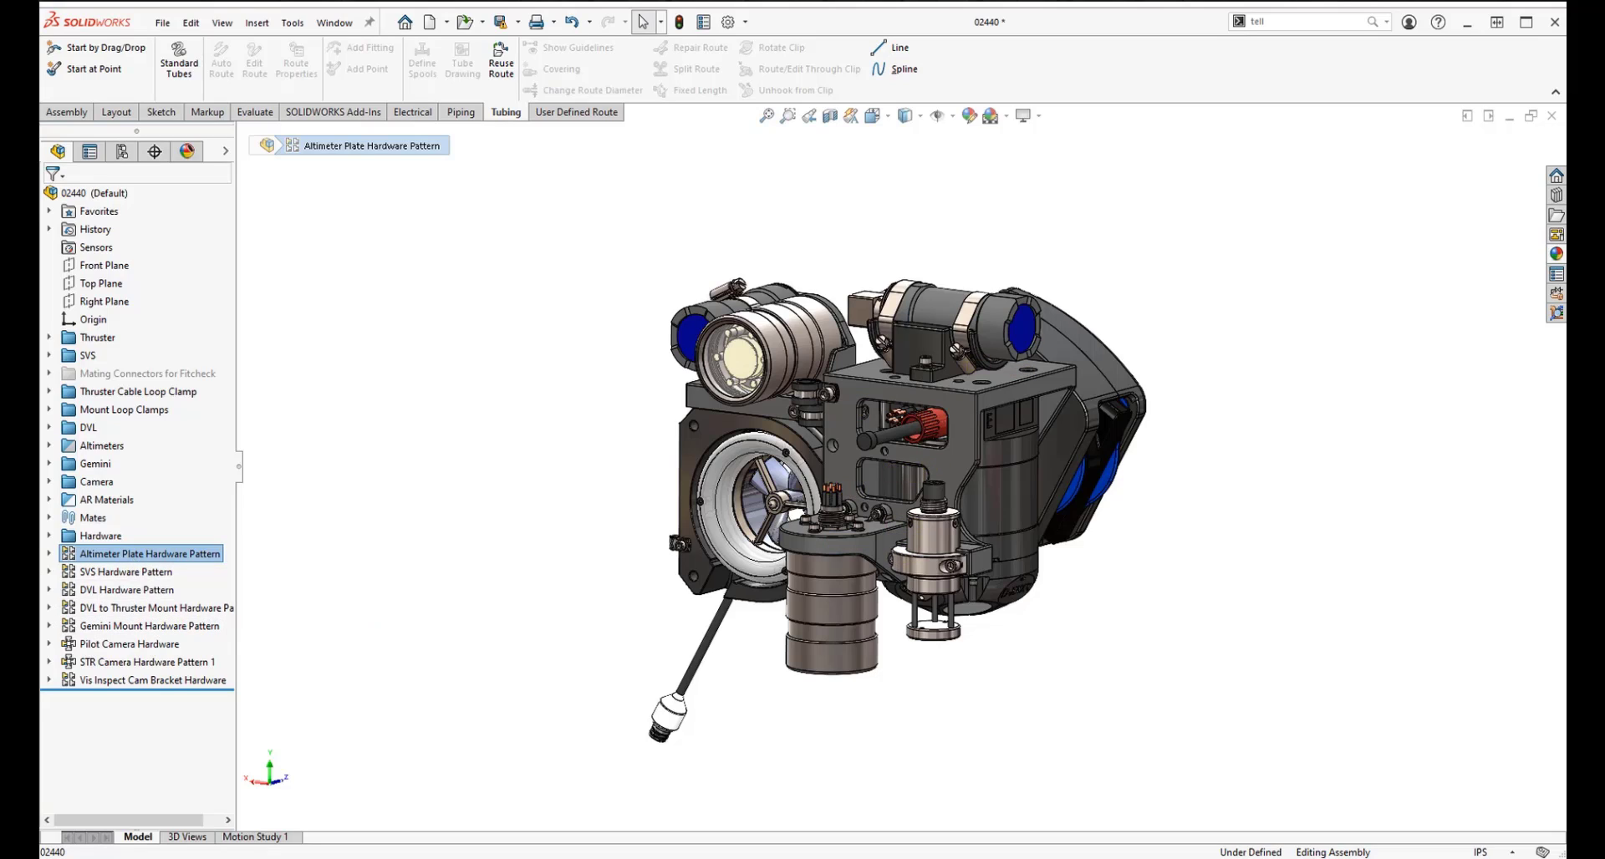
pyautogui.click(49, 536)
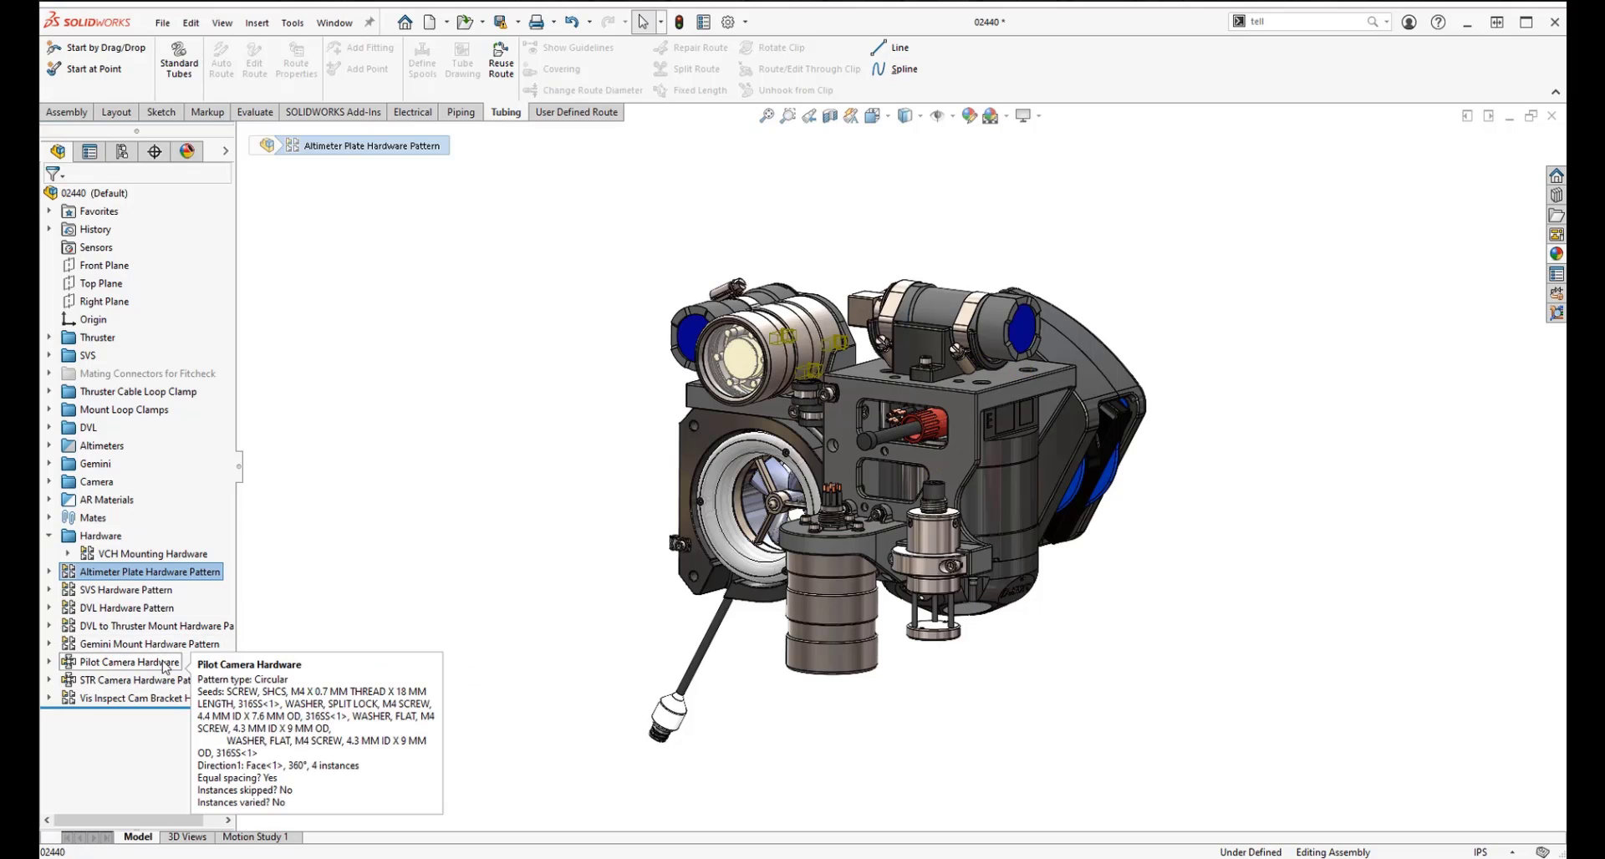
pyautogui.moveTo(152, 666); pyautogui.dragTo(180, 535)
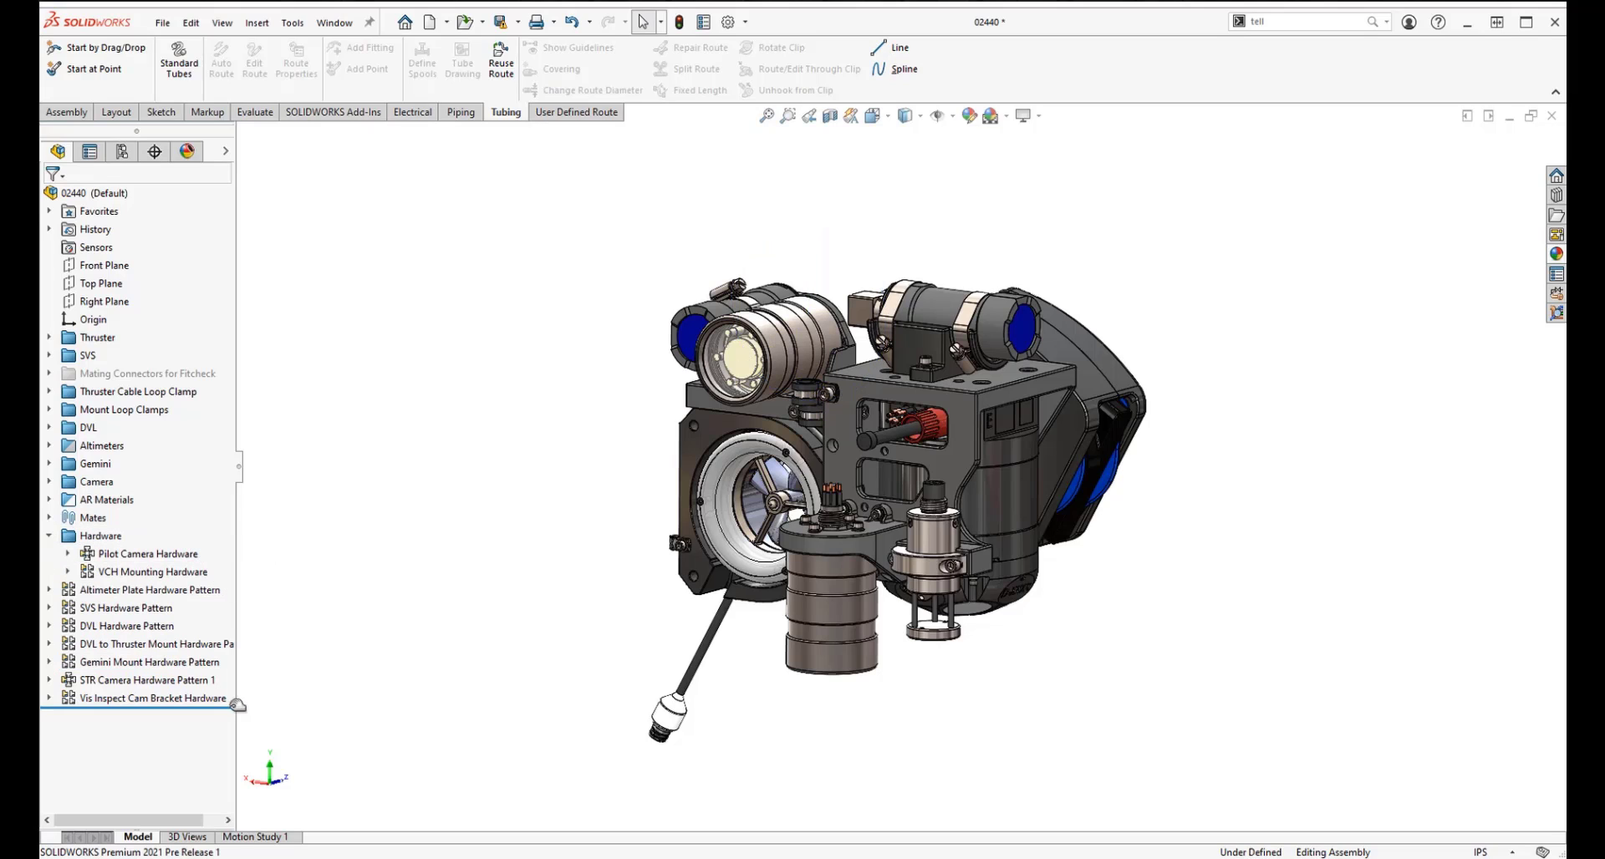
pyautogui.moveTo(177, 698); pyautogui.dragTo(153, 536)
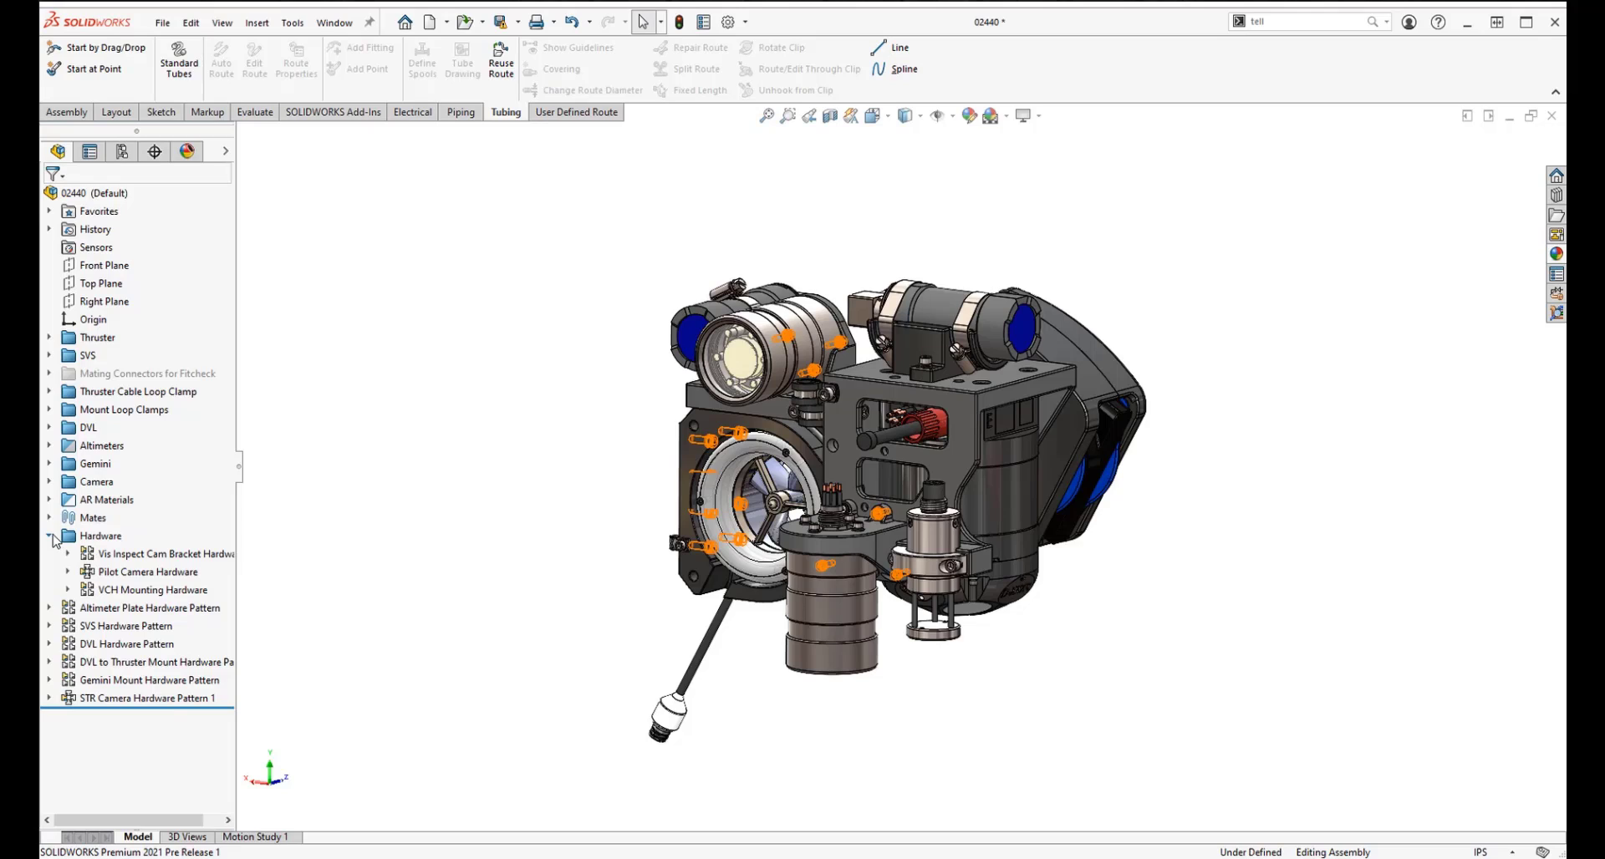
pyautogui.click(191, 557)
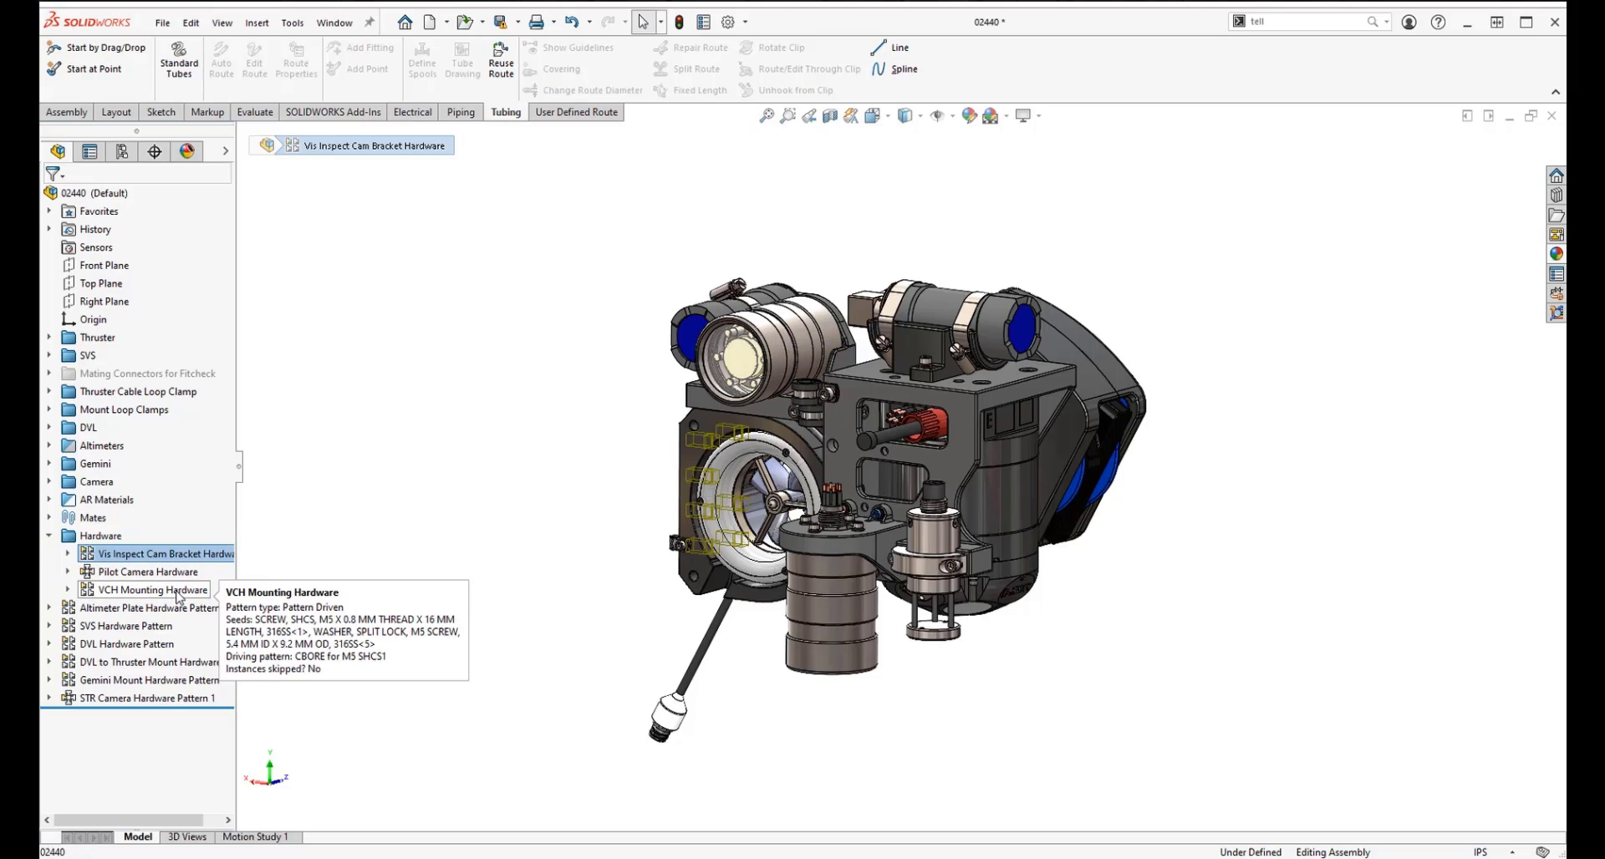
pyautogui.click(50, 537)
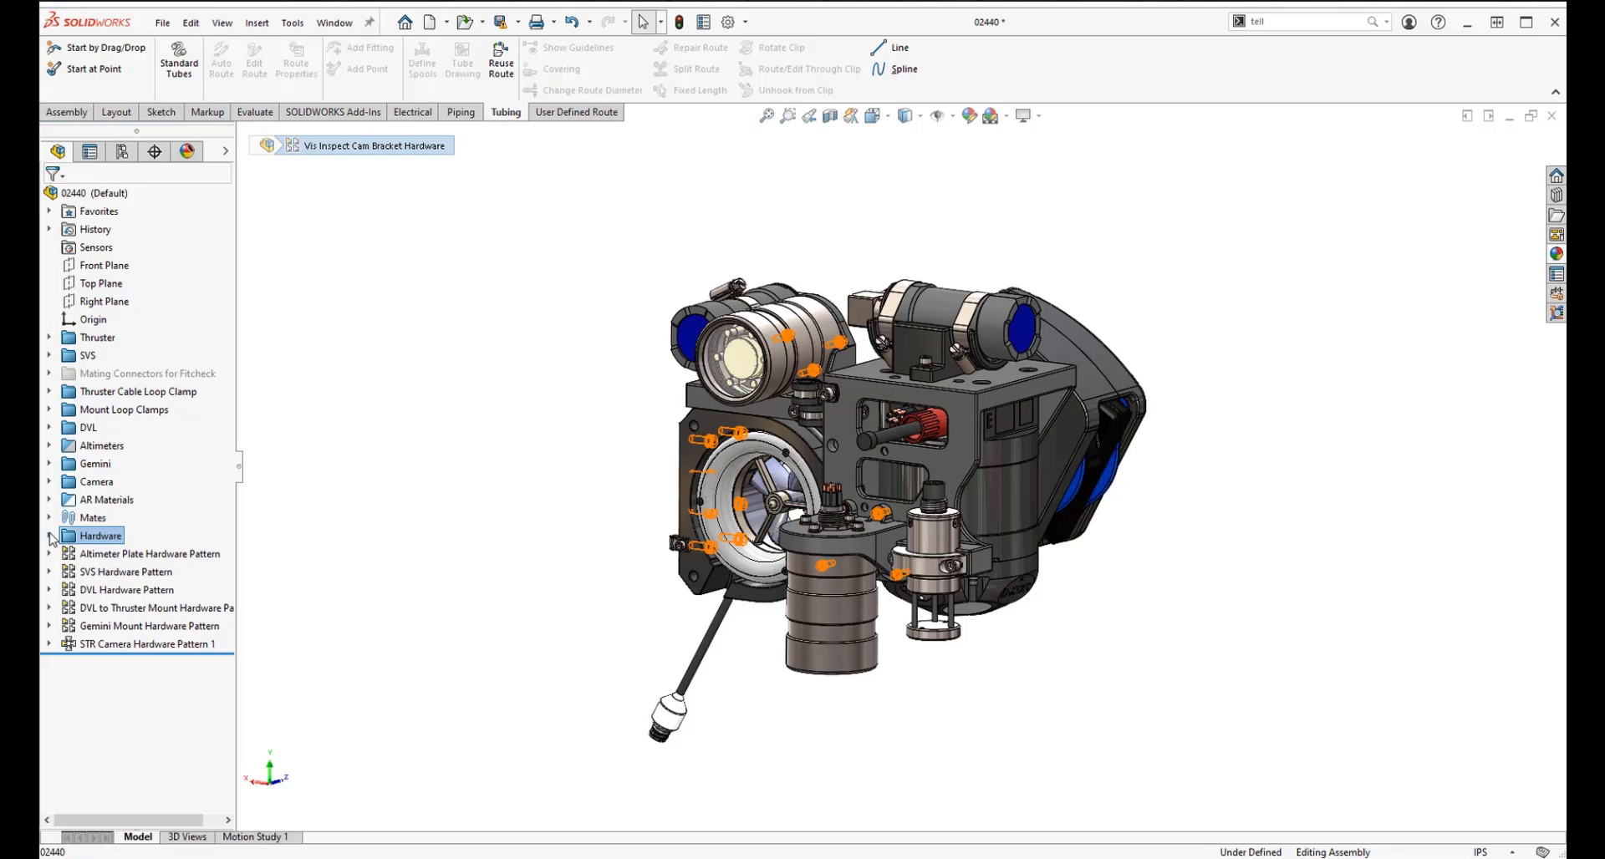
# - Add a comment to the top-level assembly 02440 reading "Take a look at Cbore selection" and save it
pyautogui.rightClick(124, 198)
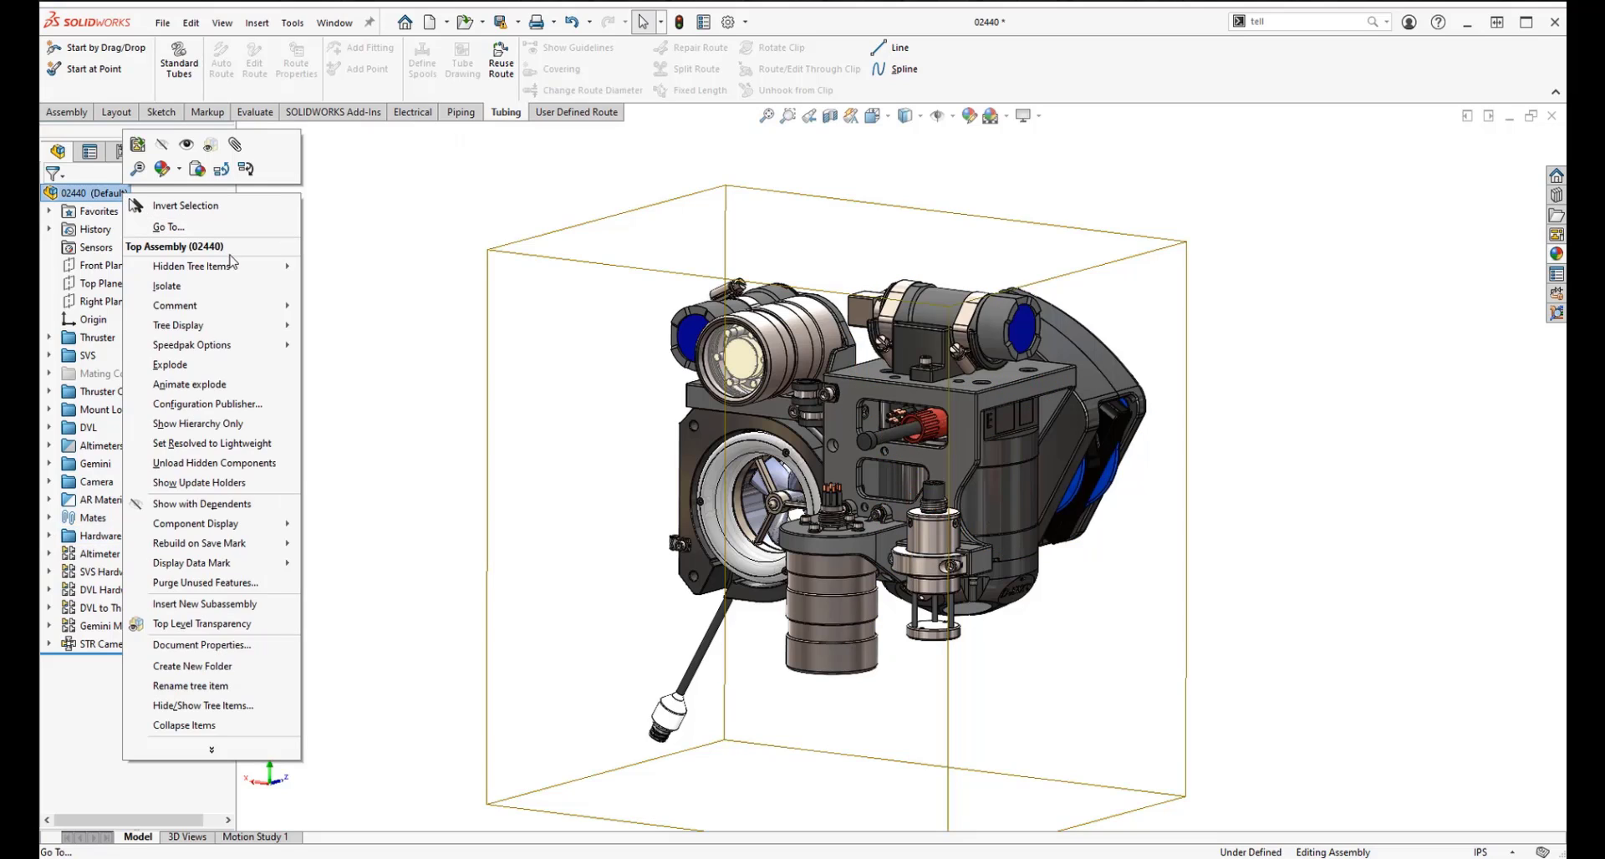
pyautogui.moveTo(241, 314)
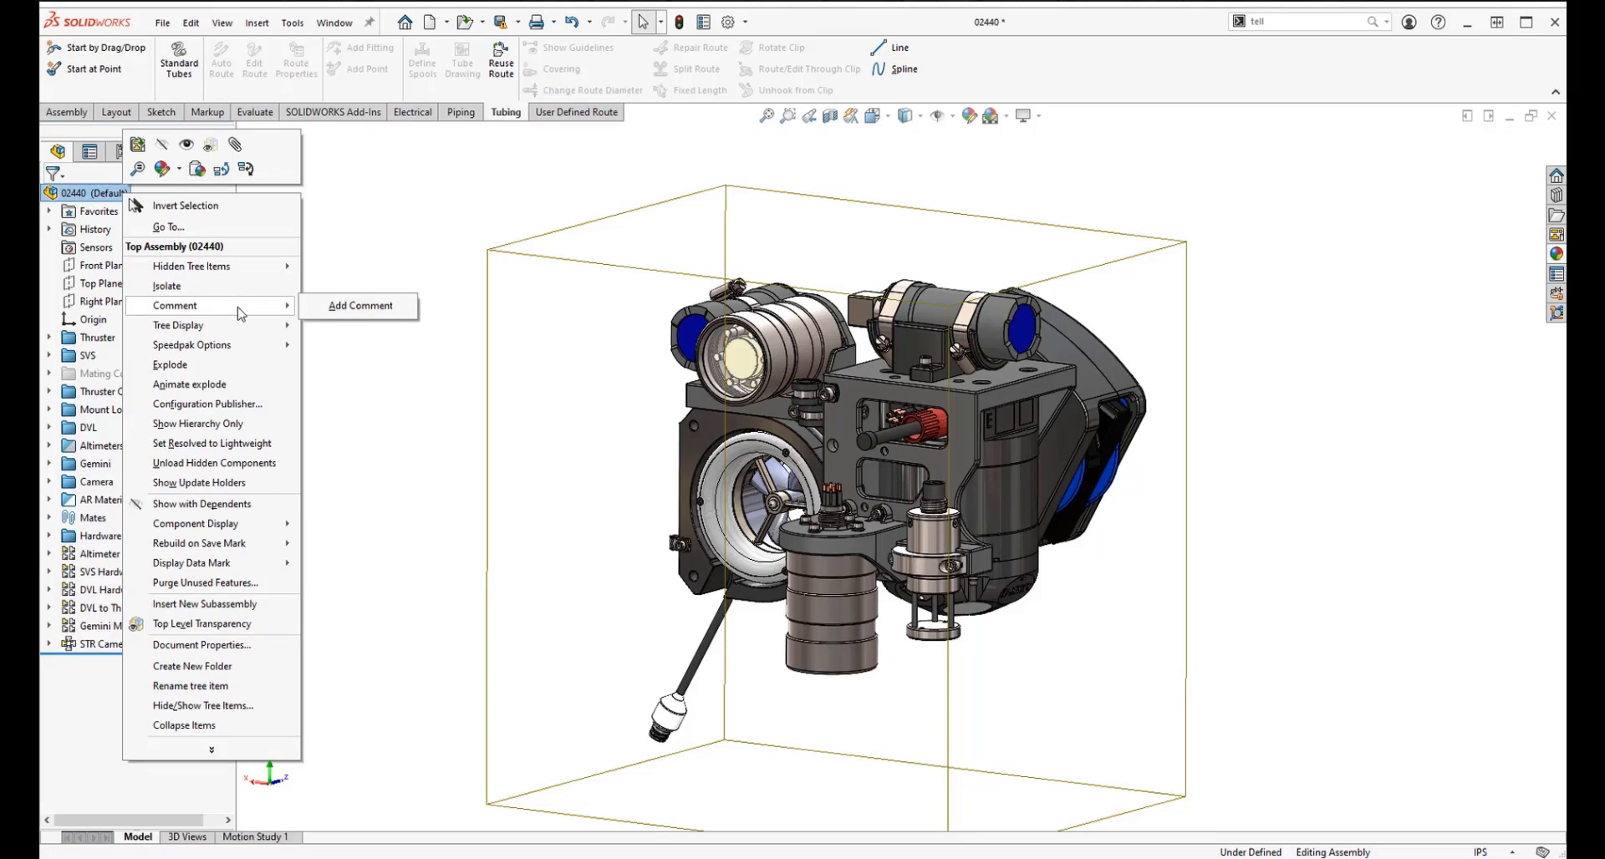
pyautogui.click(364, 306)
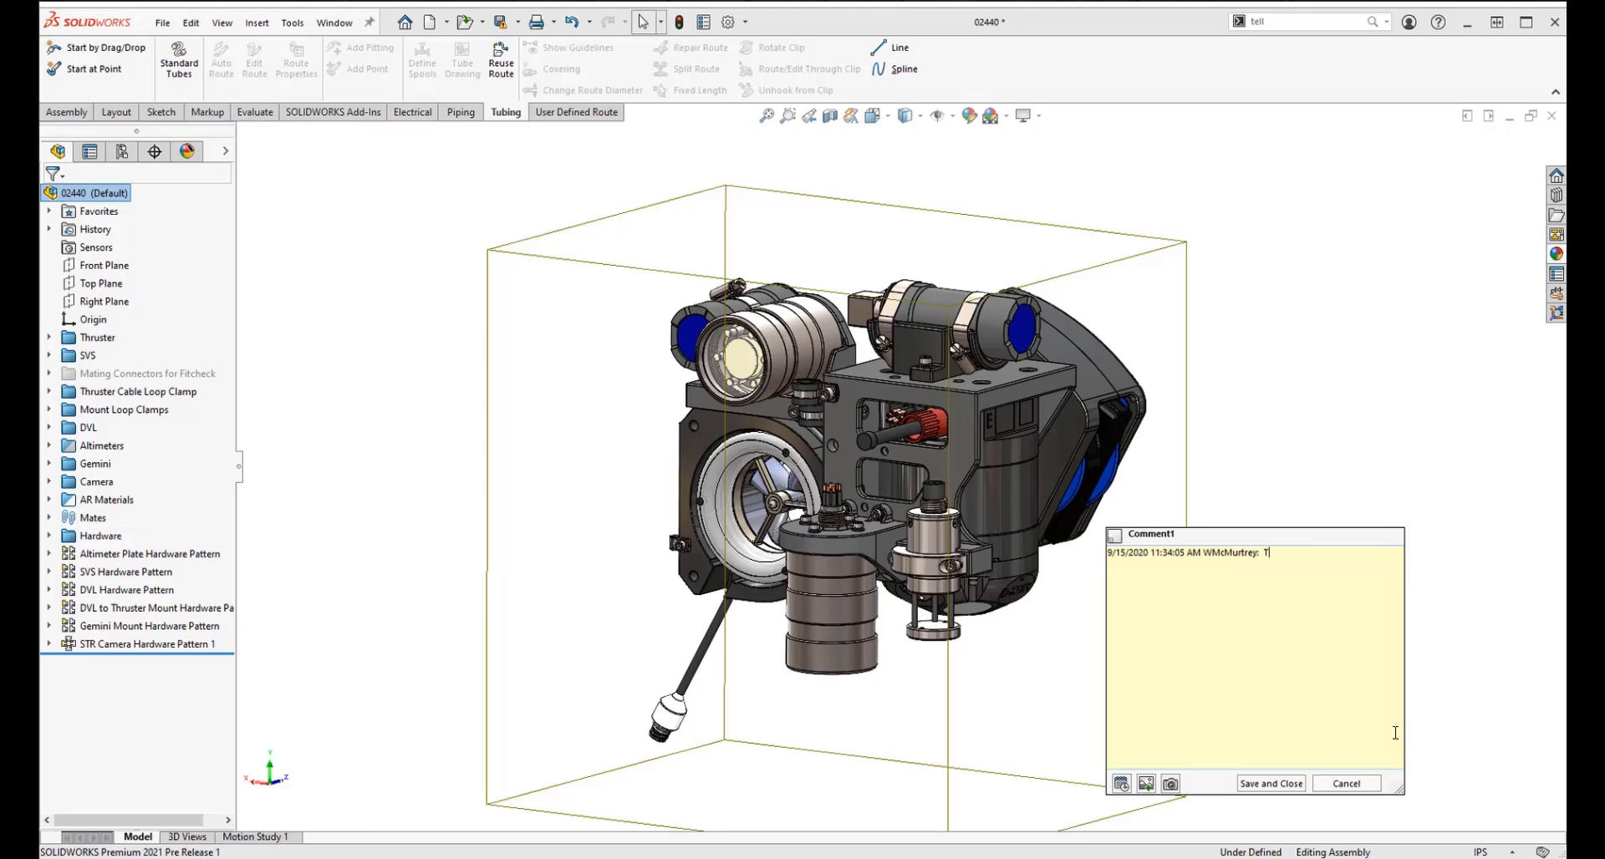
pyautogui.write('Take a look at Cn')
pyautogui.press('BackSpace')
pyautogui.write('bore selection')
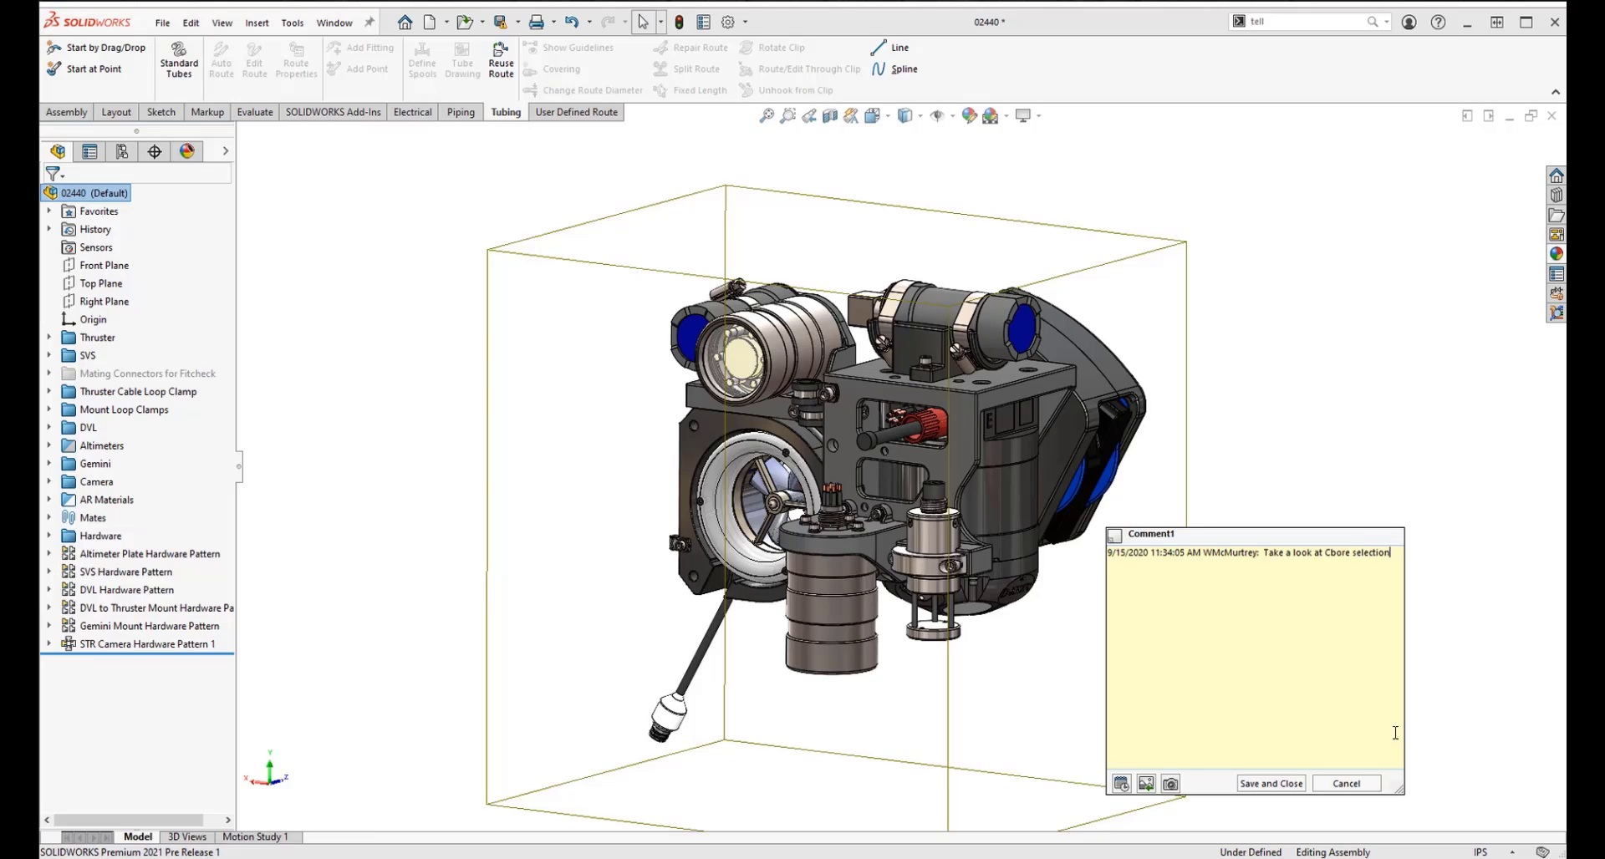
pyautogui.click(1147, 784)
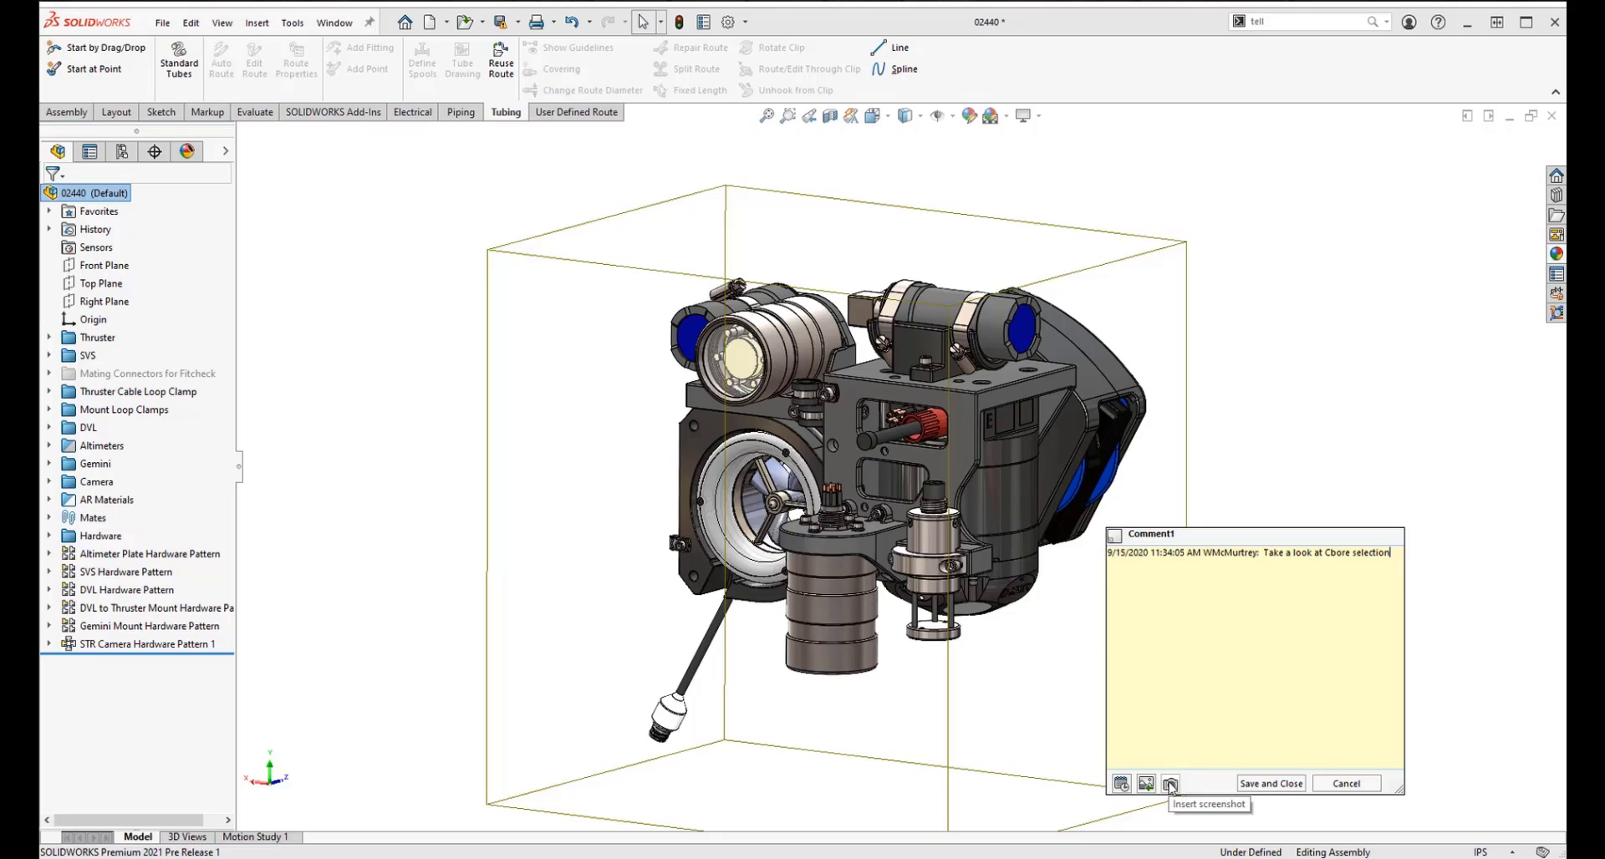
pyautogui.click(1258, 784)
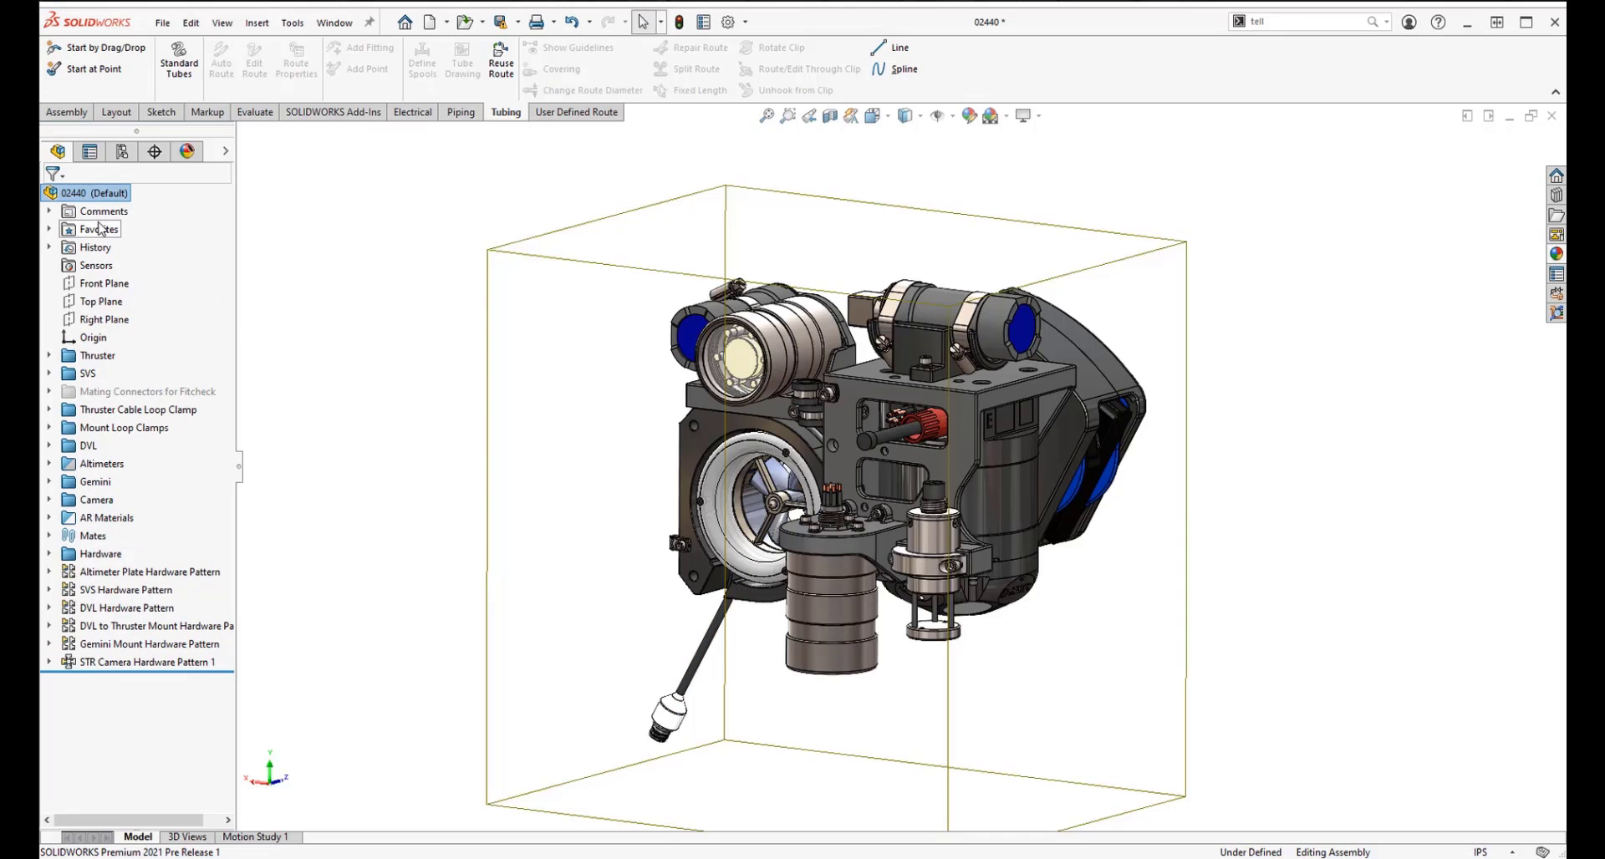
# - Expand the Comments folder and preview the text of the saved comment
pyautogui.click(49, 211)
pyautogui.moveTo(118, 239)
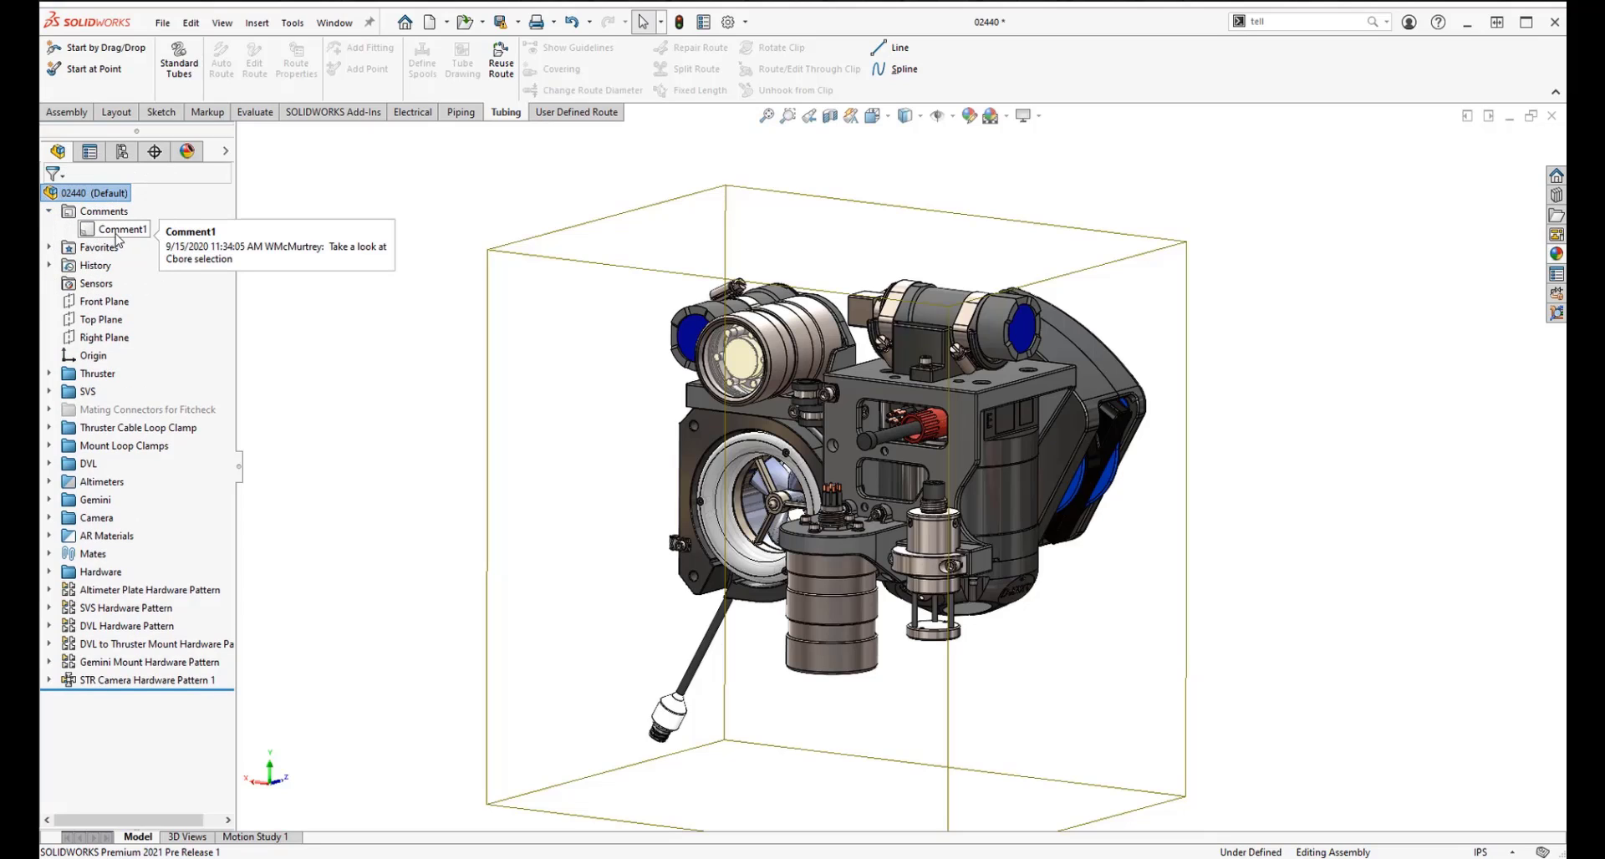
pyautogui.click(312, 398)
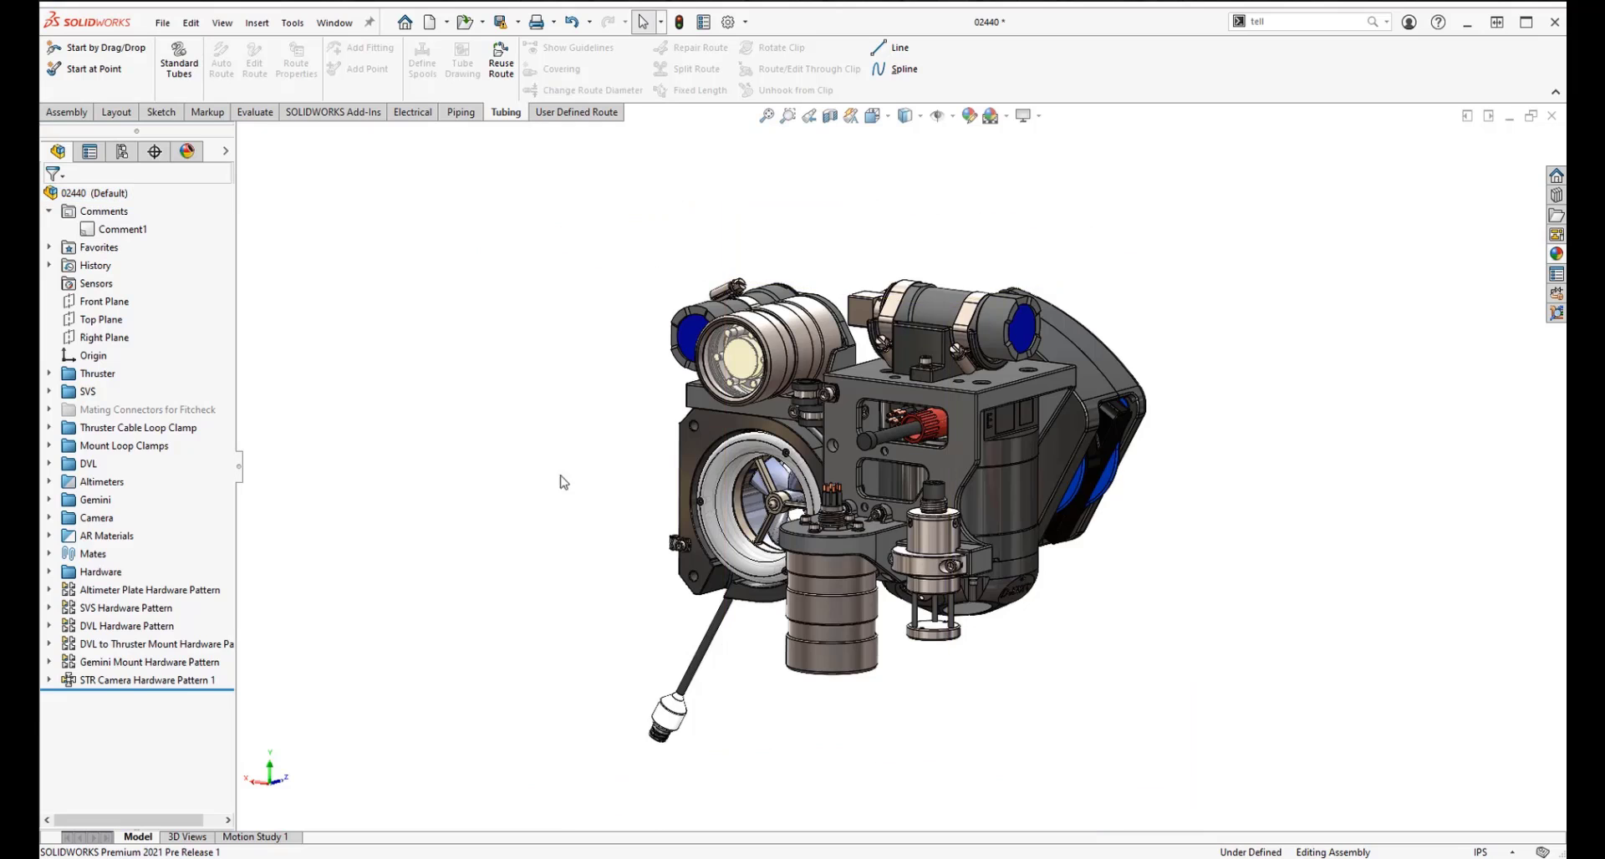
# - Insert a screenshot of a close-up of the thruster and connector area into the existing comment and save it
pyautogui.scroll(-5, 909, 483)
pyautogui.scroll(-2, 909, 475)
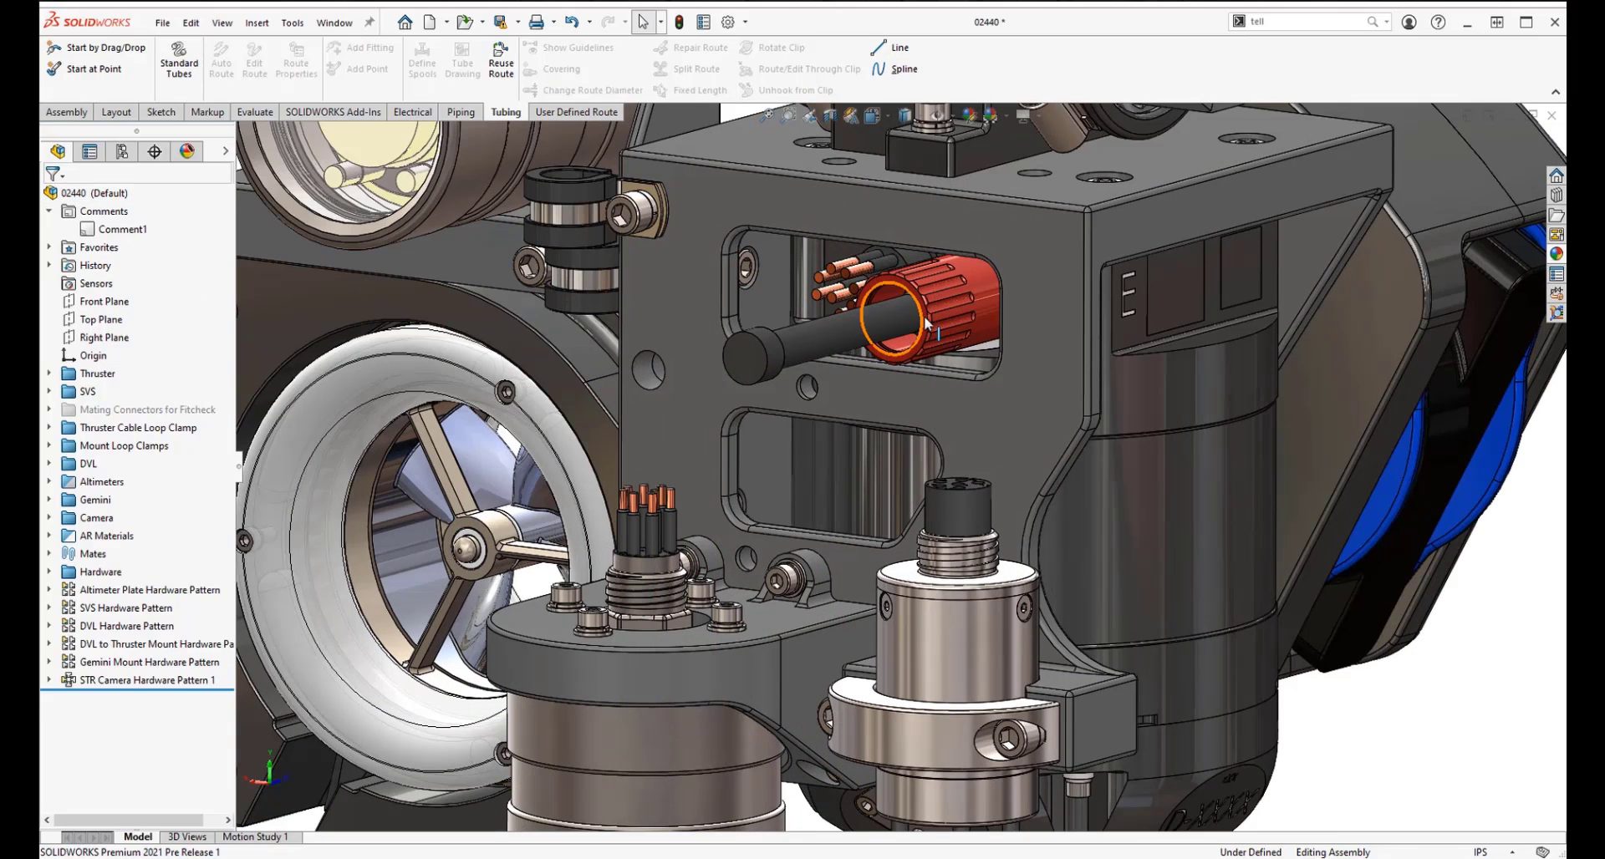
pyautogui.scroll(5, 808, 393)
pyautogui.scroll(-4, 773, 418)
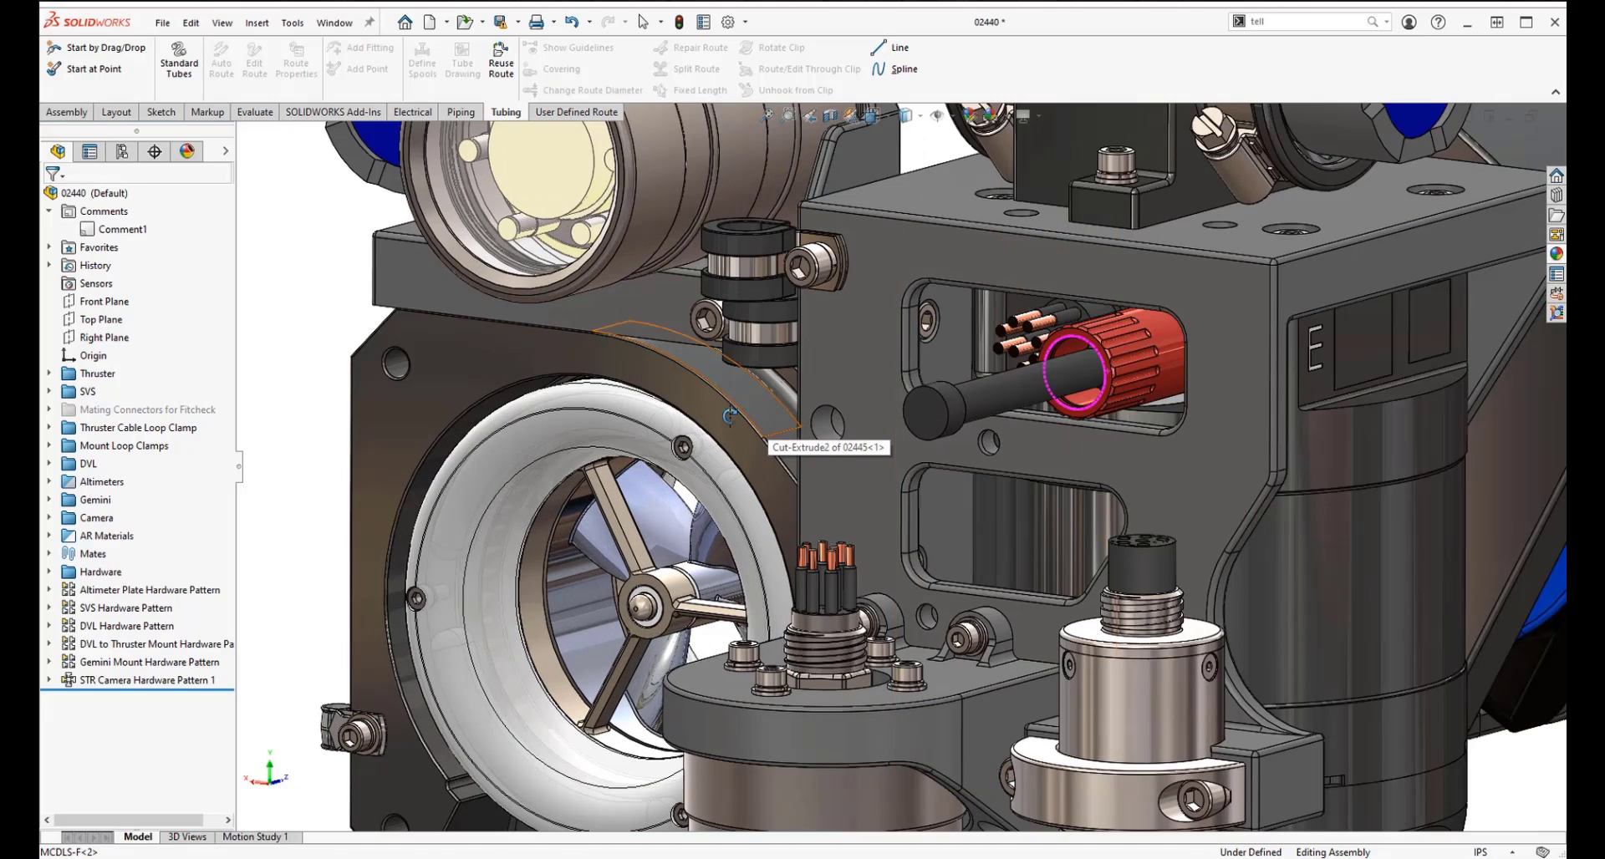
pyautogui.rightClick(127, 230)
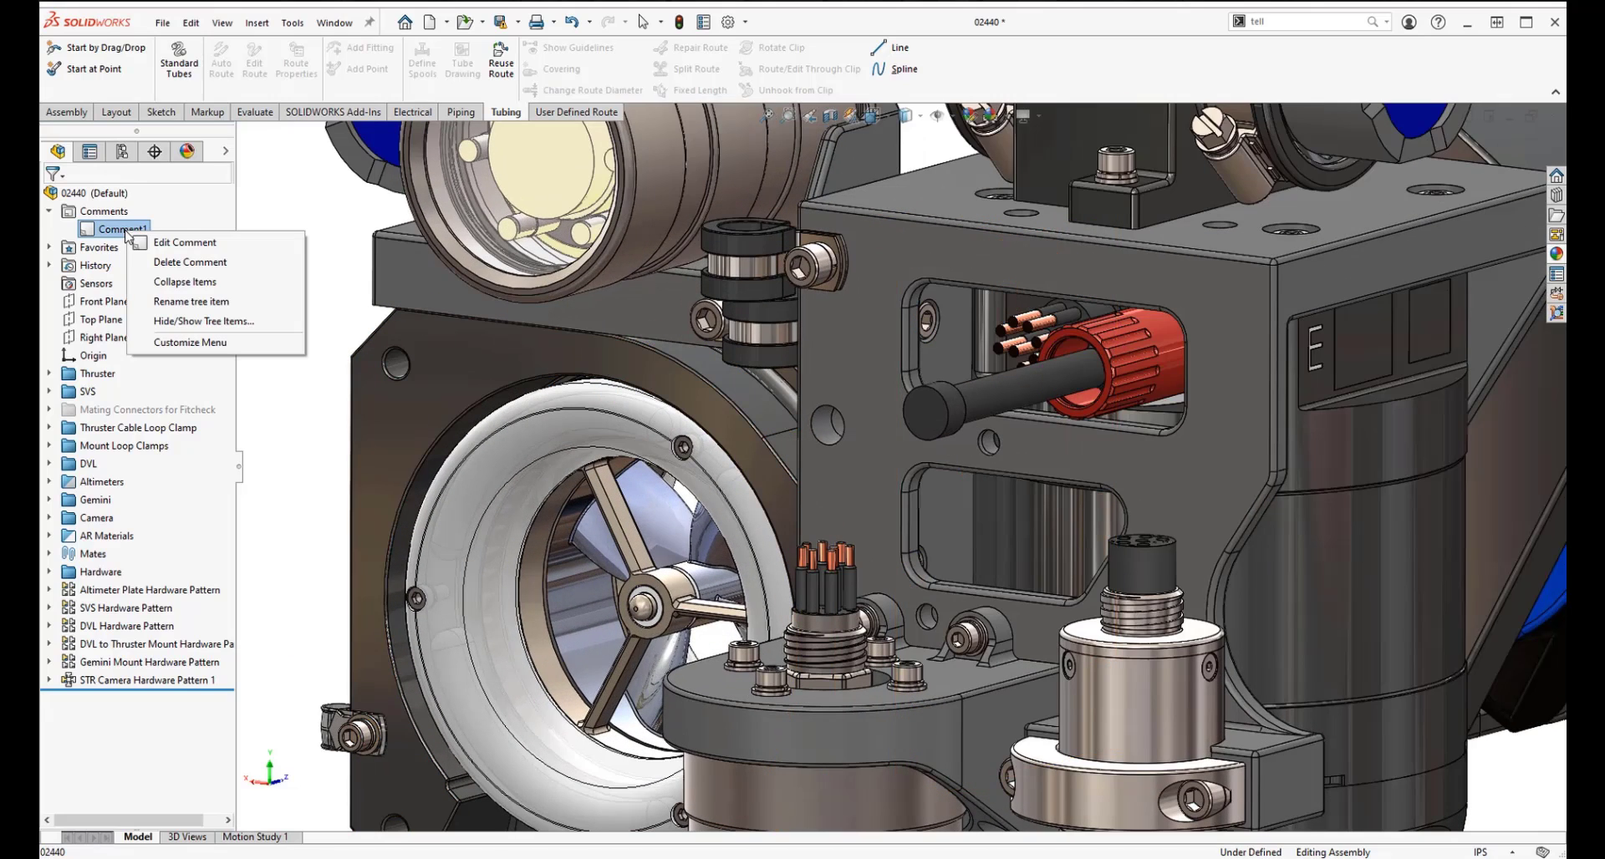
pyautogui.click(180, 243)
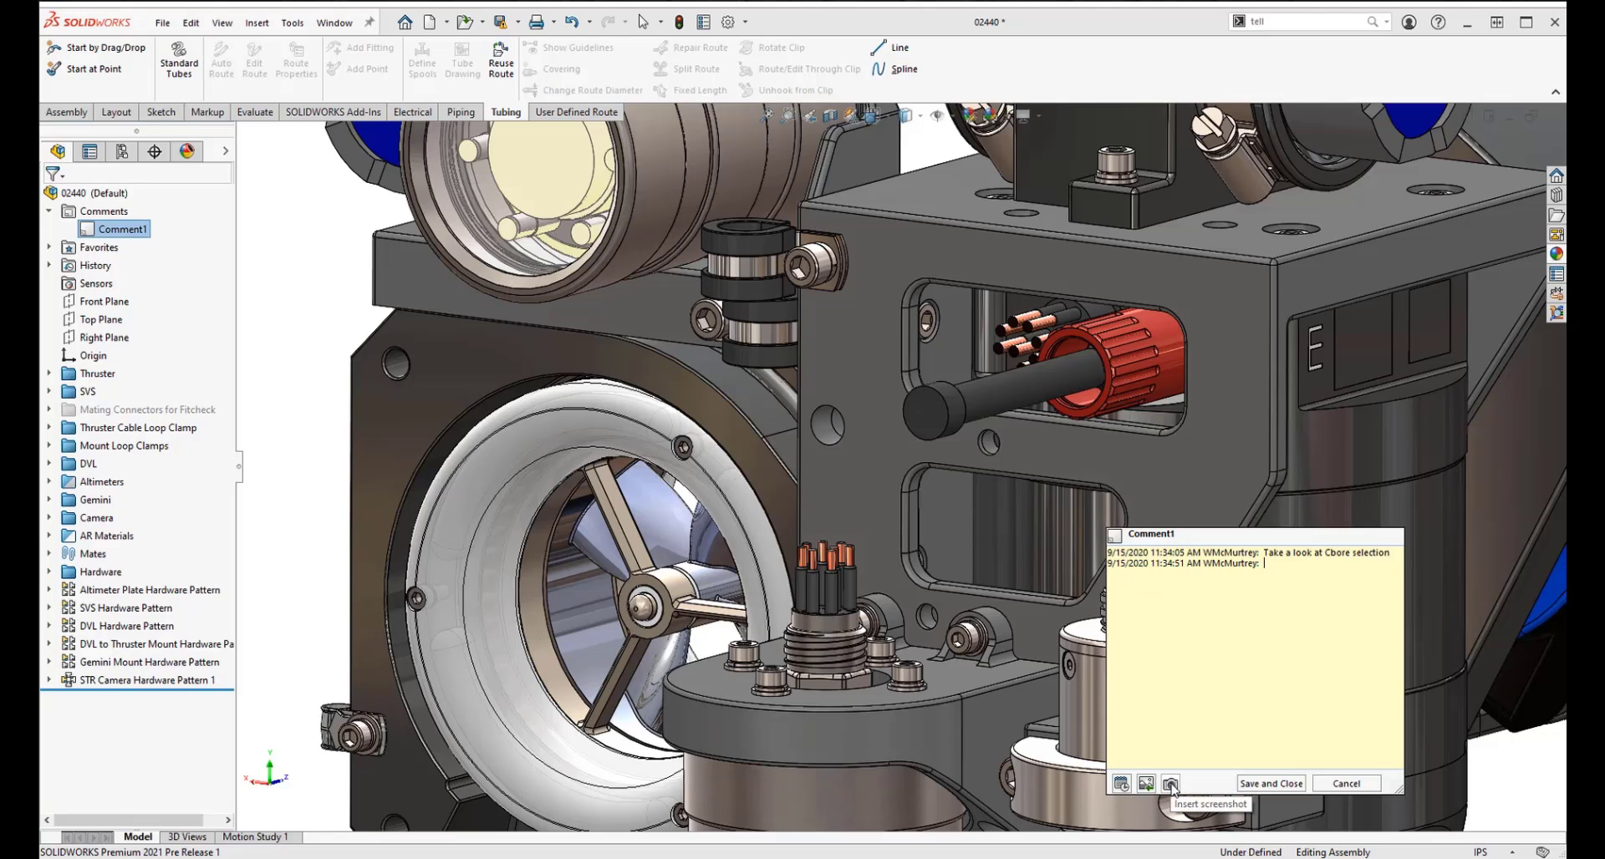
pyautogui.click(1170, 783)
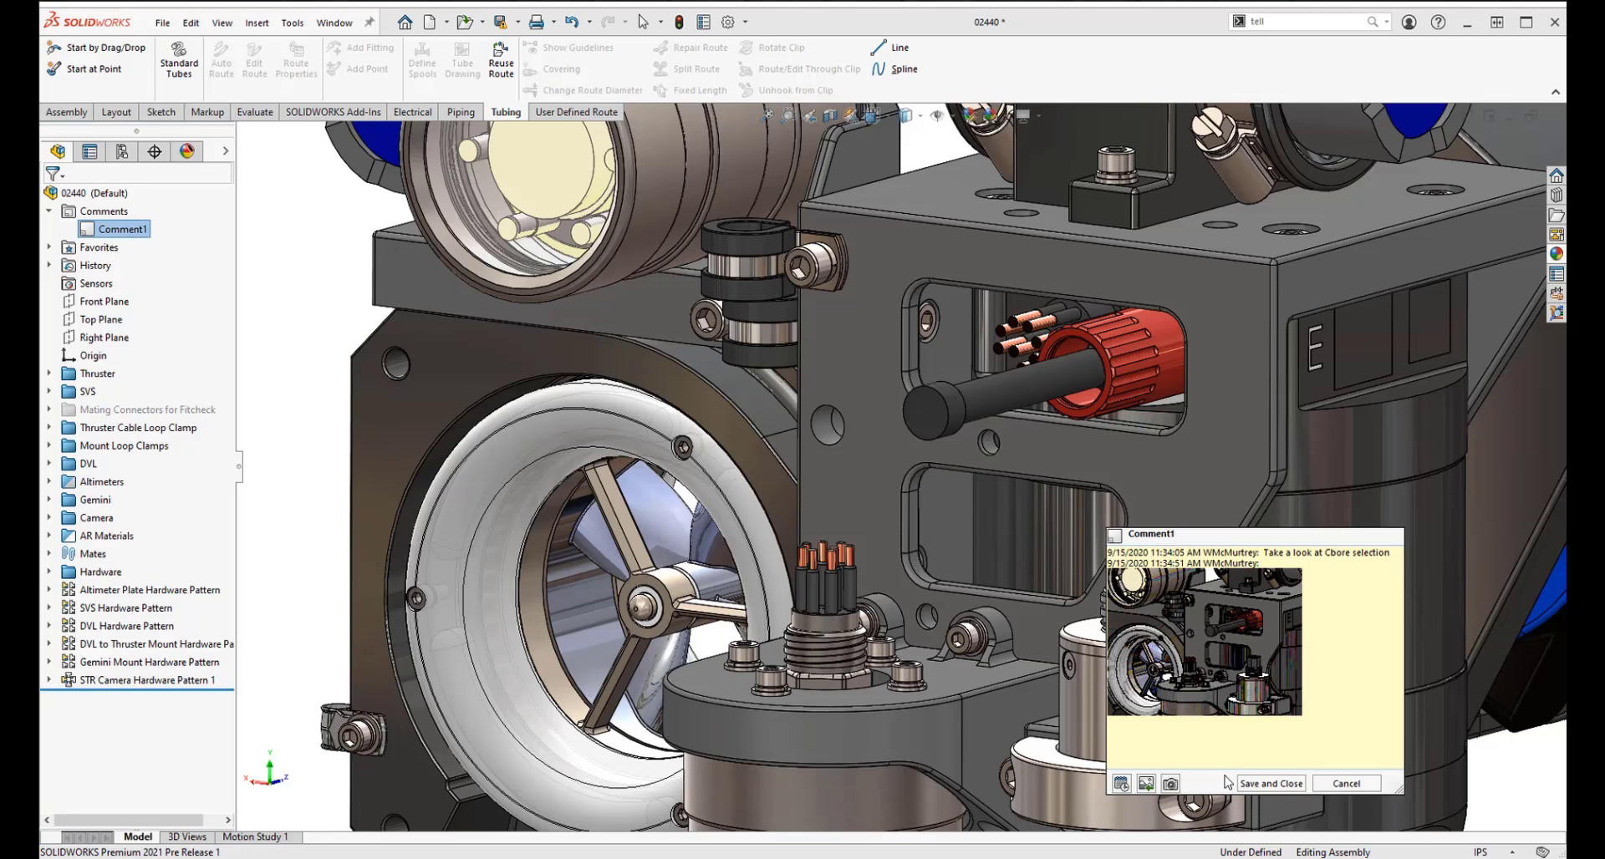
pyautogui.click(1271, 784)
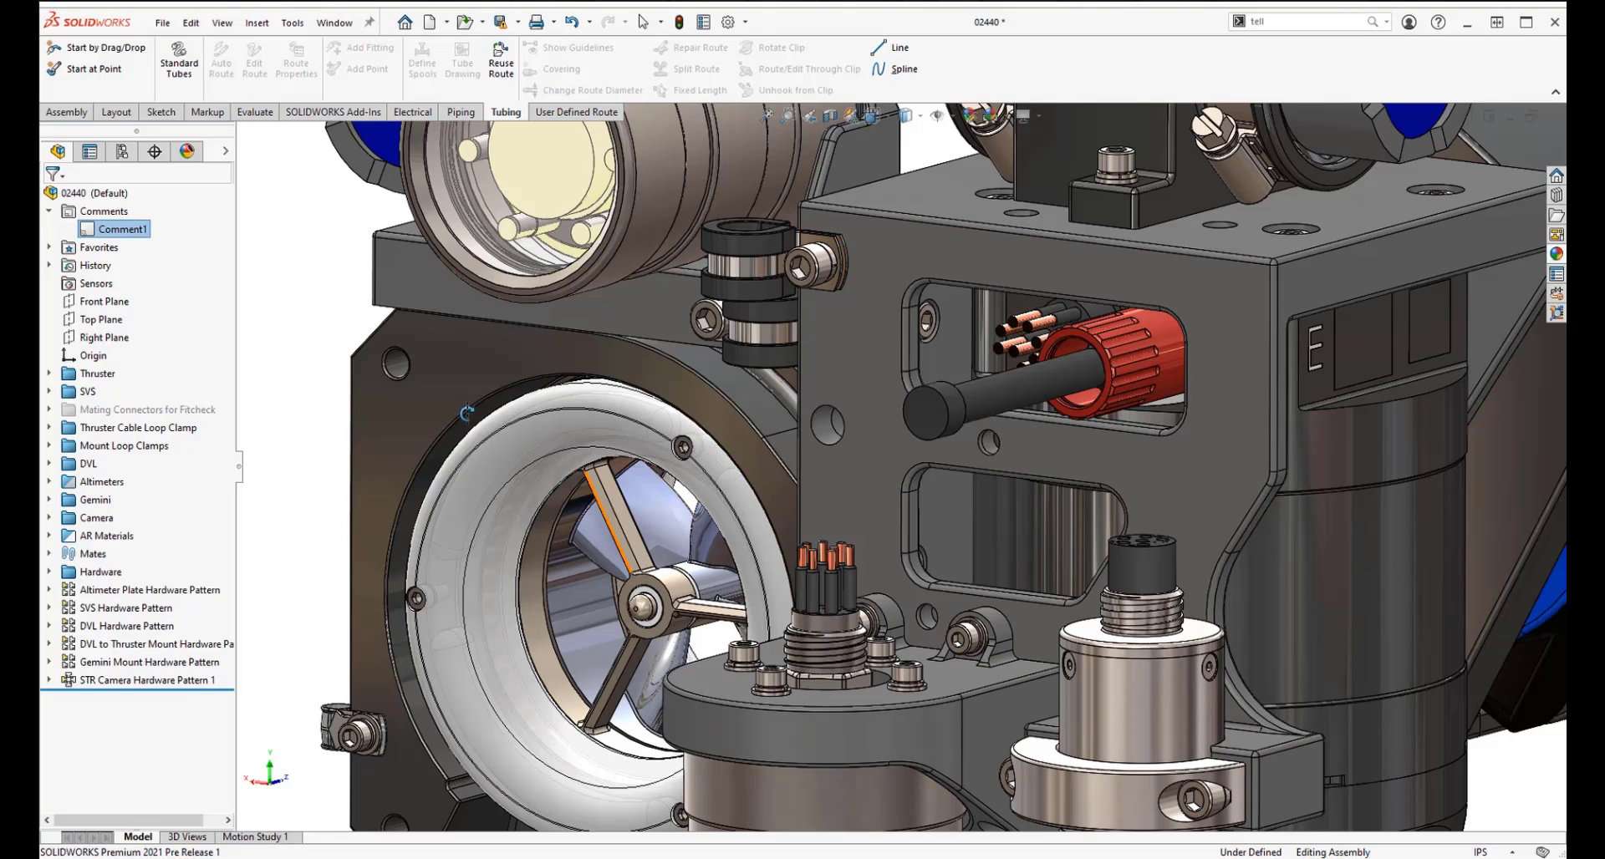
pyautogui.moveTo(108, 234)
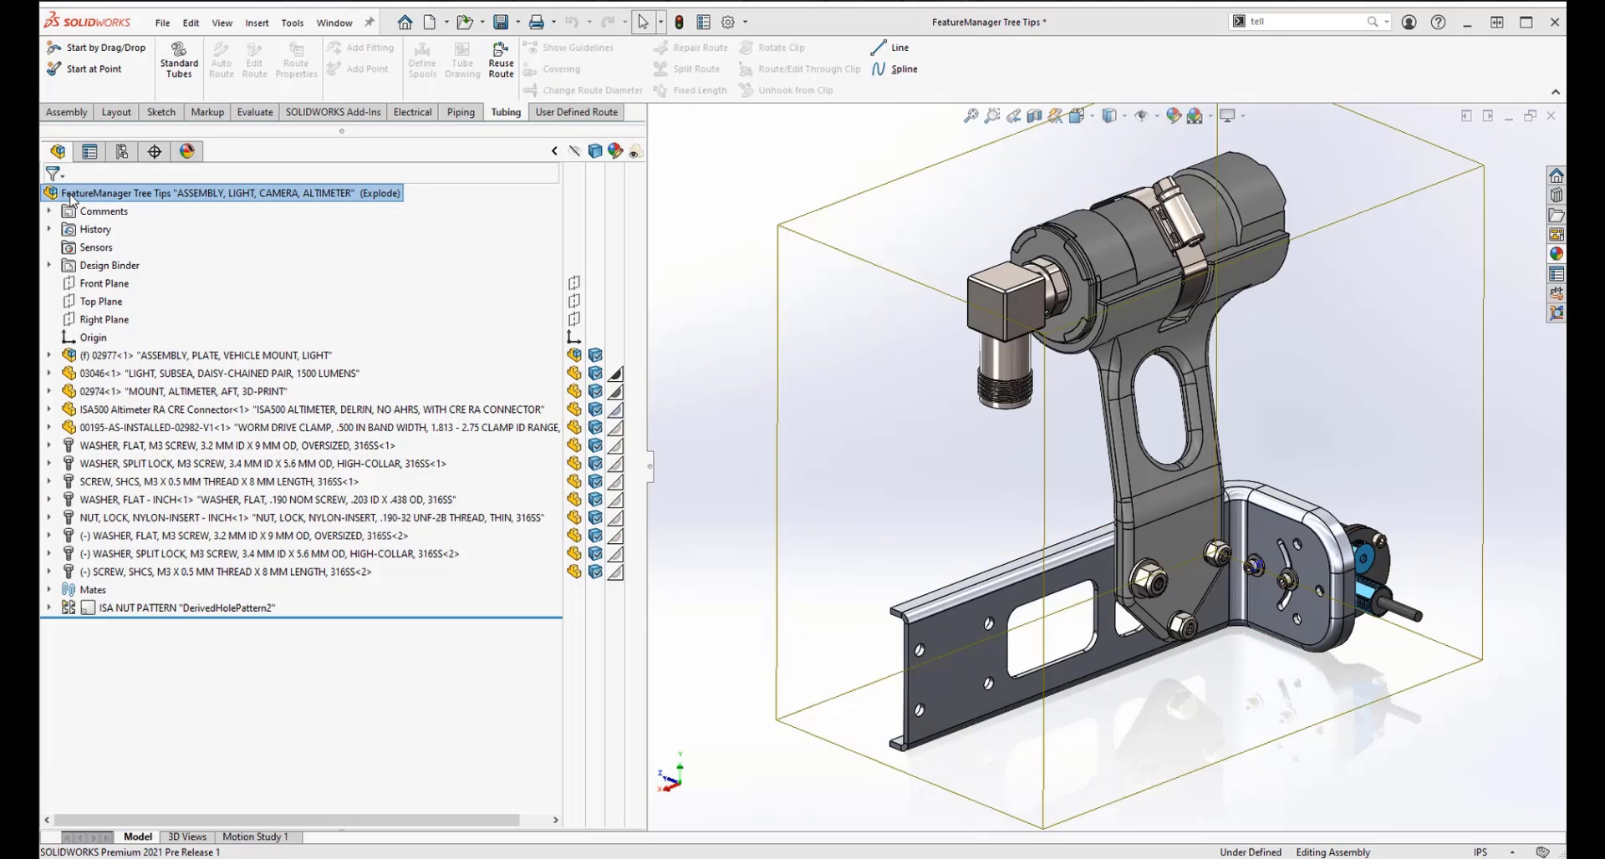
# - Enable Group Component Instances in the tree display of the FeatureManager Tree Tips assembly
pyautogui.rightClick(229, 199)
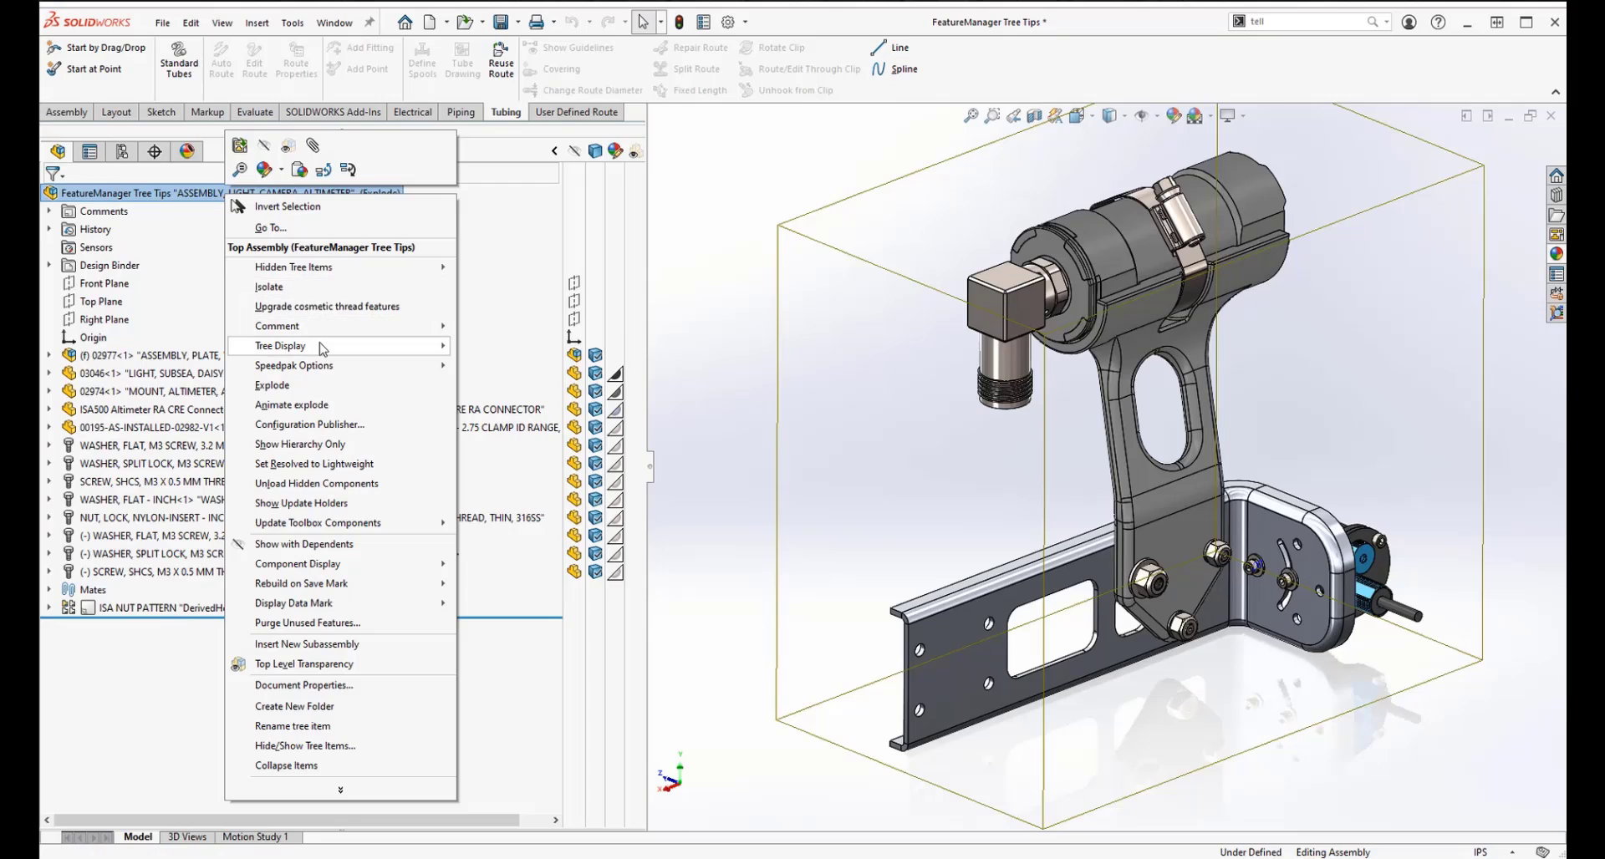
pyautogui.moveTo(322, 349)
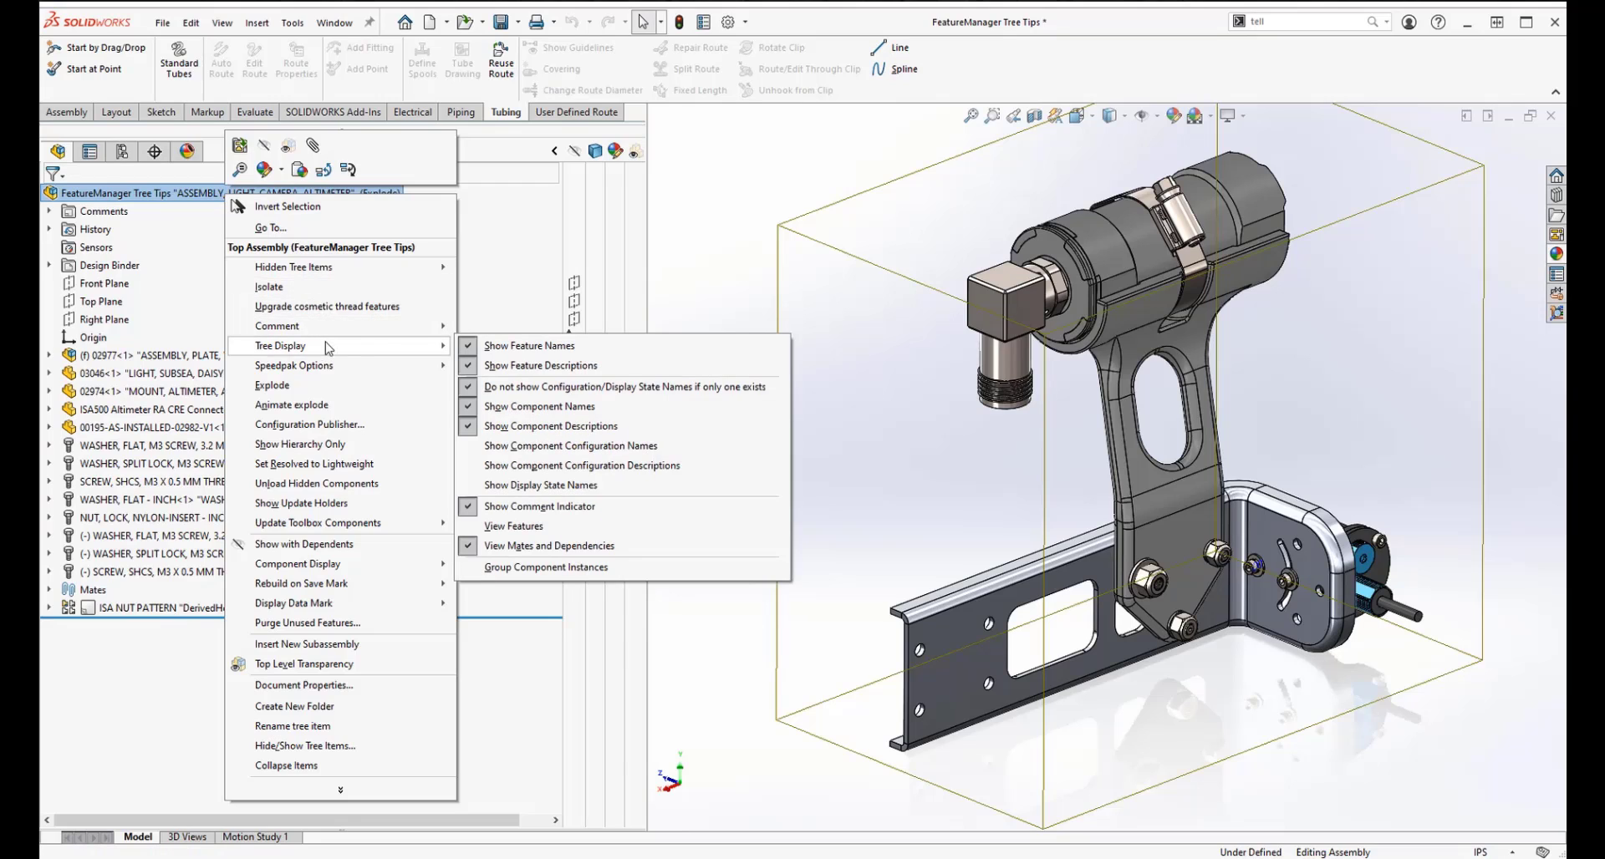
pyautogui.click(528, 568)
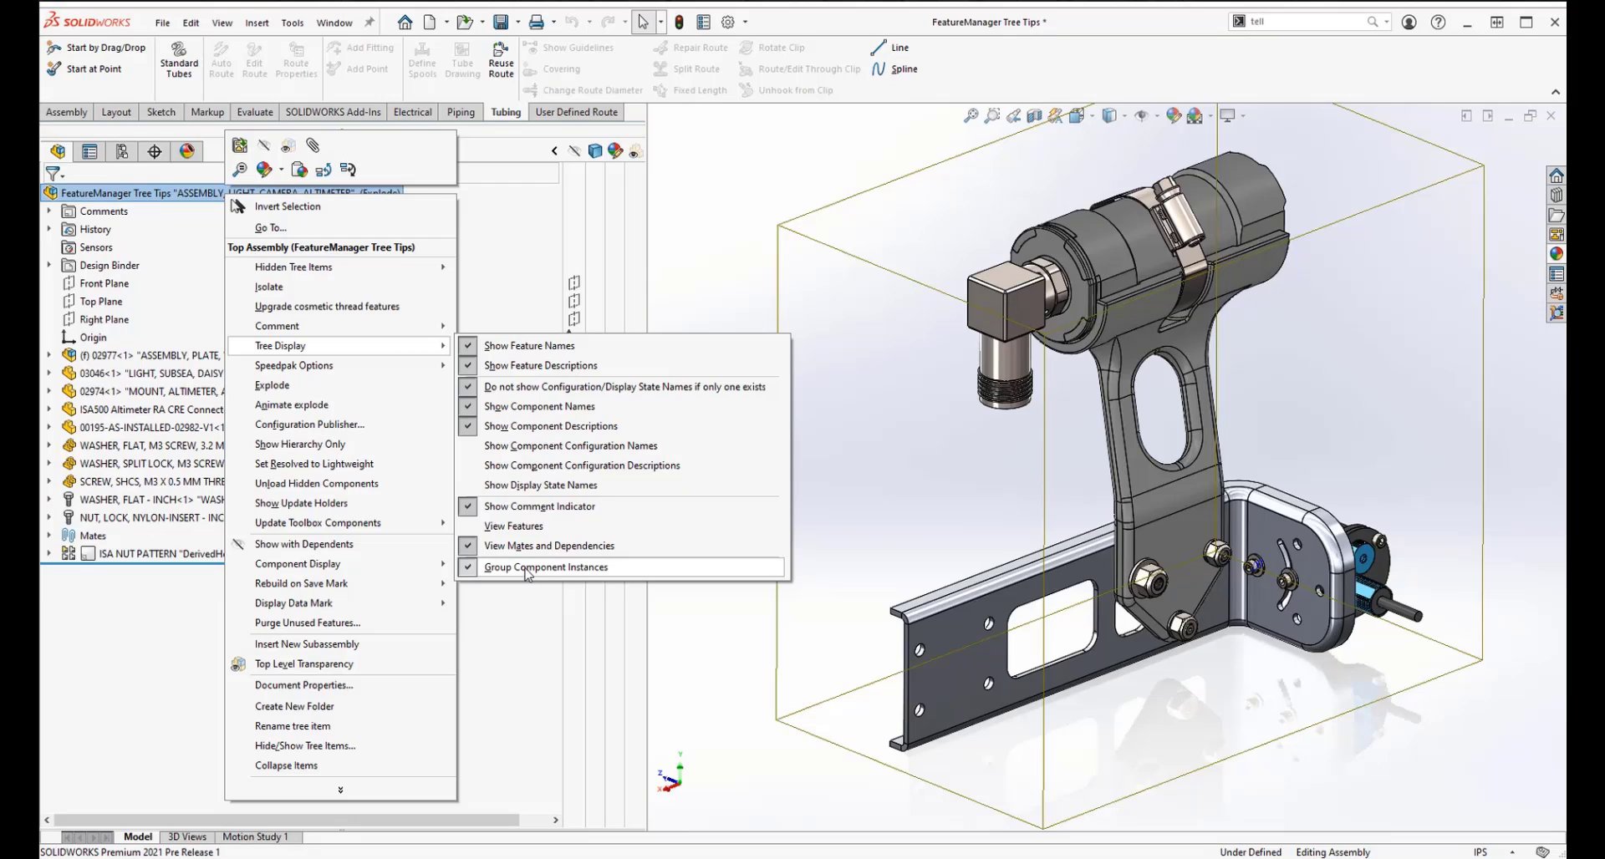
pyautogui.click(139, 645)
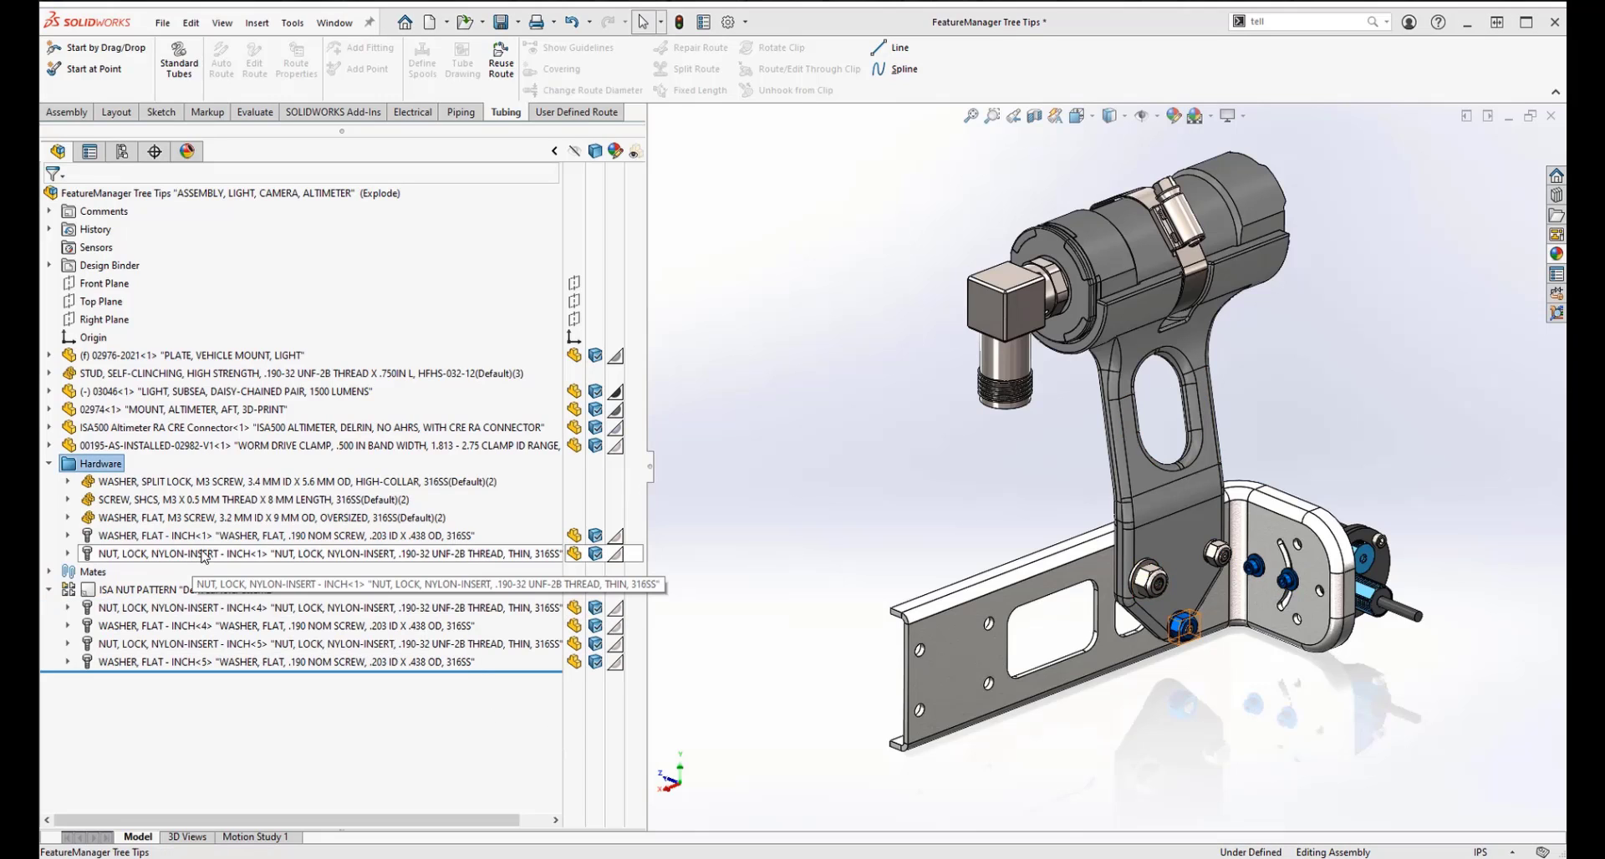
# - Examine the ISA NUT PATTERN up close, comparing its lock nut and washer instances in the tree and on the bracket
pyautogui.click(187, 598)
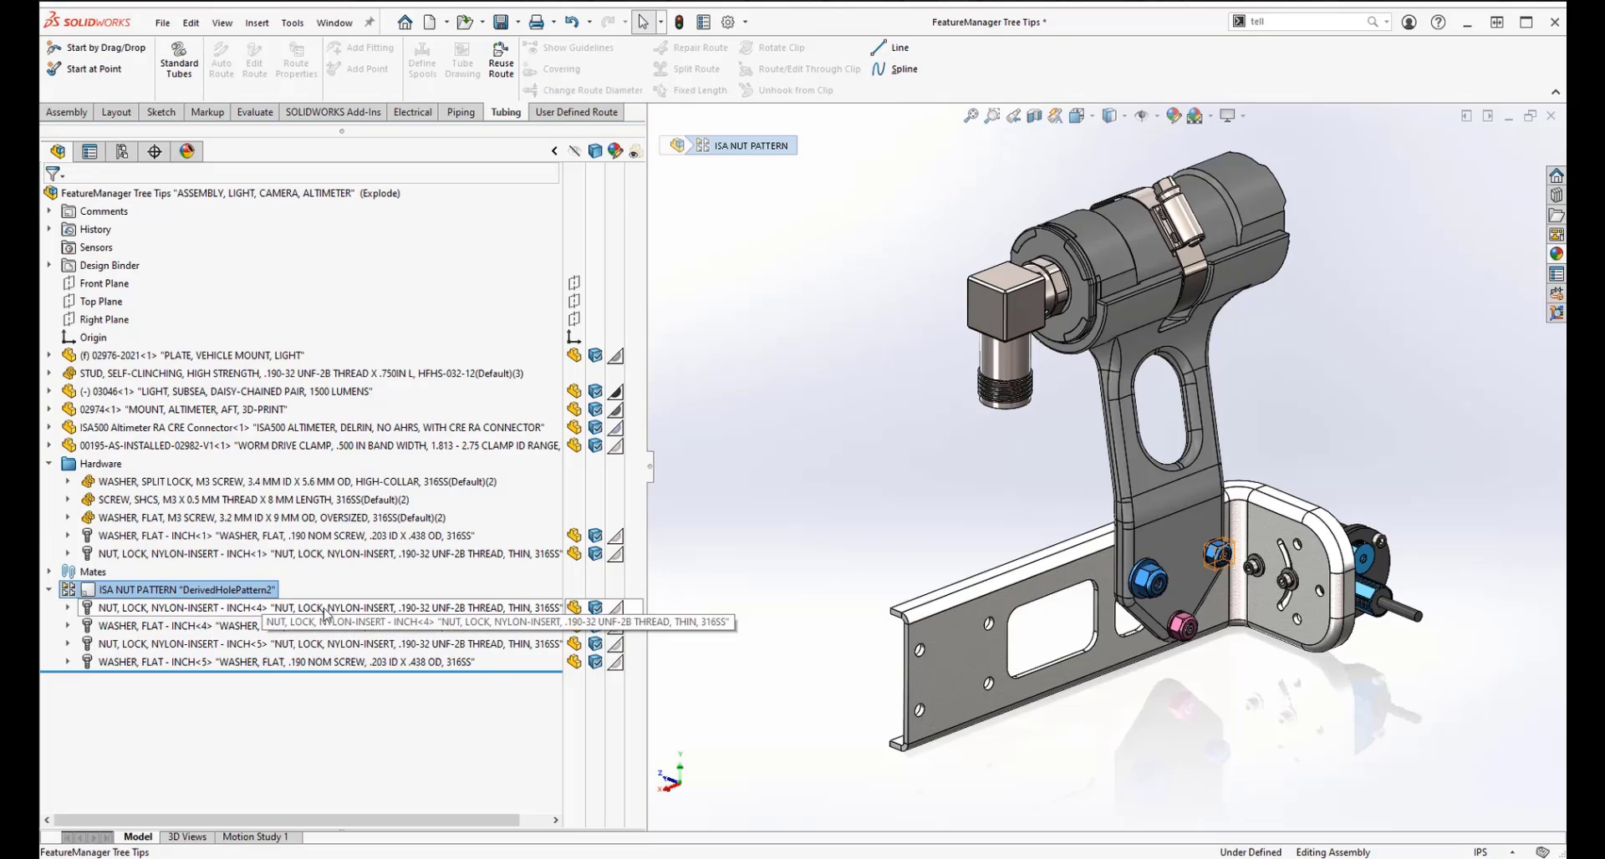
pyautogui.scroll(-2, 1175, 575)
pyautogui.scroll(-3, 1158, 572)
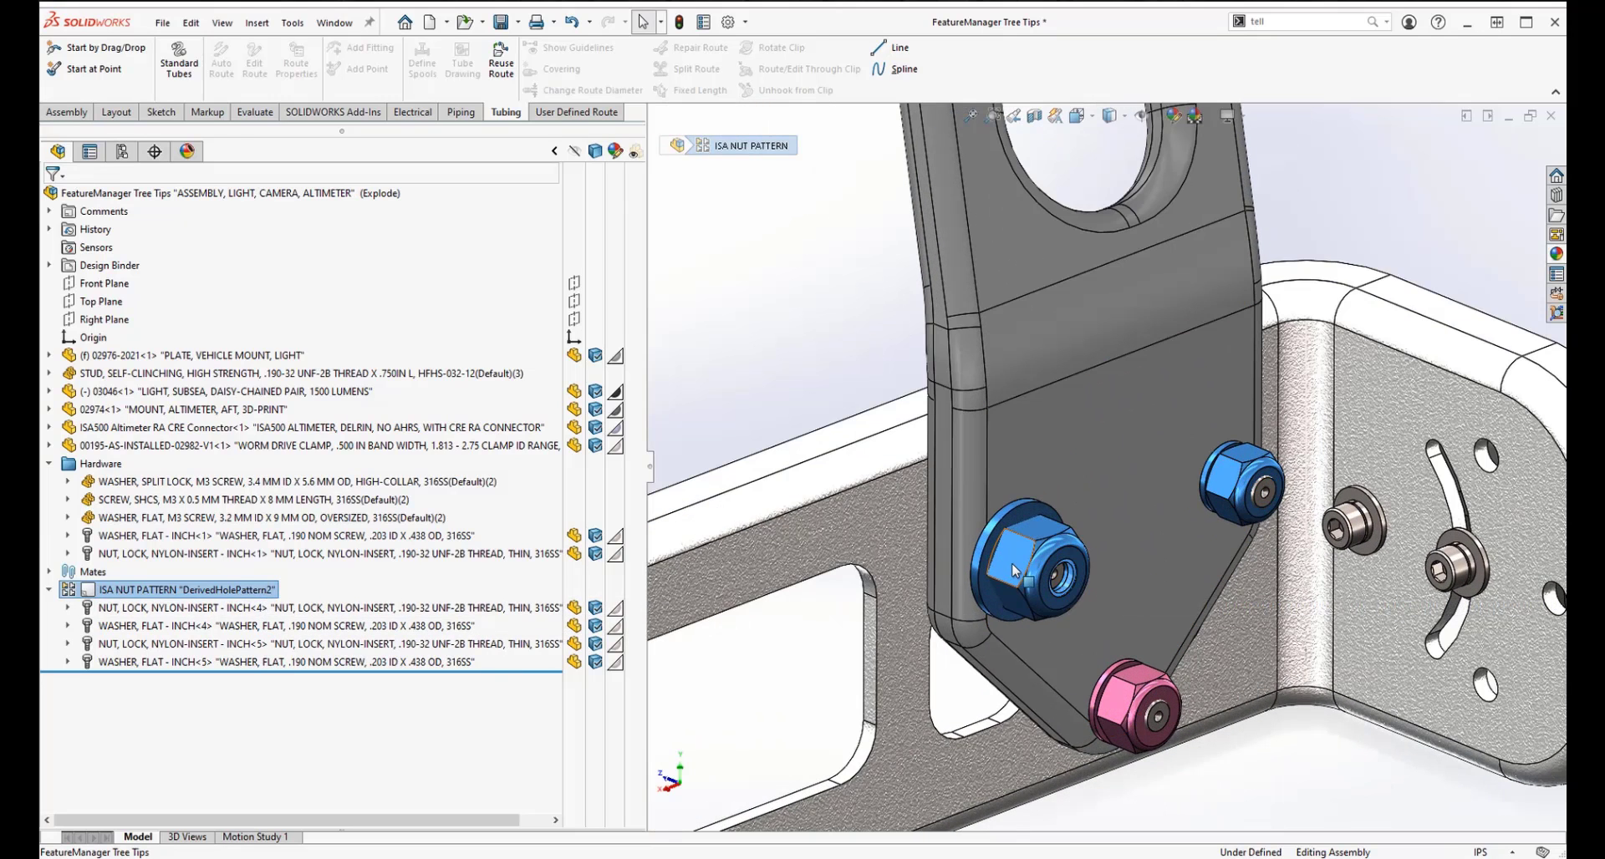
pyautogui.click(1019, 579)
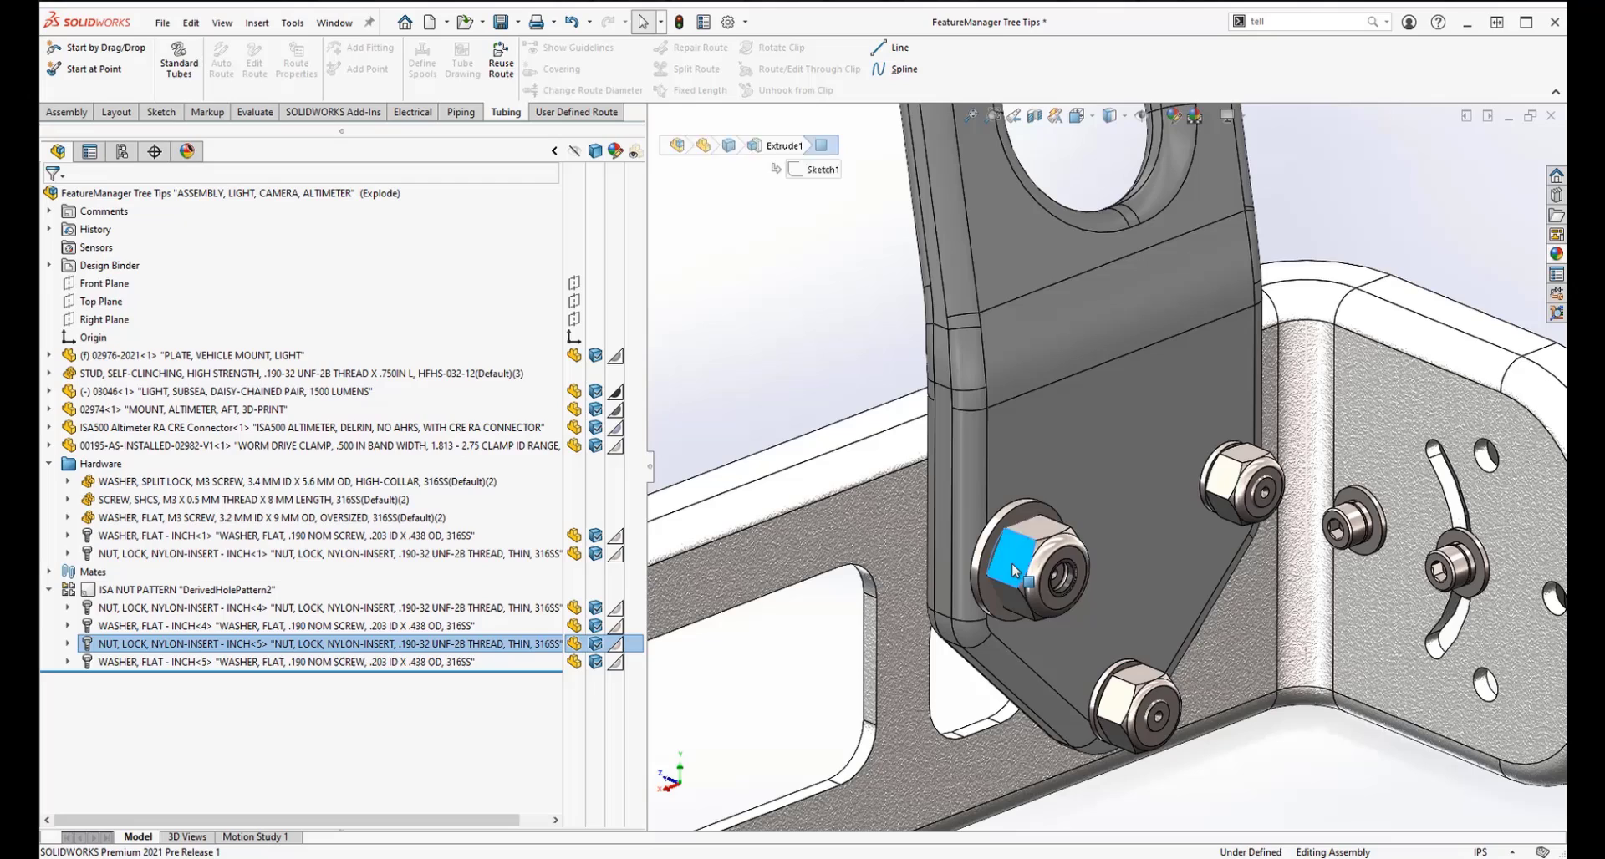
pyautogui.doubleClick(203, 644)
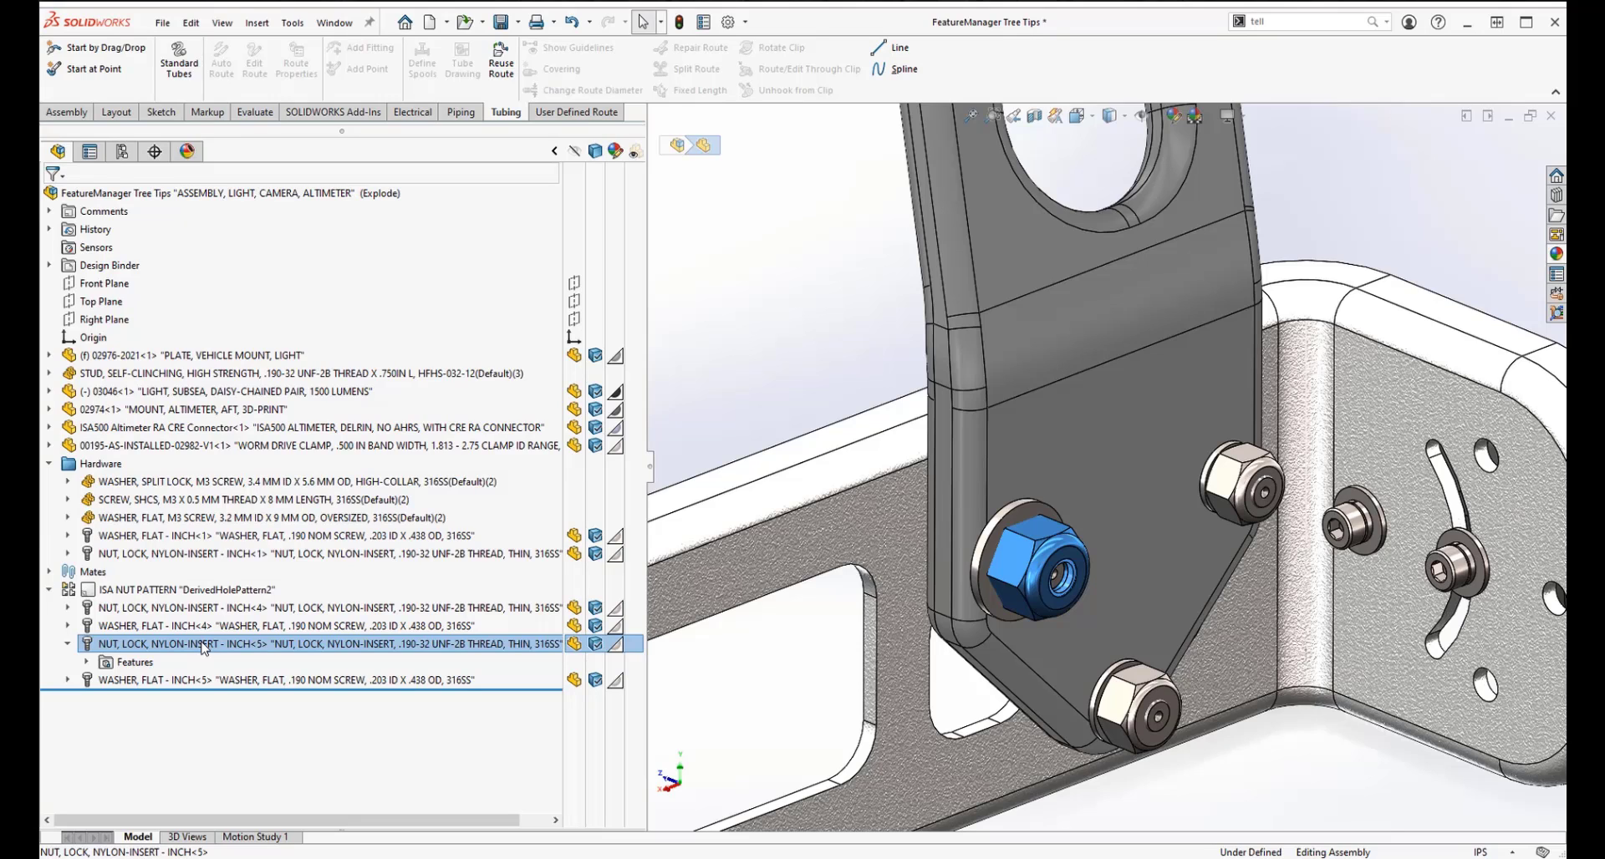
pyautogui.click(368, 608)
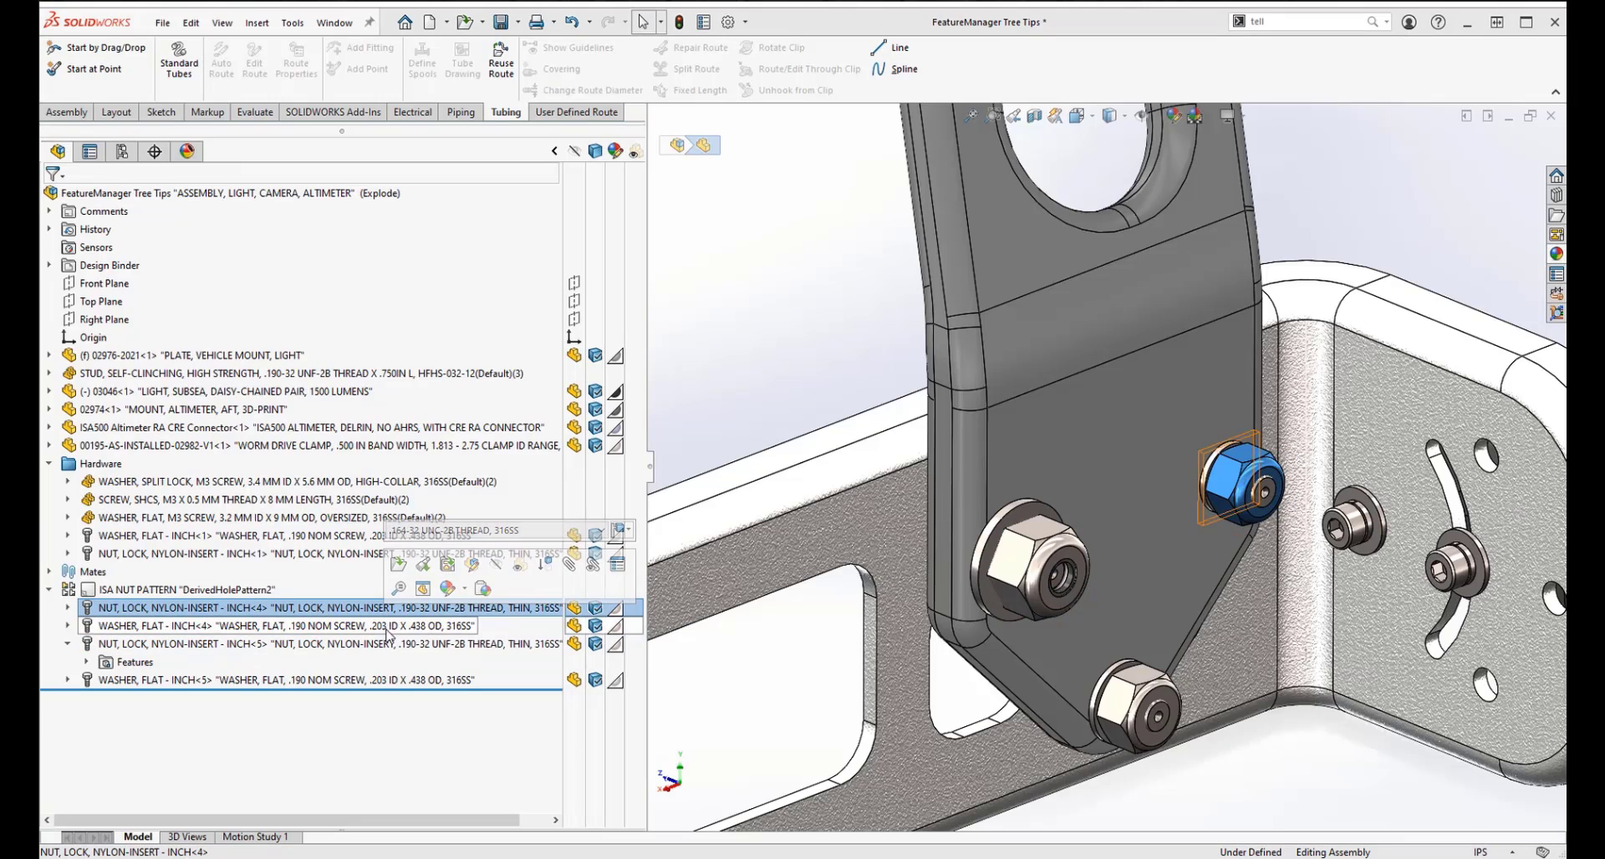
pyautogui.click(384, 644)
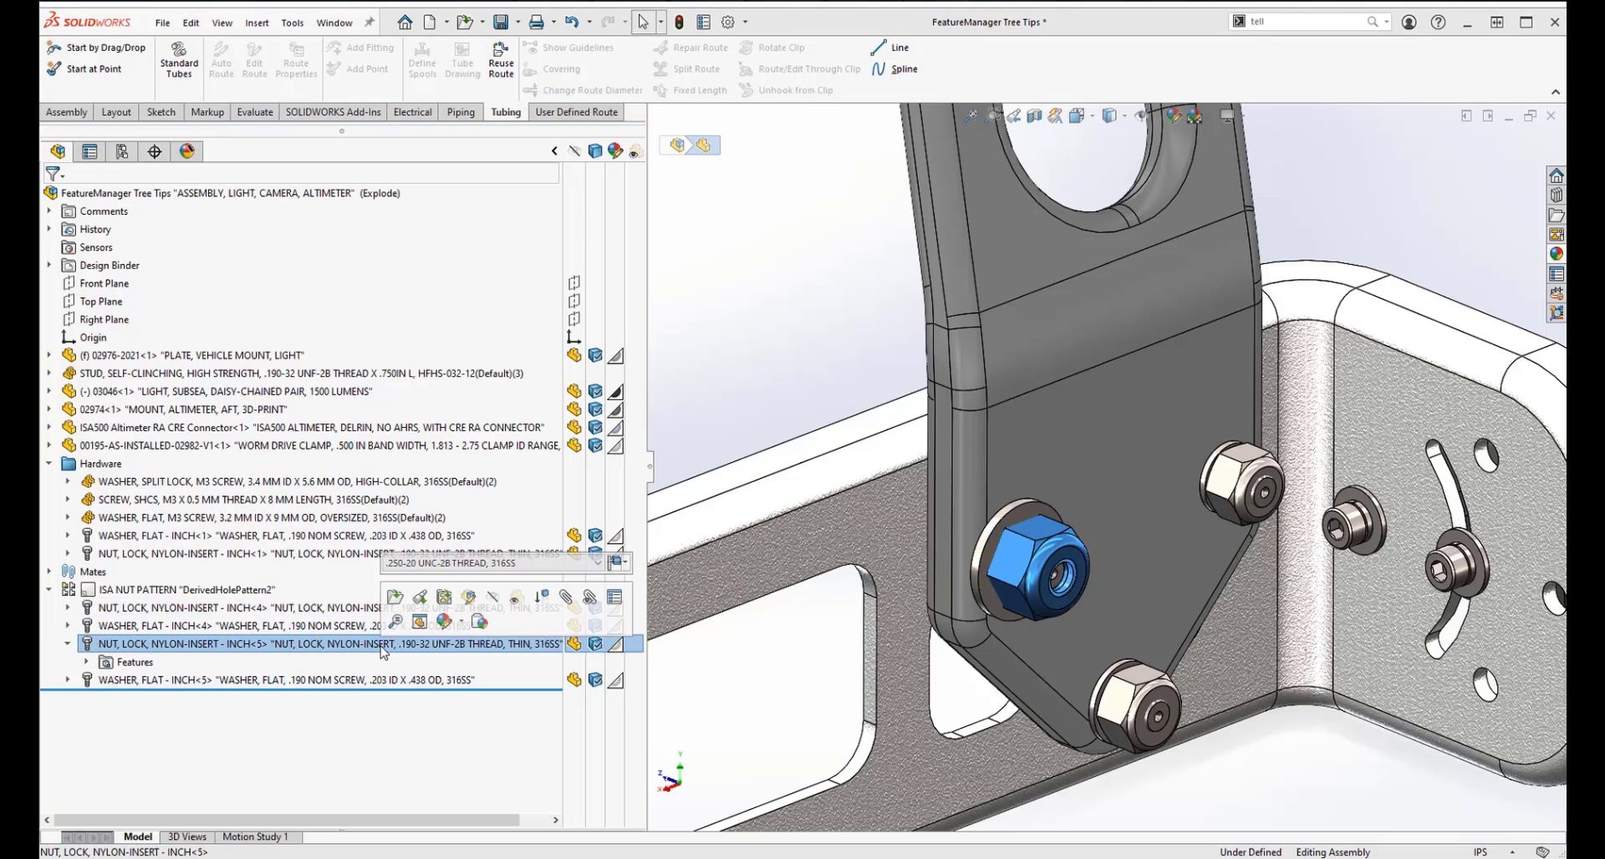
pyautogui.click(326, 627)
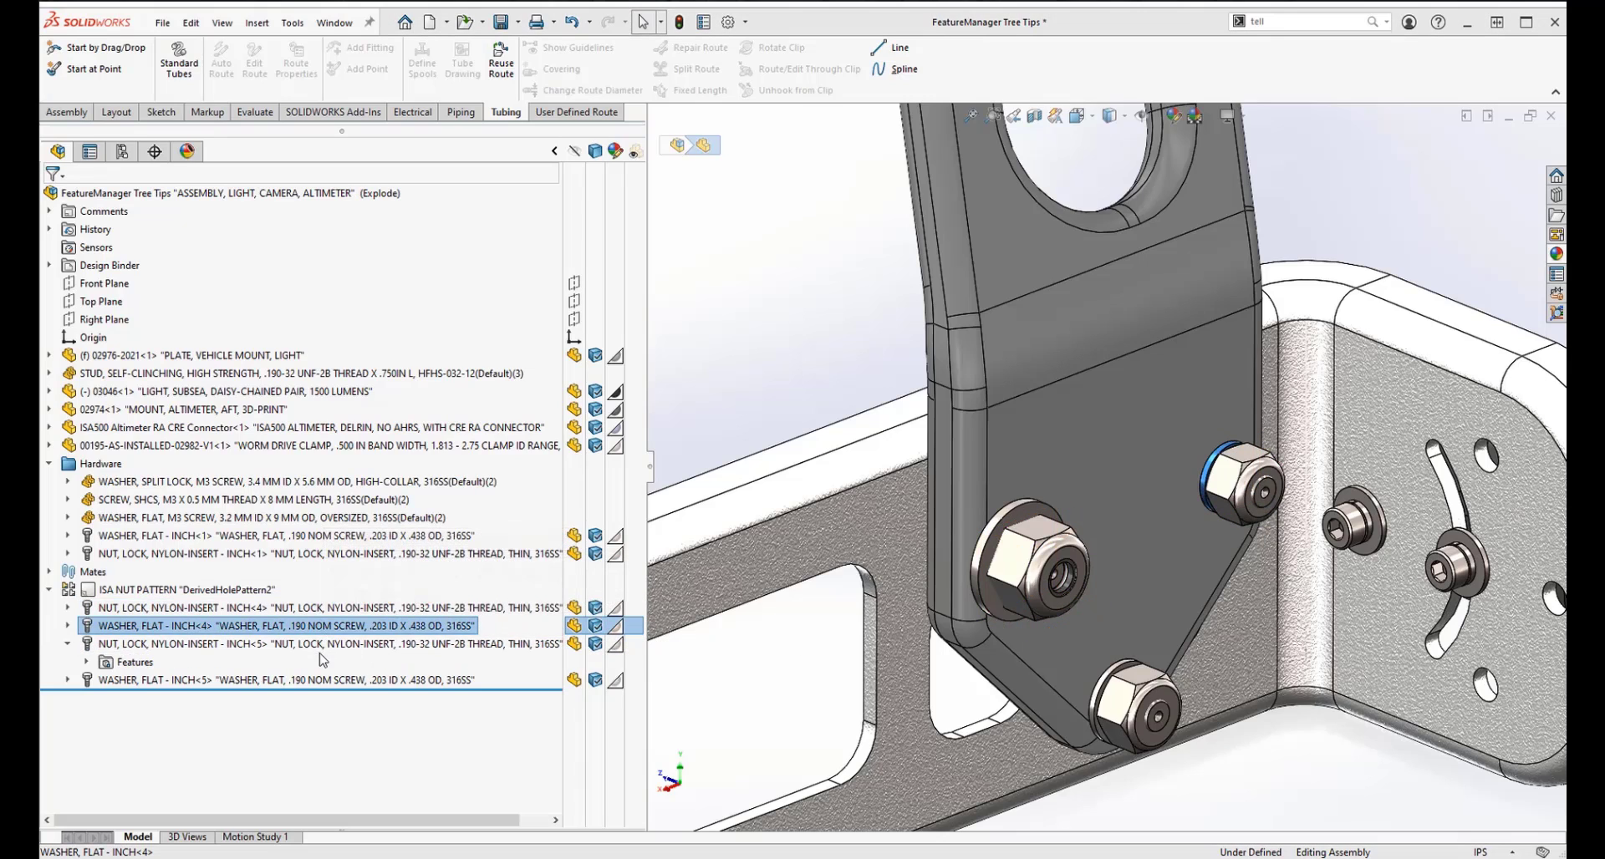
# - Switch the second lock nut in the ISA NUT PATTERN, instance <5>, to the .164-32 UNC-2B THREAD, 316SS configuration
pyautogui.click(338, 644)
pyautogui.rightClick(351, 645)
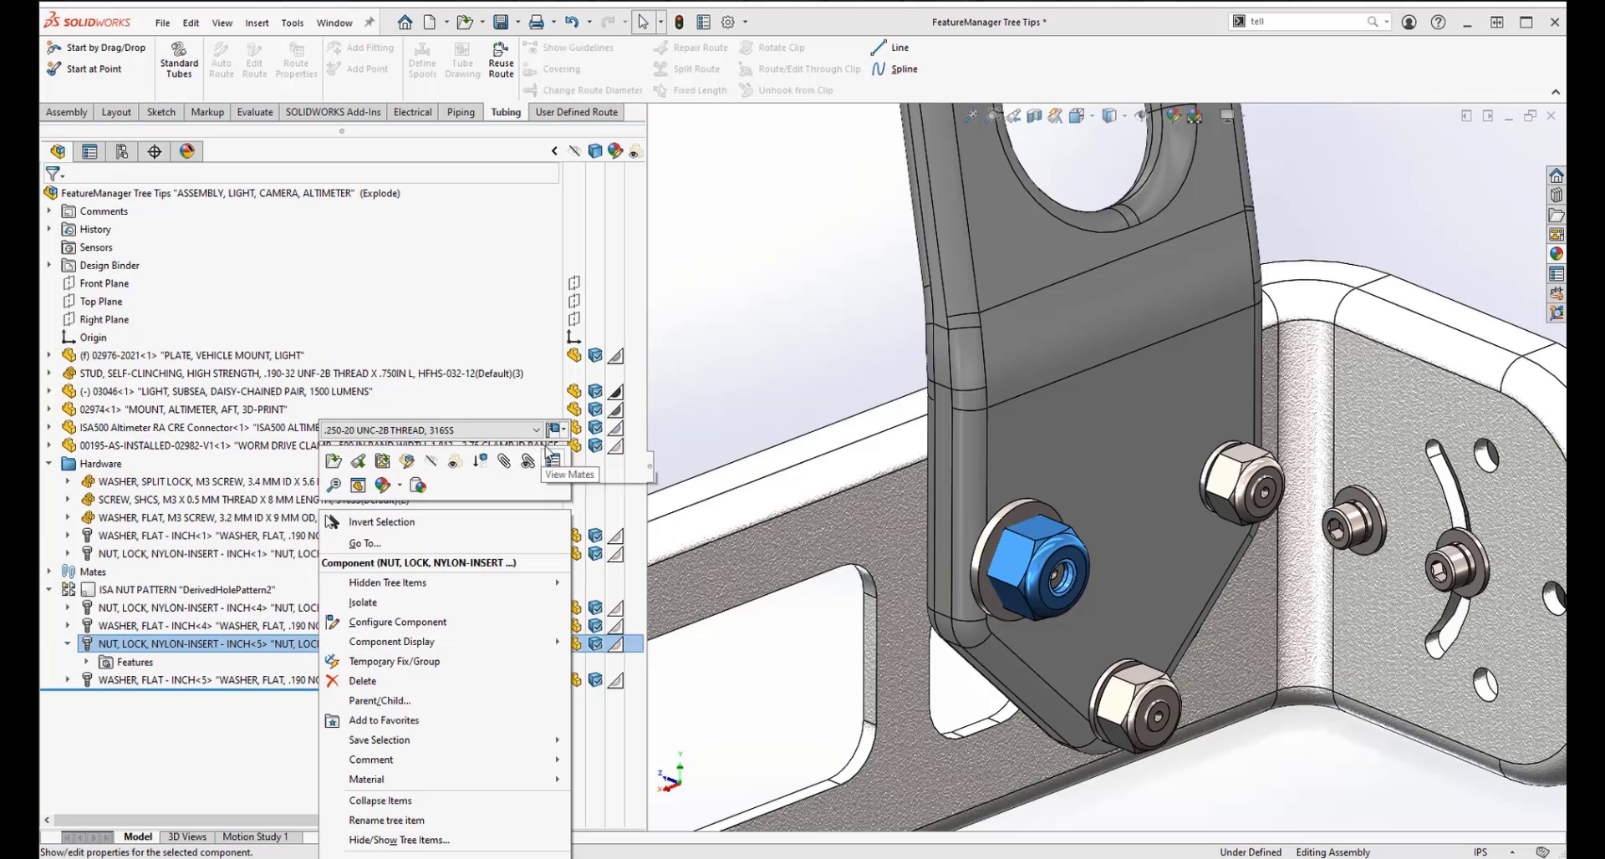
pyautogui.click(537, 430)
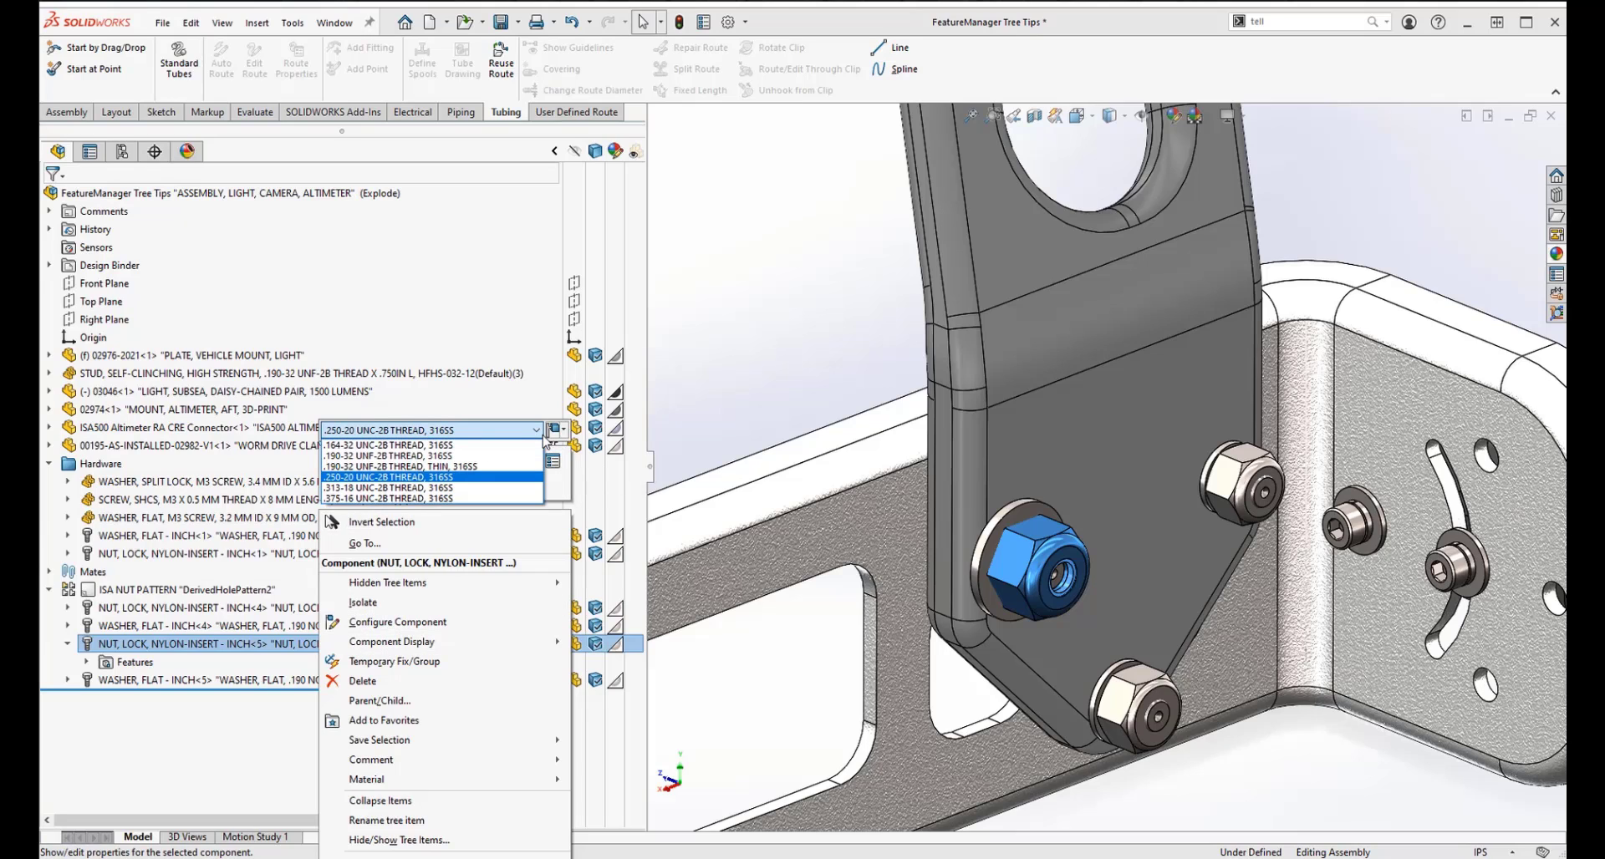
pyautogui.click(449, 446)
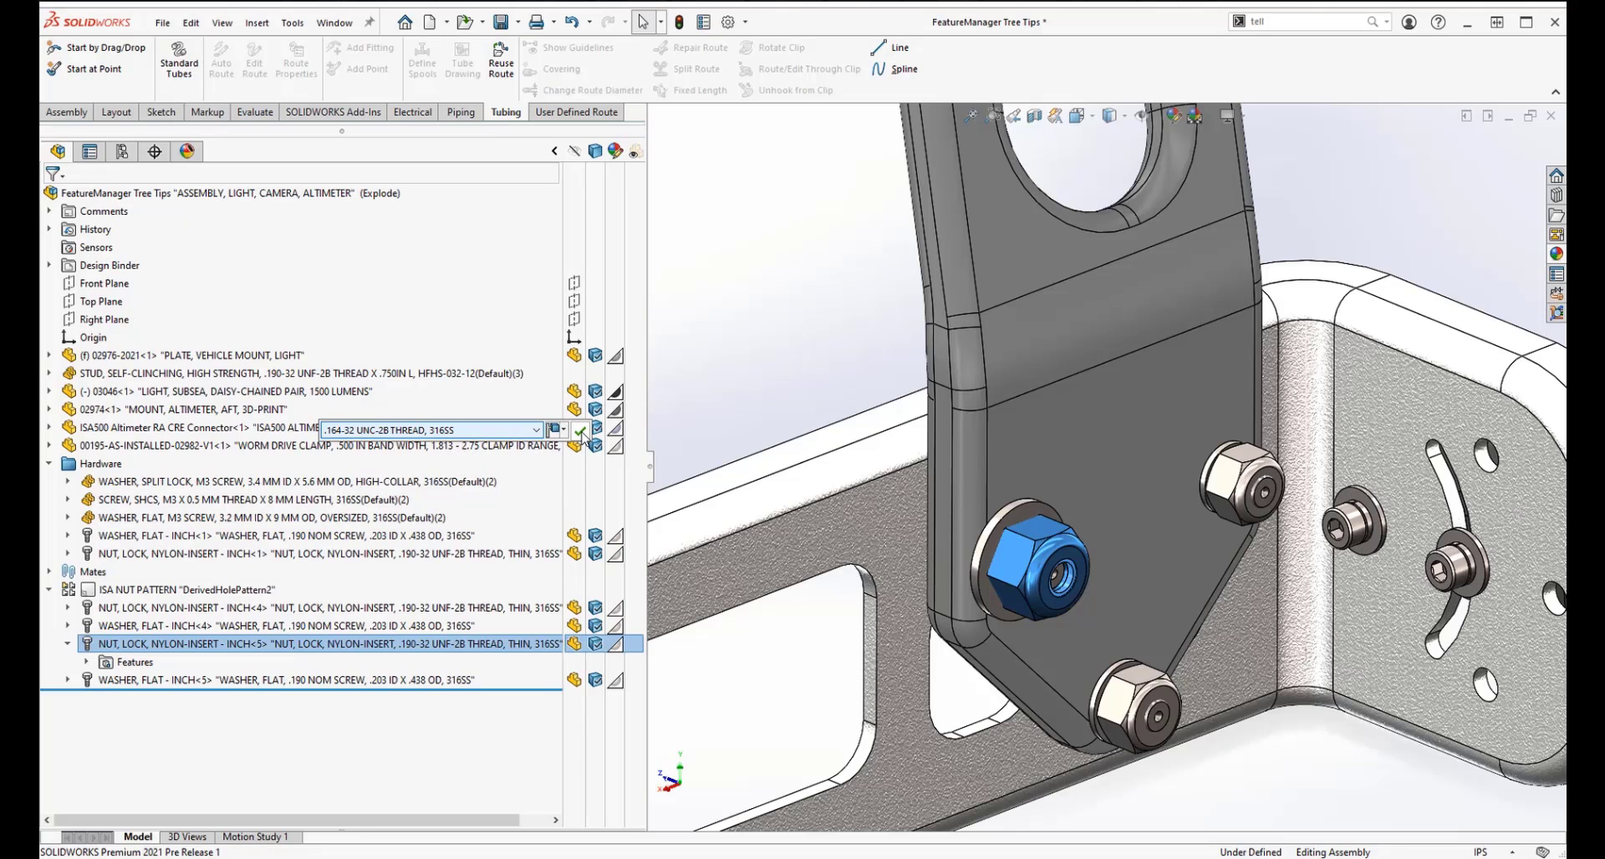
pyautogui.click(580, 430)
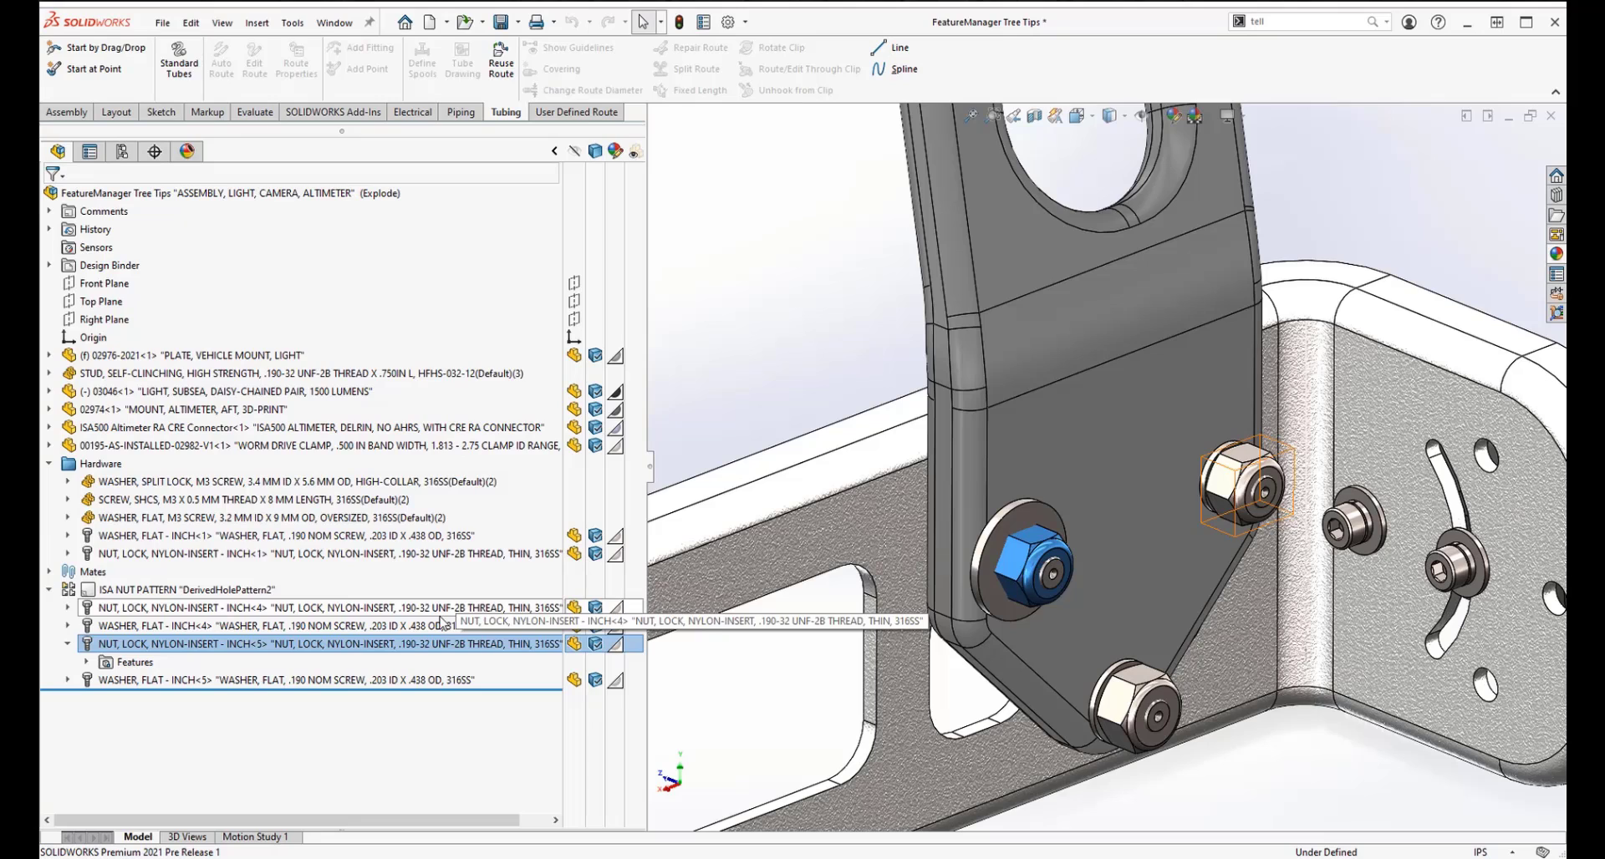
# - Switch flat washer instance <5> in the ISA NUT PATTERN to the .164 NOM SCREW, .174 ID X .375 OD, 316SS configuration
pyautogui.click(68, 626)
pyautogui.click(153, 627)
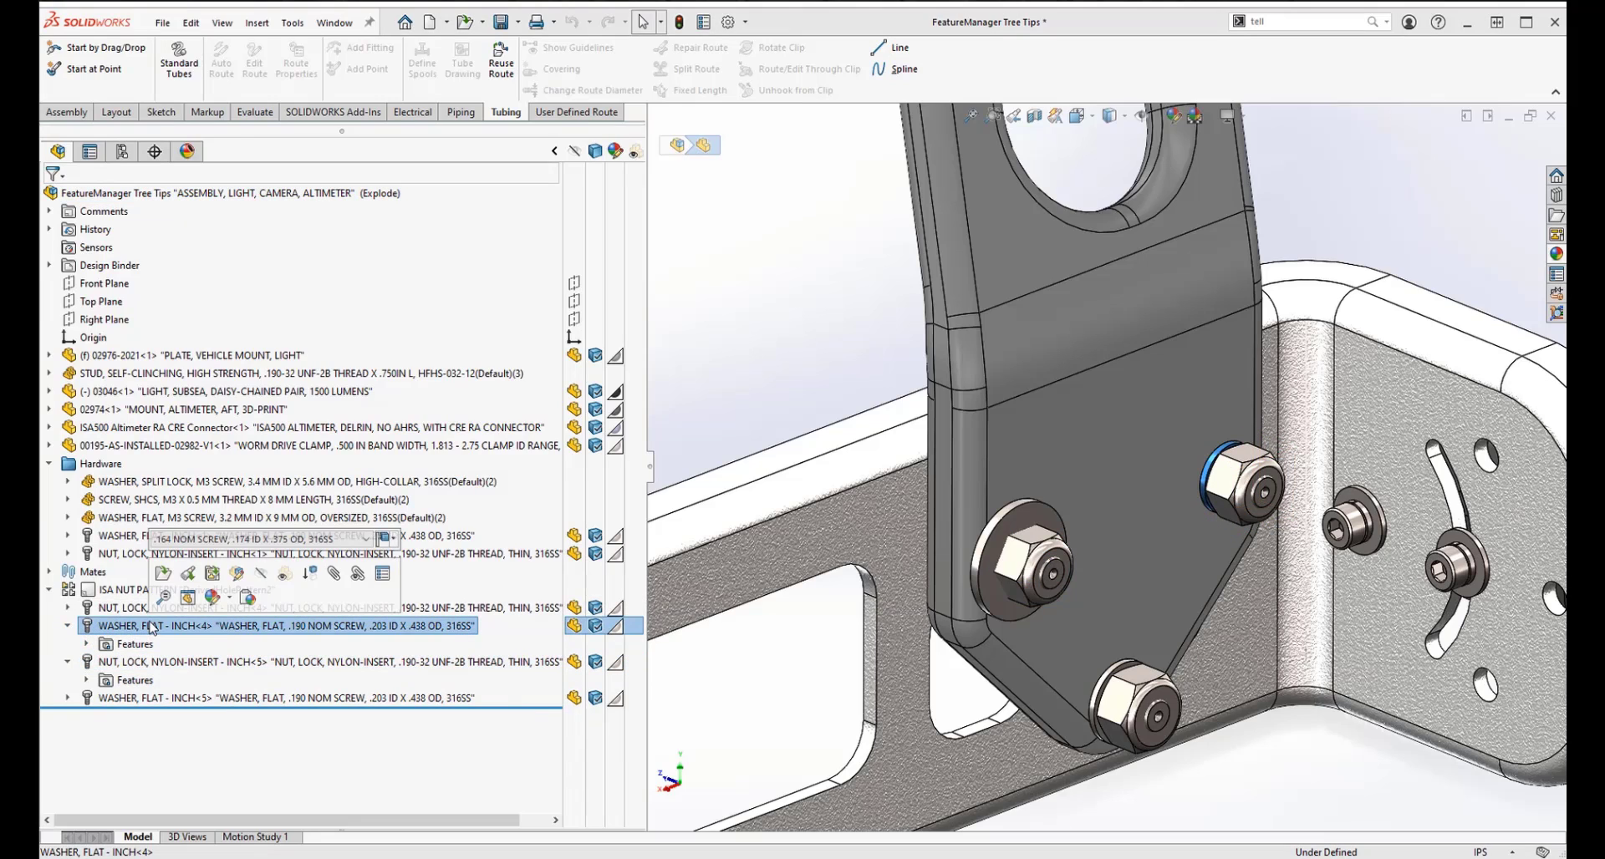
pyautogui.click(992, 555)
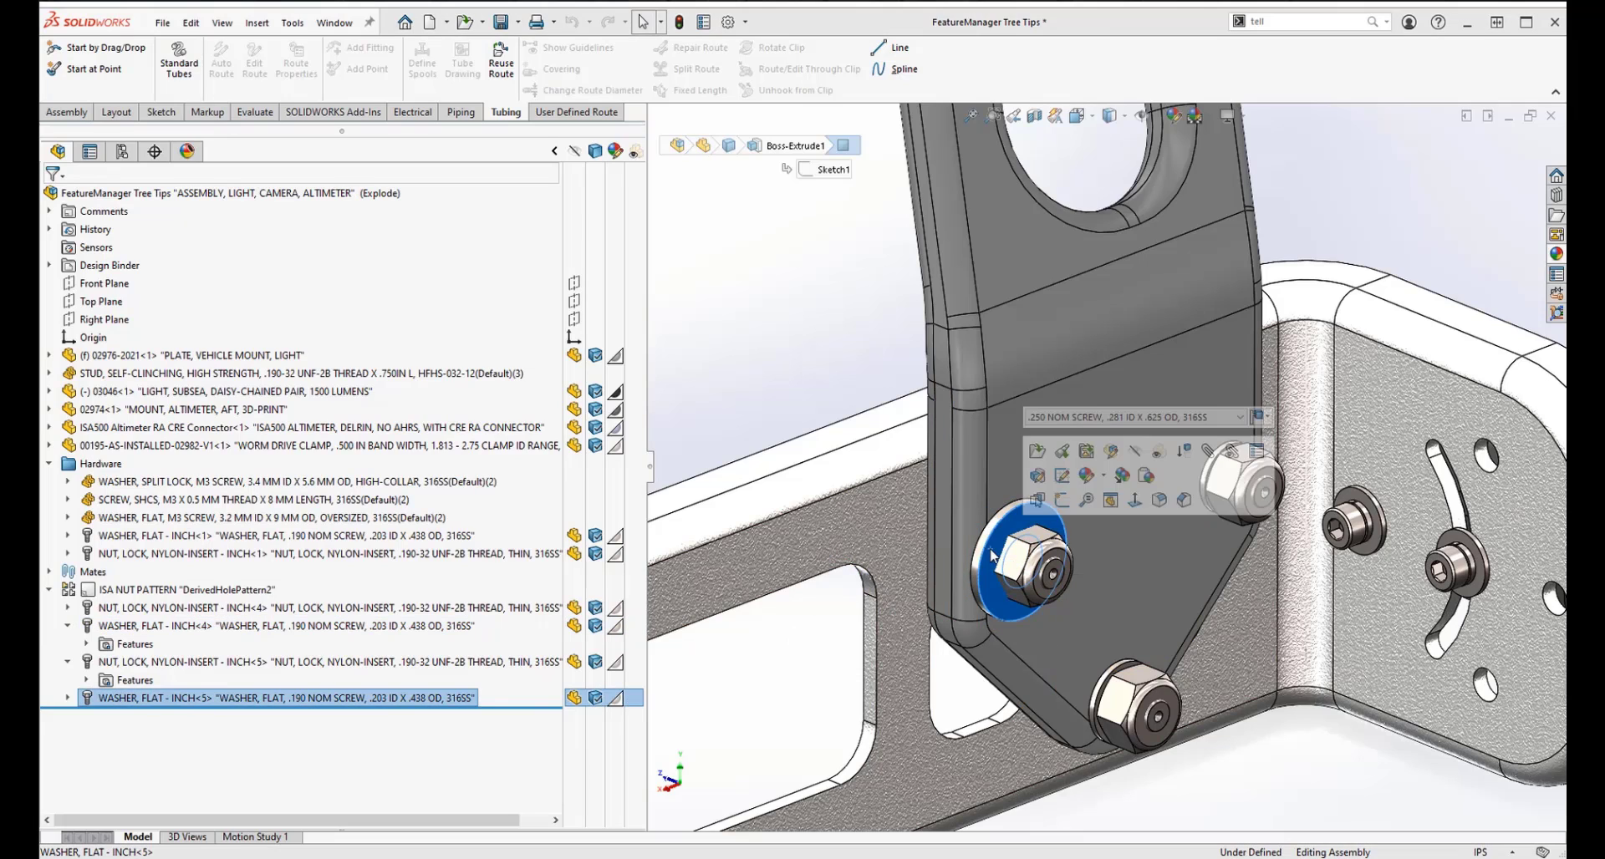
pyautogui.click(153, 700)
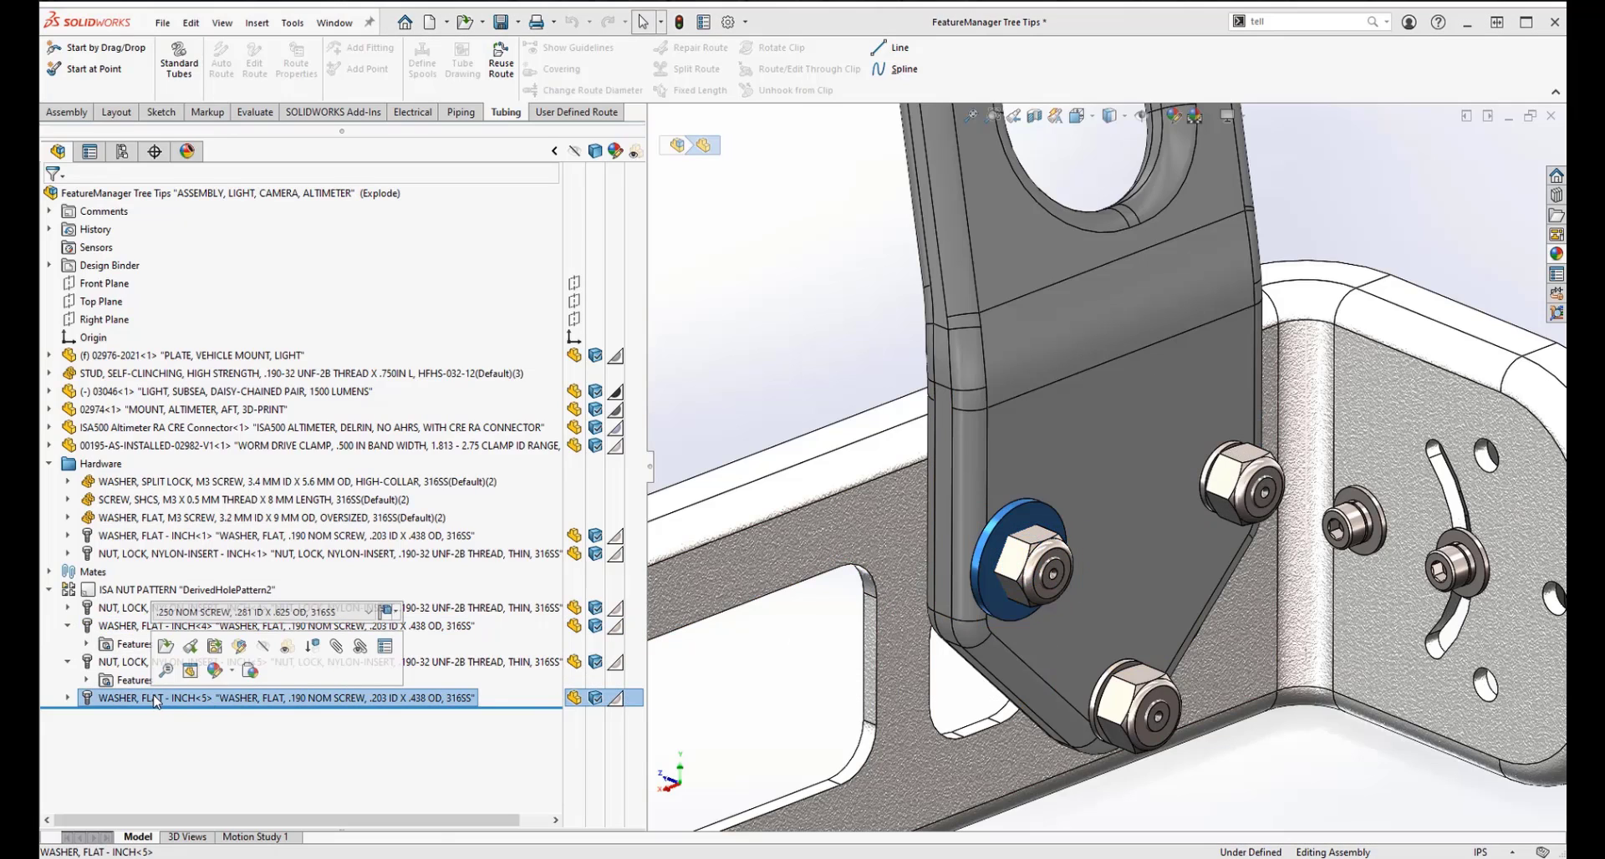
pyautogui.click(373, 614)
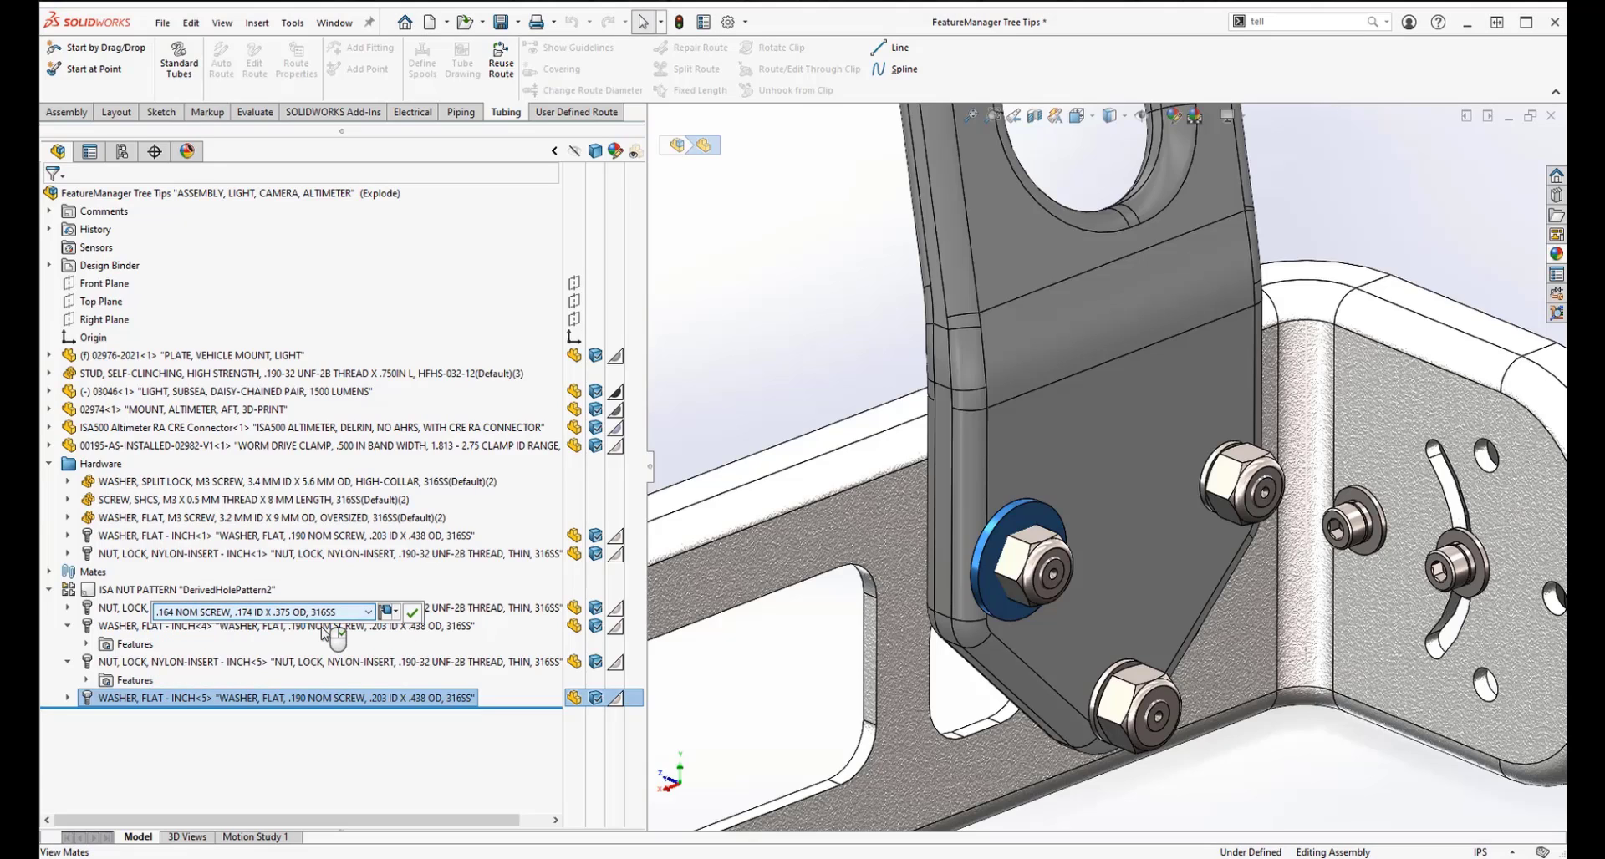
pyautogui.click(323, 627)
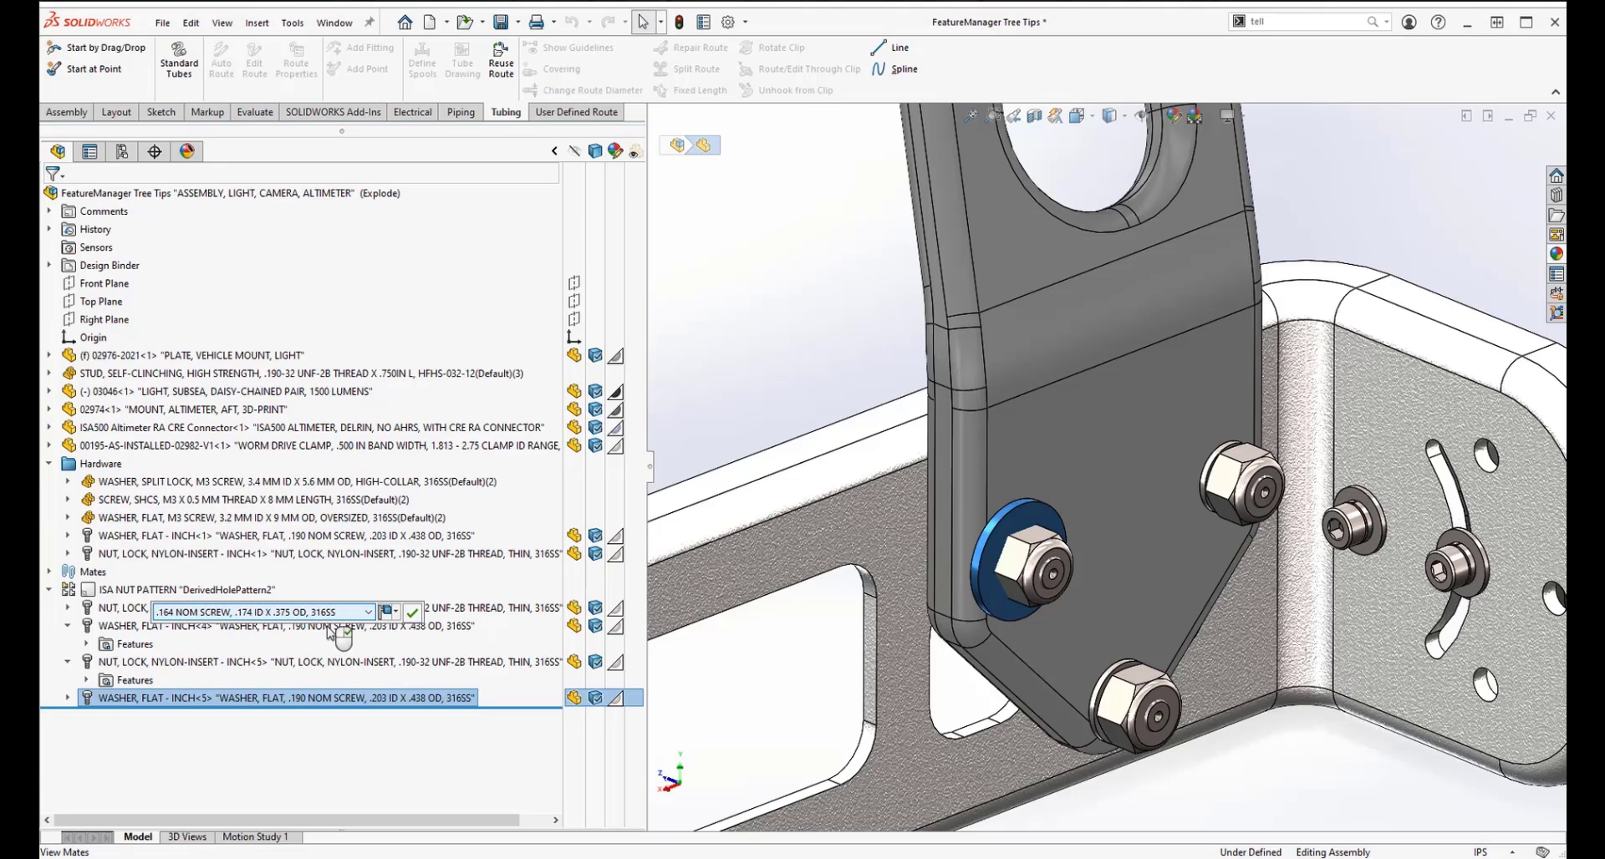
pyautogui.click(412, 615)
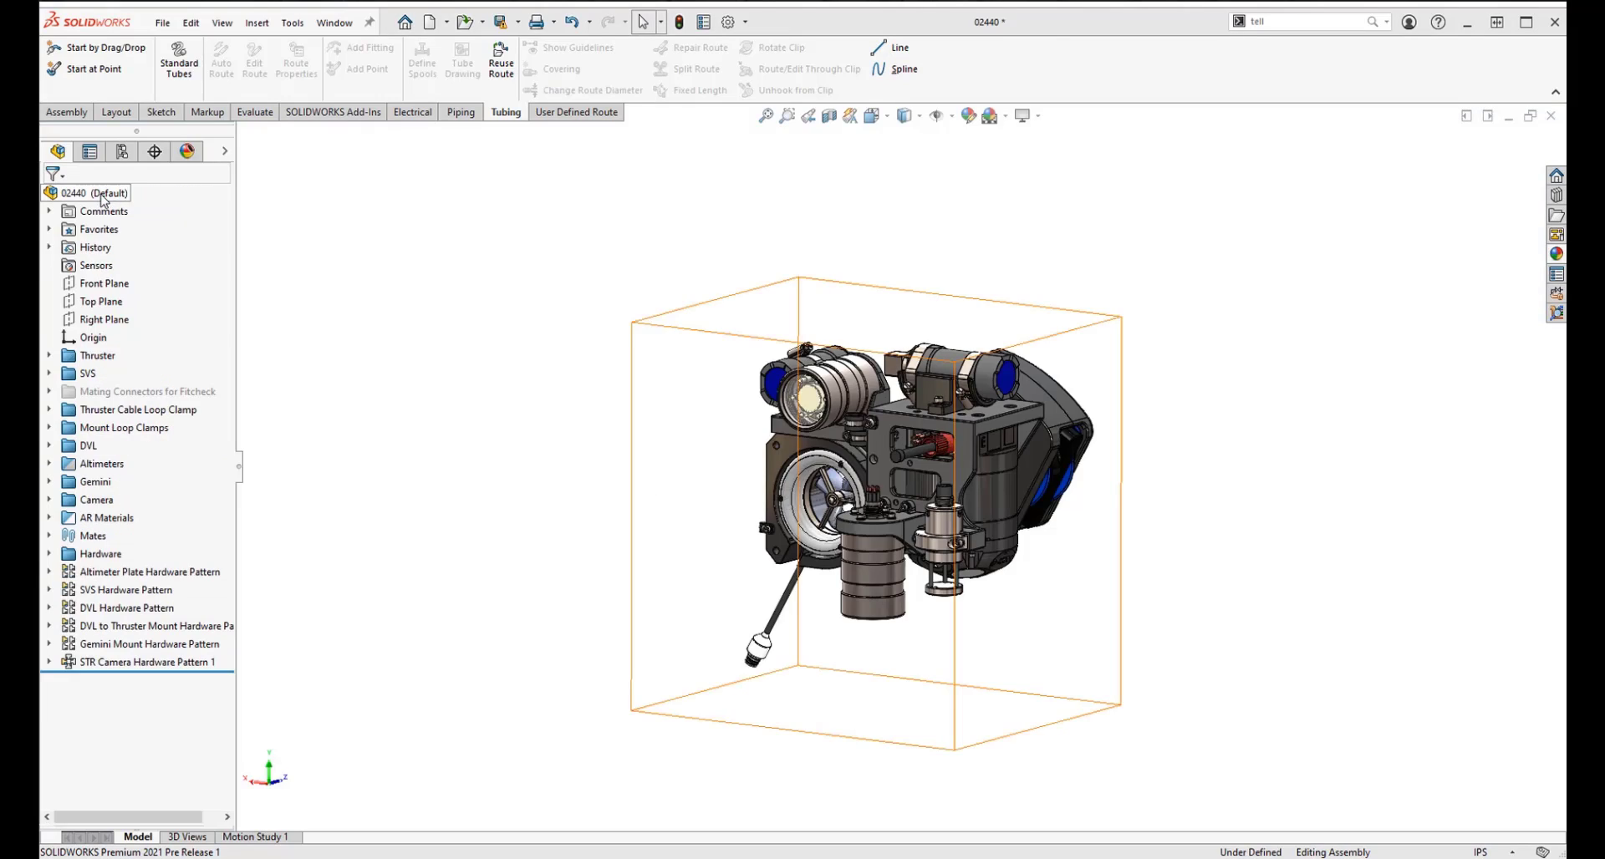
# - Play the animated explode of the top-level 02440 assembly and close the animation controls
pyautogui.click(100, 194)
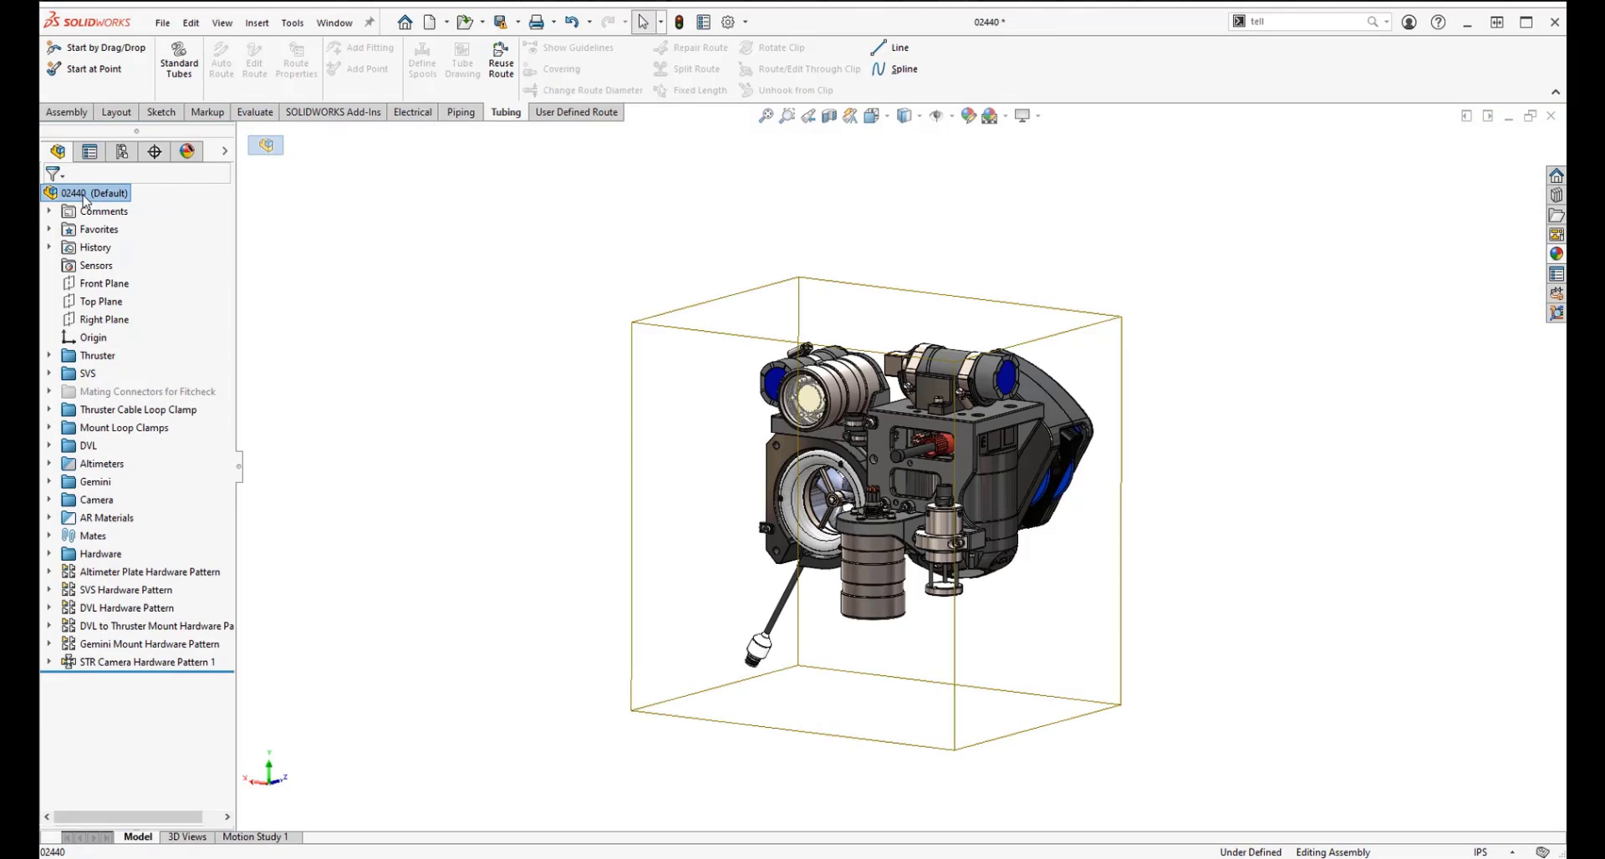
pyautogui.rightClick(83, 201)
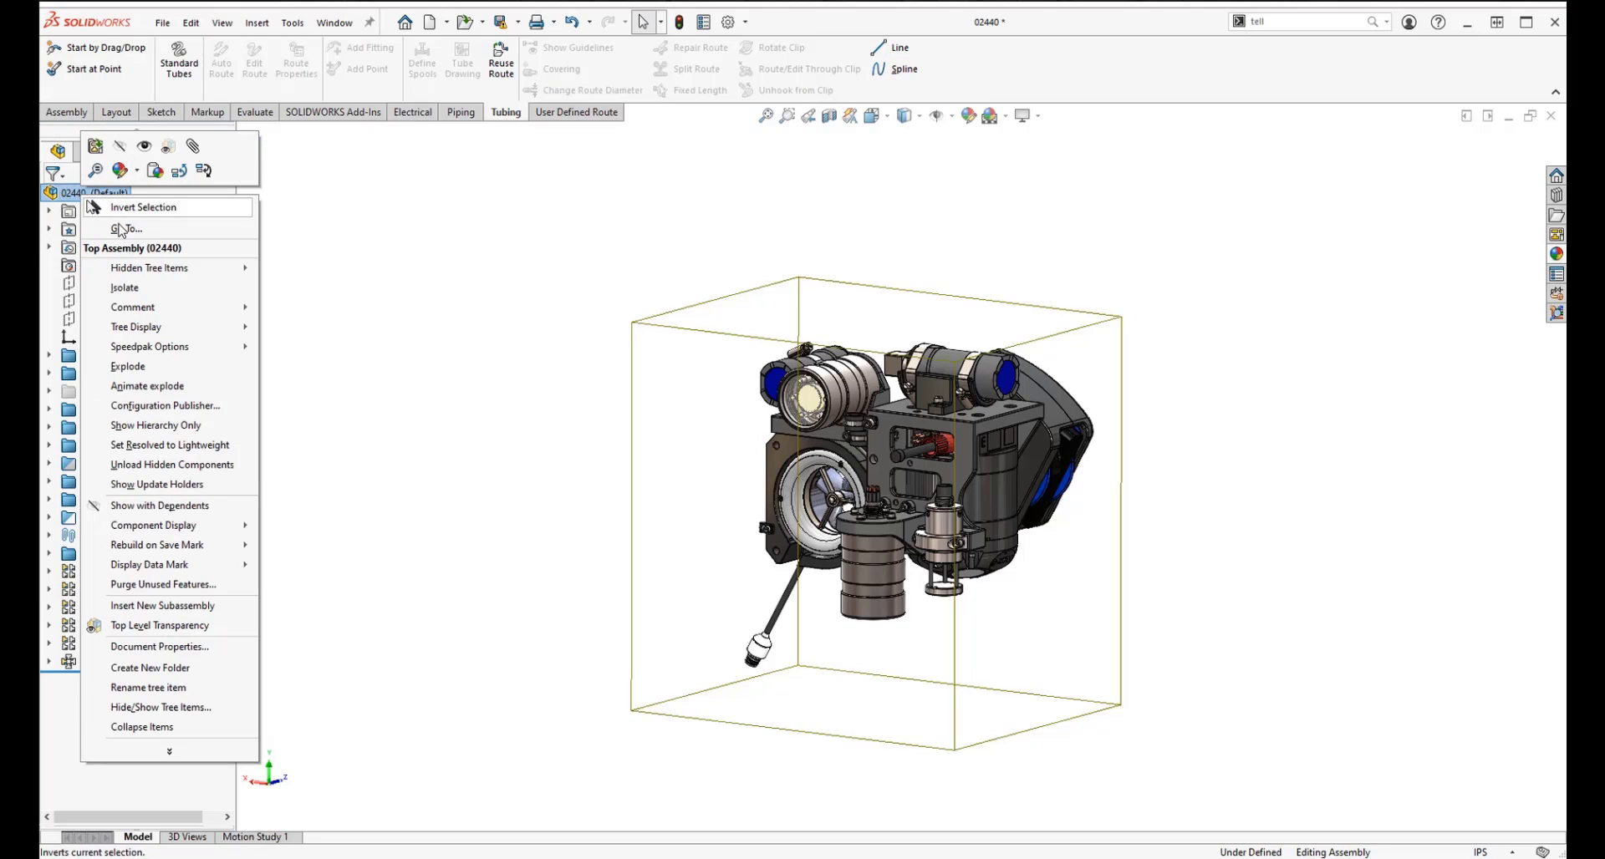
pyautogui.click(153, 386)
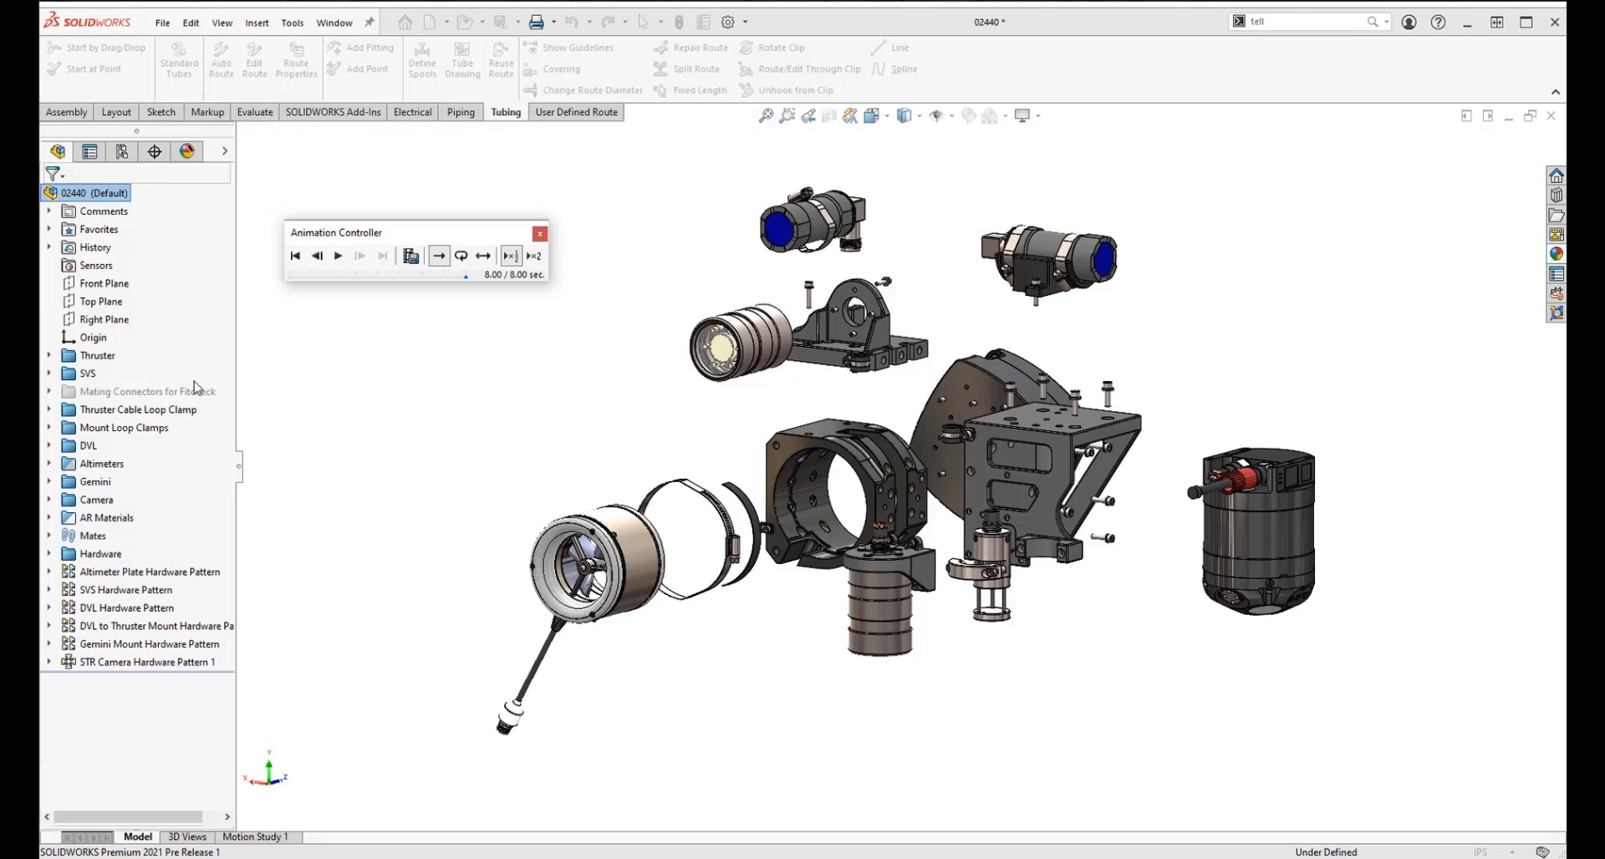
pyautogui.click(540, 238)
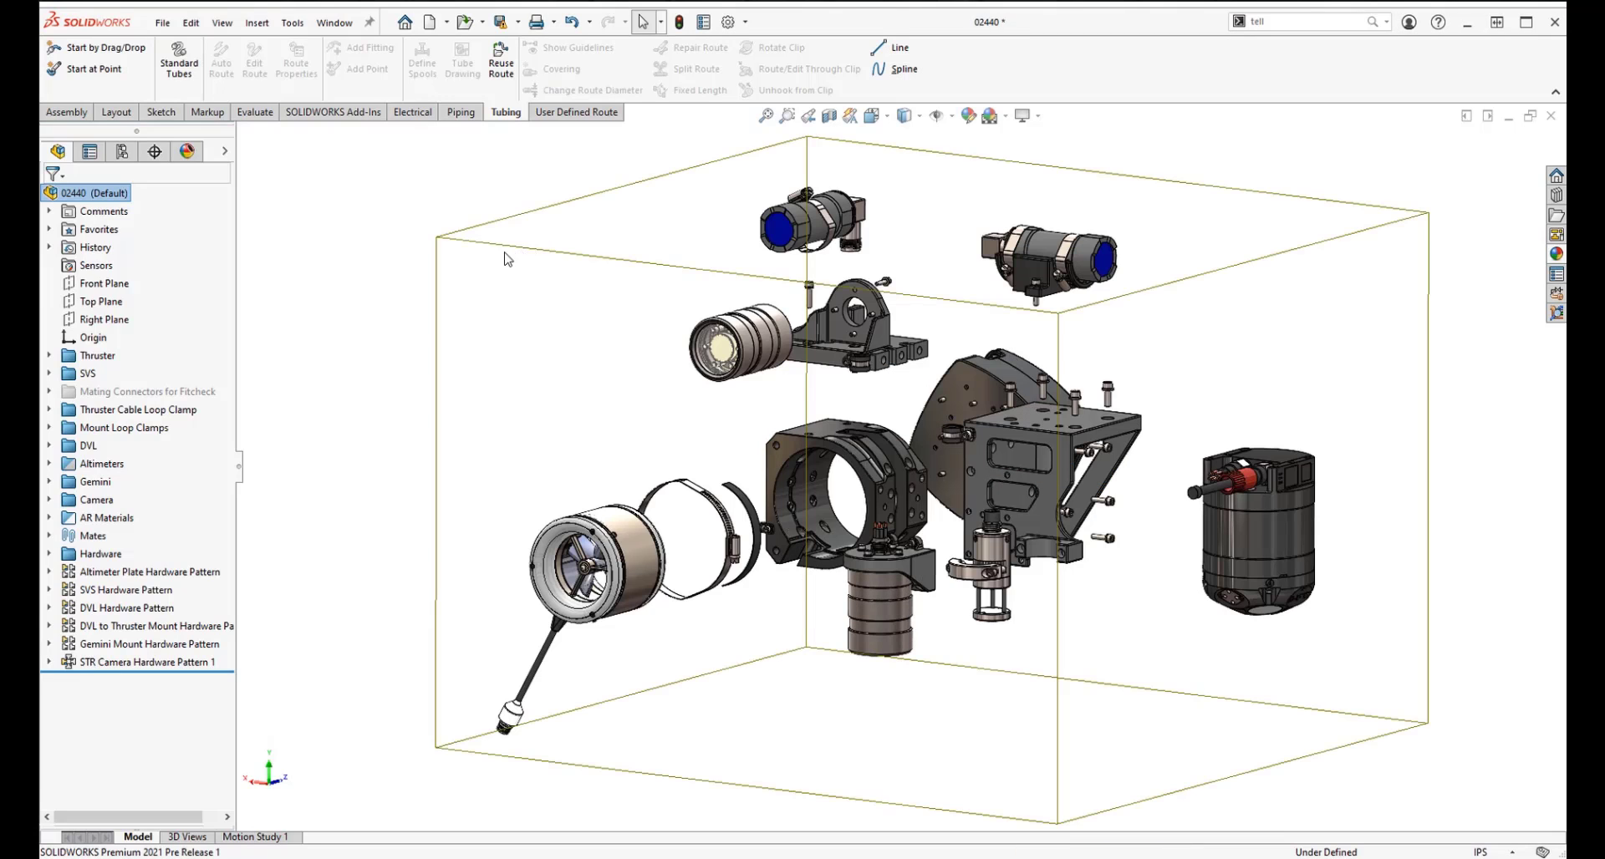
# - Play the animated collapse of the exploded 02440 assembly and close the animation controls
pyautogui.click(91, 193)
pyautogui.rightClick(92, 194)
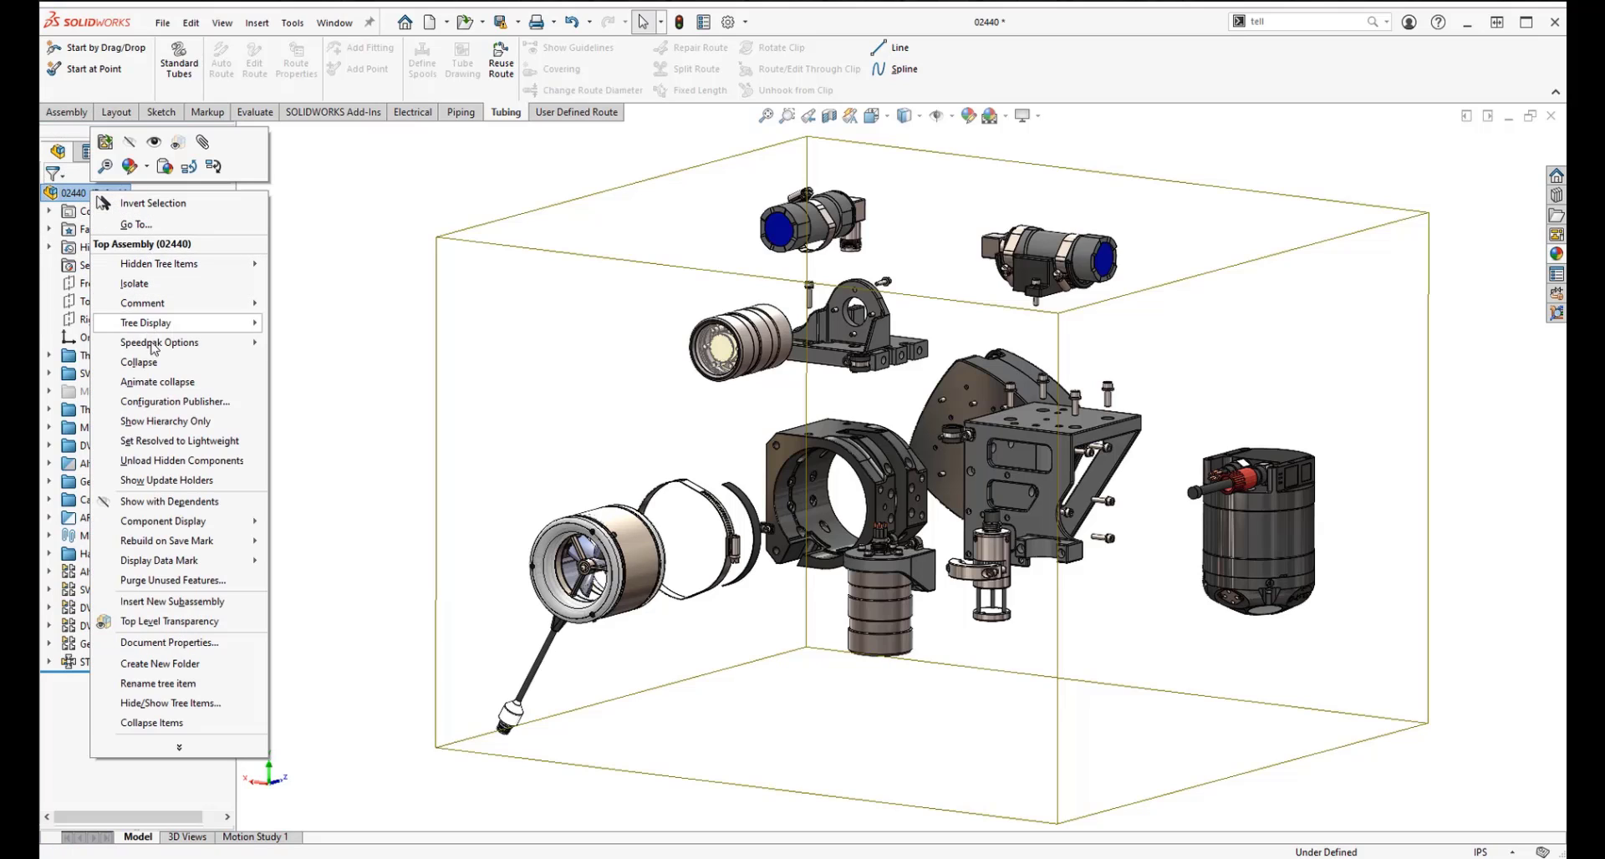
pyautogui.click(157, 383)
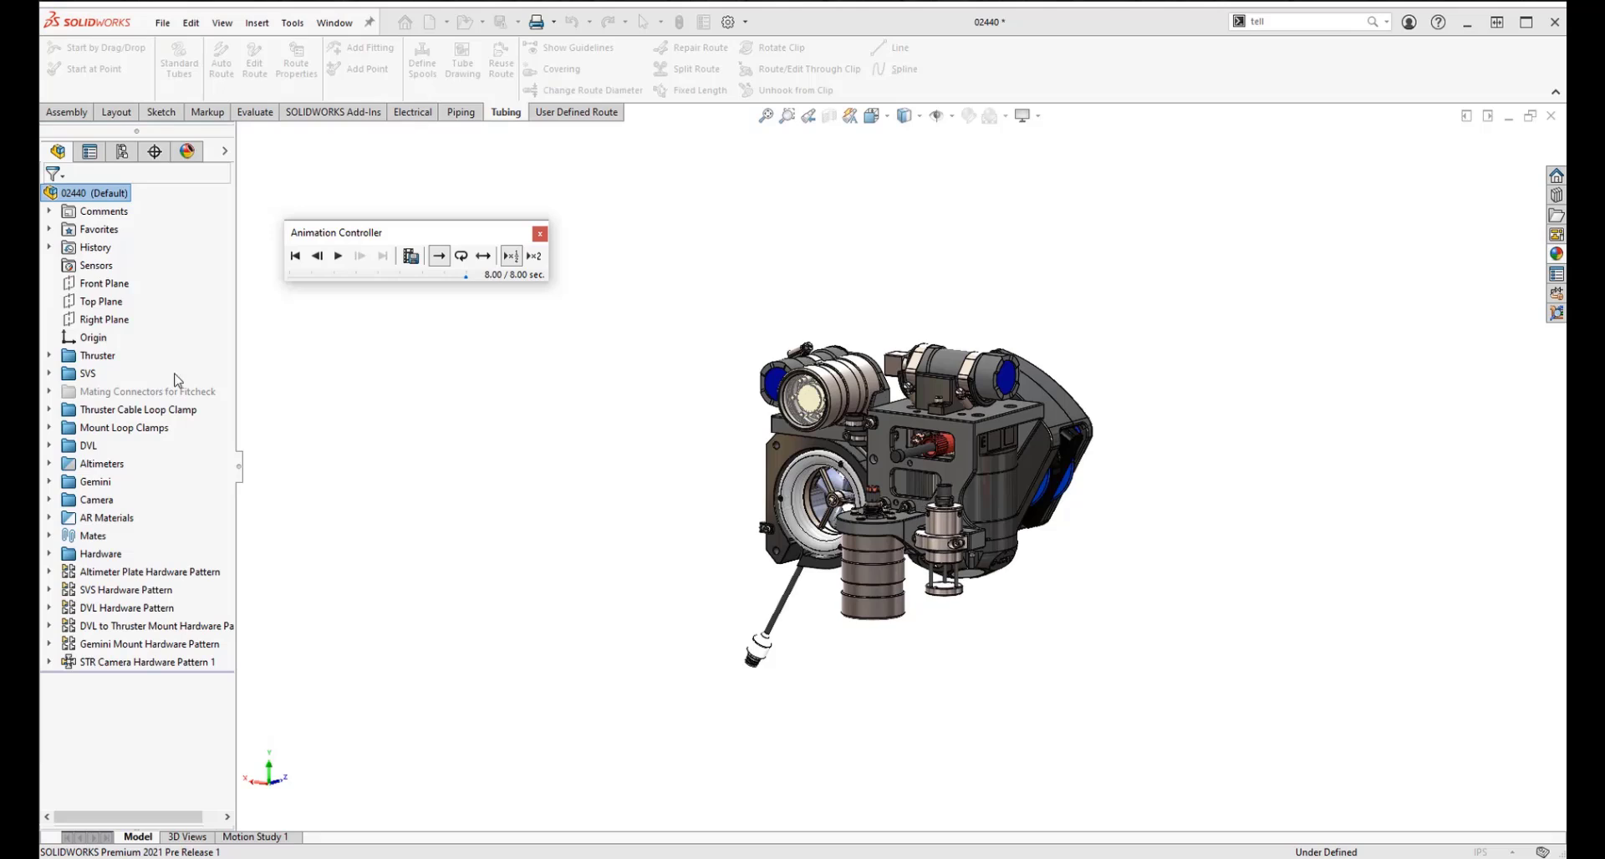
pyautogui.click(540, 235)
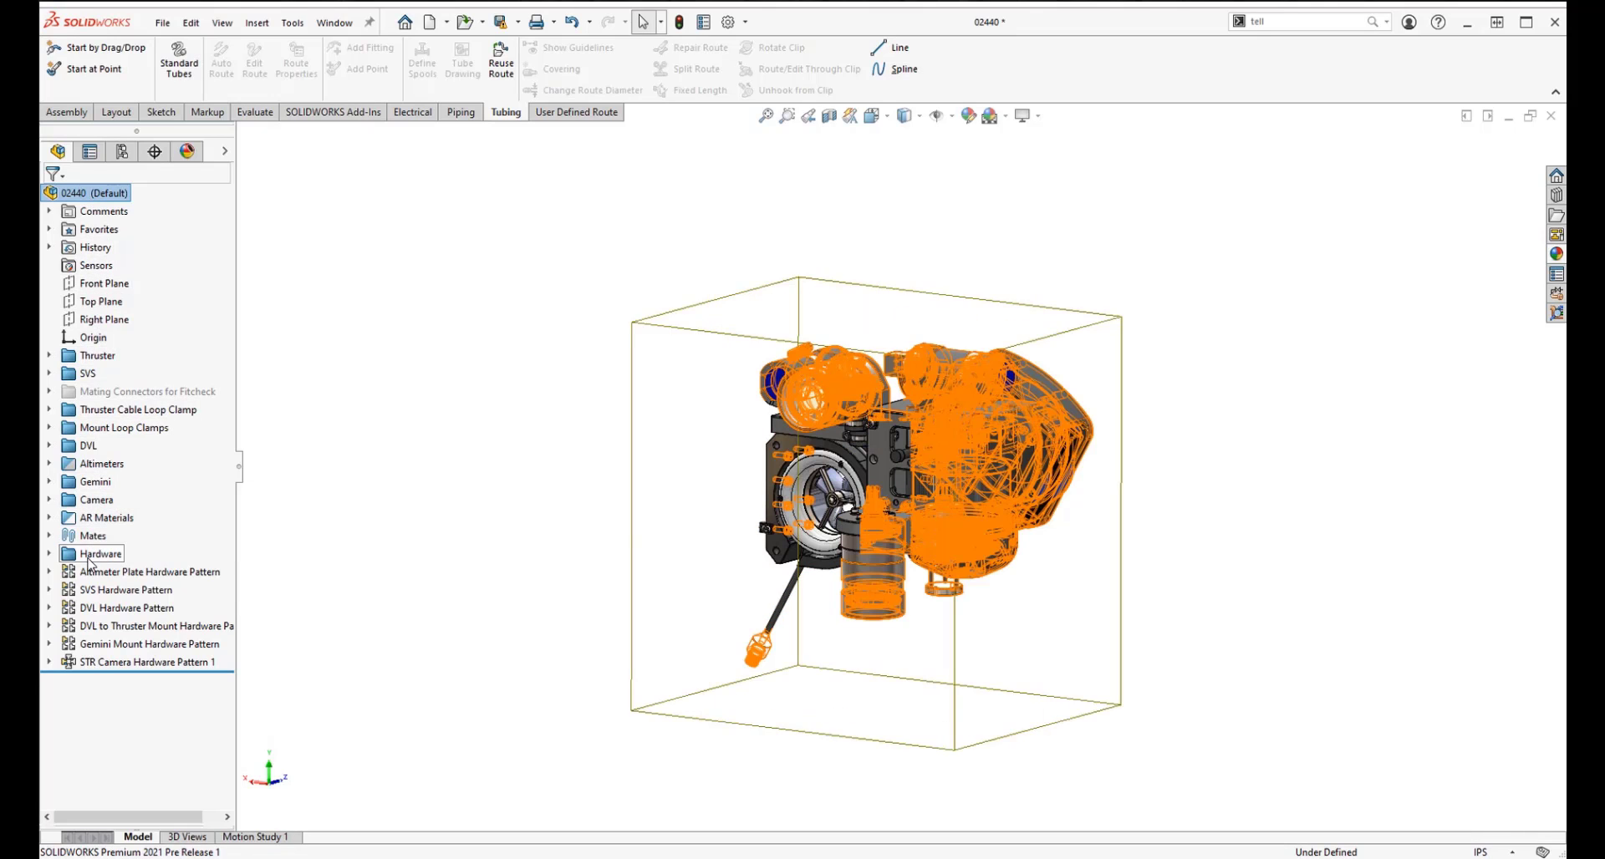
# - Group the mates of the 02440 assembly by status, and collapse the Mates folder
pyautogui.click(49, 536)
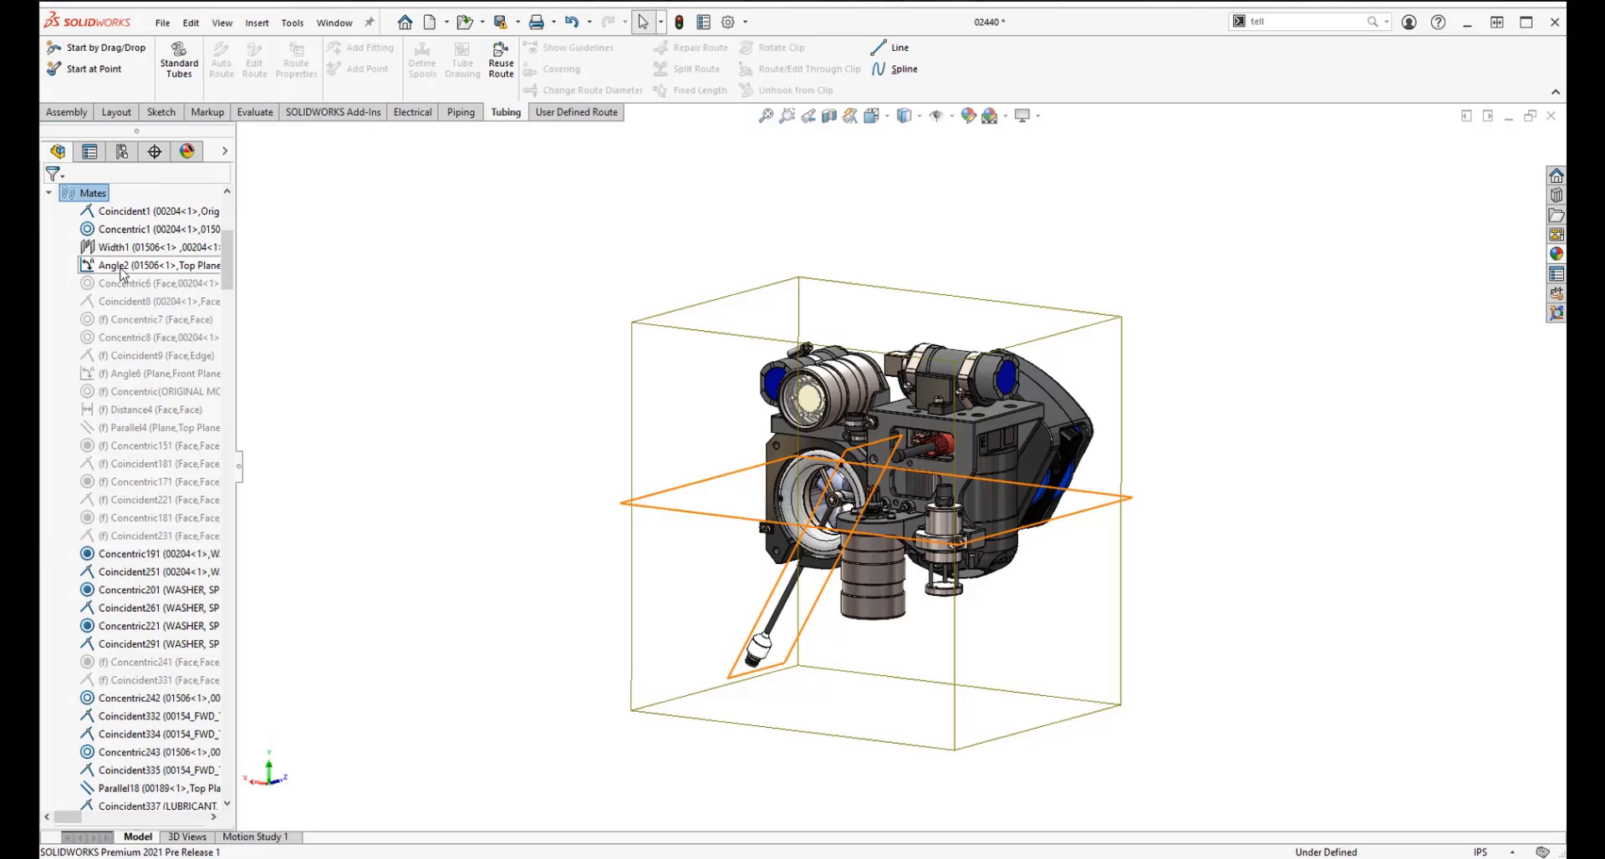
pyautogui.moveTo(113, 289)
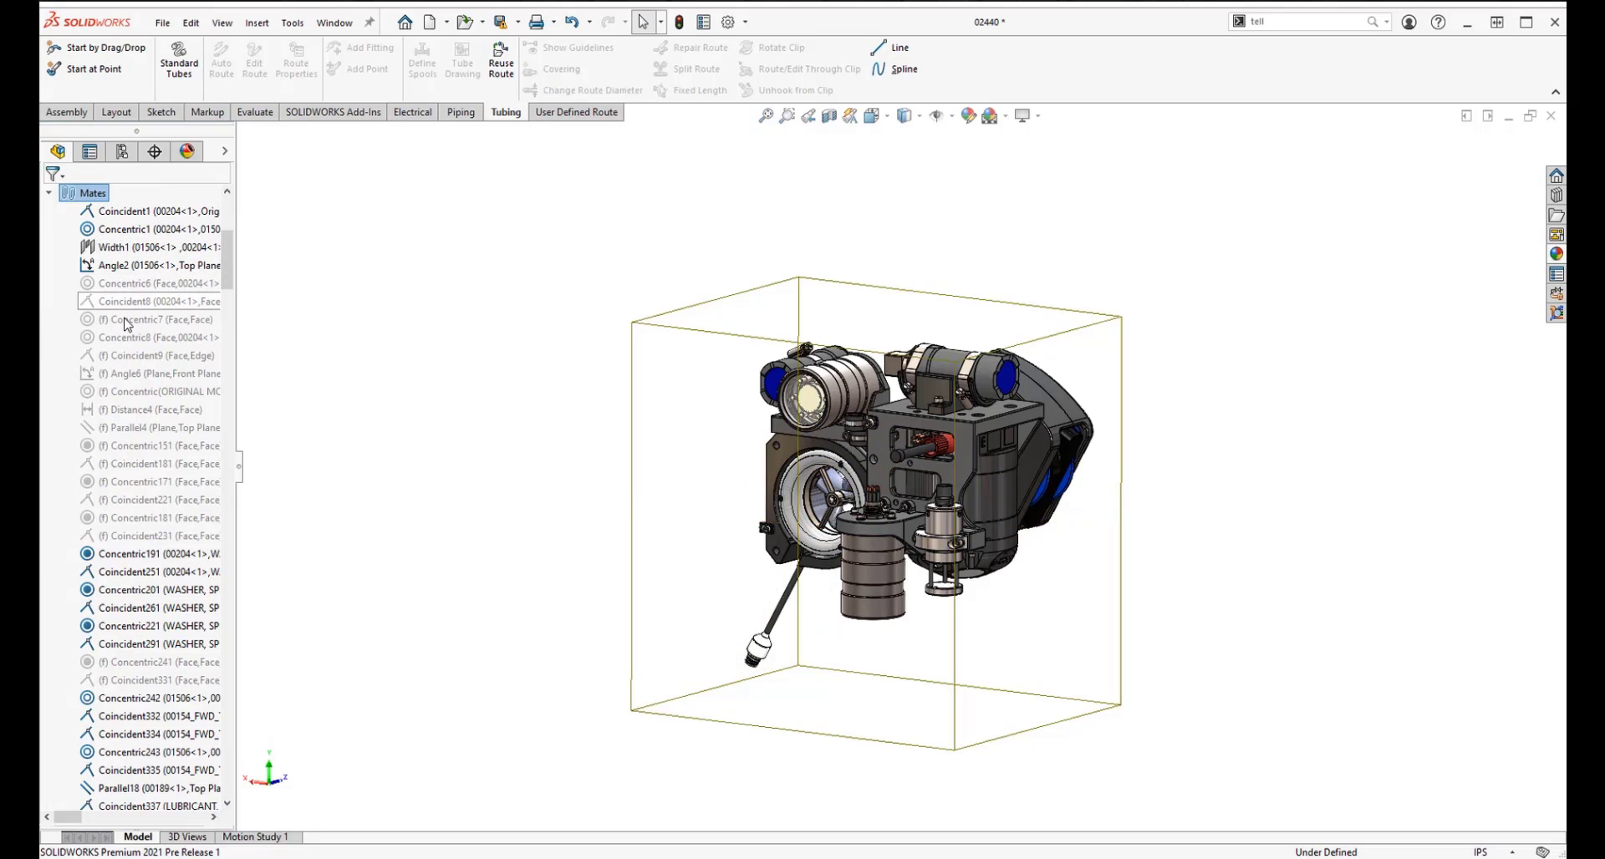
pyautogui.rightClick(88, 200)
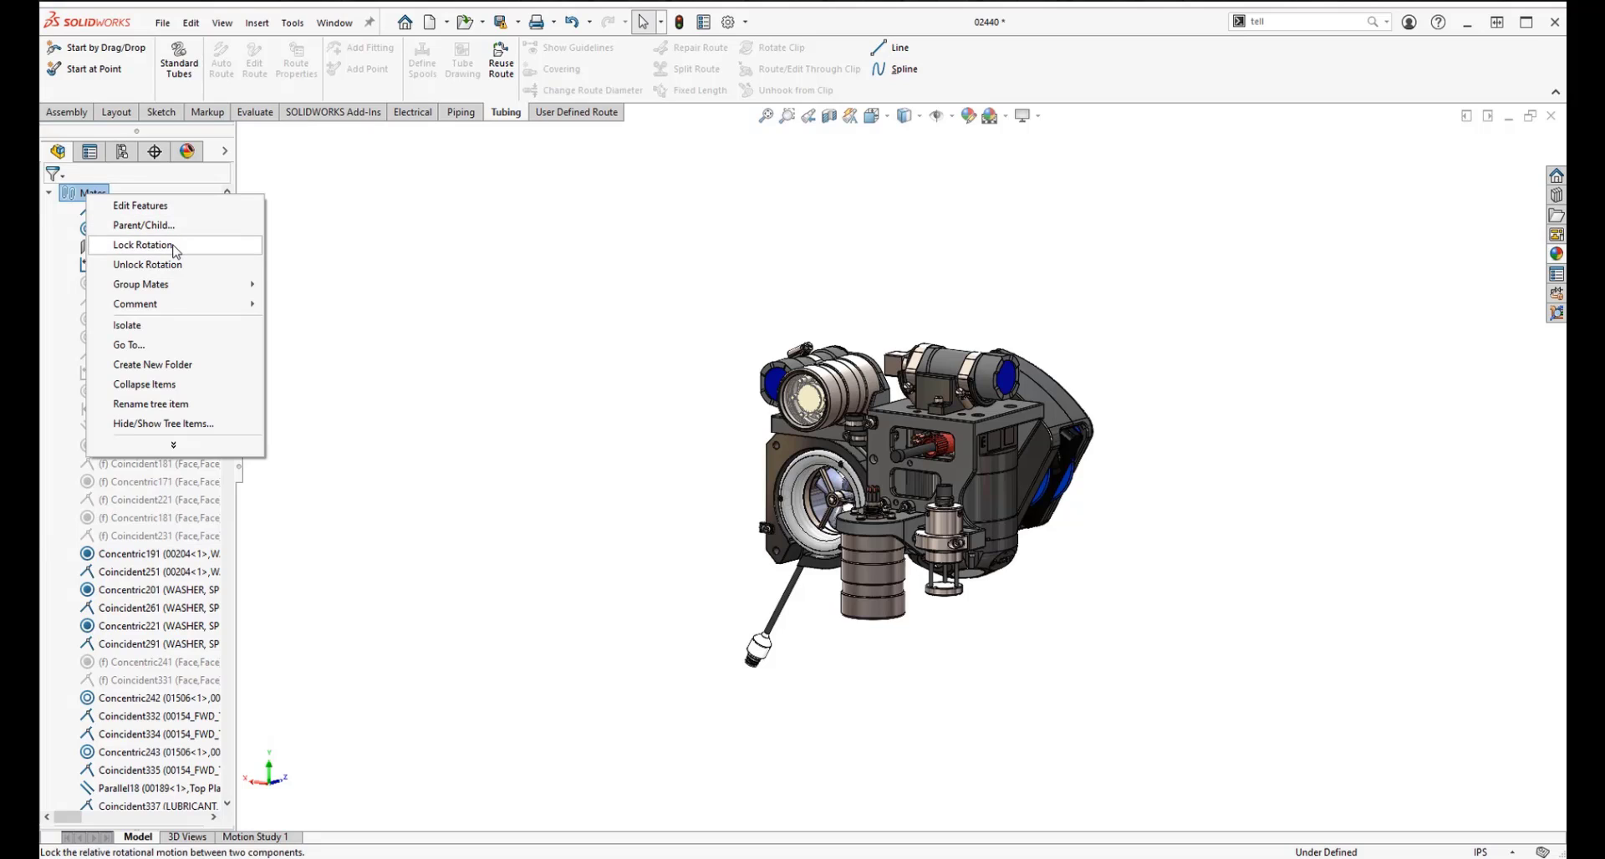
pyautogui.moveTo(178, 286)
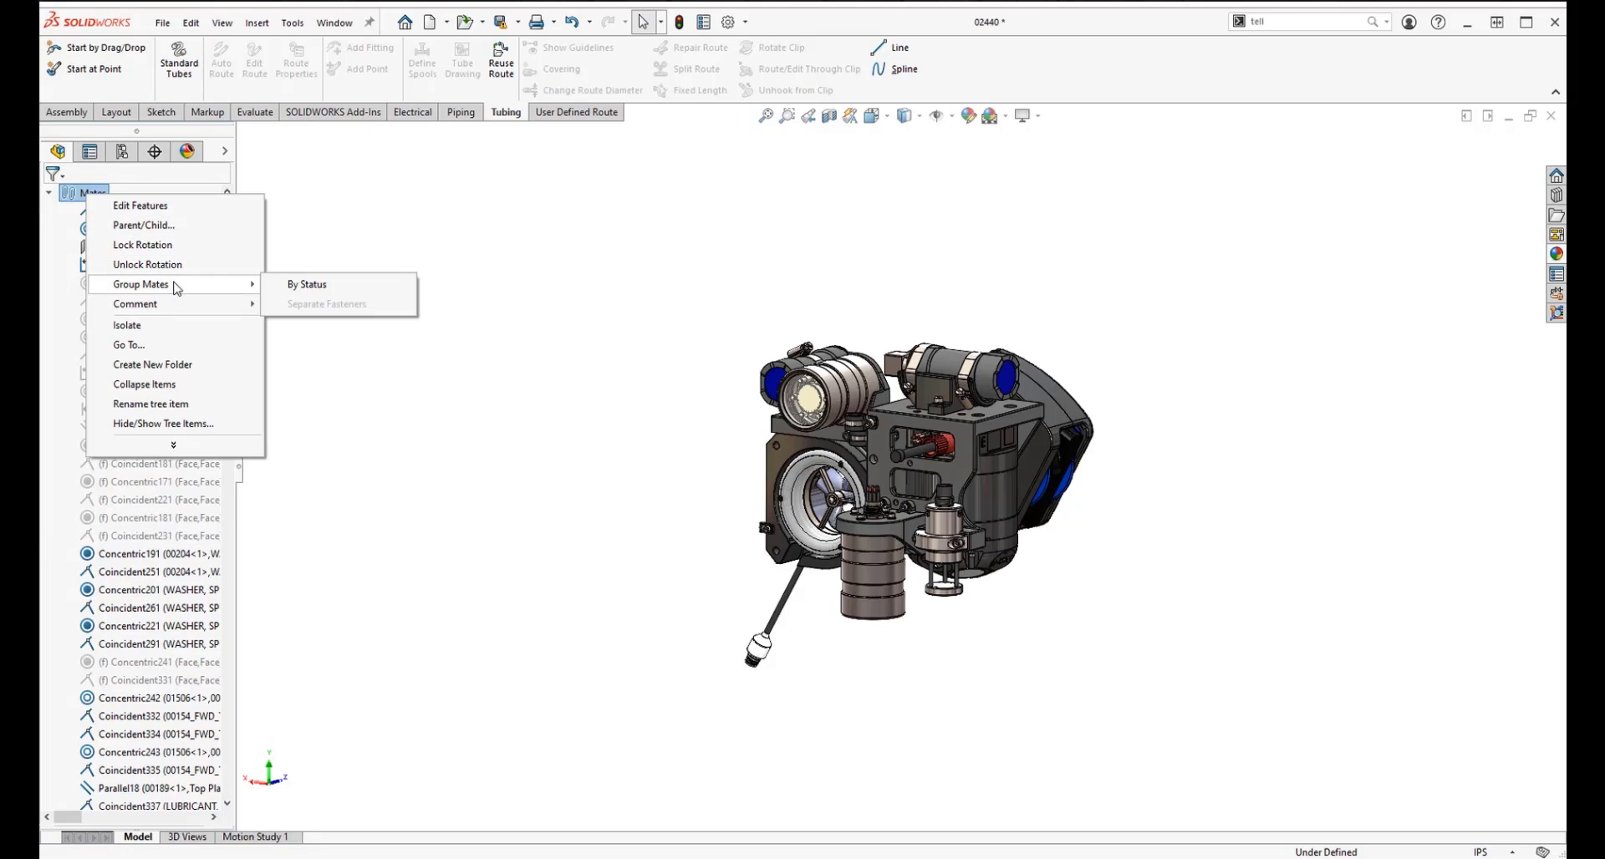
pyautogui.click(297, 285)
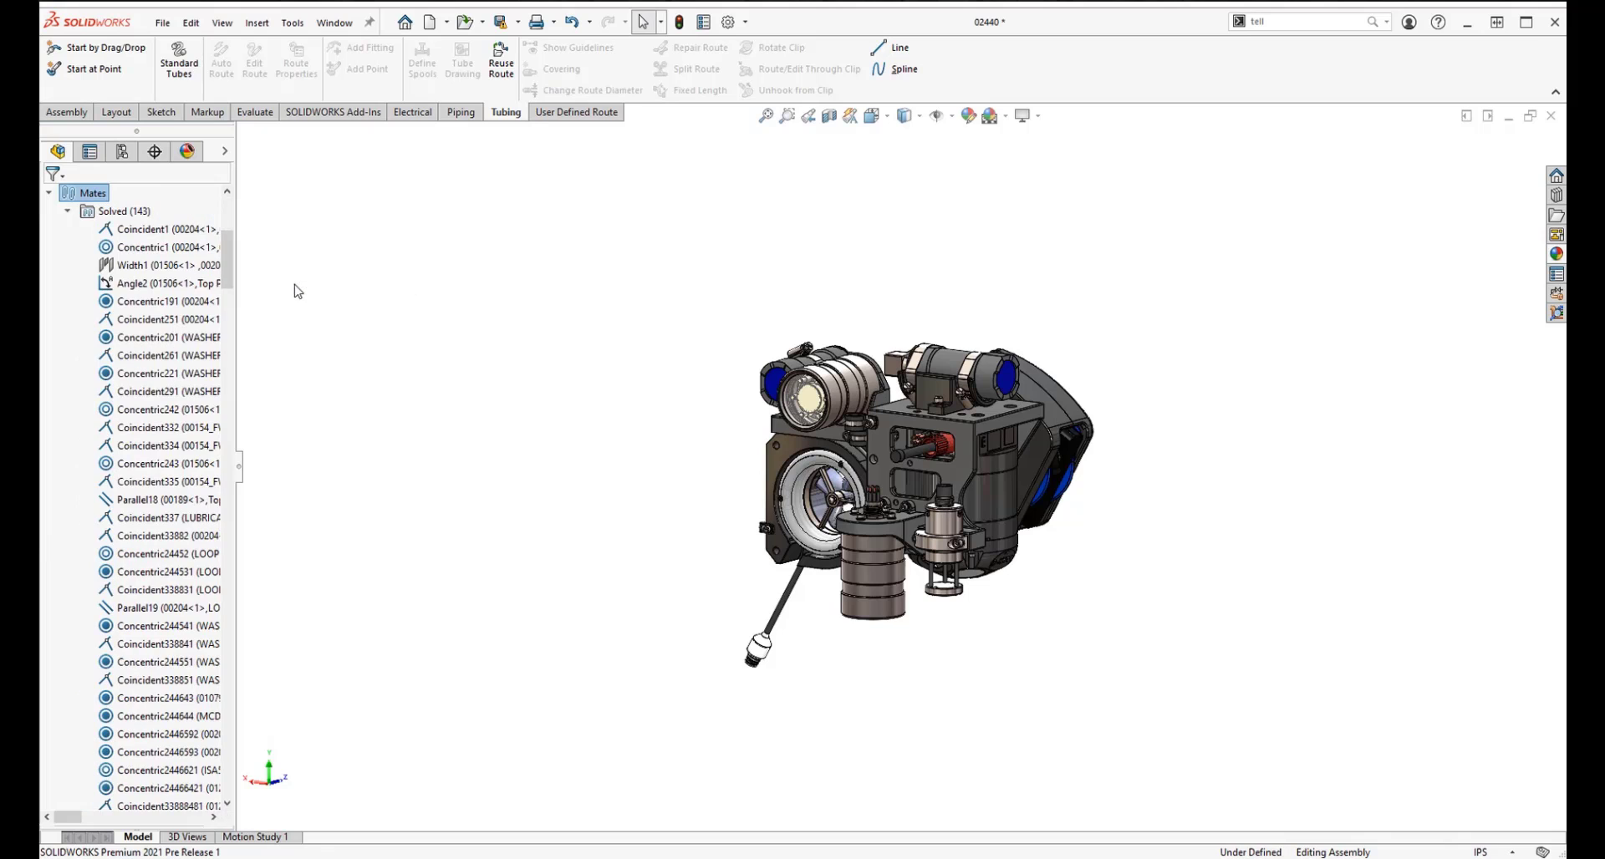
pyautogui.moveTo(229, 265); pyautogui.dragTo(196, 228)
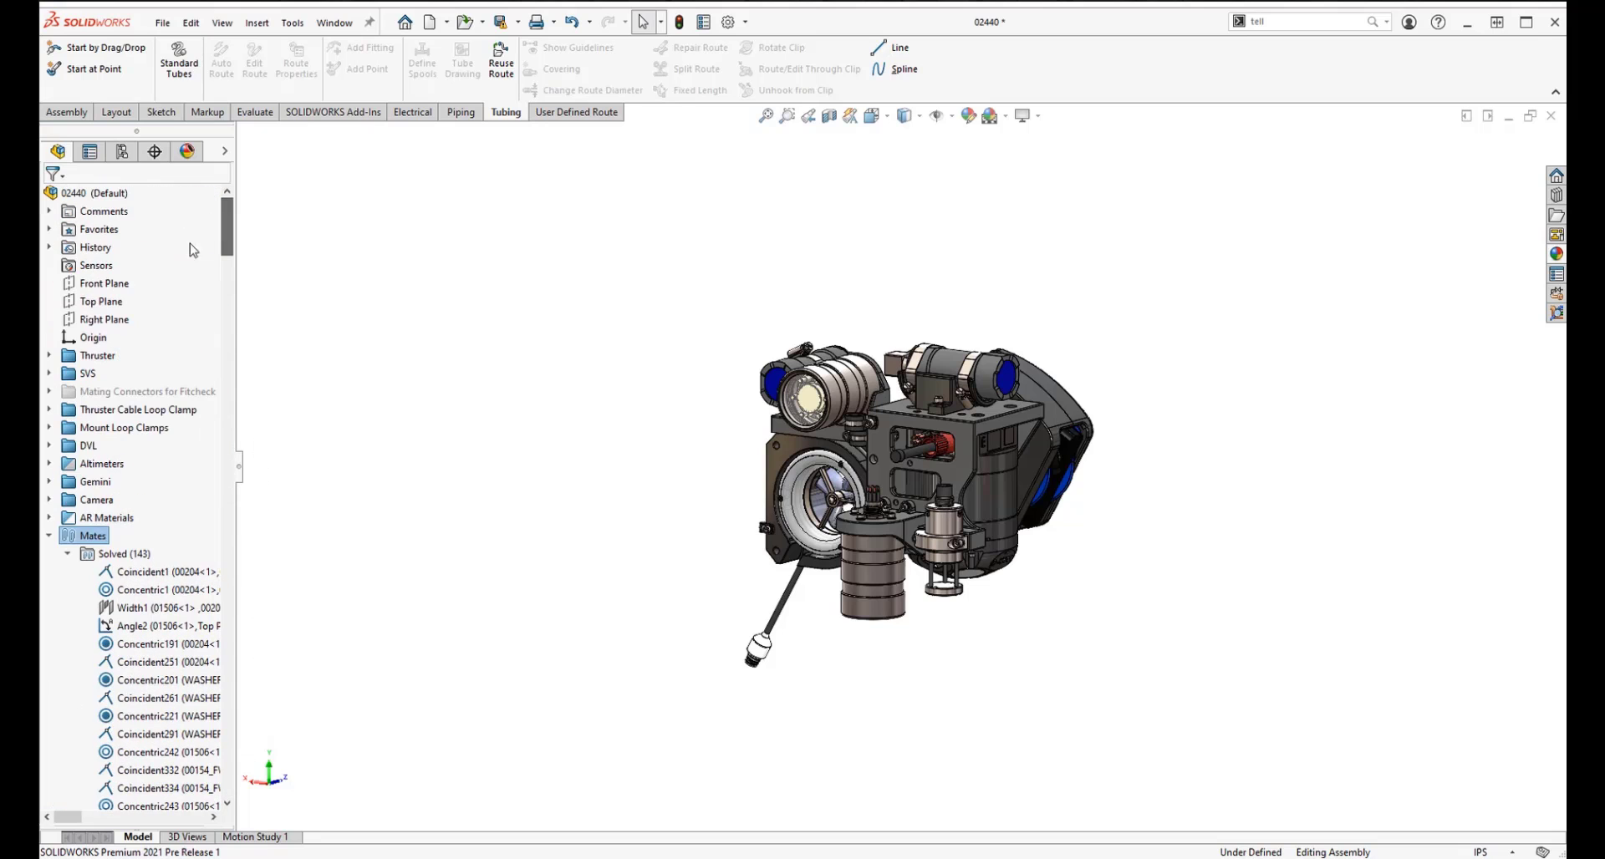
pyautogui.click(49, 537)
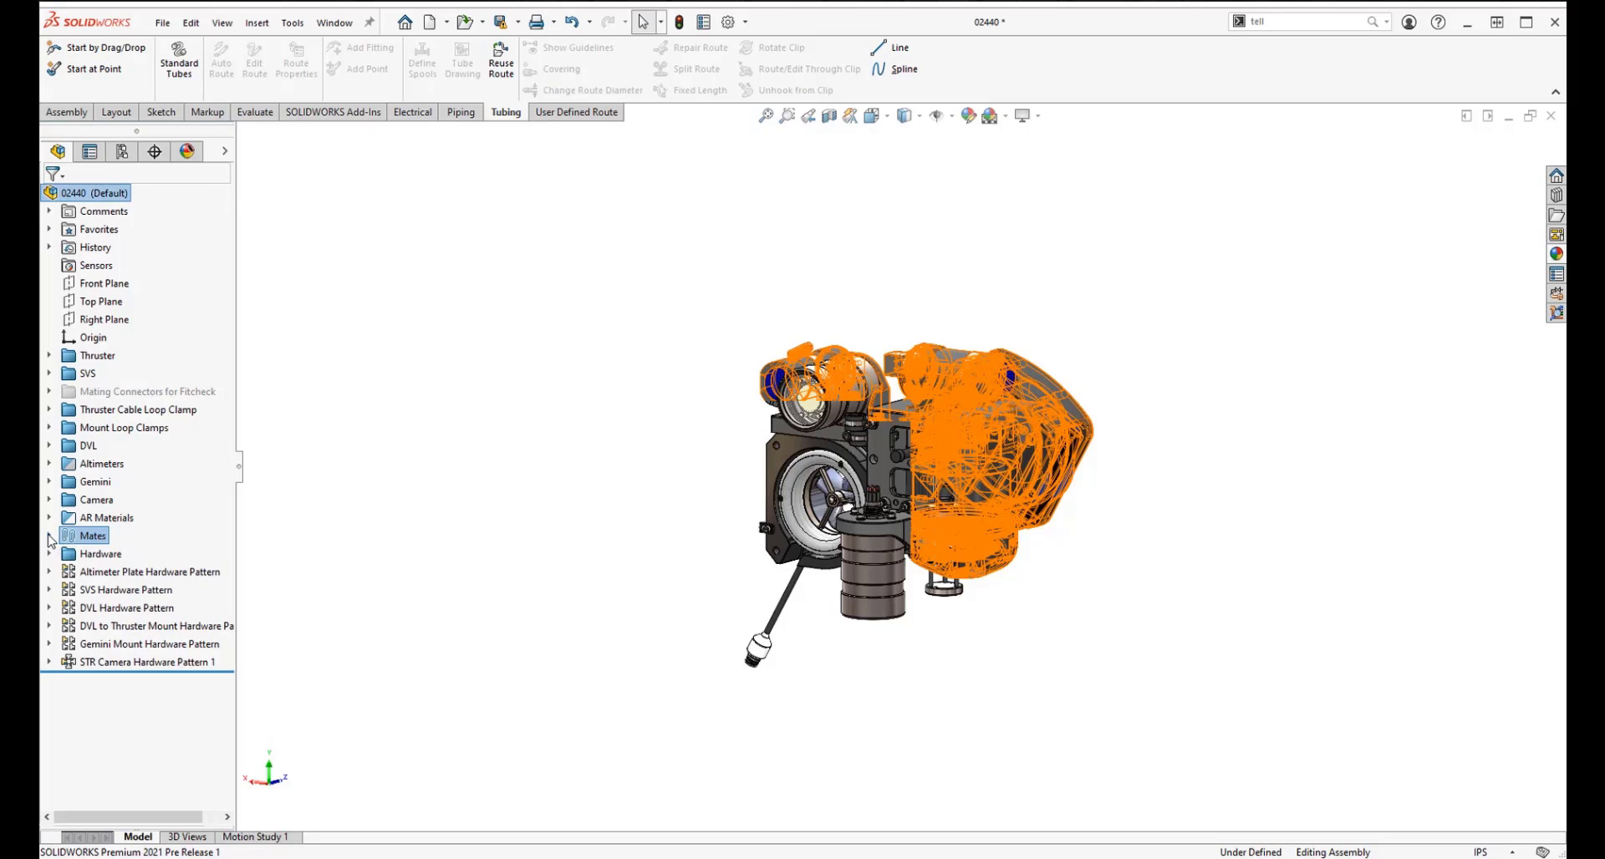
pyautogui.click(477, 573)
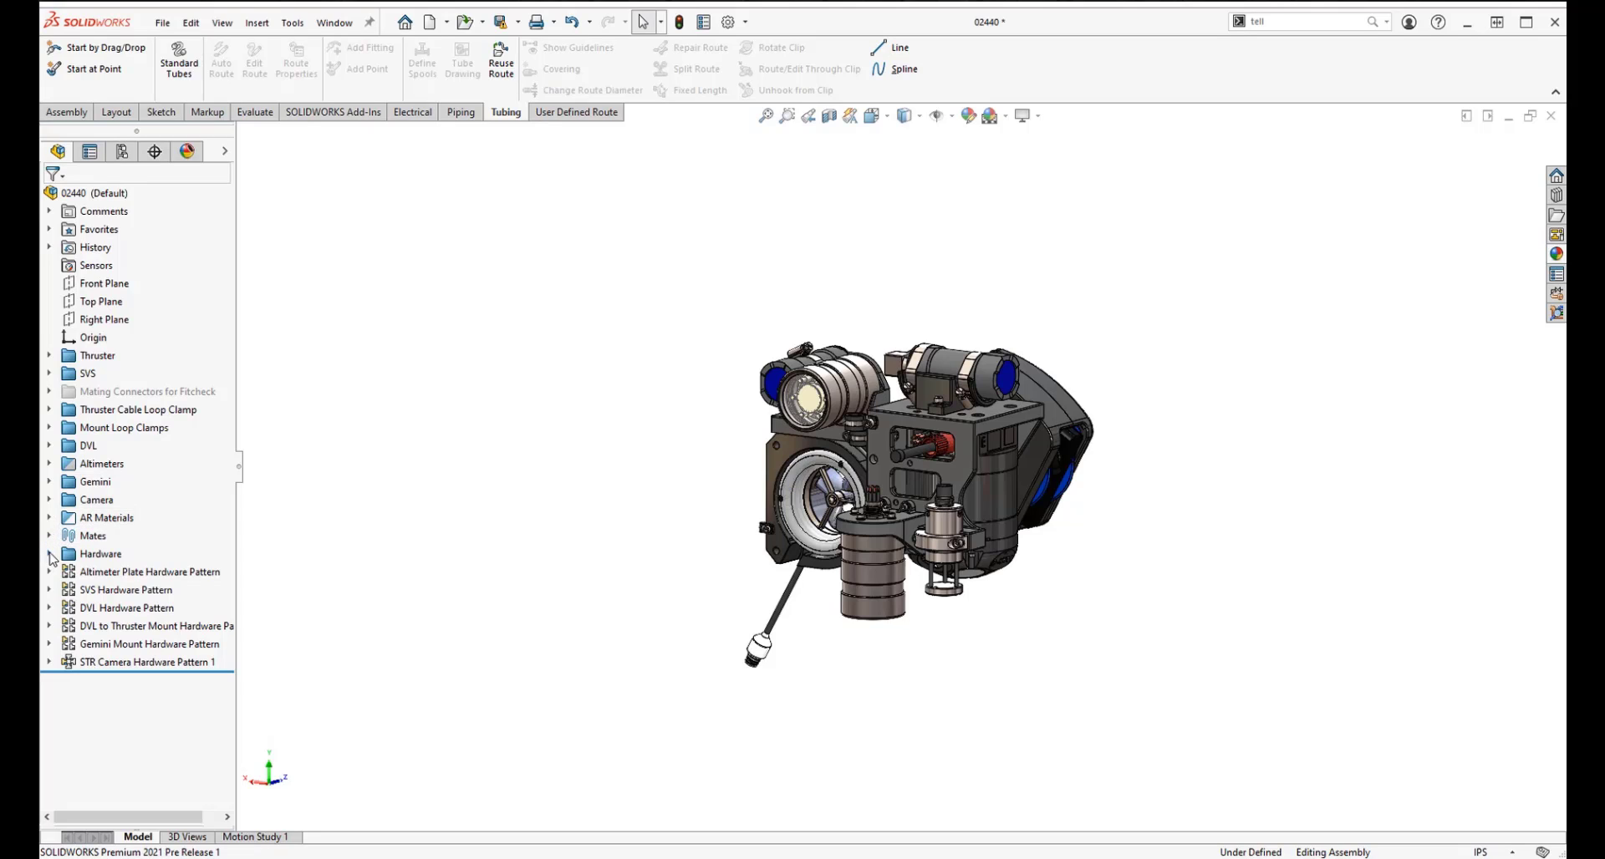
# - Purge the unused features of the 02440 assembly, deleting all listed mates that are suppressed in all configurations
pyautogui.rightClick(86, 199)
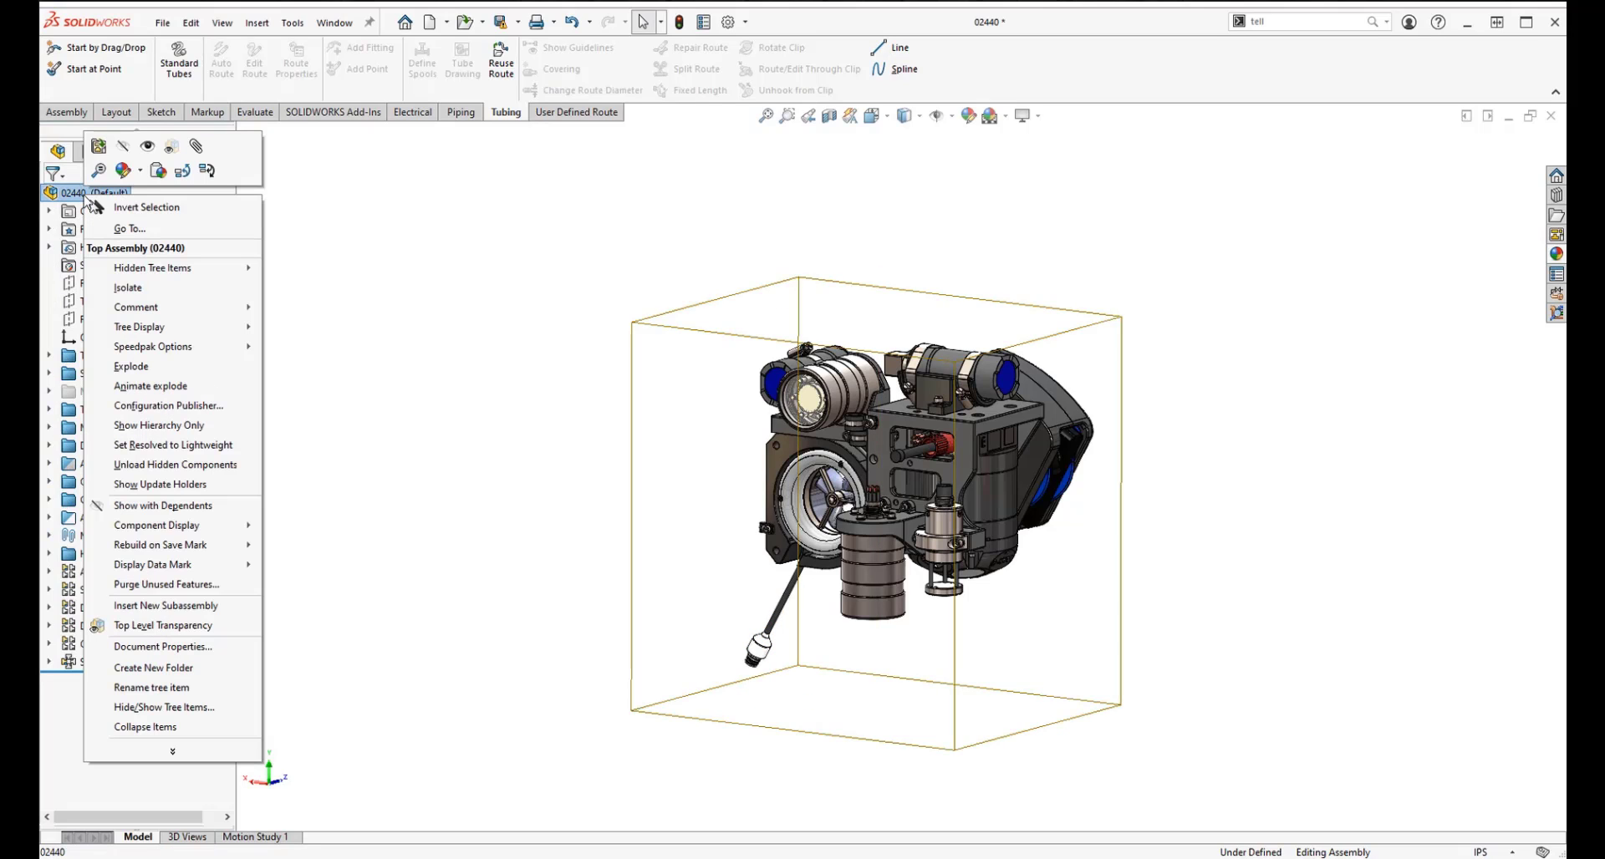
pyautogui.click(137, 585)
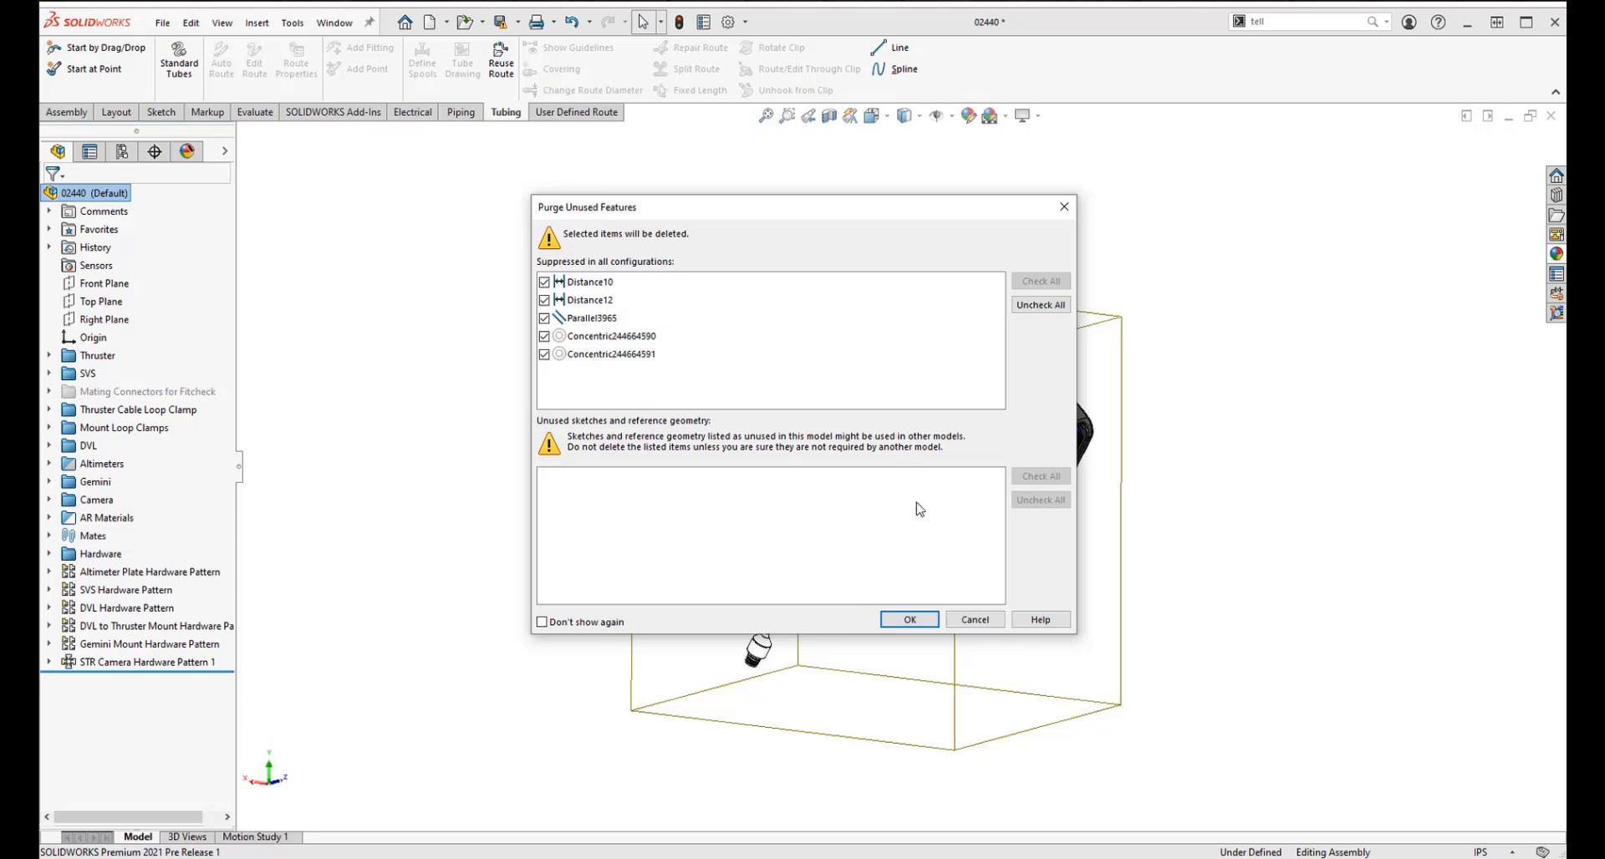
pyautogui.click(910, 623)
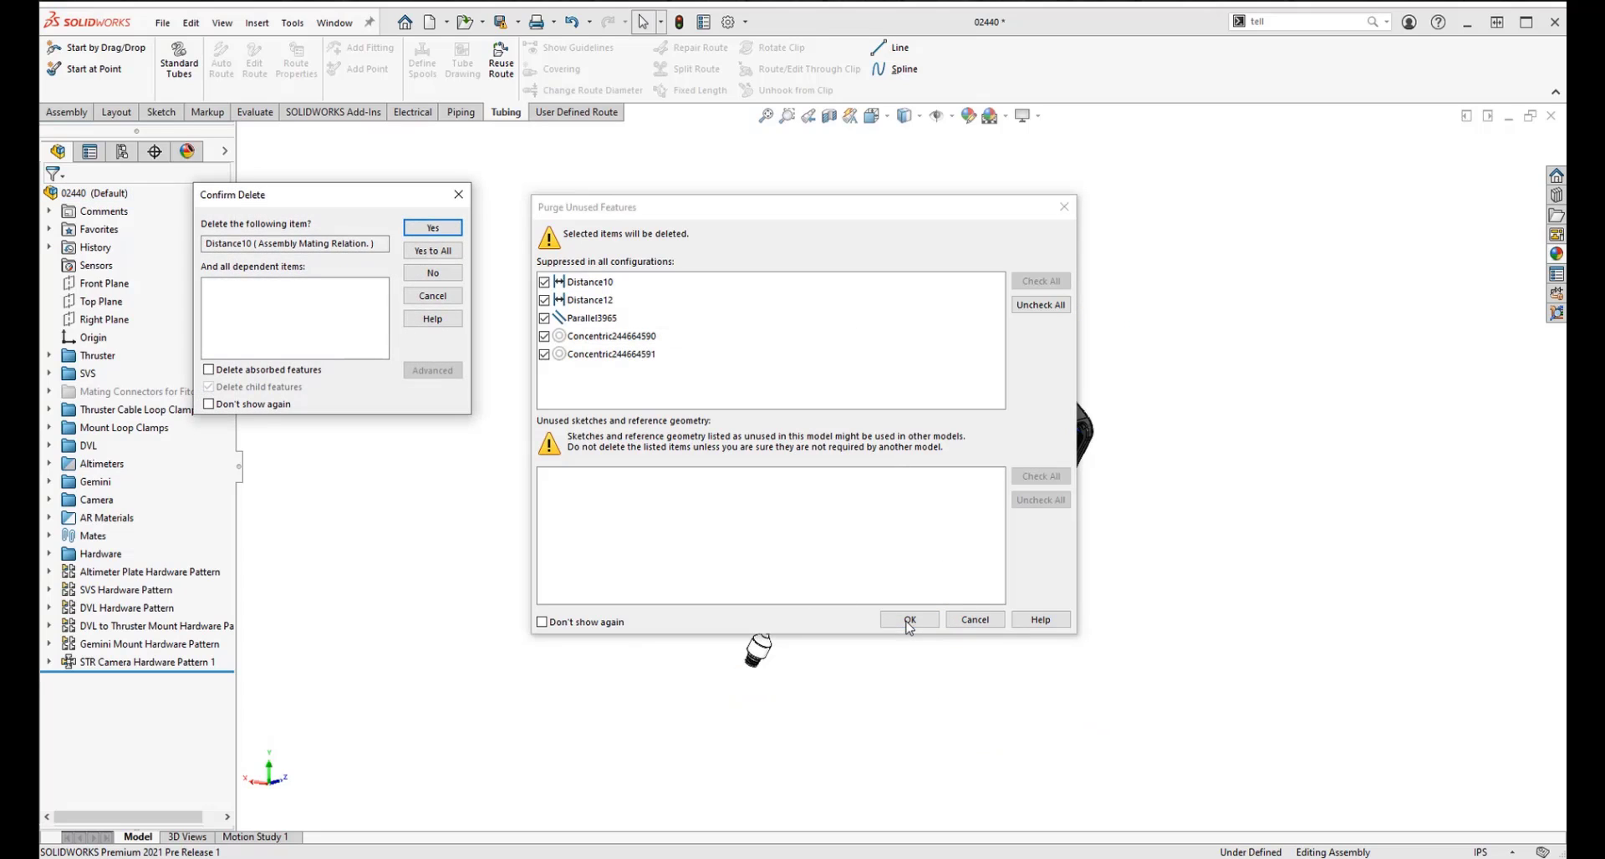
pyautogui.click(427, 253)
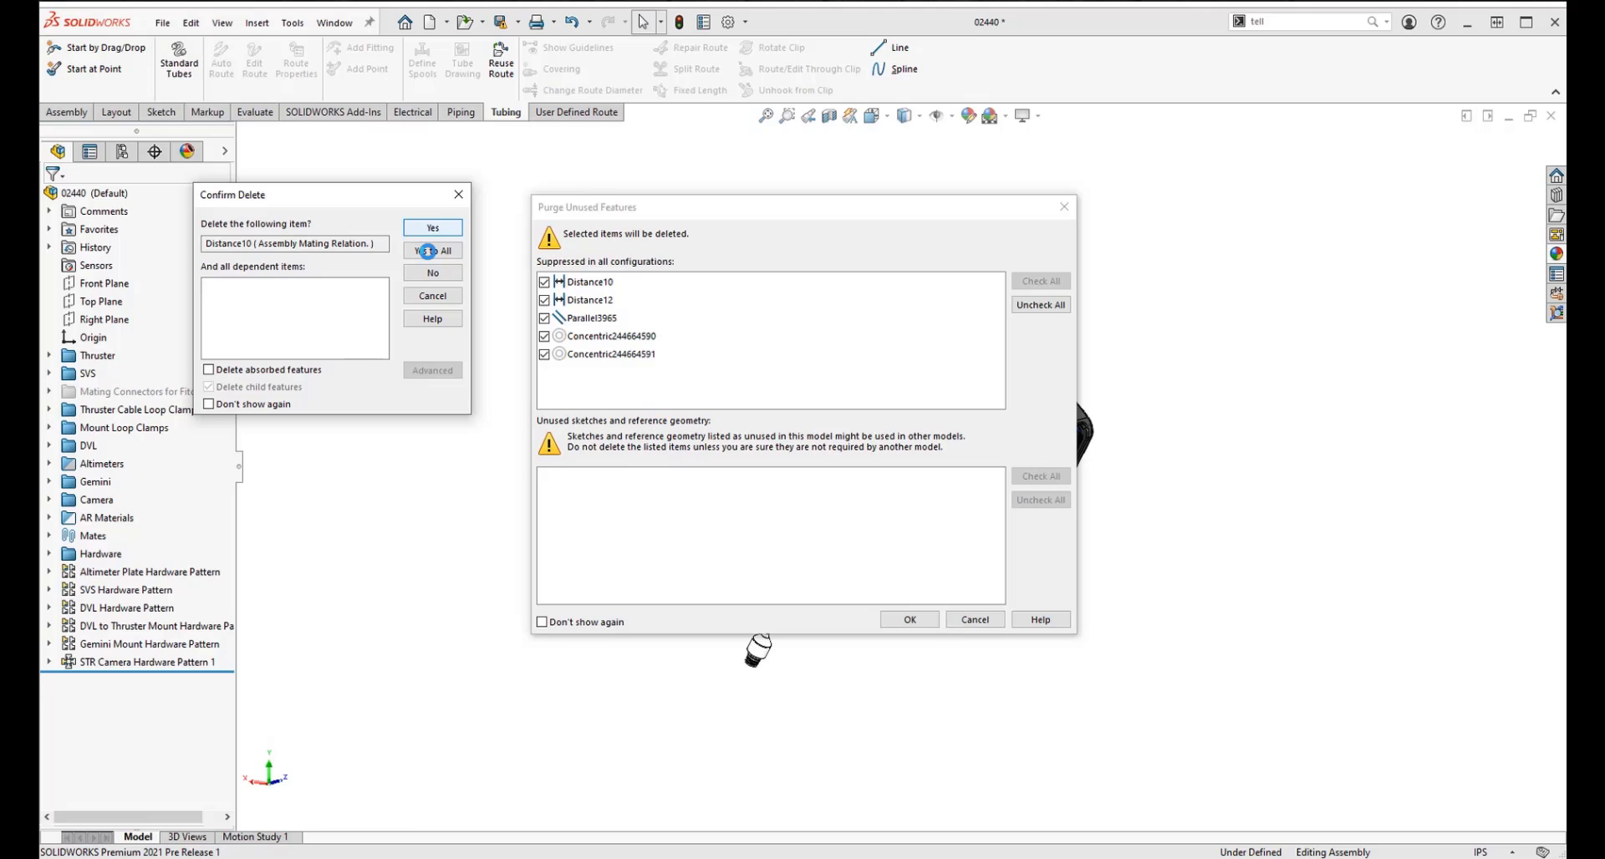
pyautogui.click(427, 251)
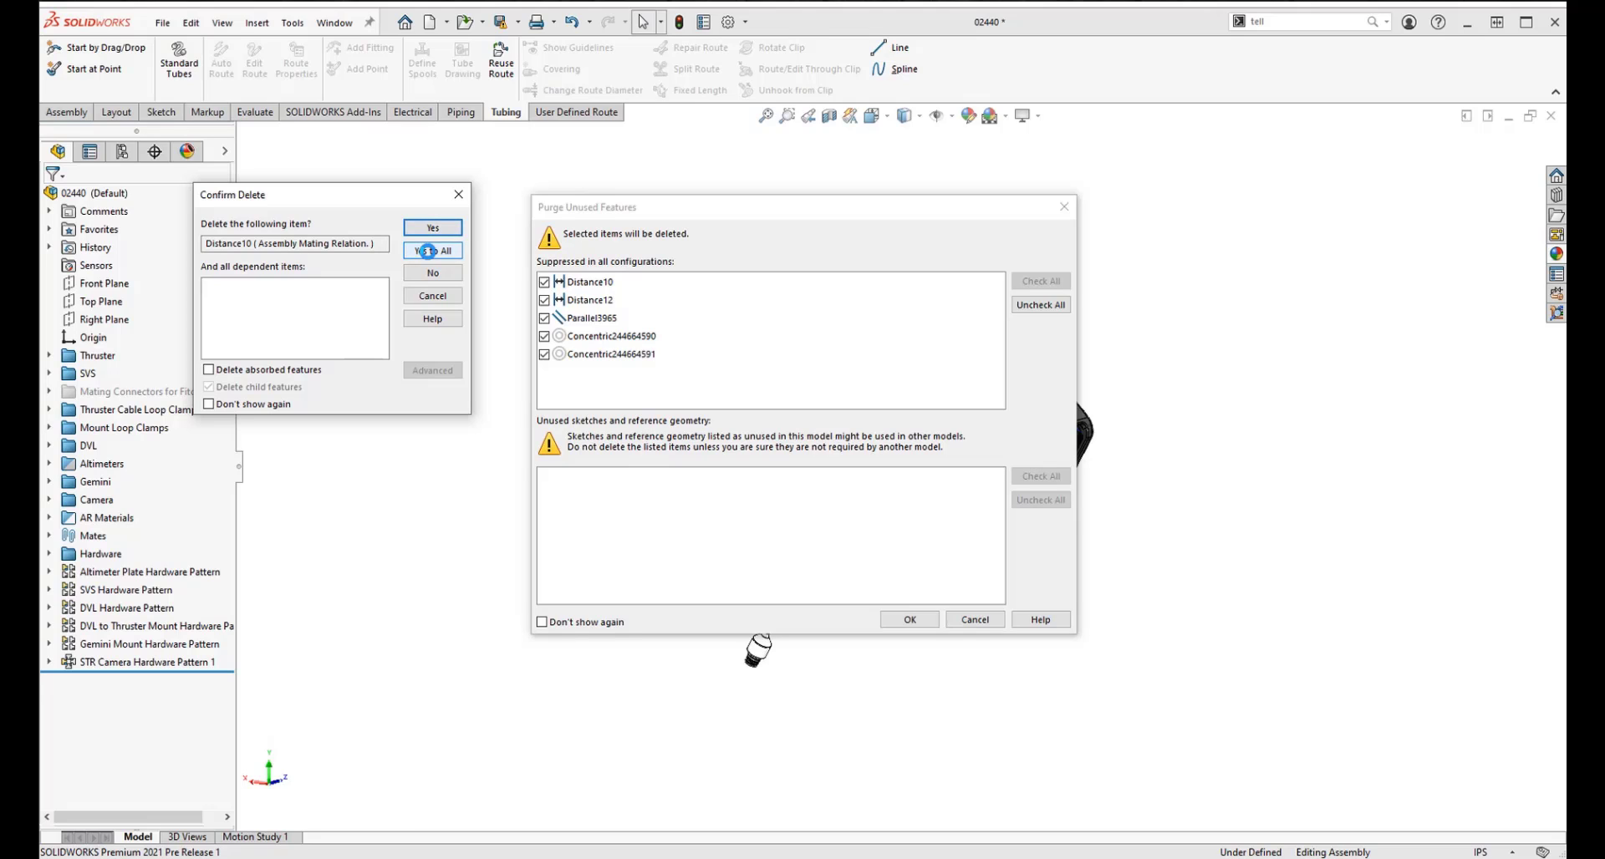
pyautogui.click(430, 252)
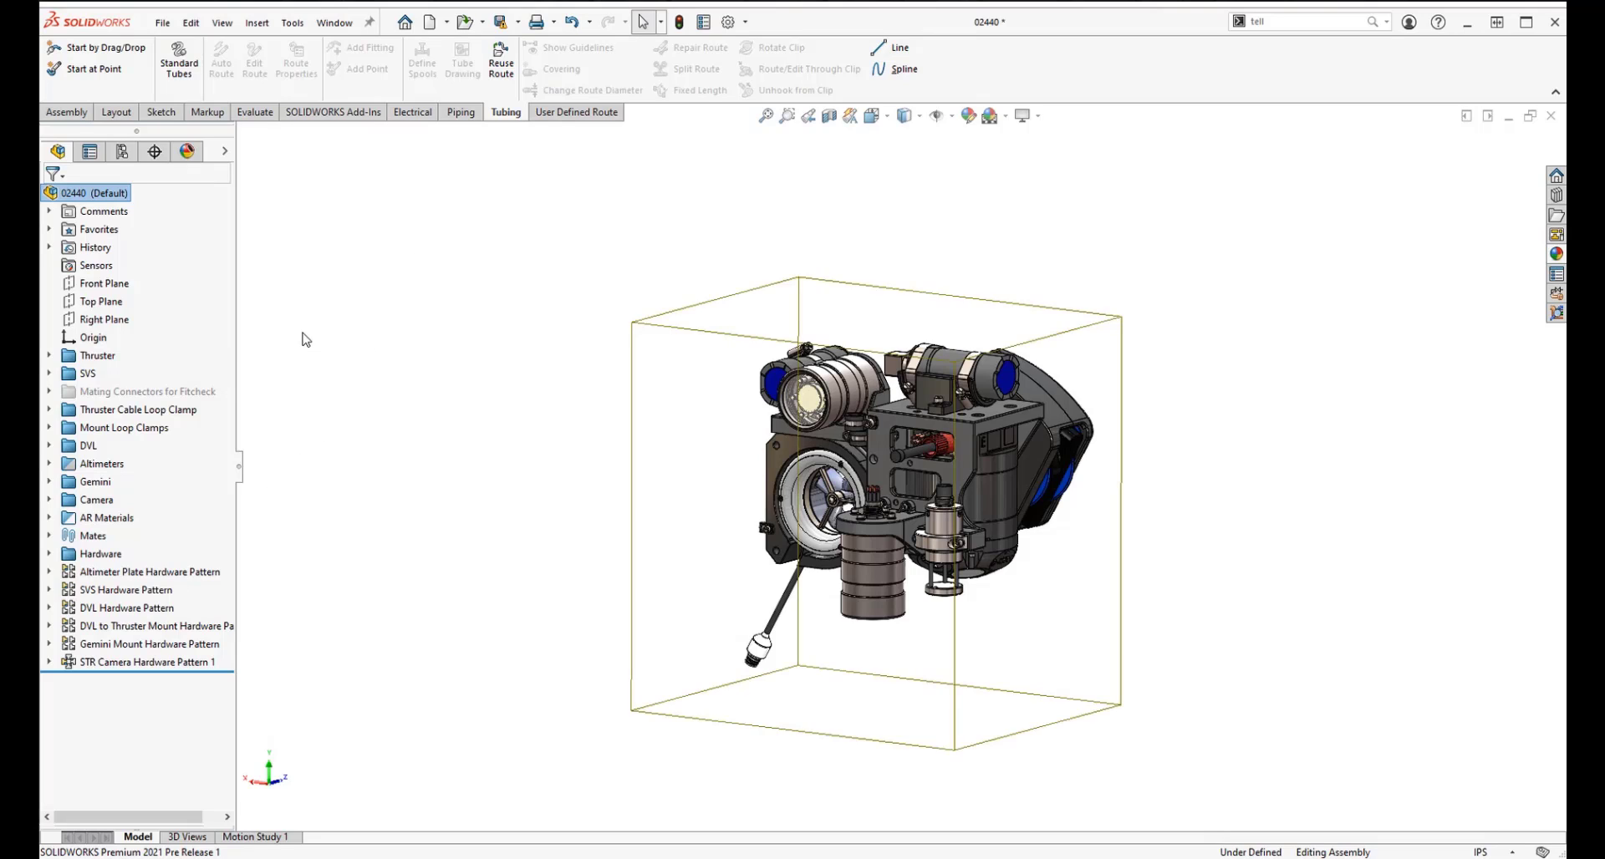
# - Expand the Thruster folder and open its 00204 subassembly in its own window
pyautogui.click(101, 197)
pyautogui.click(49, 358)
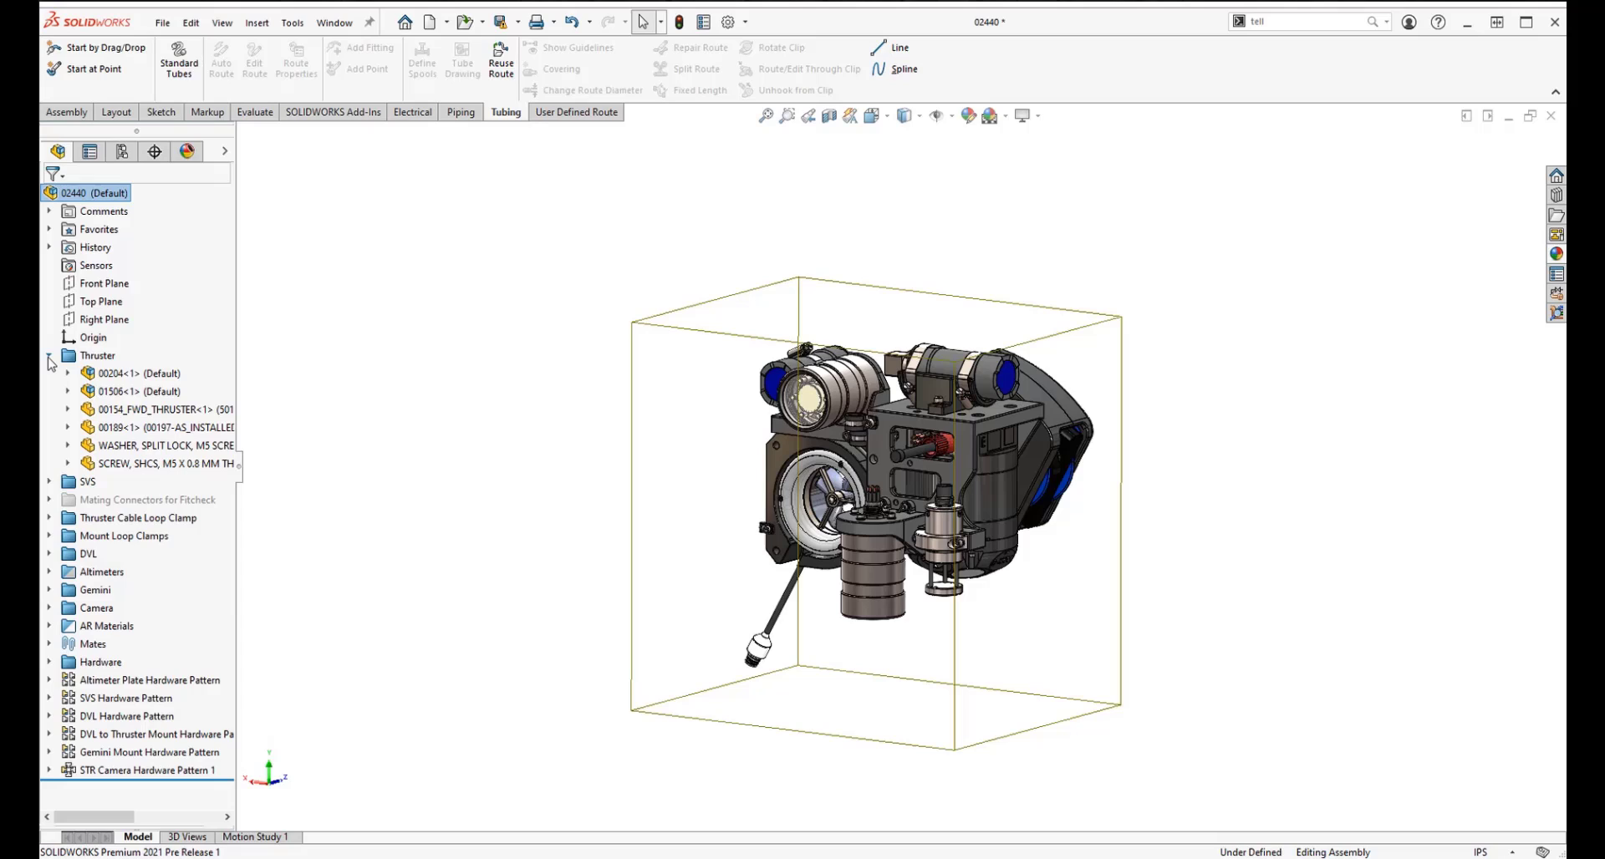
pyautogui.click(121, 374)
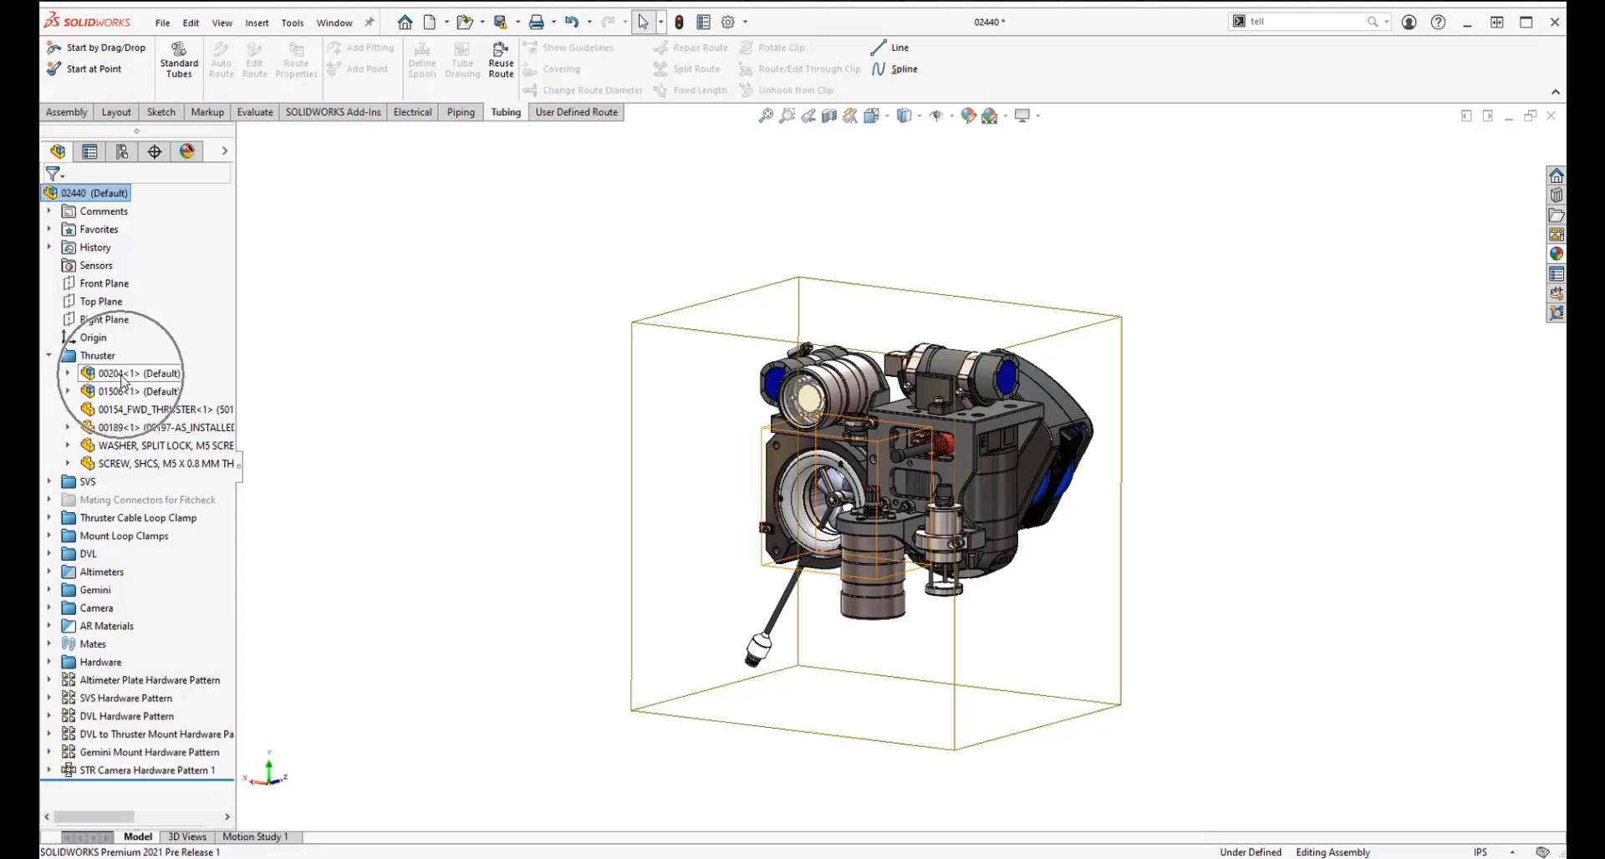
pyautogui.click(112, 378)
pyautogui.rightClick(113, 380)
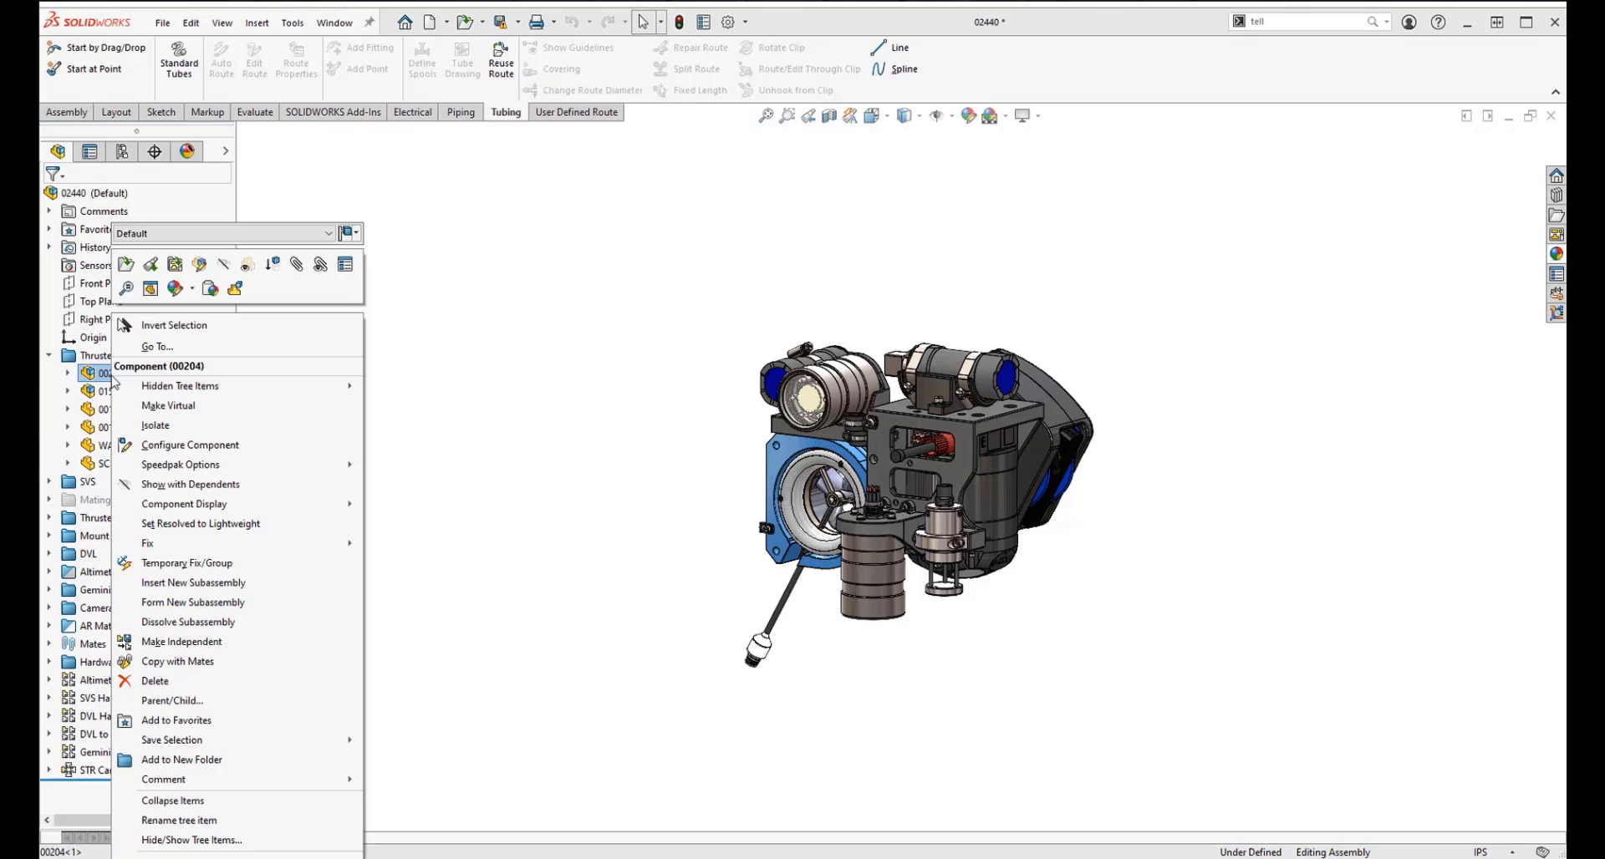
pyautogui.click(126, 266)
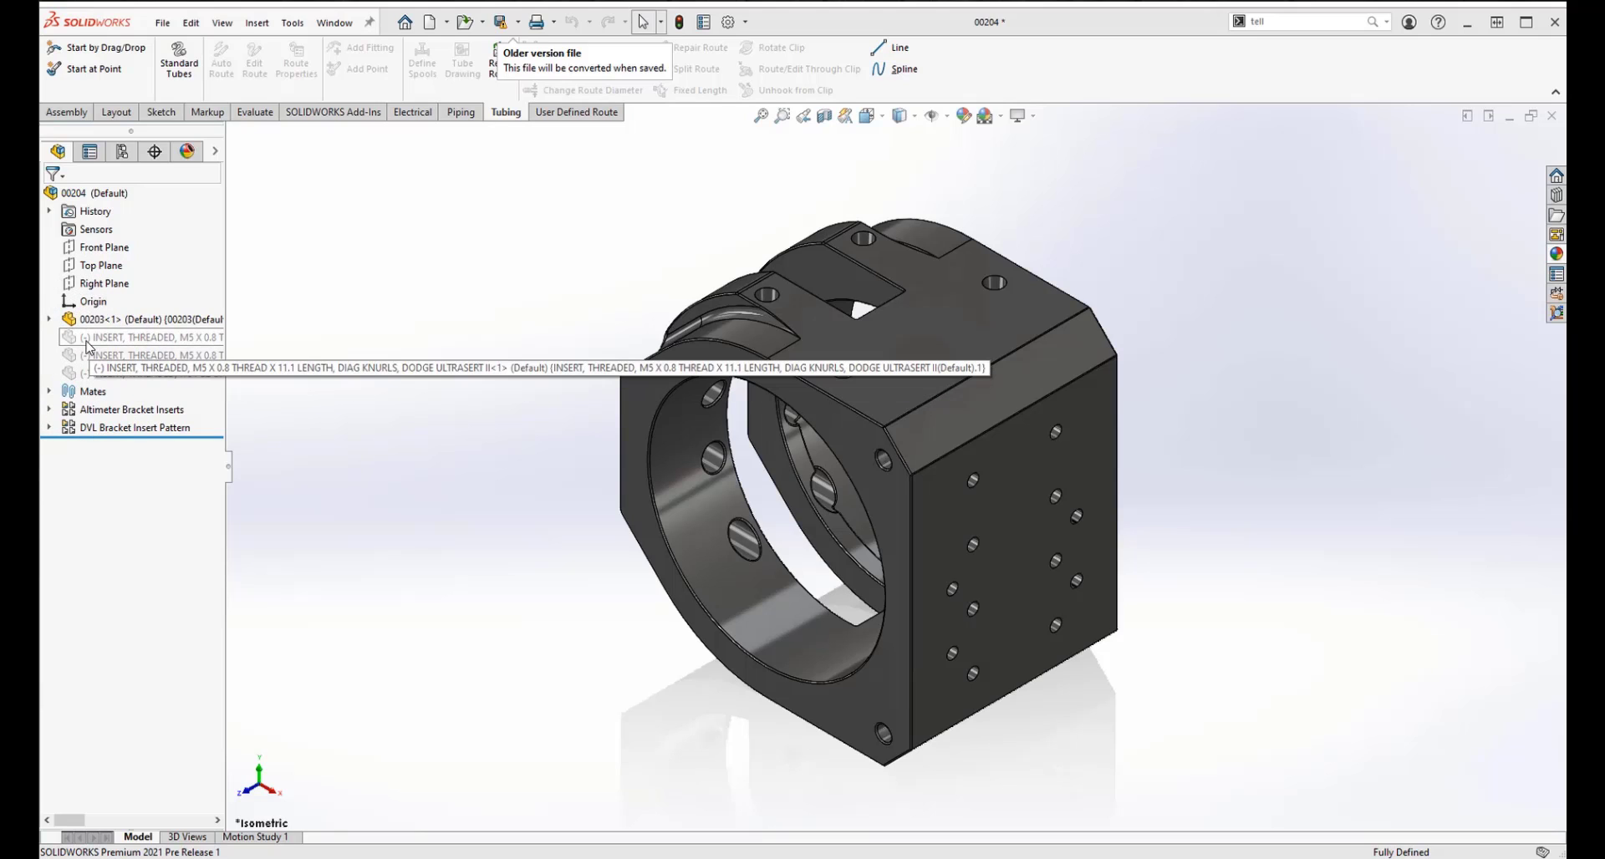
# - Expand the Mates folder and both insert patterns of 00204, and unsuppress everything from the first M5 insert through the last DVL Bracket Insert Pattern instance
pyautogui.click(113, 339)
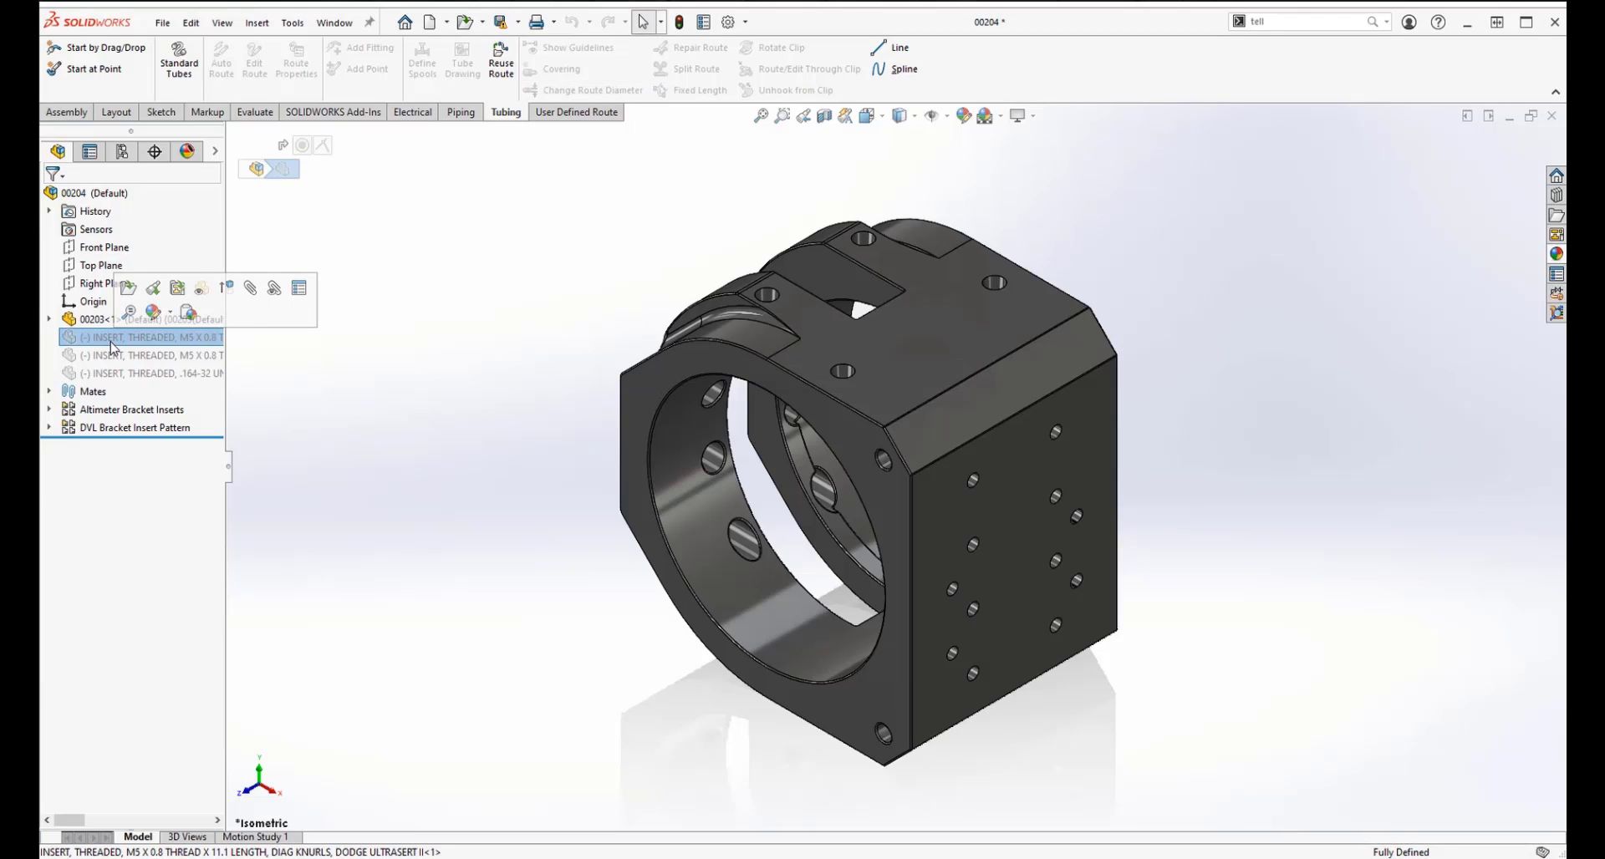
pyautogui.click(49, 409)
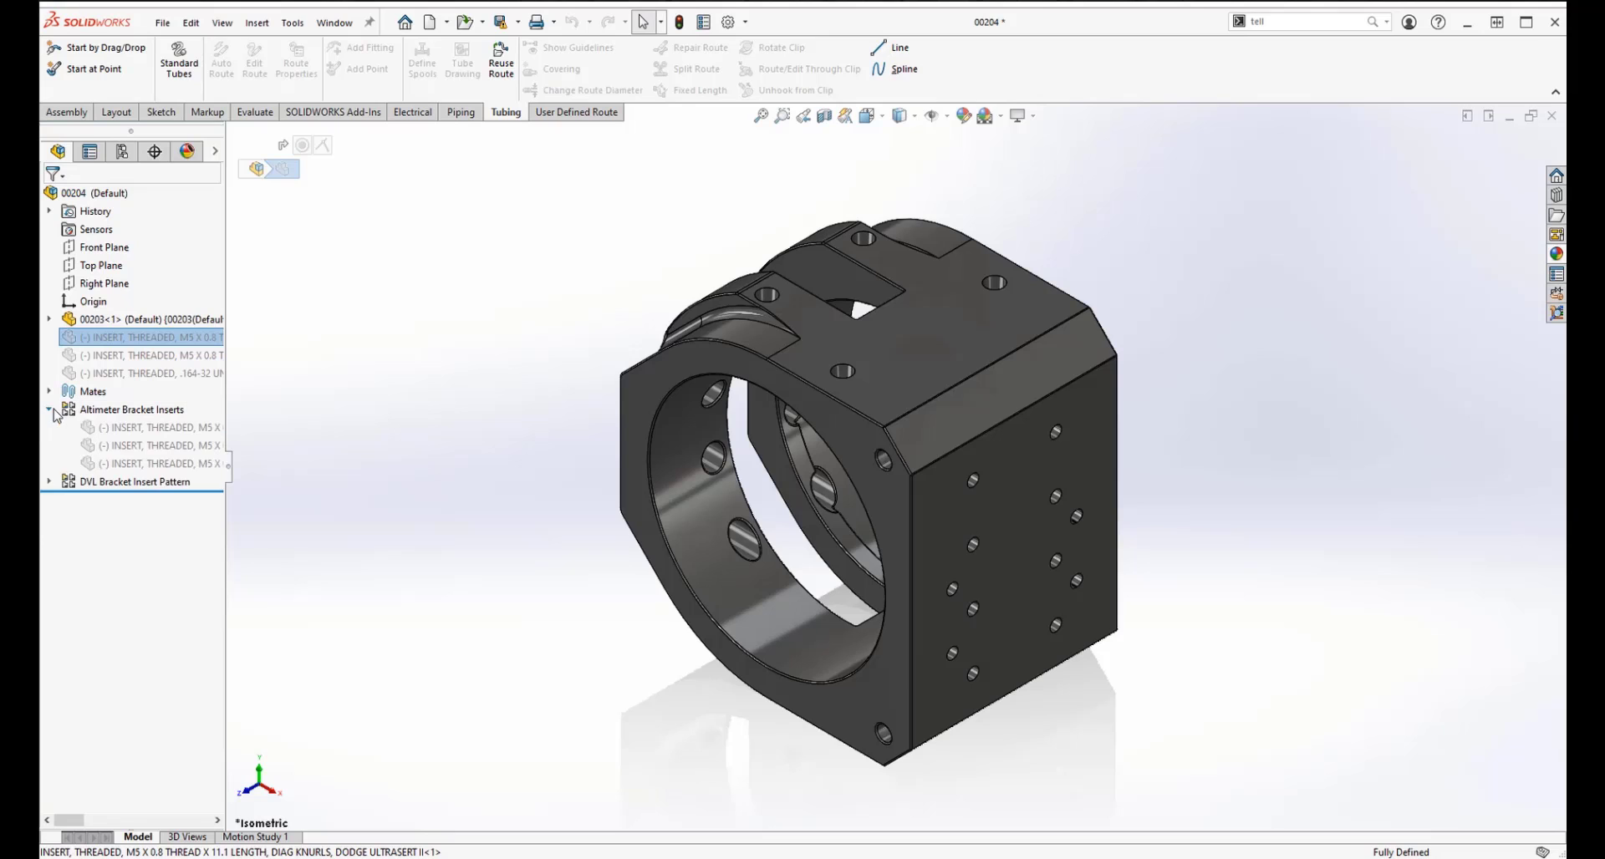
pyautogui.click(49, 482)
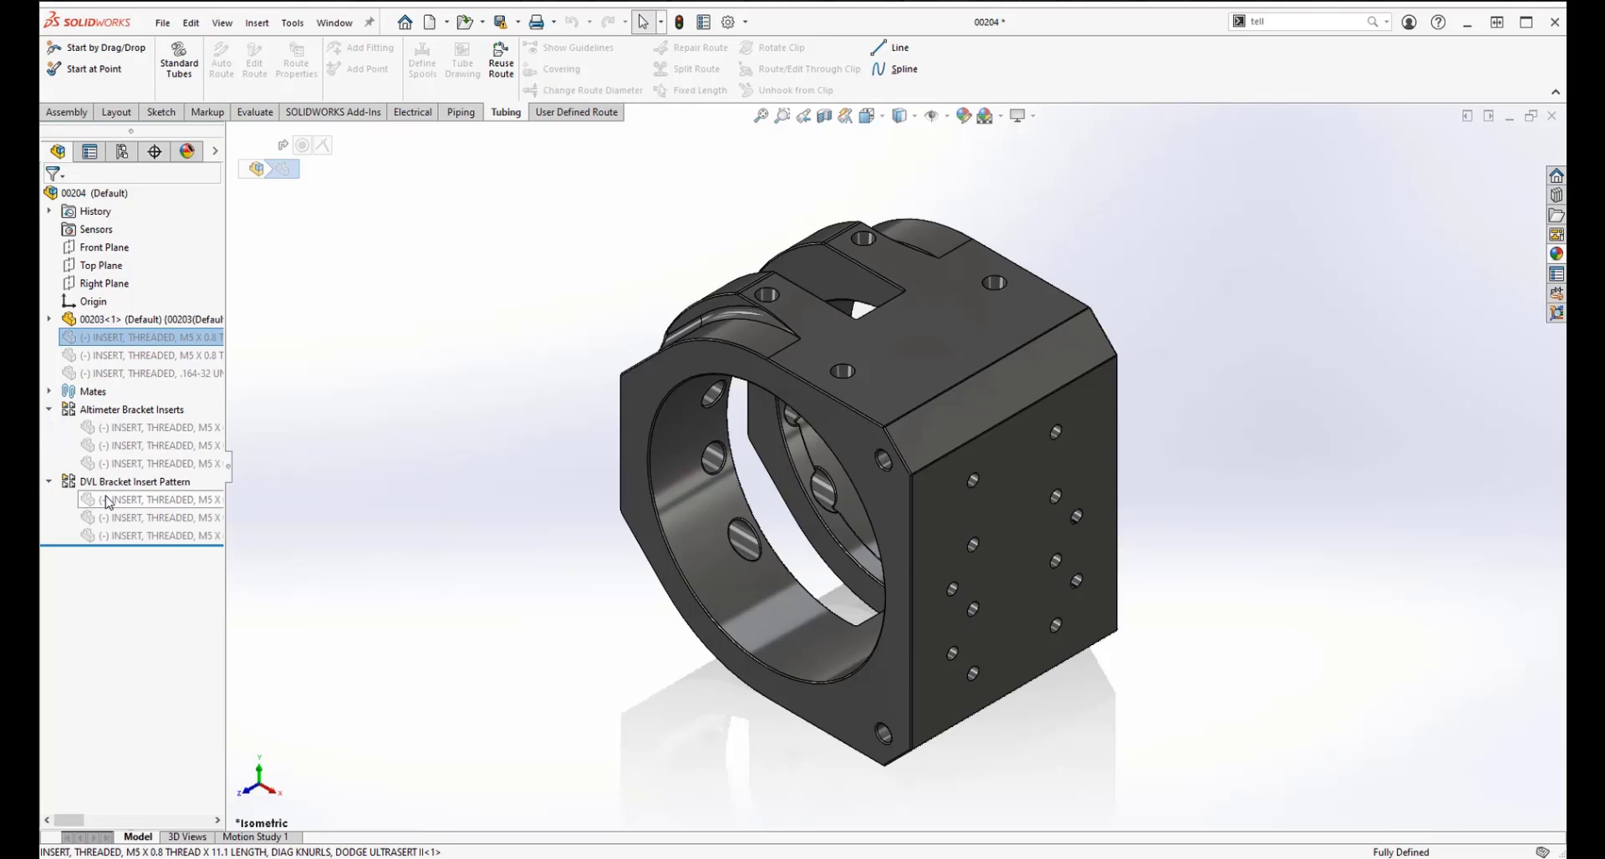
pyautogui.click(130, 341)
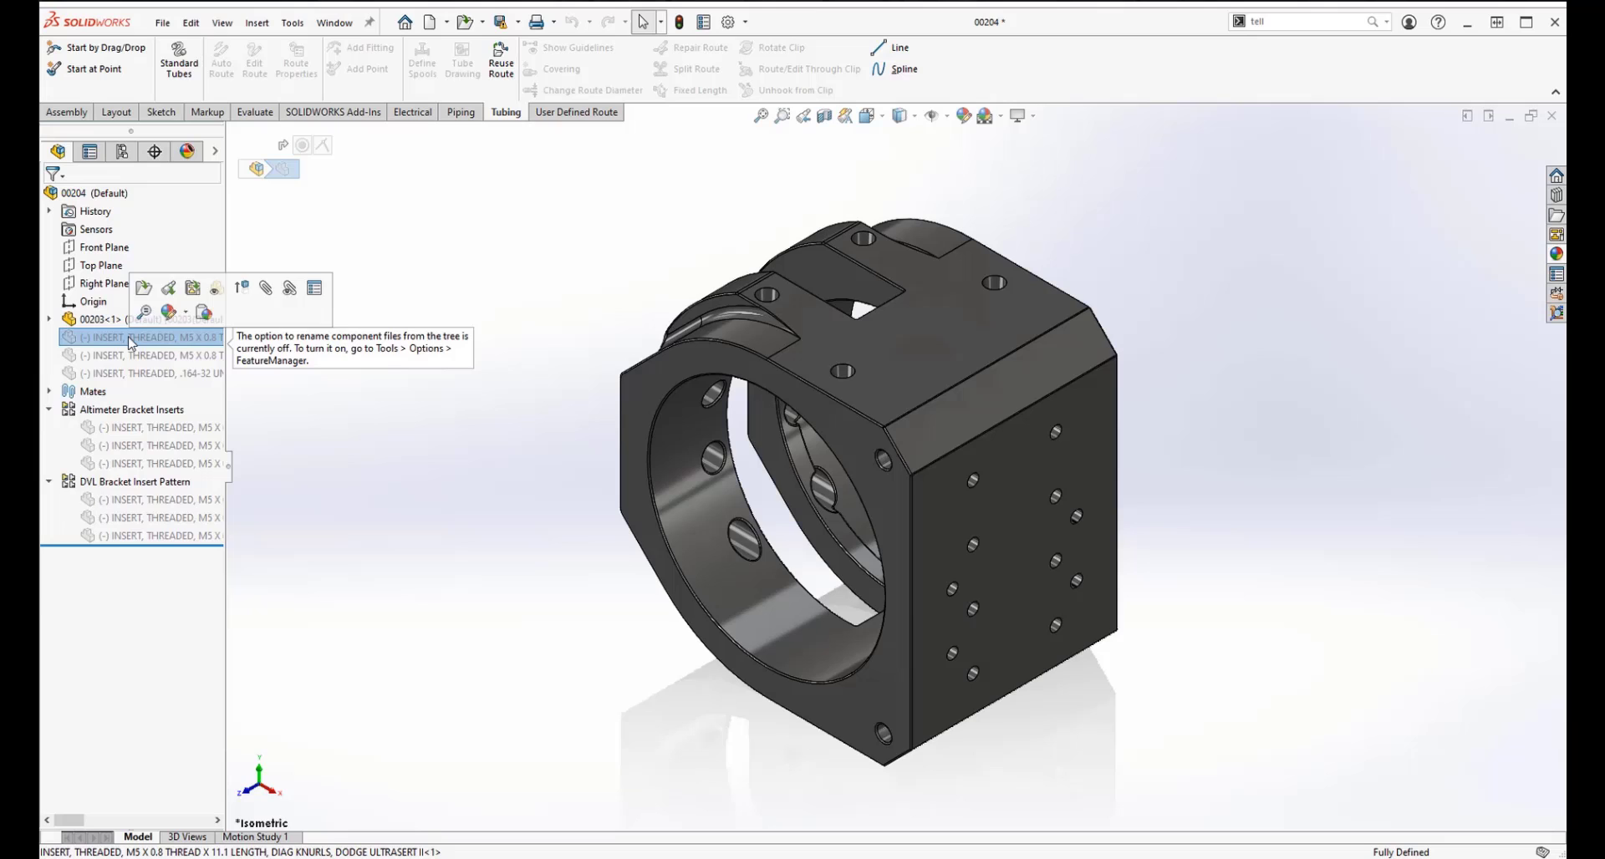
pyautogui.click(48, 391)
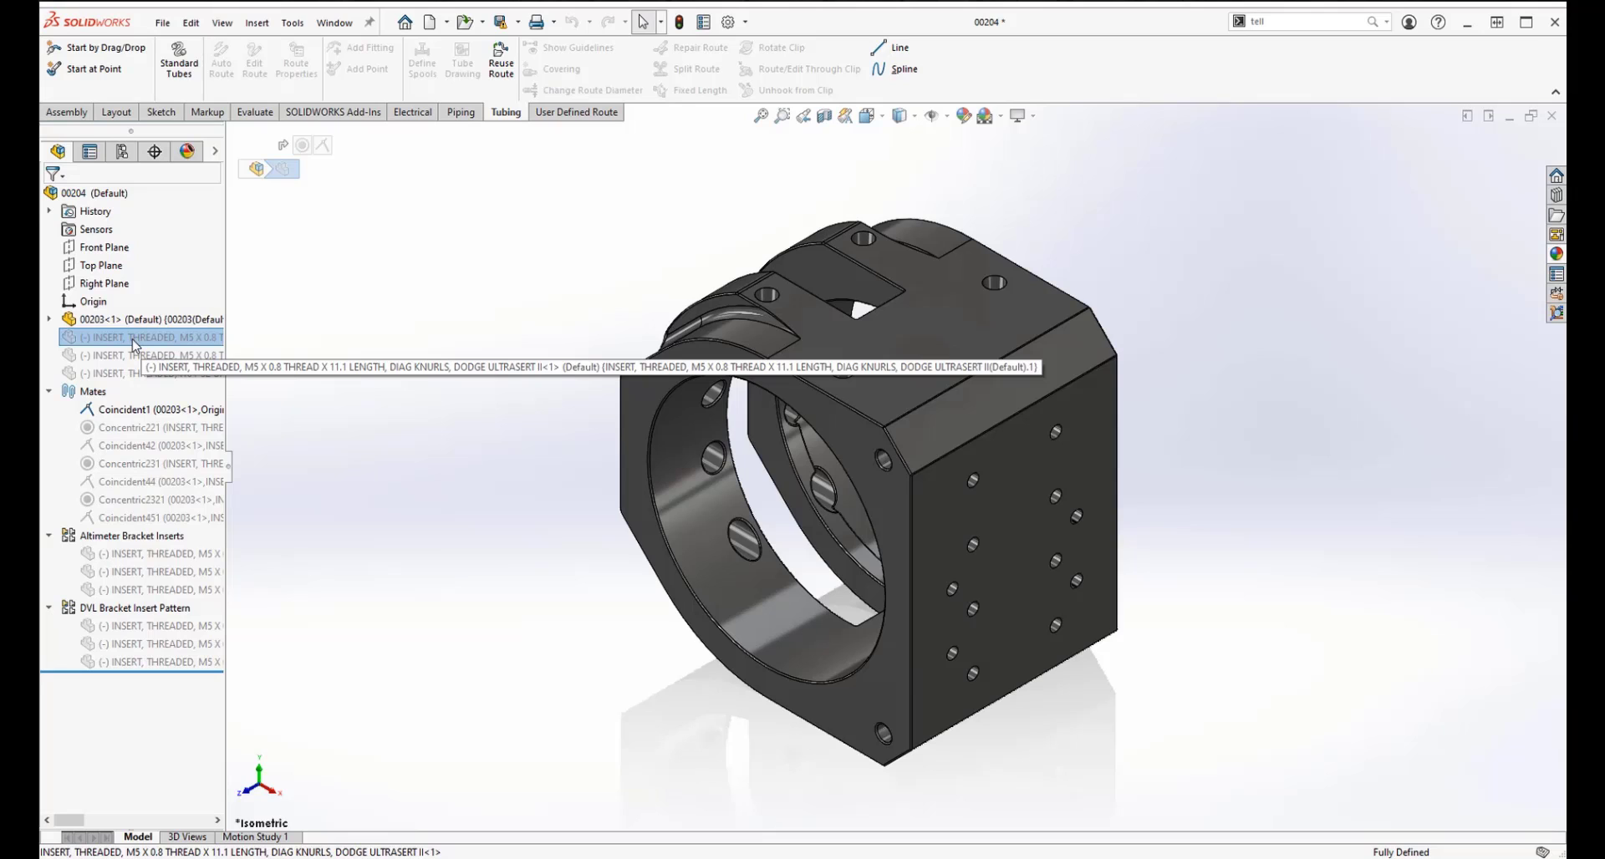
pyautogui.click(134, 343)
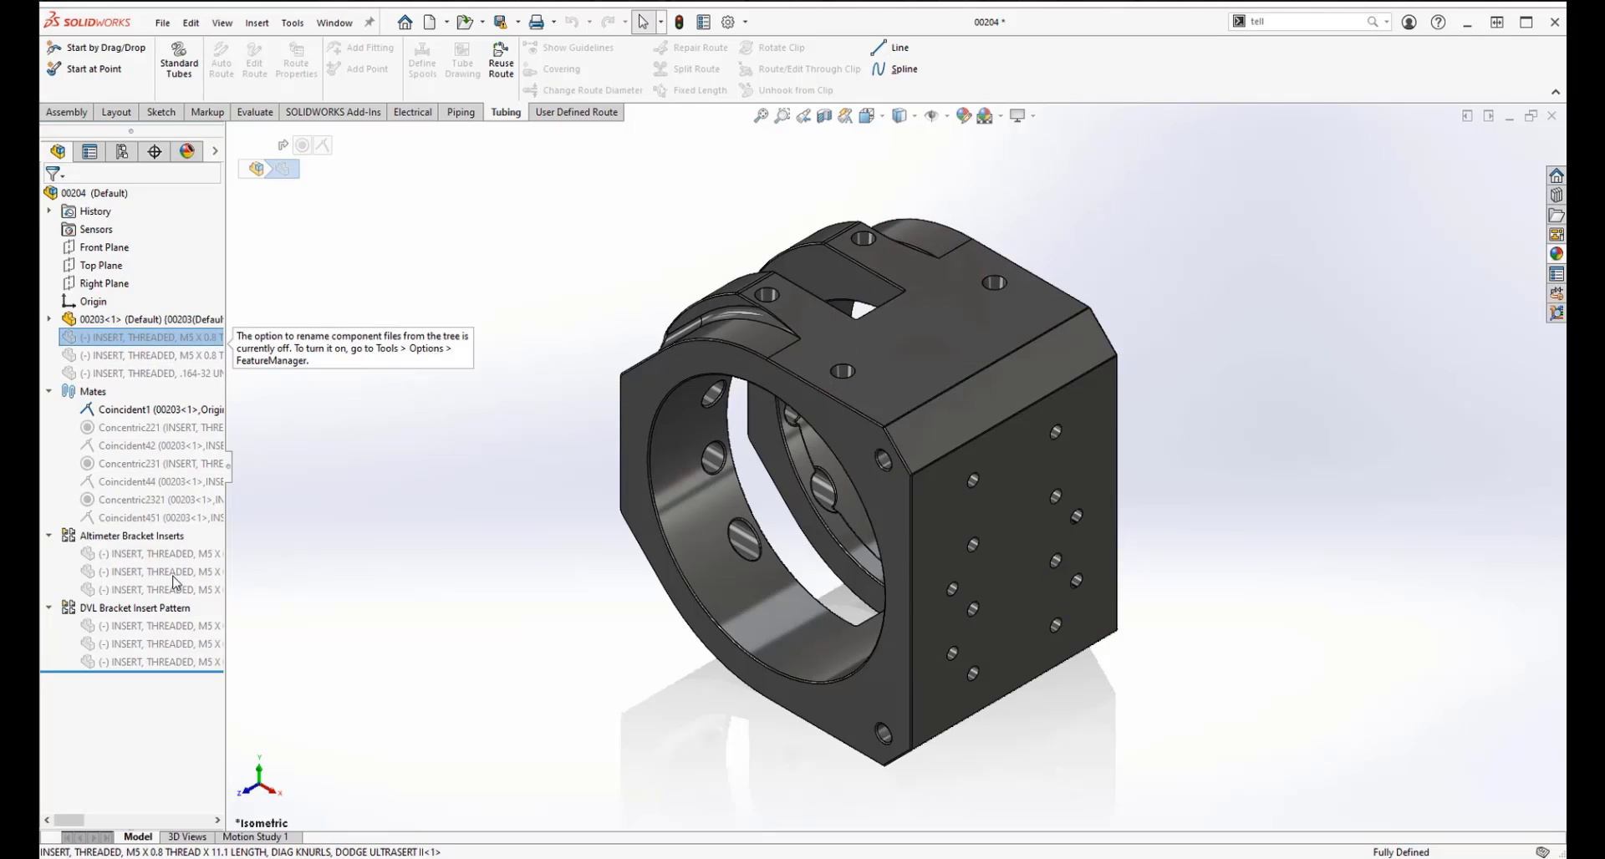
pyautogui.keyDown('shift'); pyautogui.click(139, 662); pyautogui.keyUp('shift')
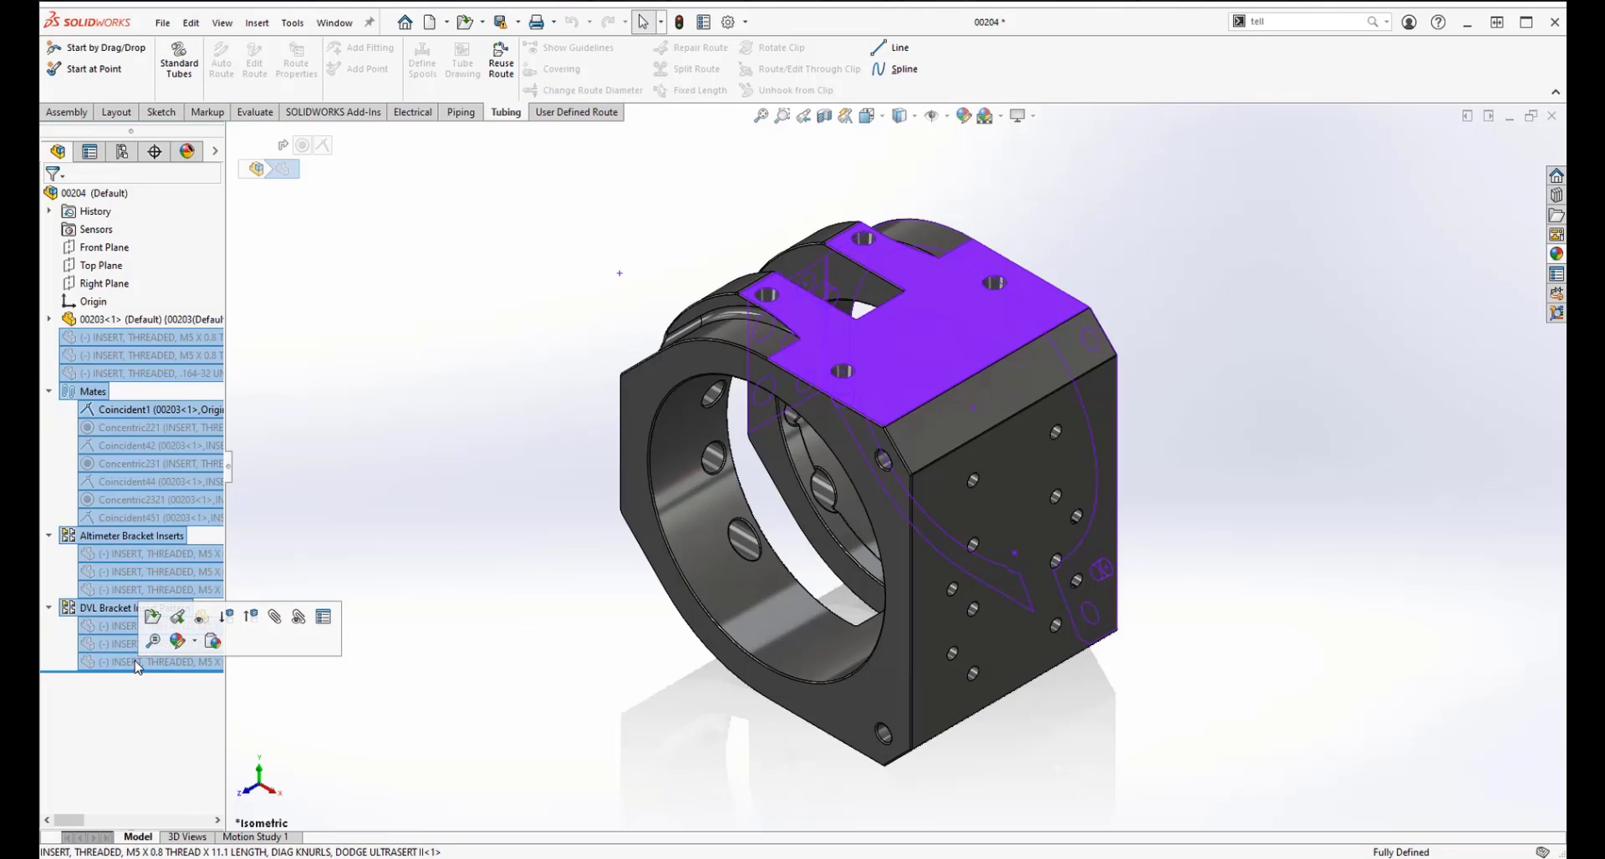
pyautogui.rightClick(139, 664)
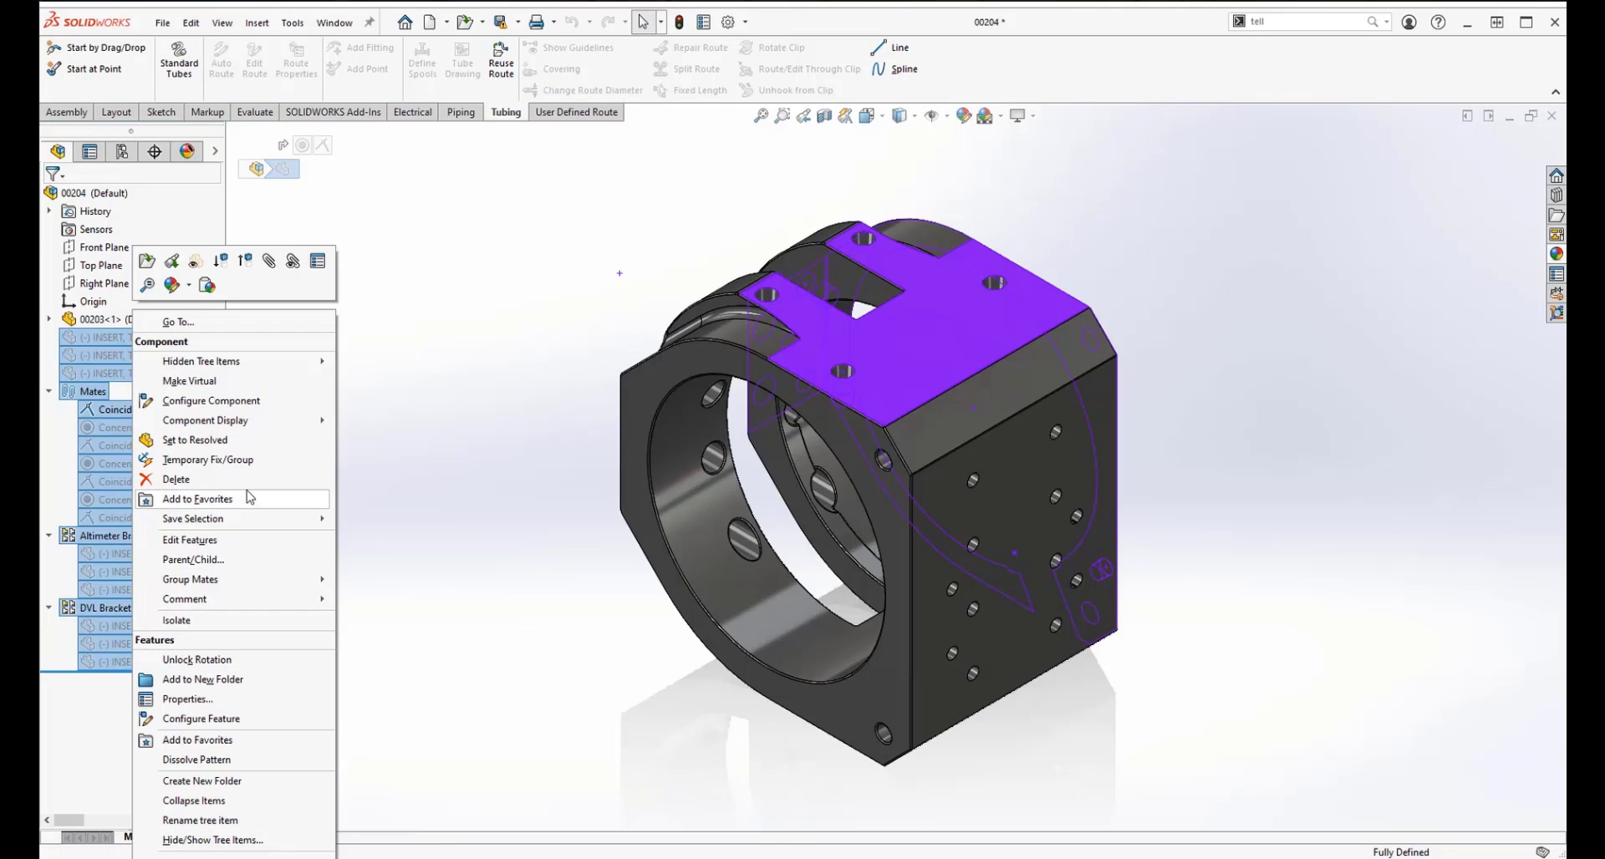
pyautogui.click(244, 261)
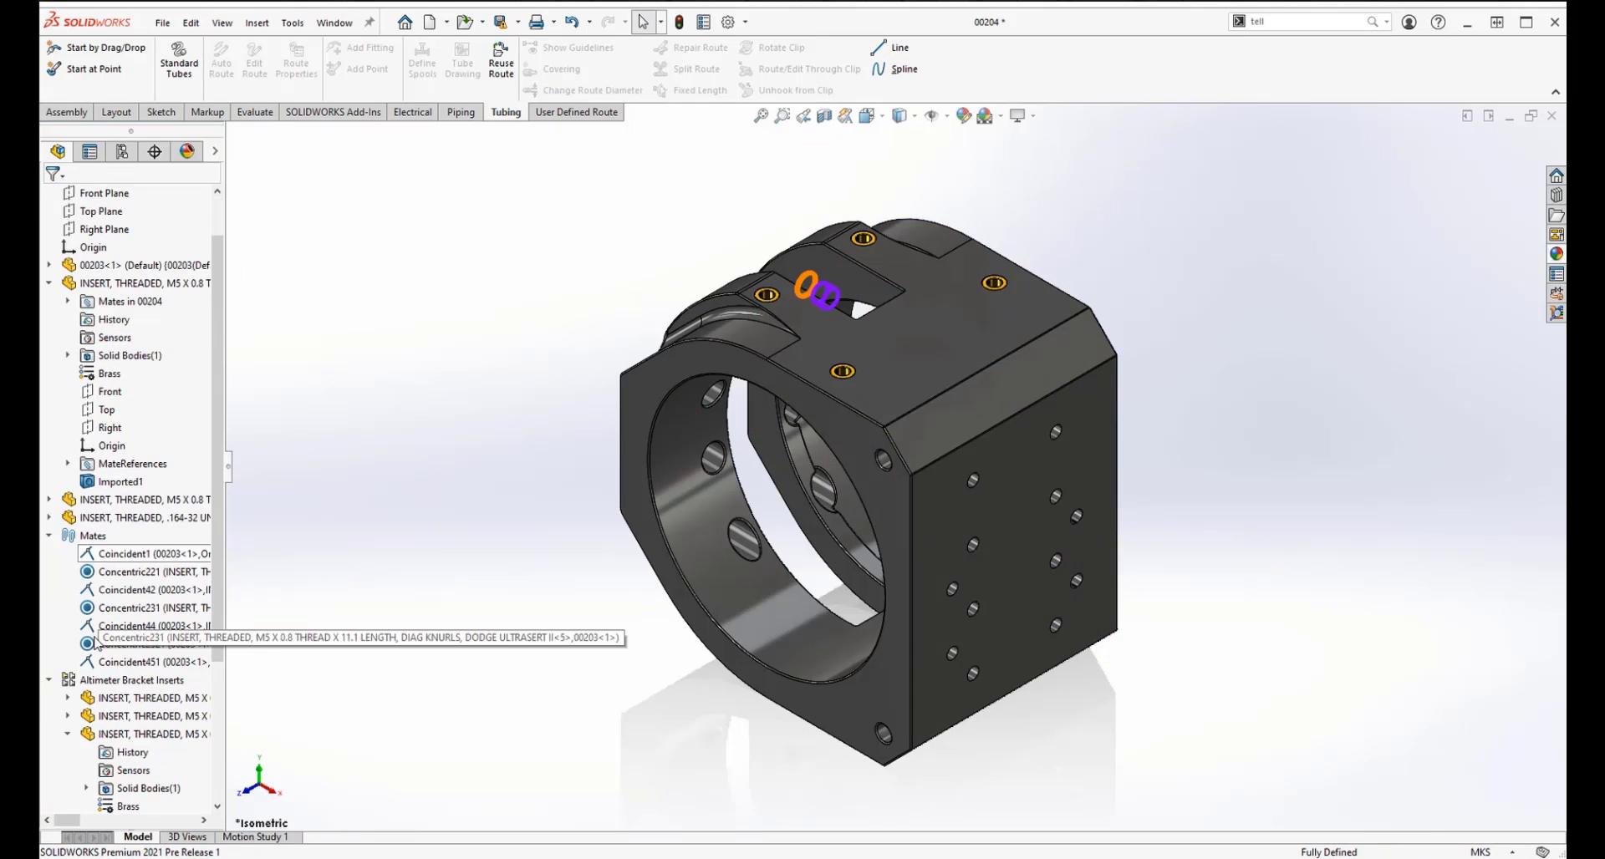
# - Widen the feature tree until the full component and mate names of 00204 fit
pyautogui.scroll(-4, 95, 642)
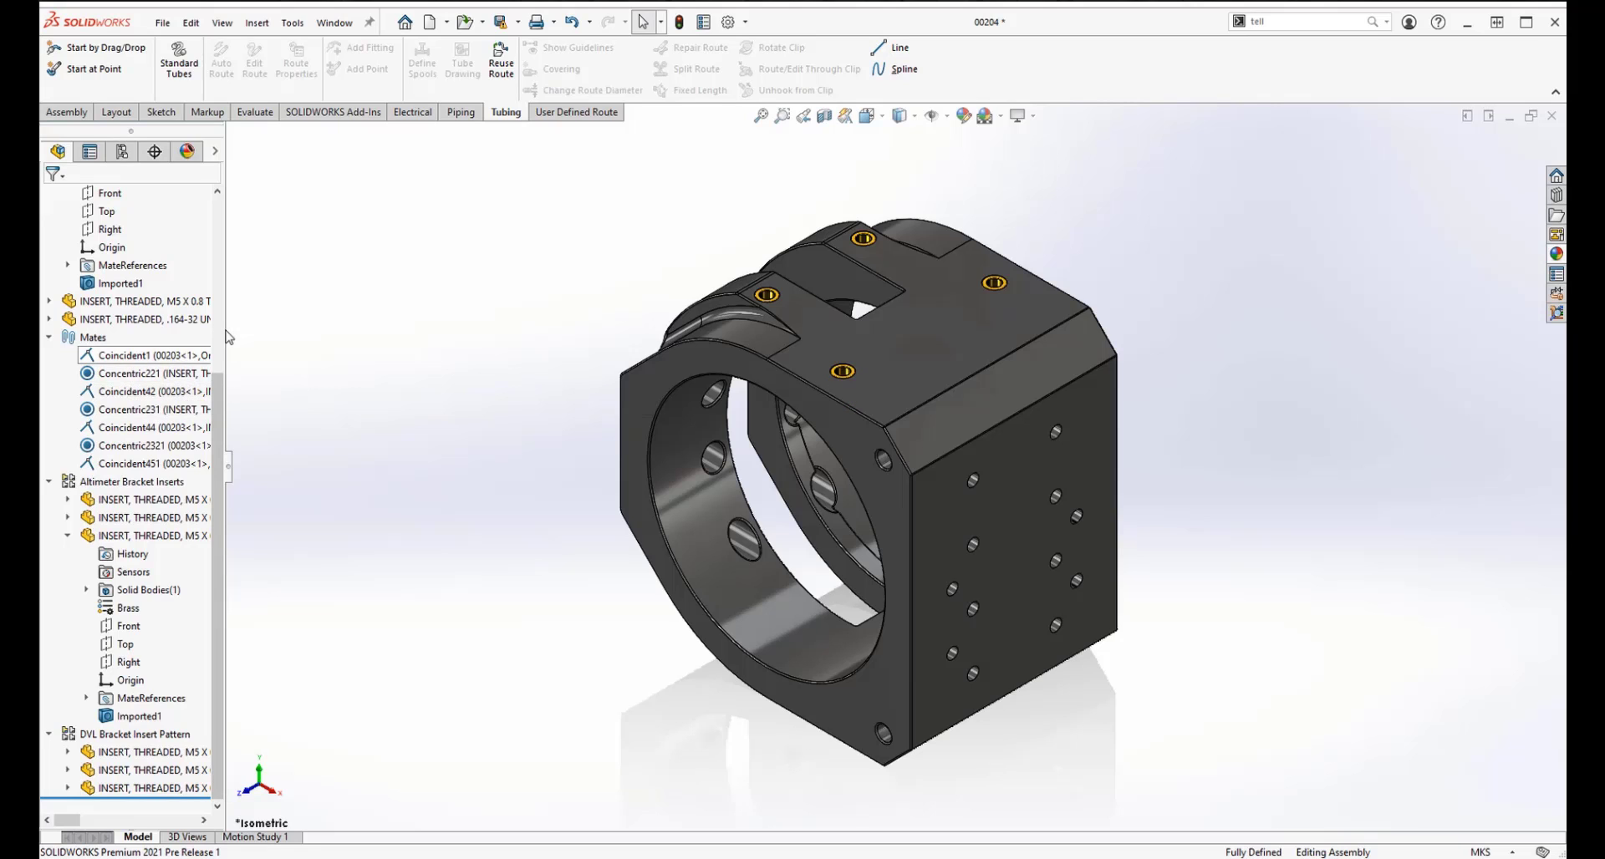
pyautogui.moveTo(226, 336); pyautogui.dragTo(473, 360)
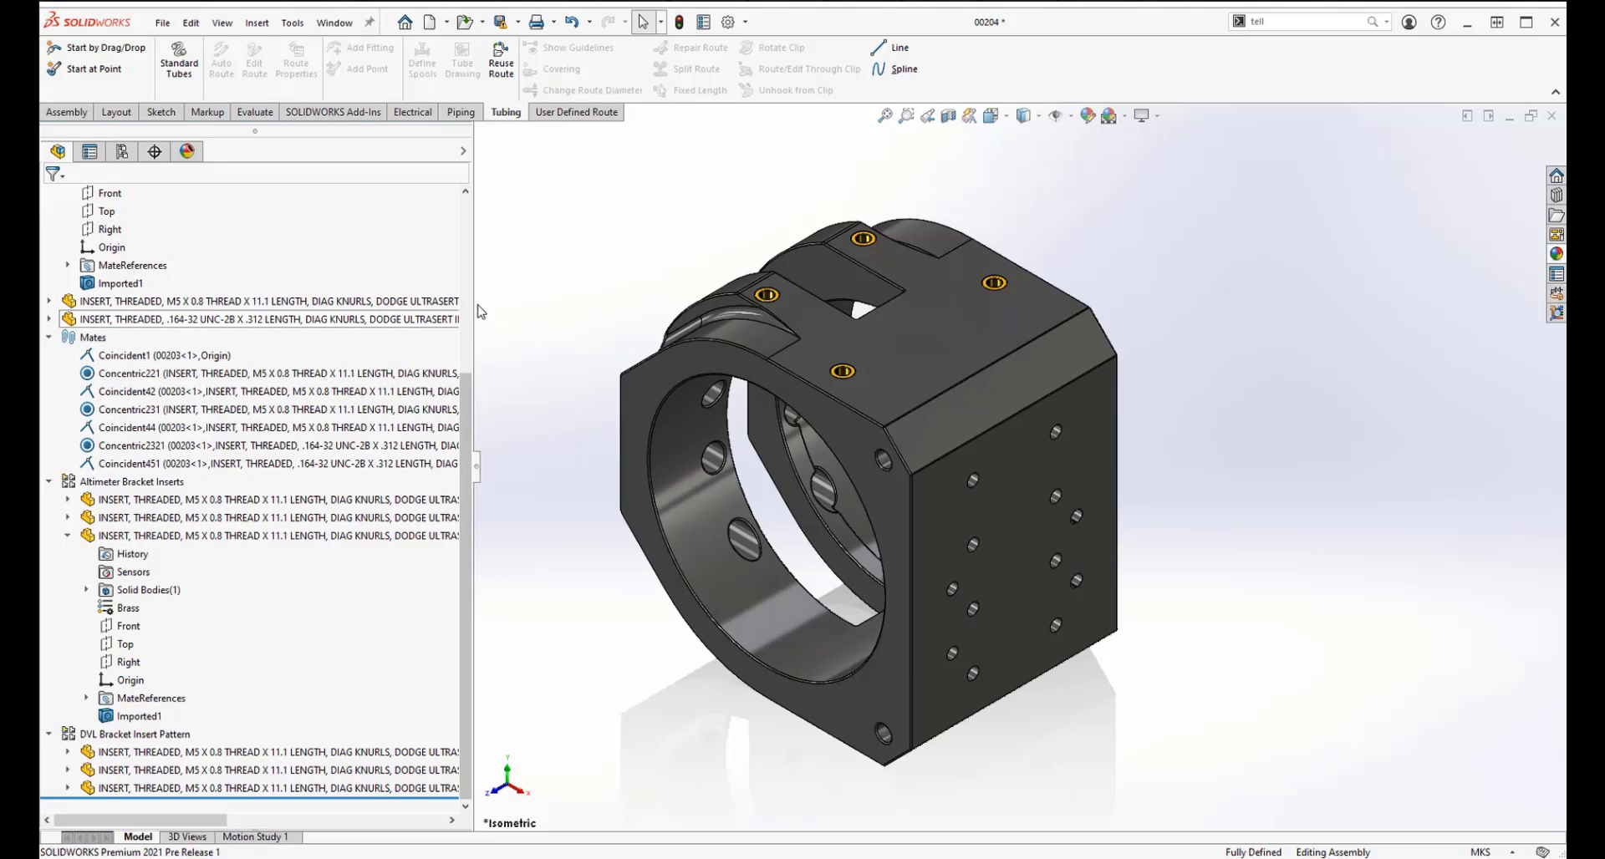
pyautogui.moveTo(477, 318); pyautogui.dragTo(1075, 433)
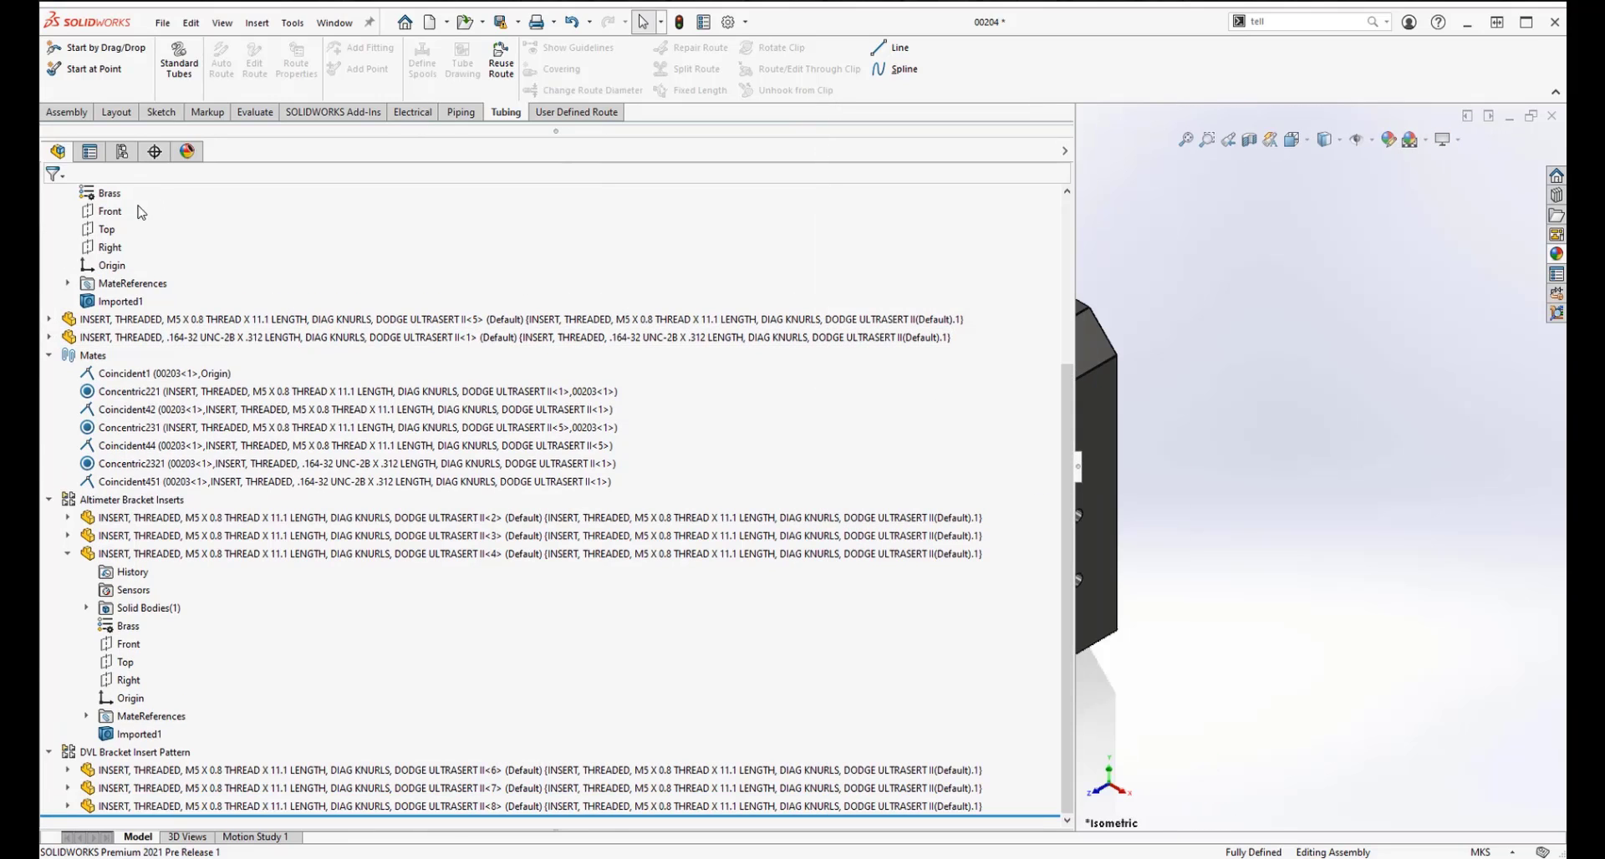
# - Turn off component configuration names in the tree display of 00204 and narrow the feature tree again
pyautogui.scroll(5, 155, 267)
pyautogui.rightClick(107, 193)
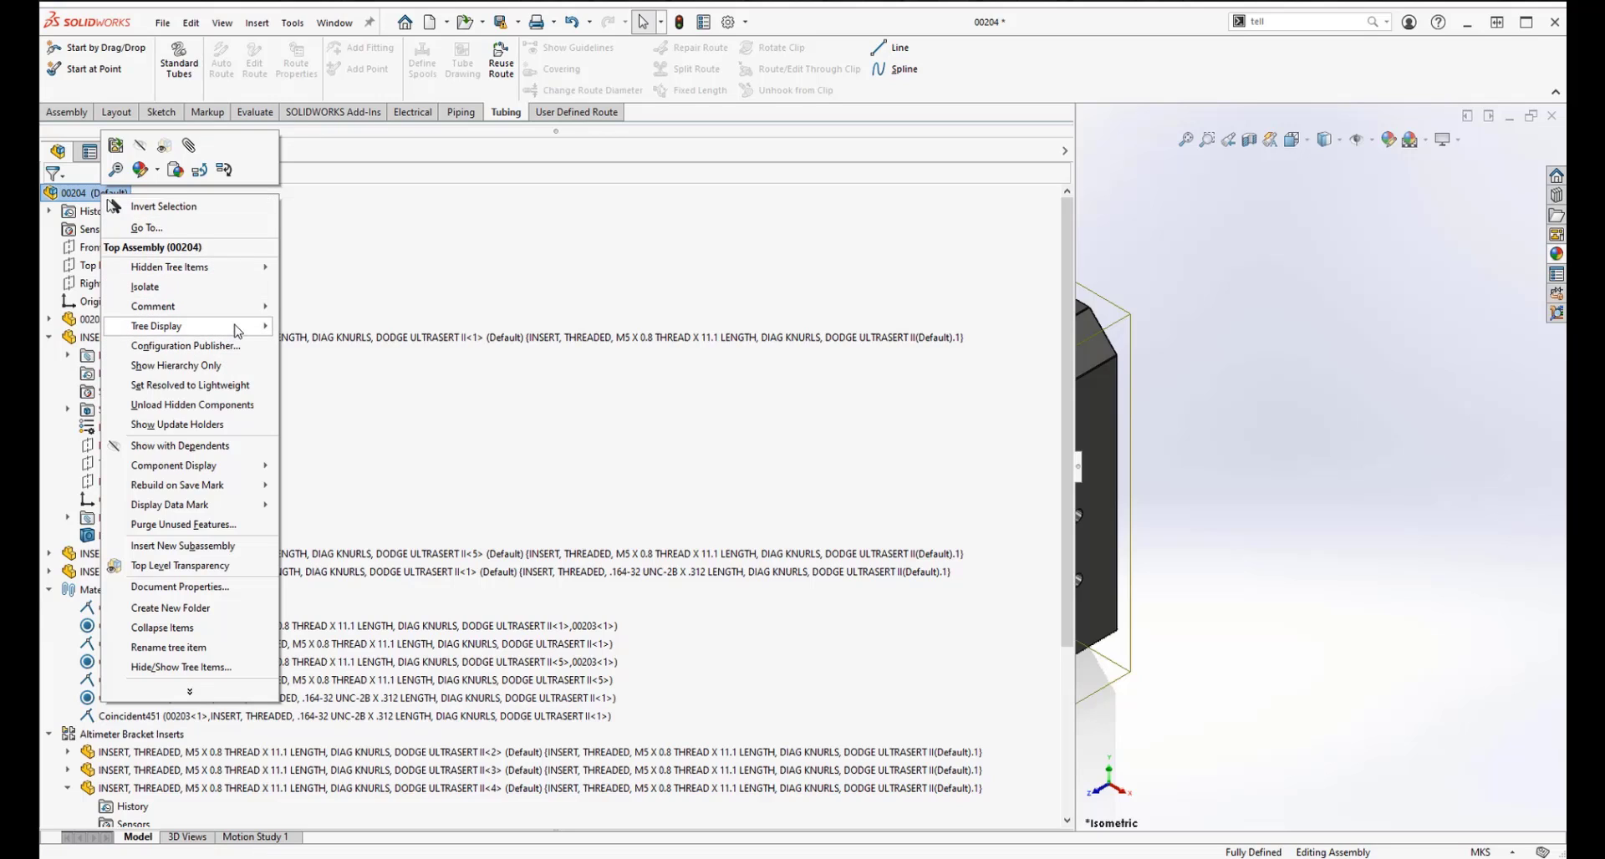
pyautogui.moveTo(237, 329)
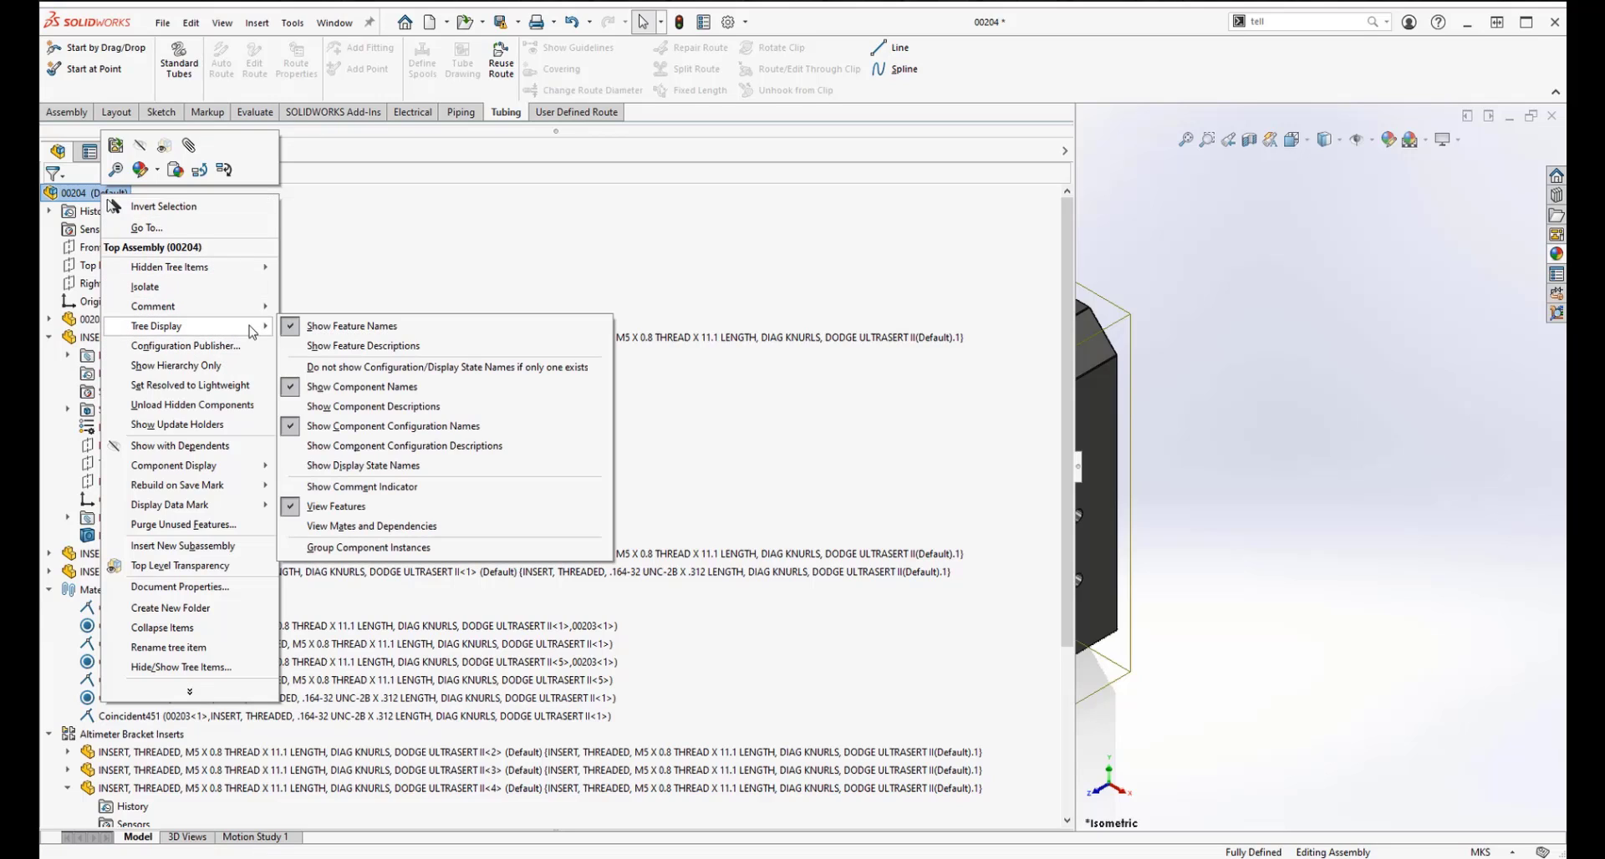
pyautogui.click(288, 428)
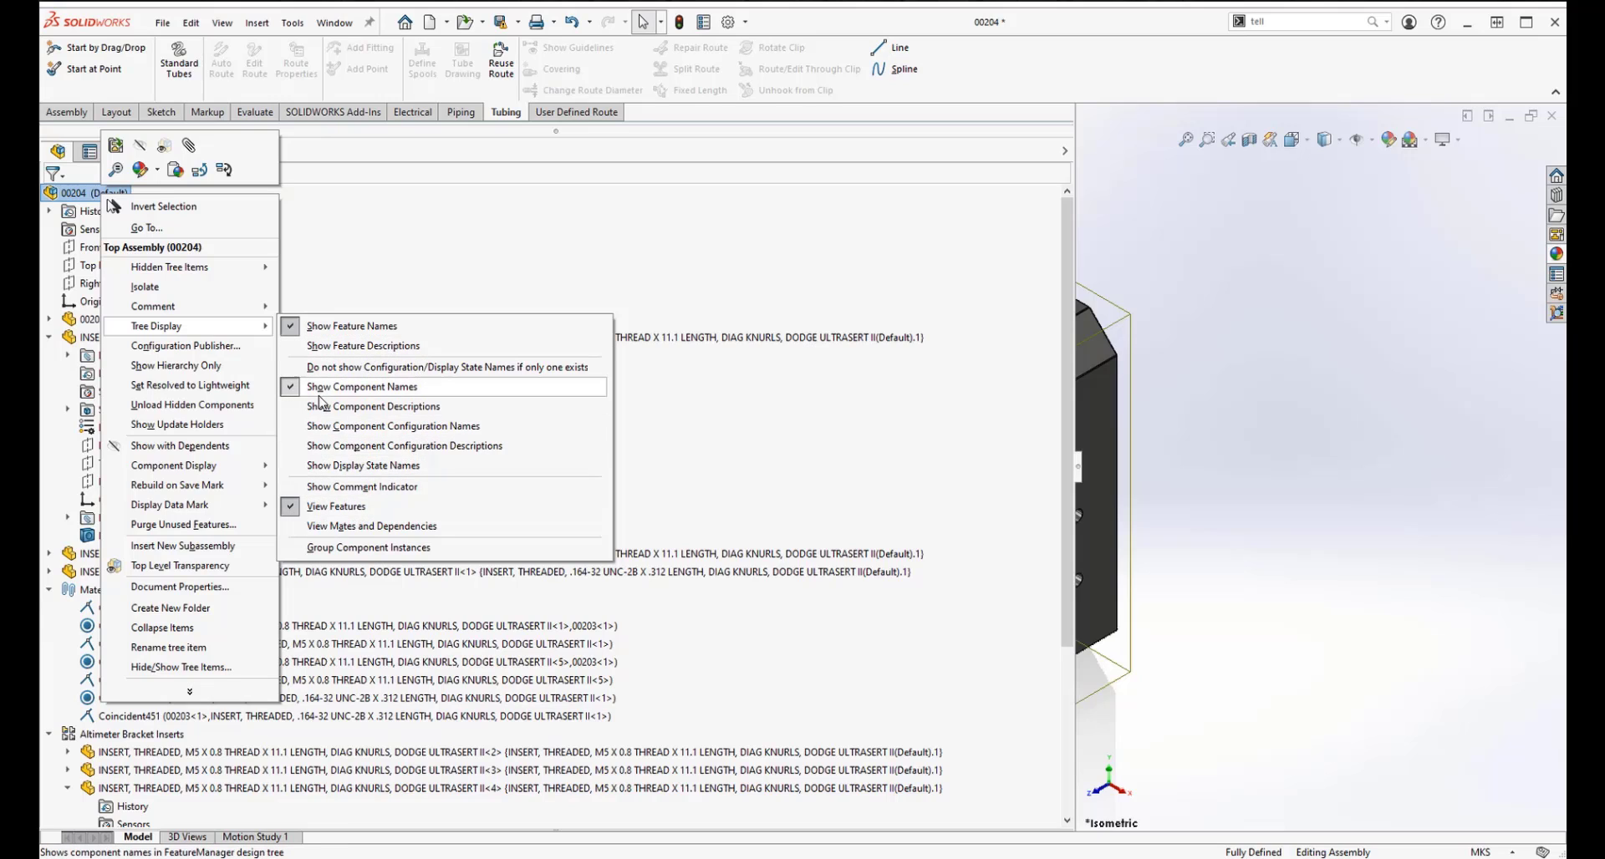
pyautogui.click(1078, 311)
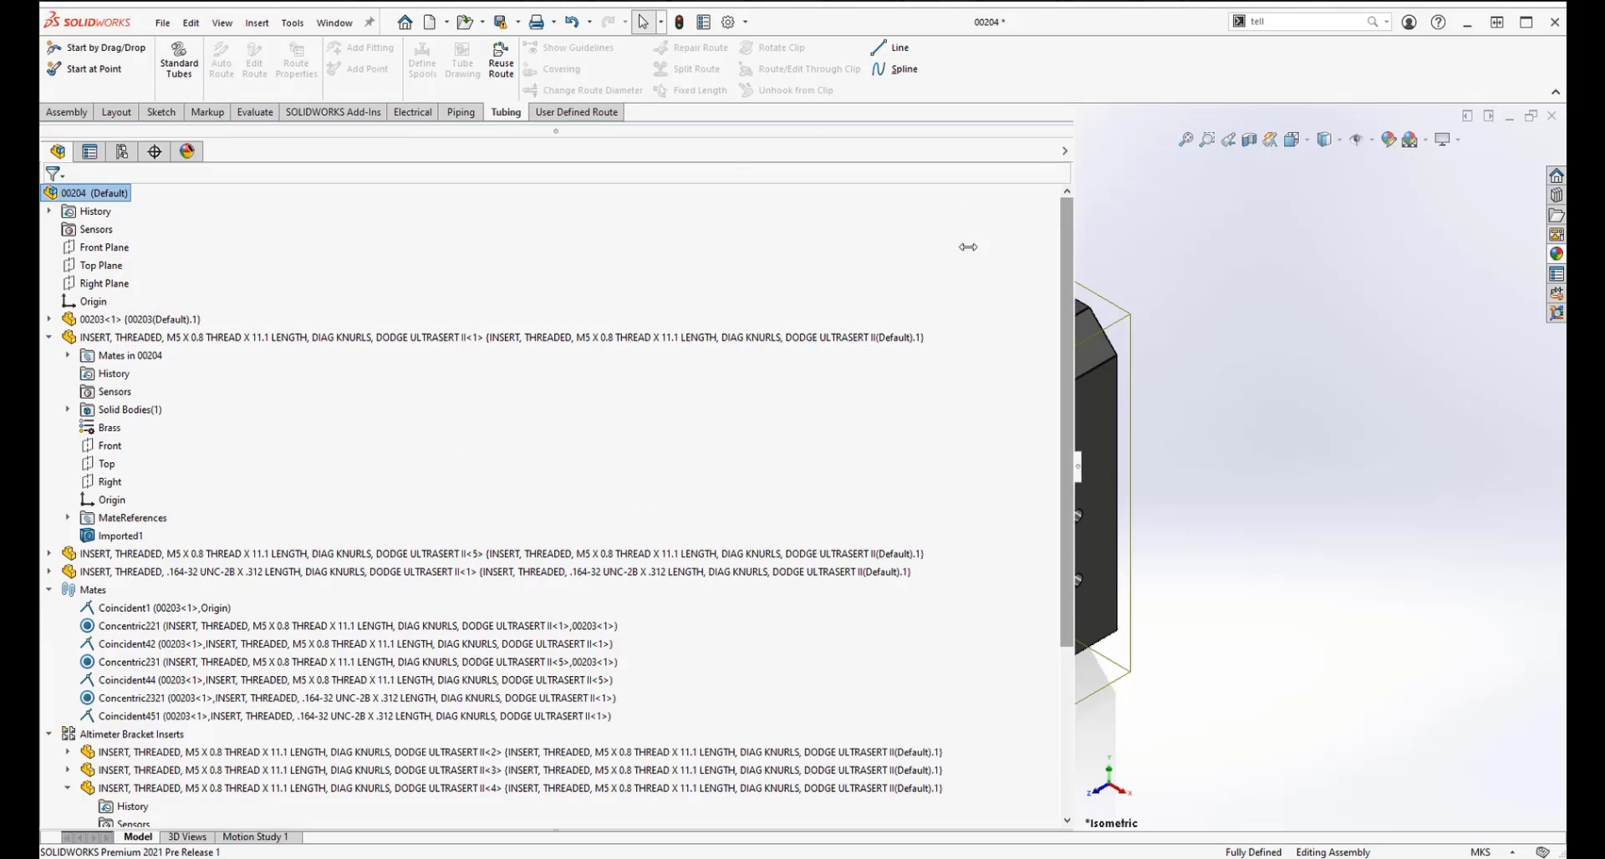
pyautogui.moveTo(1075, 244); pyautogui.dragTo(265, 377)
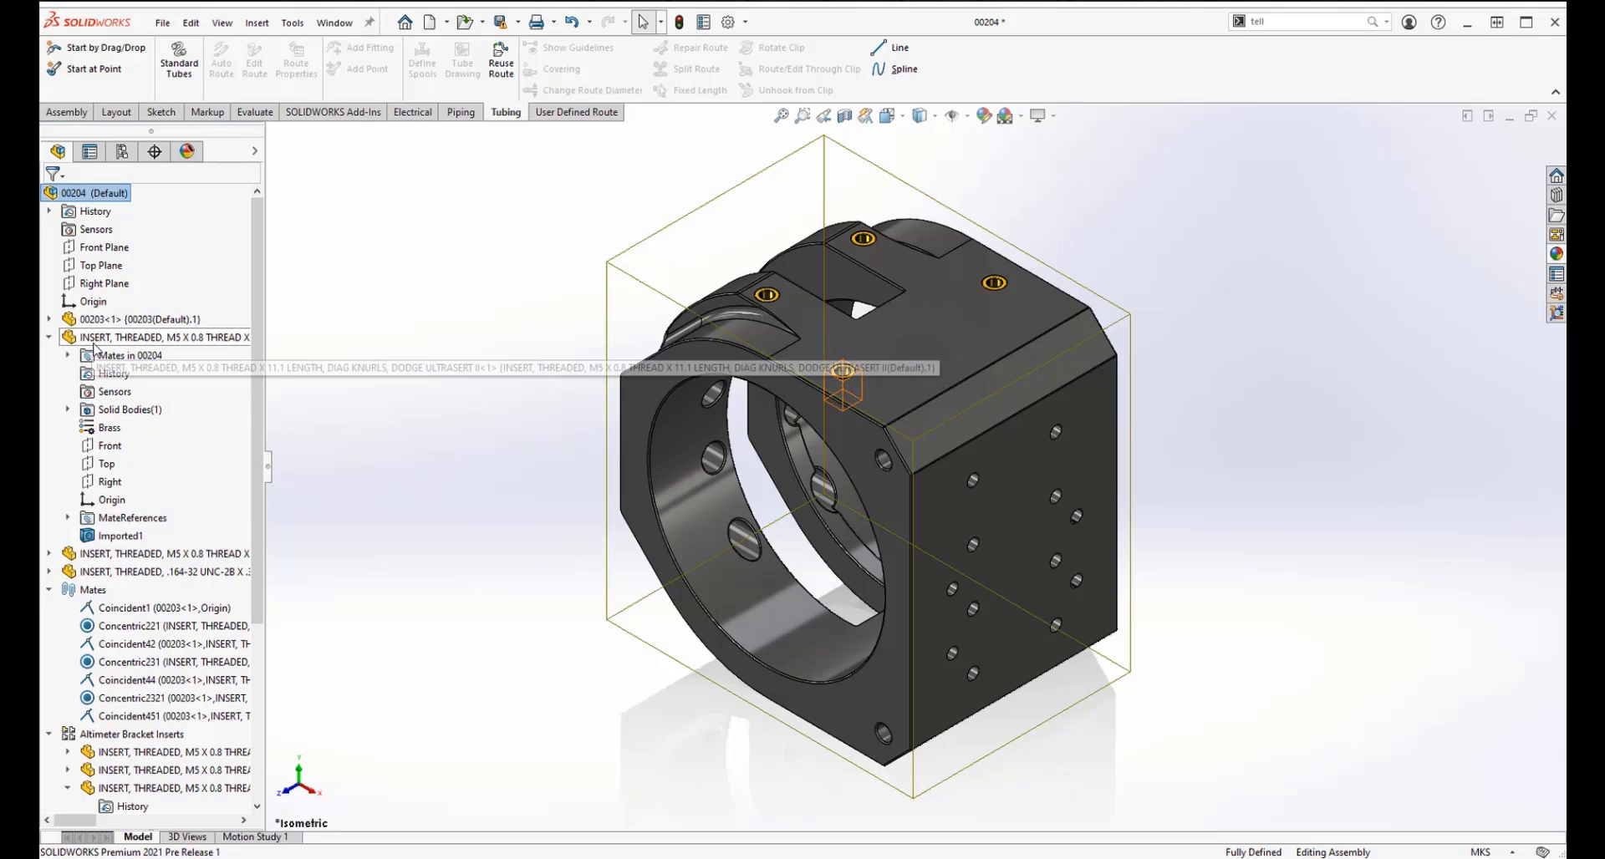
# - Expand the mates of the first M5 threaded insert and try to delete its Coincident42 mate
pyautogui.click(68, 355)
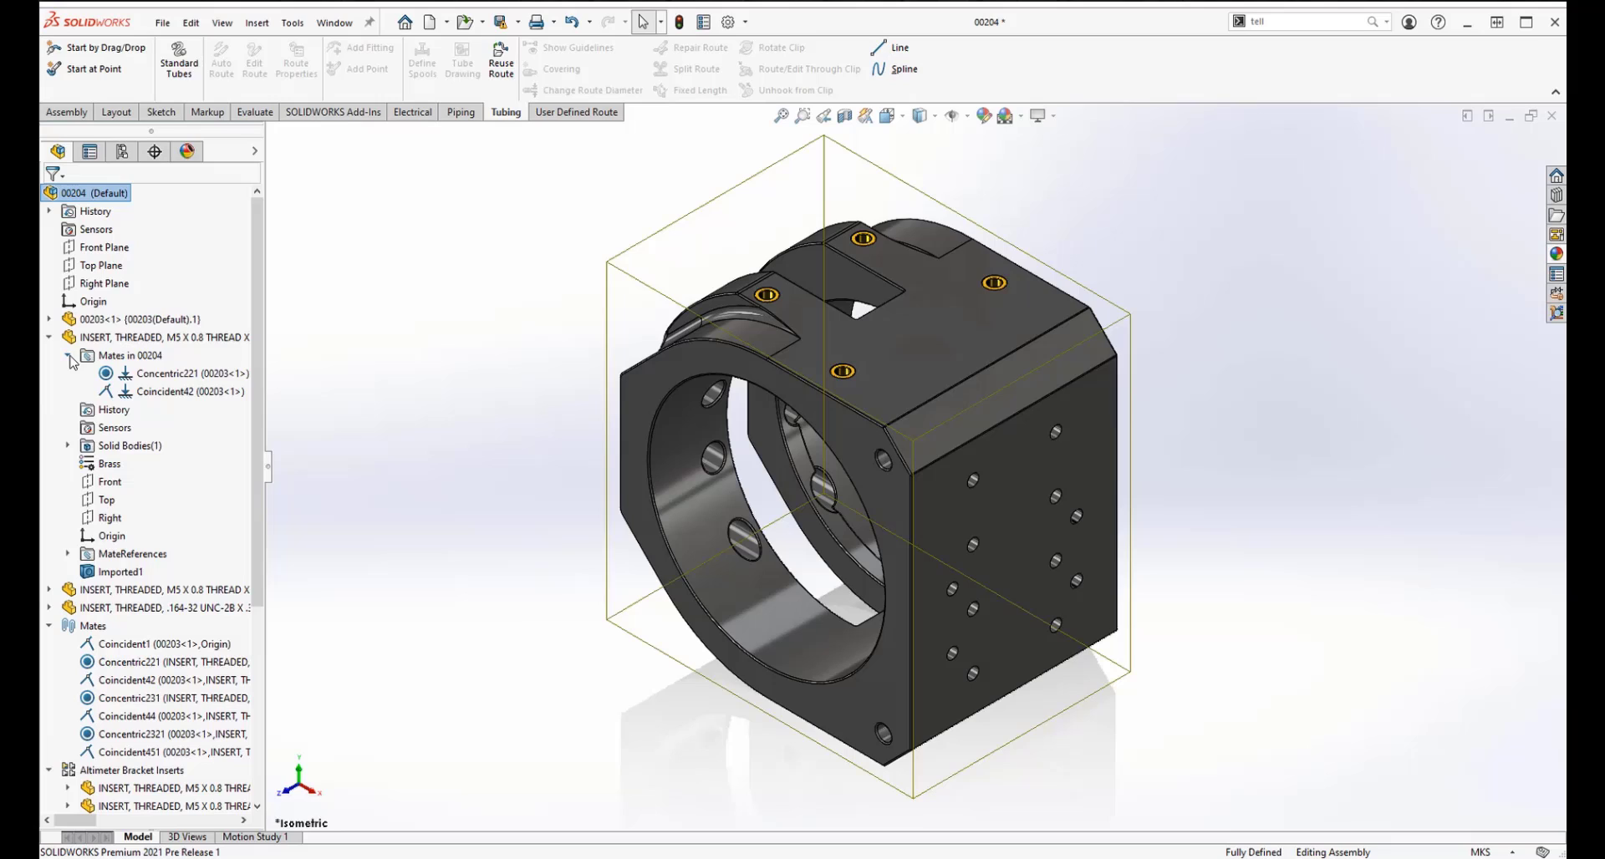
pyautogui.rightClick(140, 394)
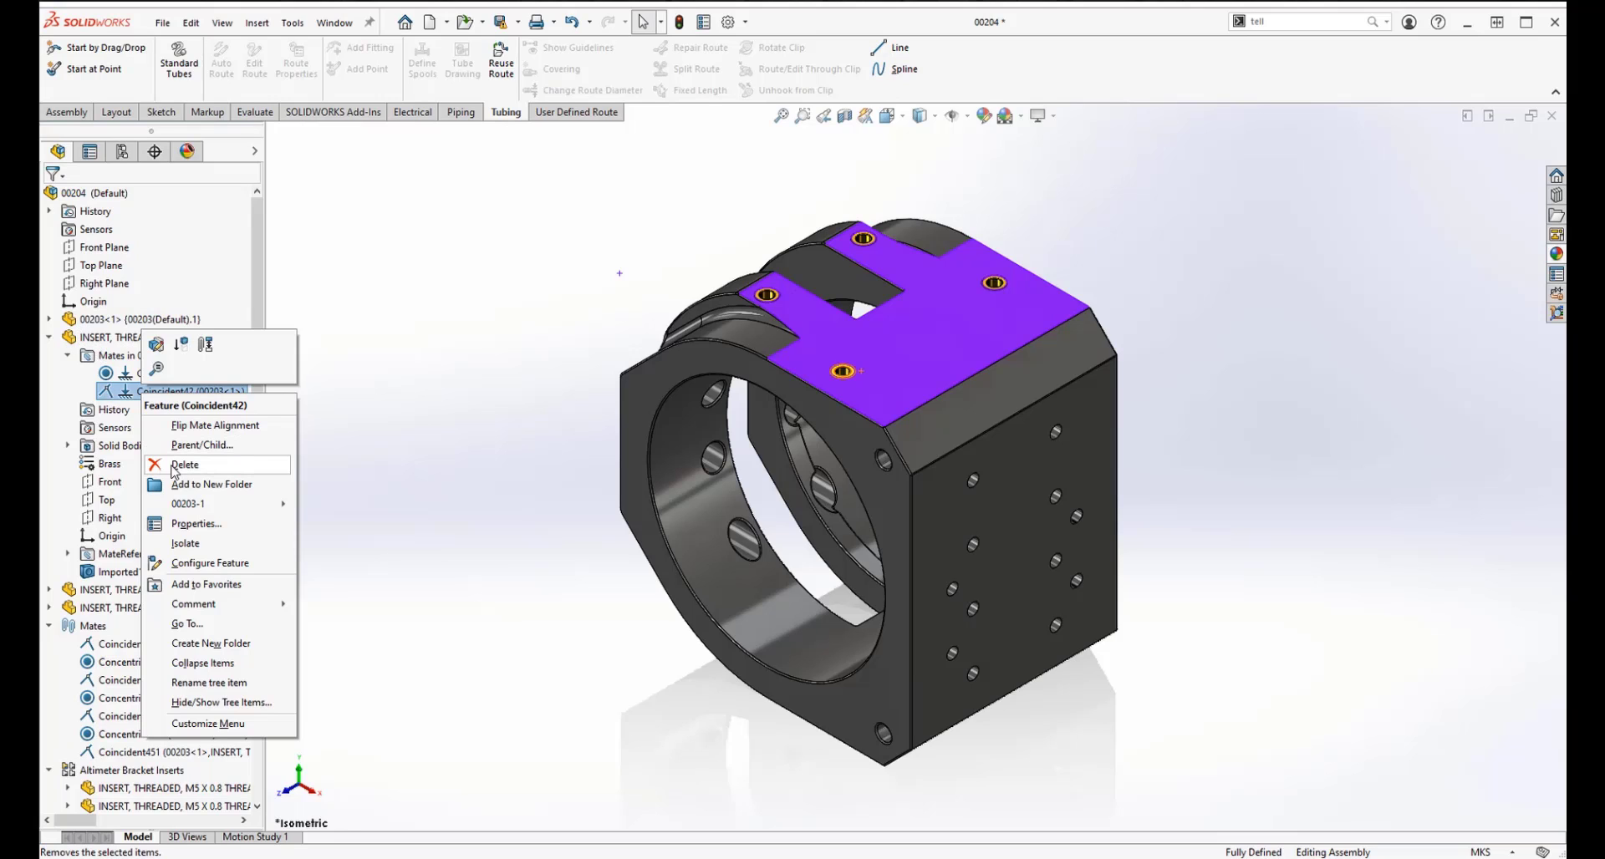
pyautogui.click(178, 473)
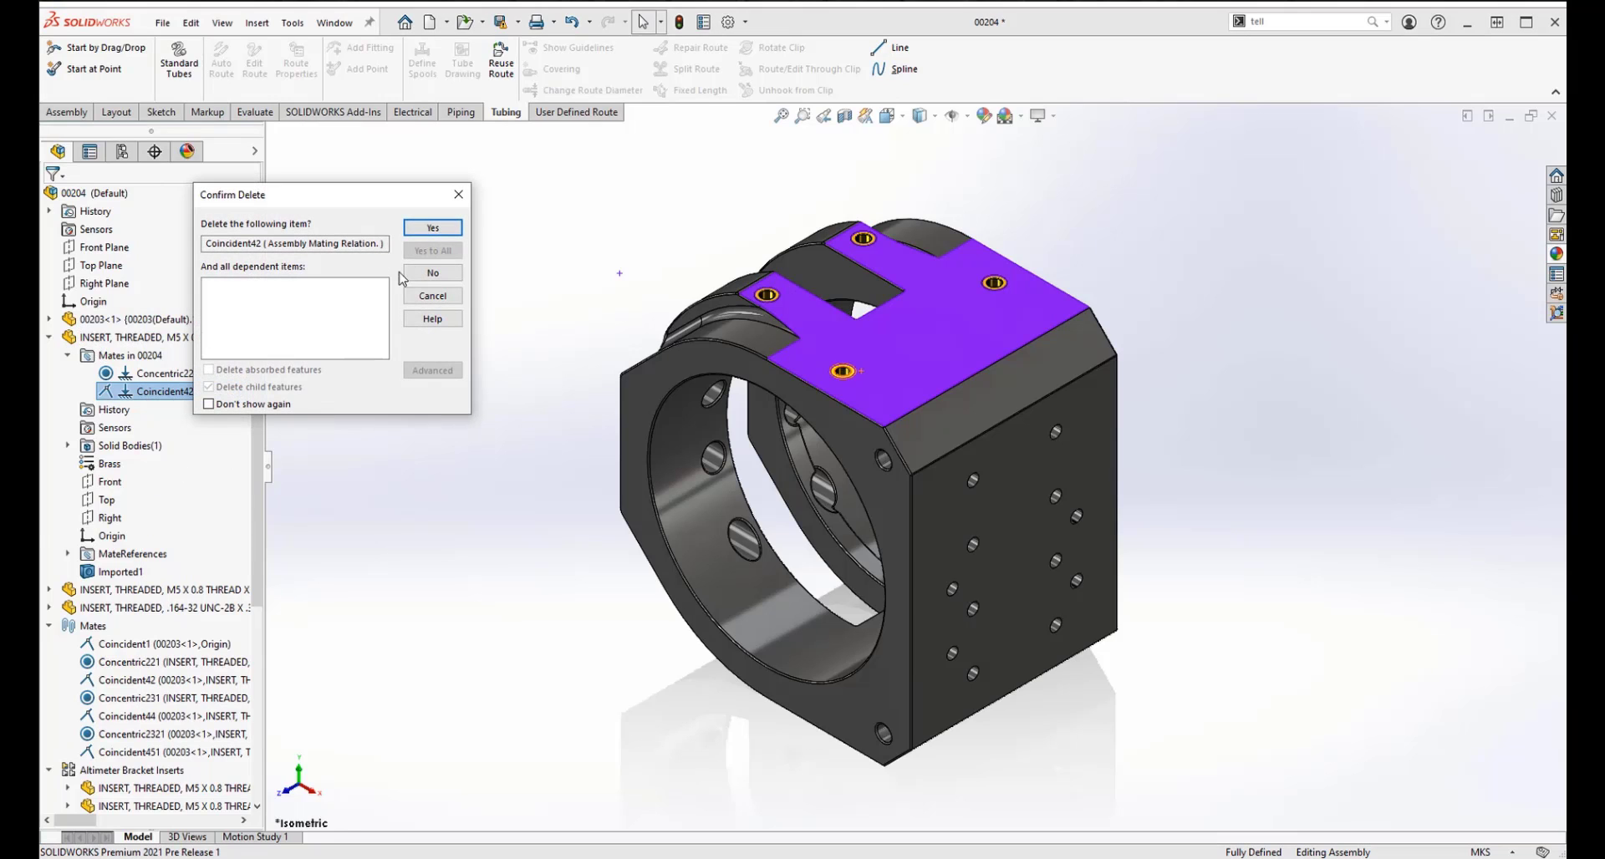
pyautogui.click(432, 229)
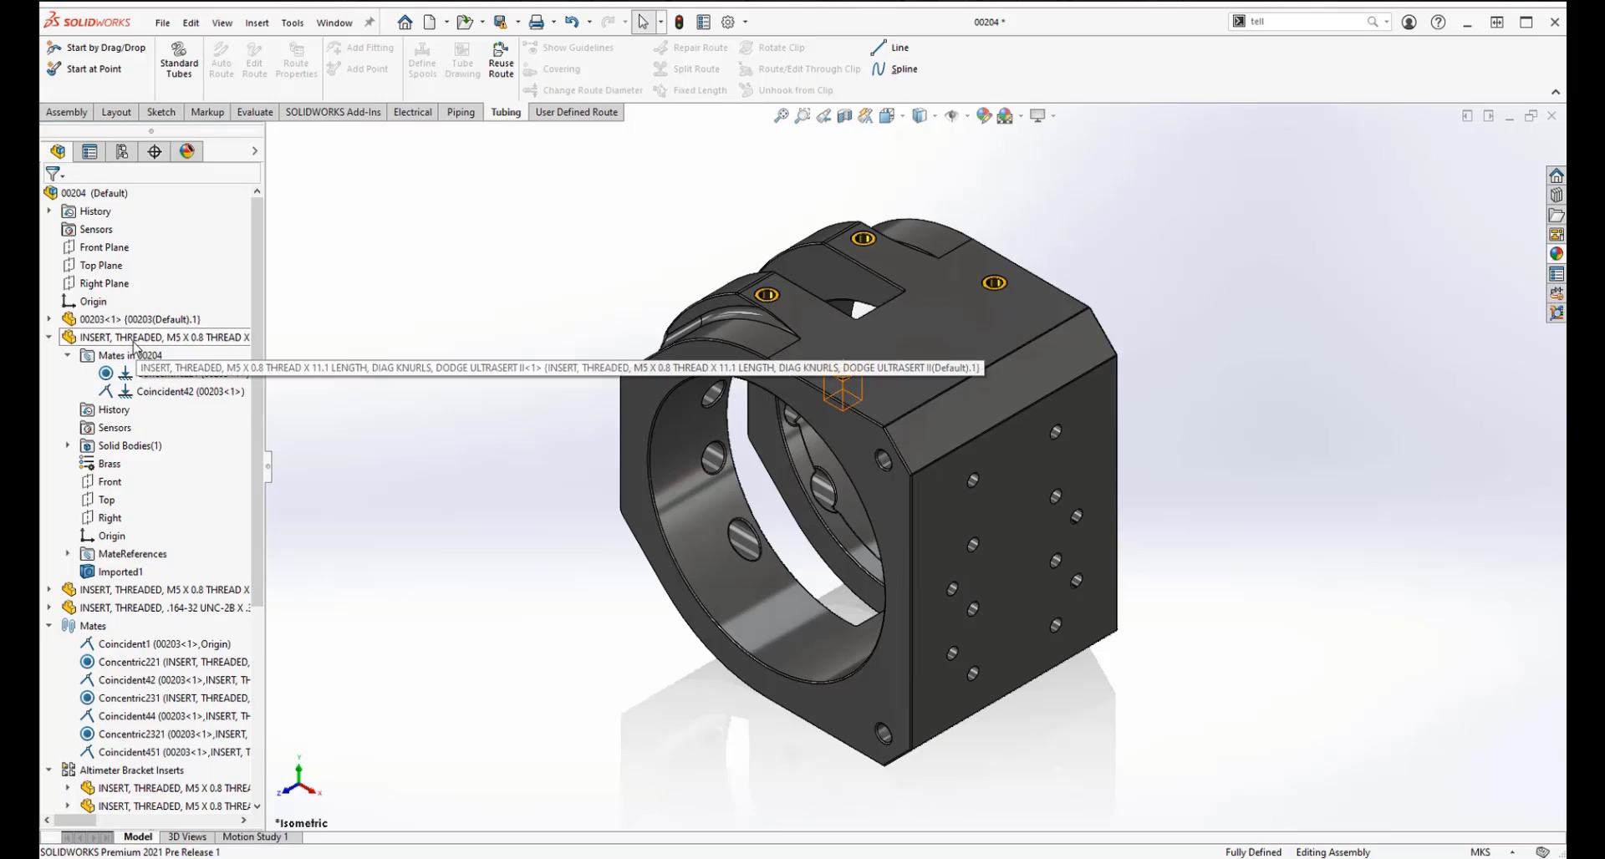
# - Fix the first M5 threaded insert in all configurations and set it back to floating
pyautogui.rightClick(138, 346)
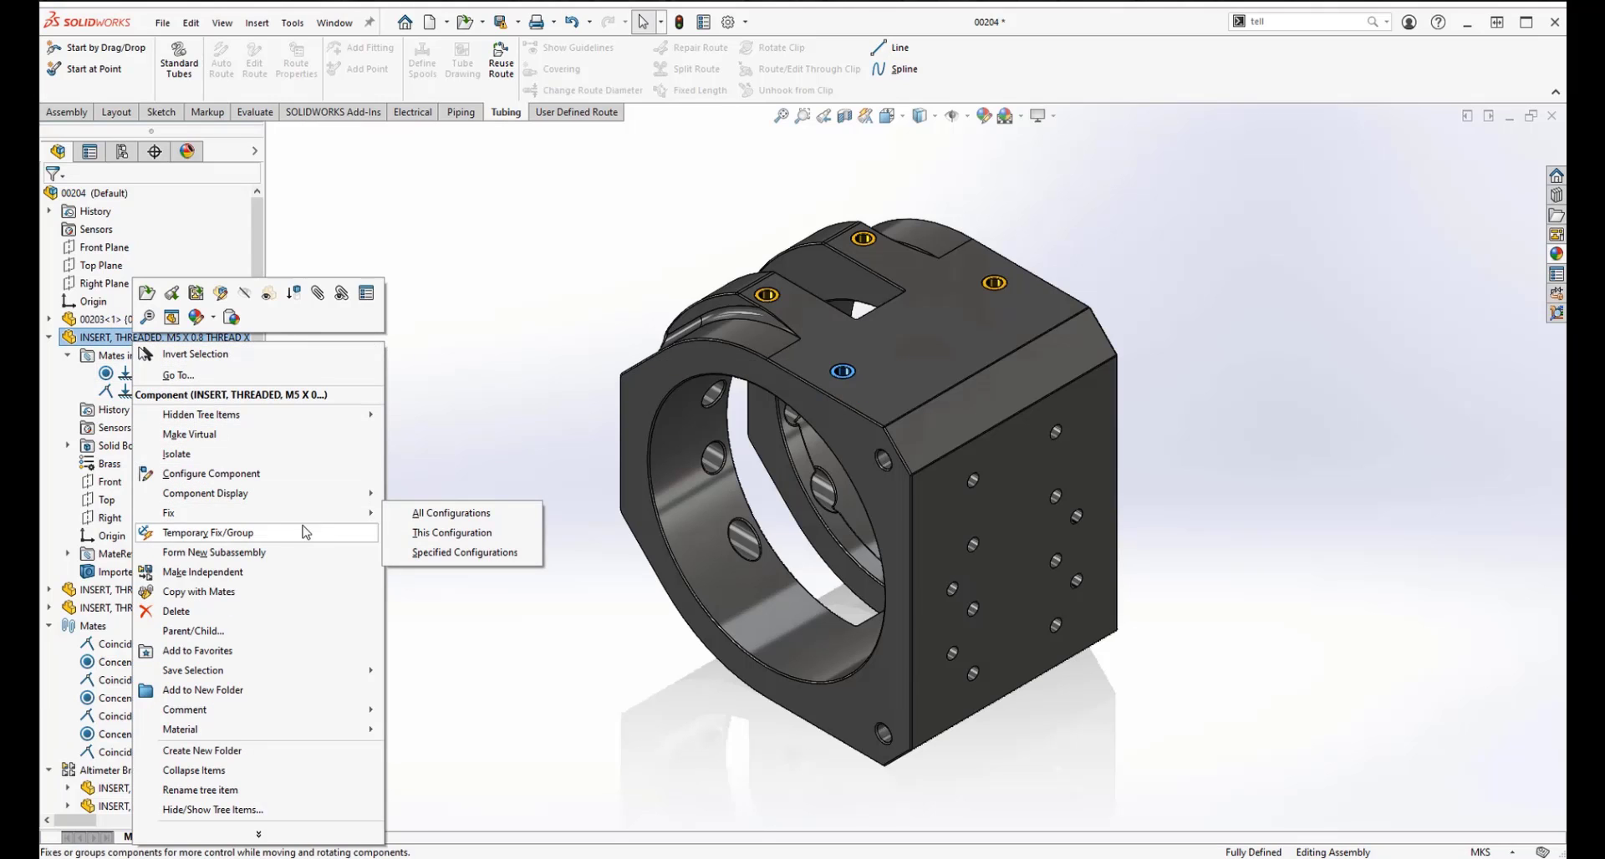
pyautogui.click(426, 512)
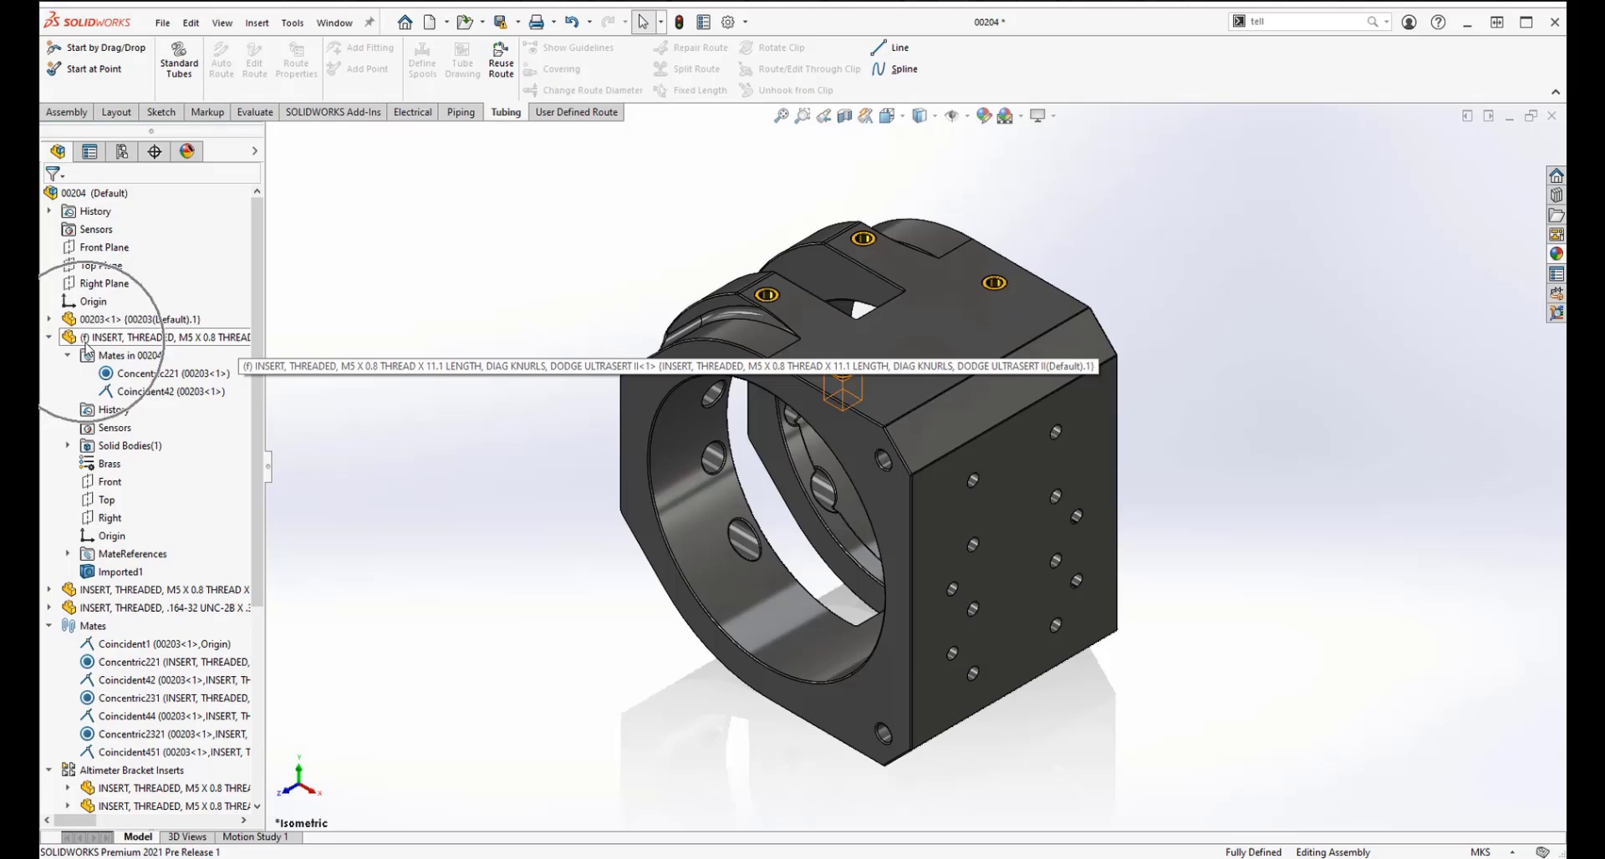
pyautogui.rightClick(96, 343)
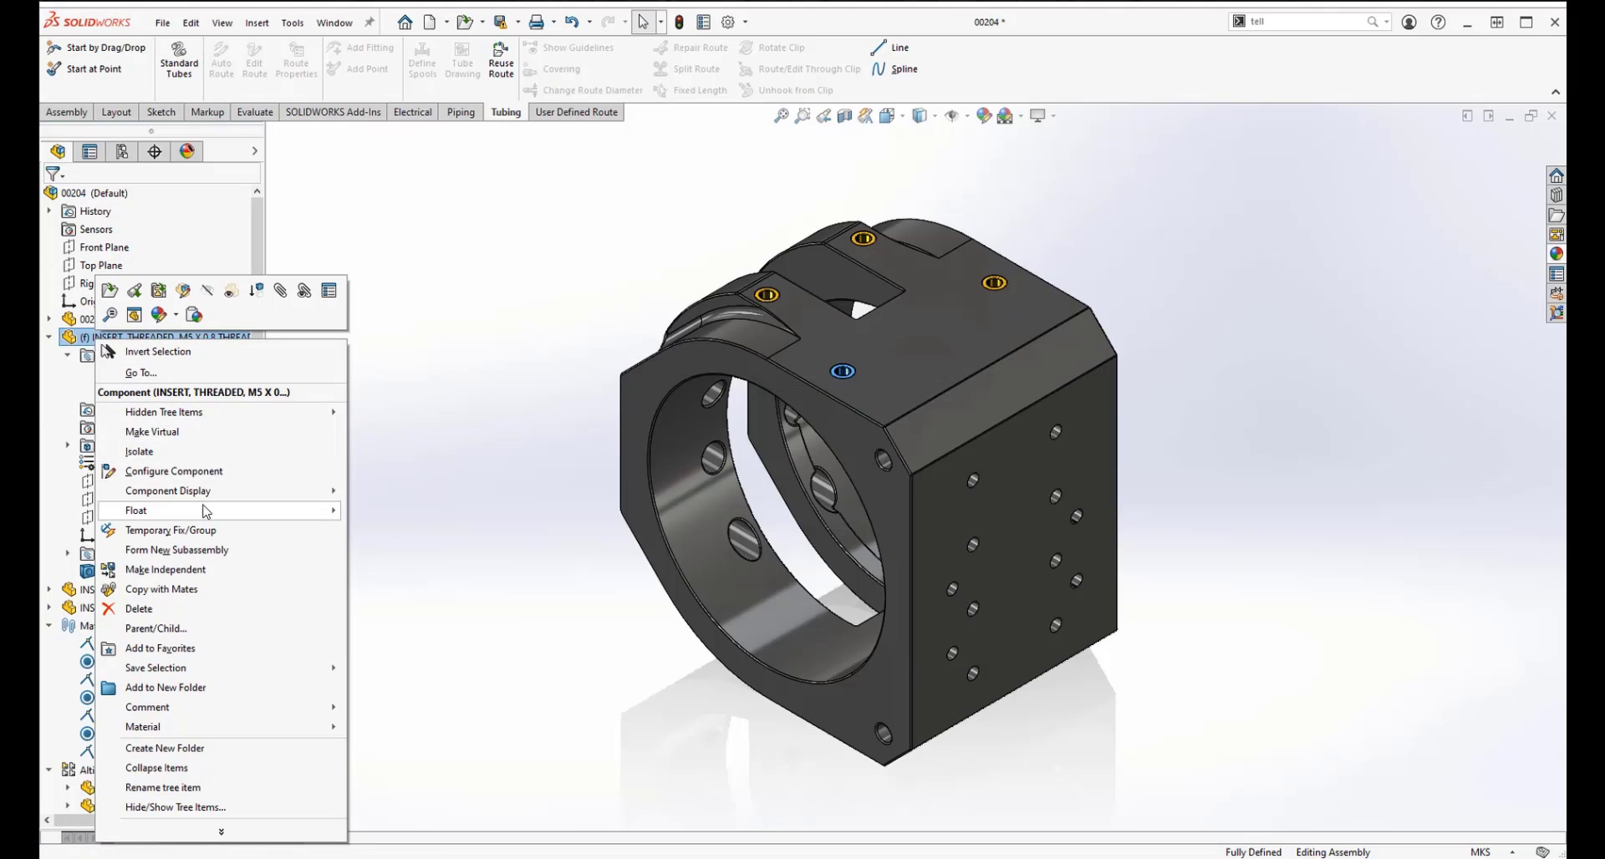
pyautogui.moveTo(206, 512)
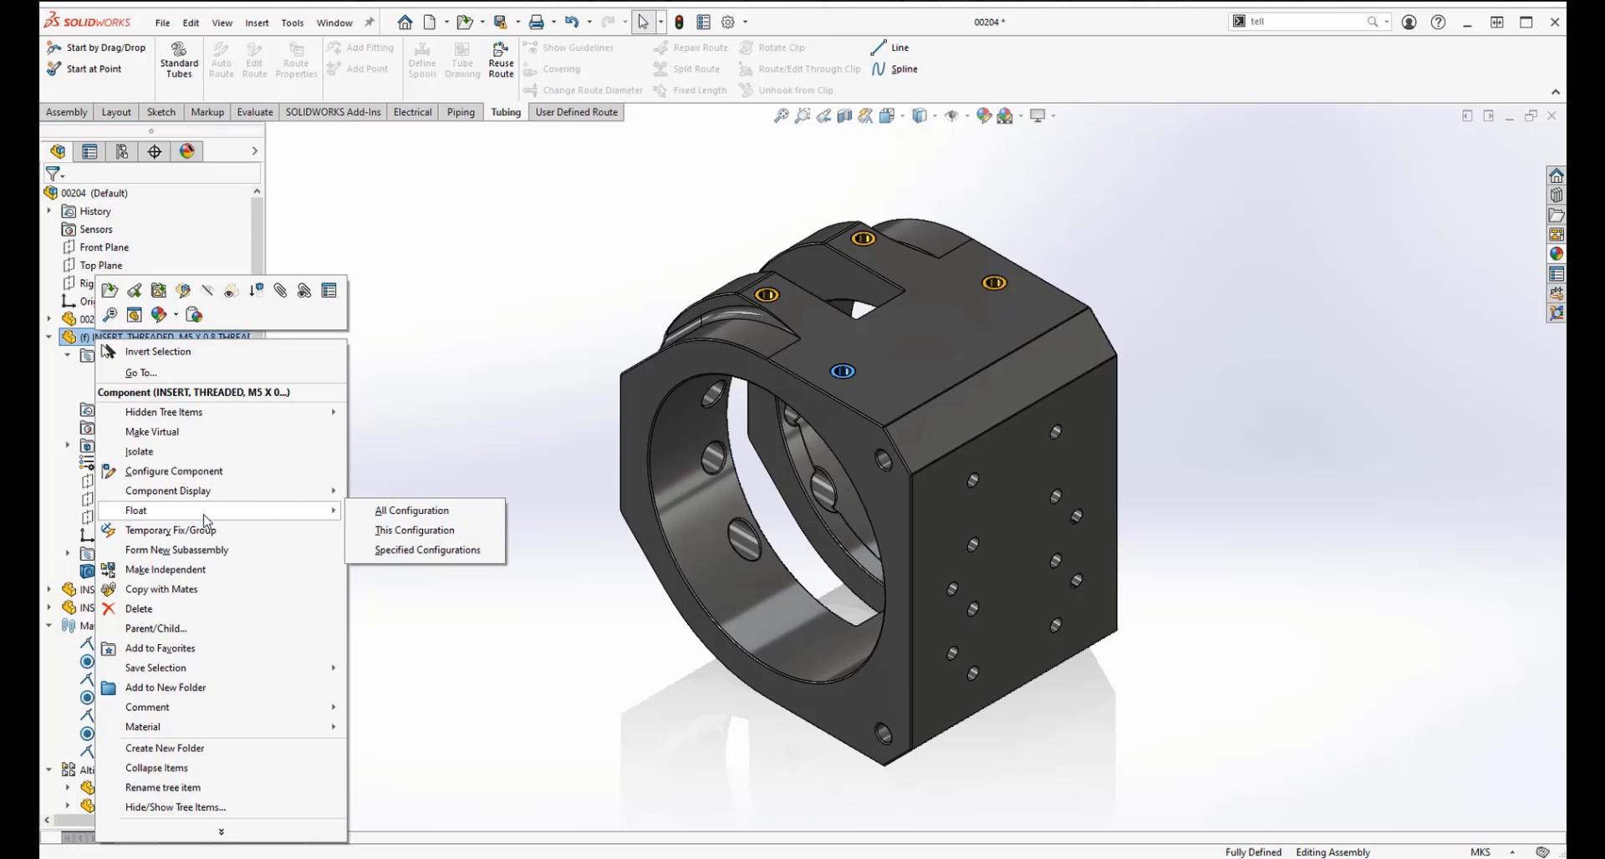
pyautogui.click(403, 519)
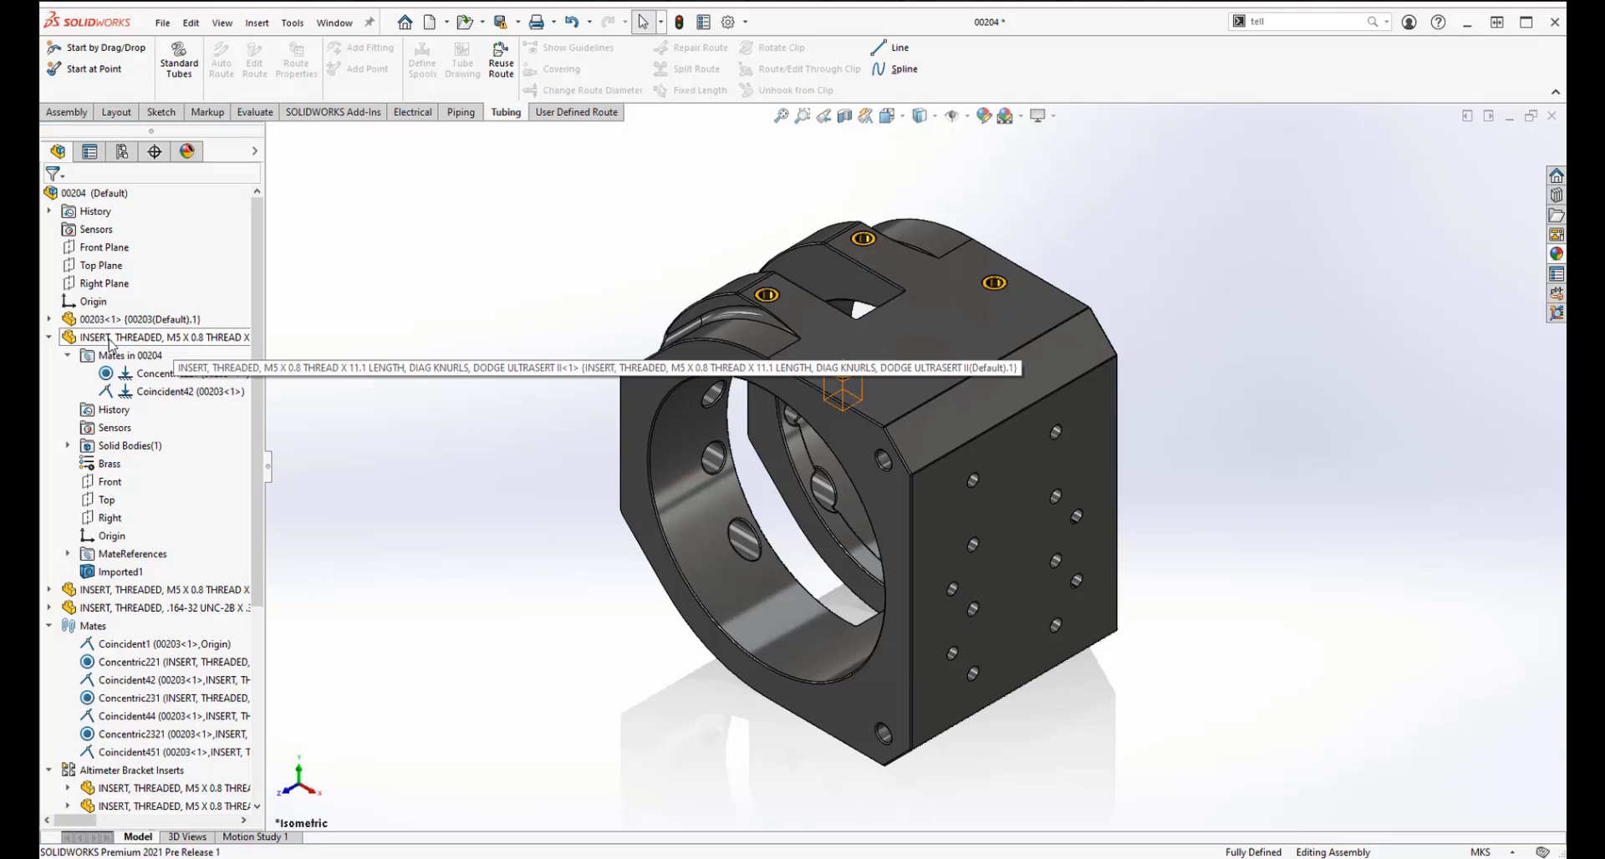
# - Delete the Coincident42 mate of the first M5 threaded insert
pyautogui.scroll(-5, 111, 343)
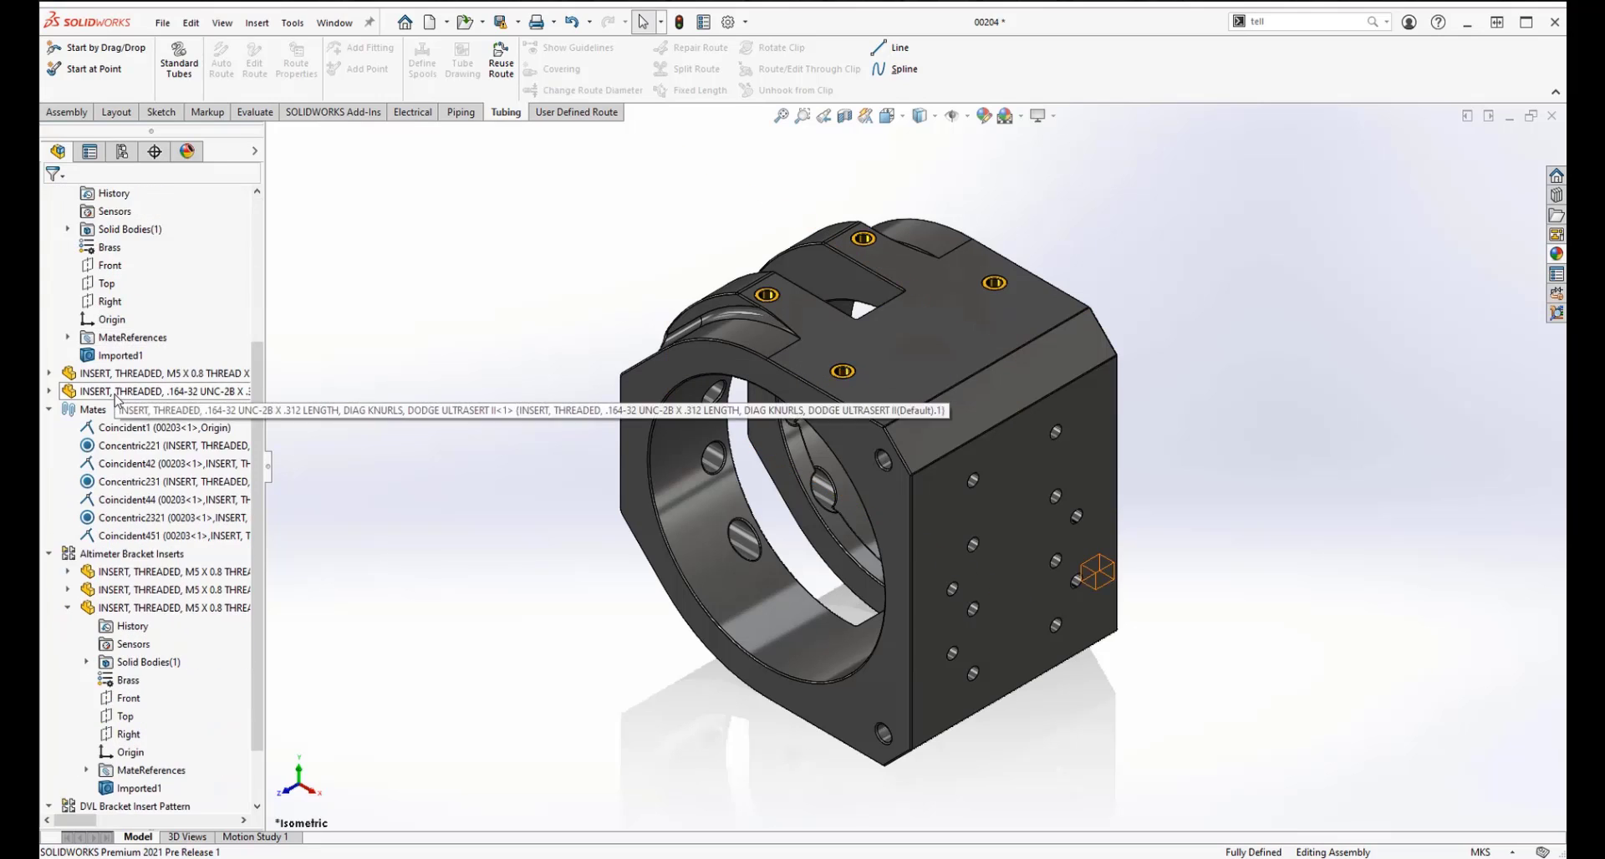
pyautogui.scroll(4, 116, 420)
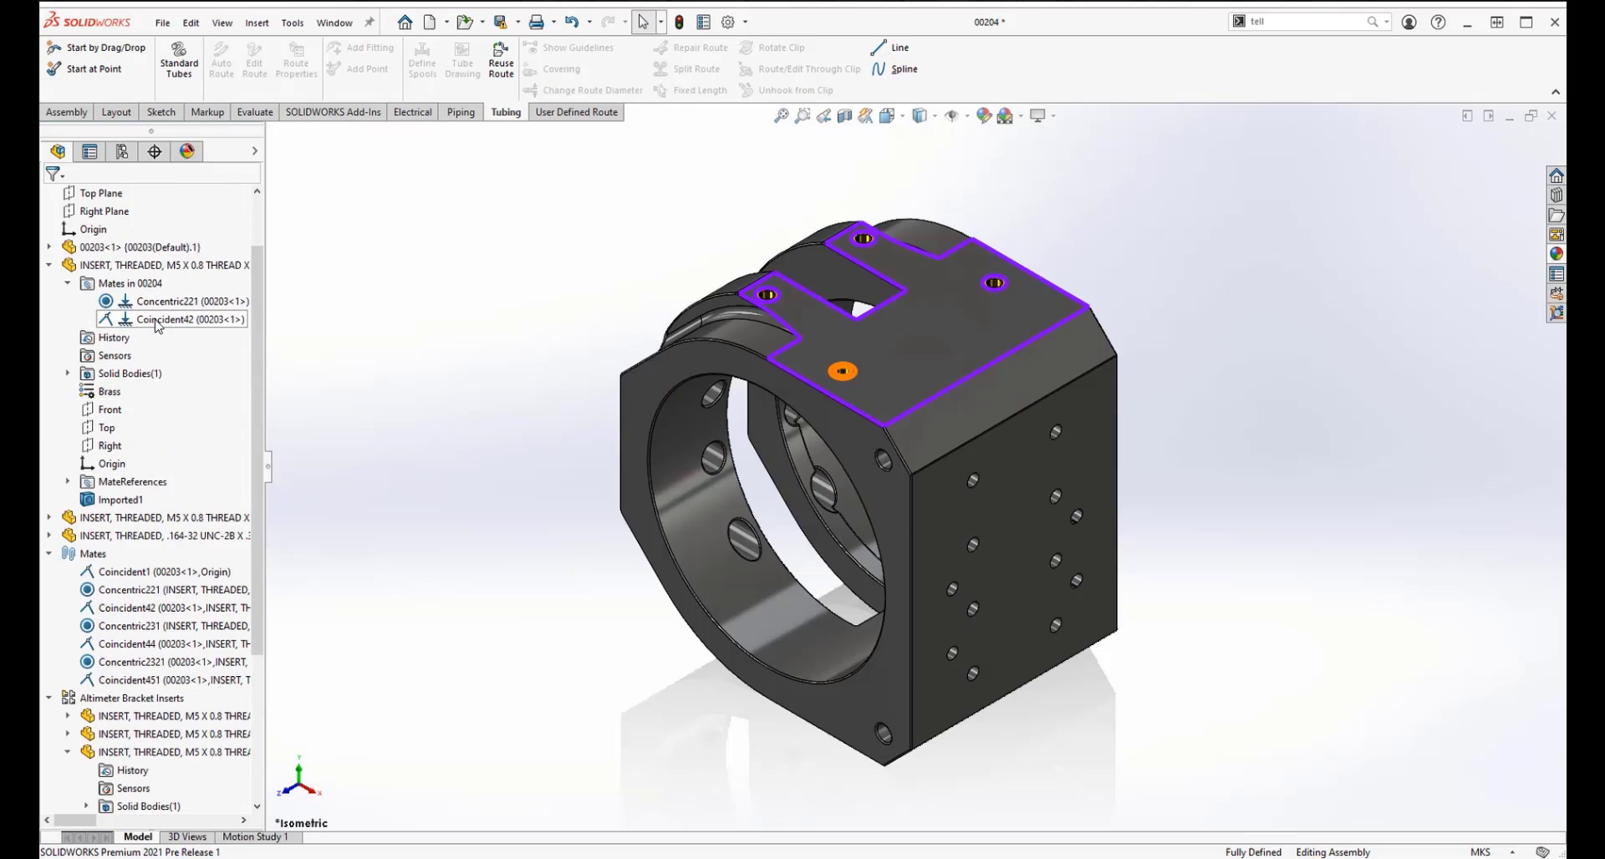
pyautogui.rightClick(156, 325)
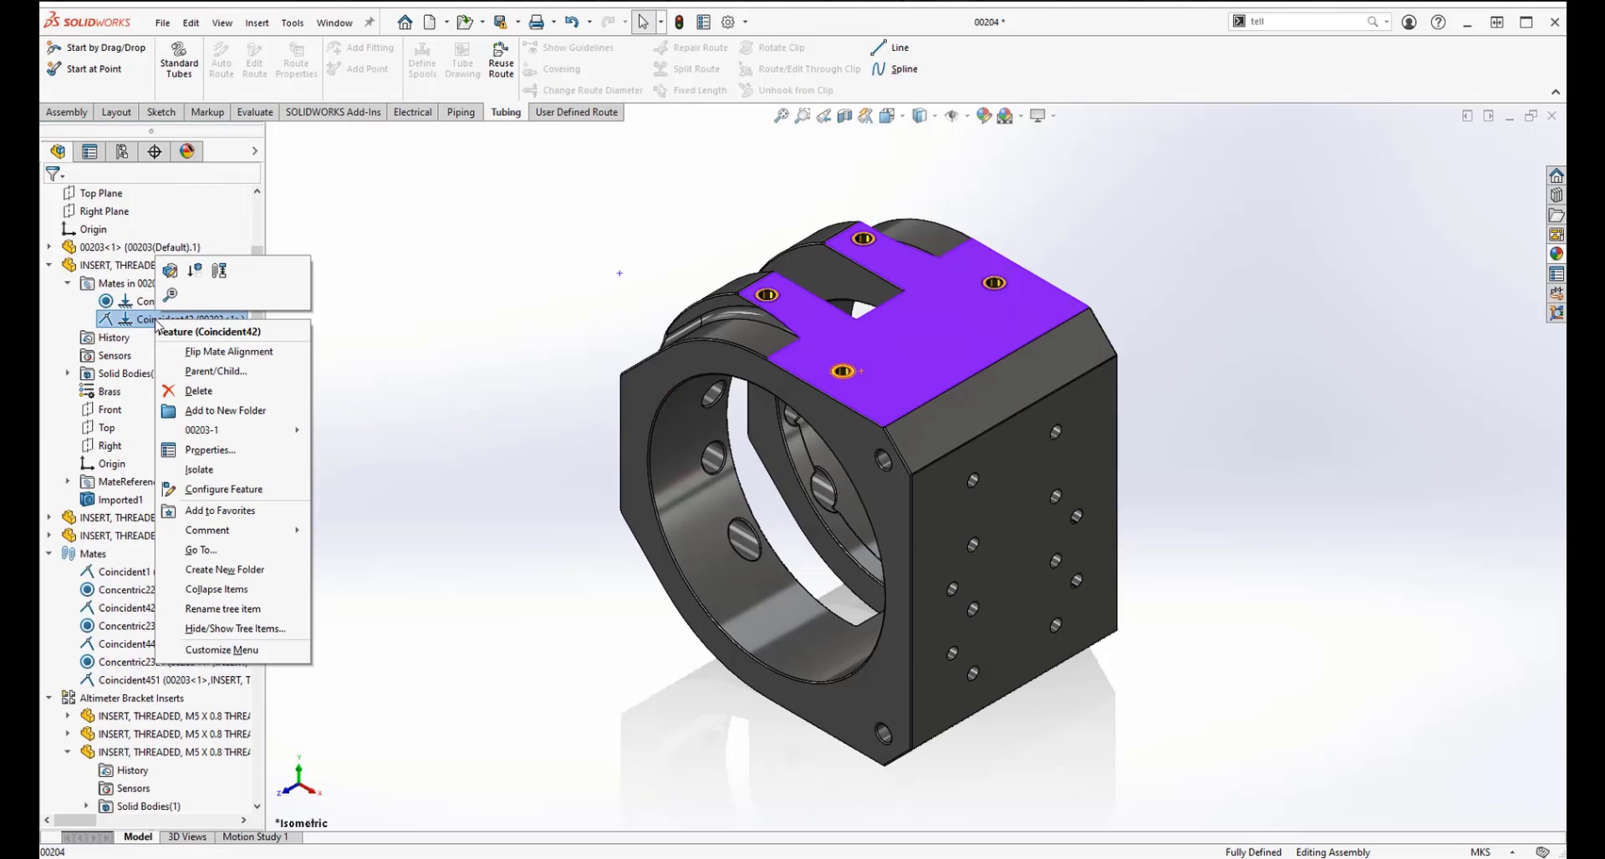
pyautogui.click(216, 393)
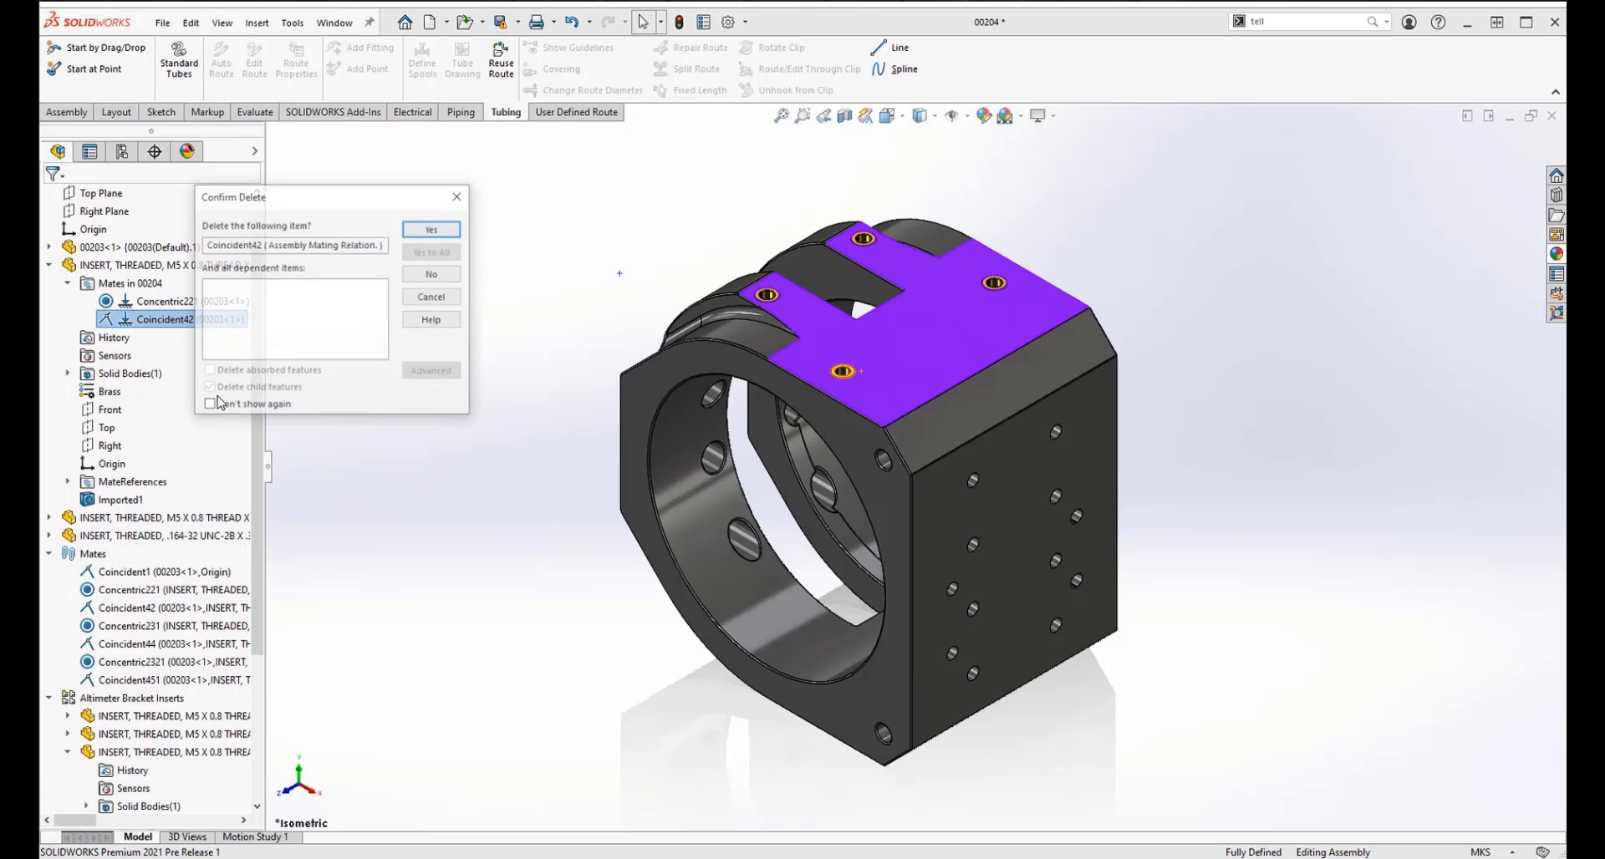
pyautogui.click(432, 230)
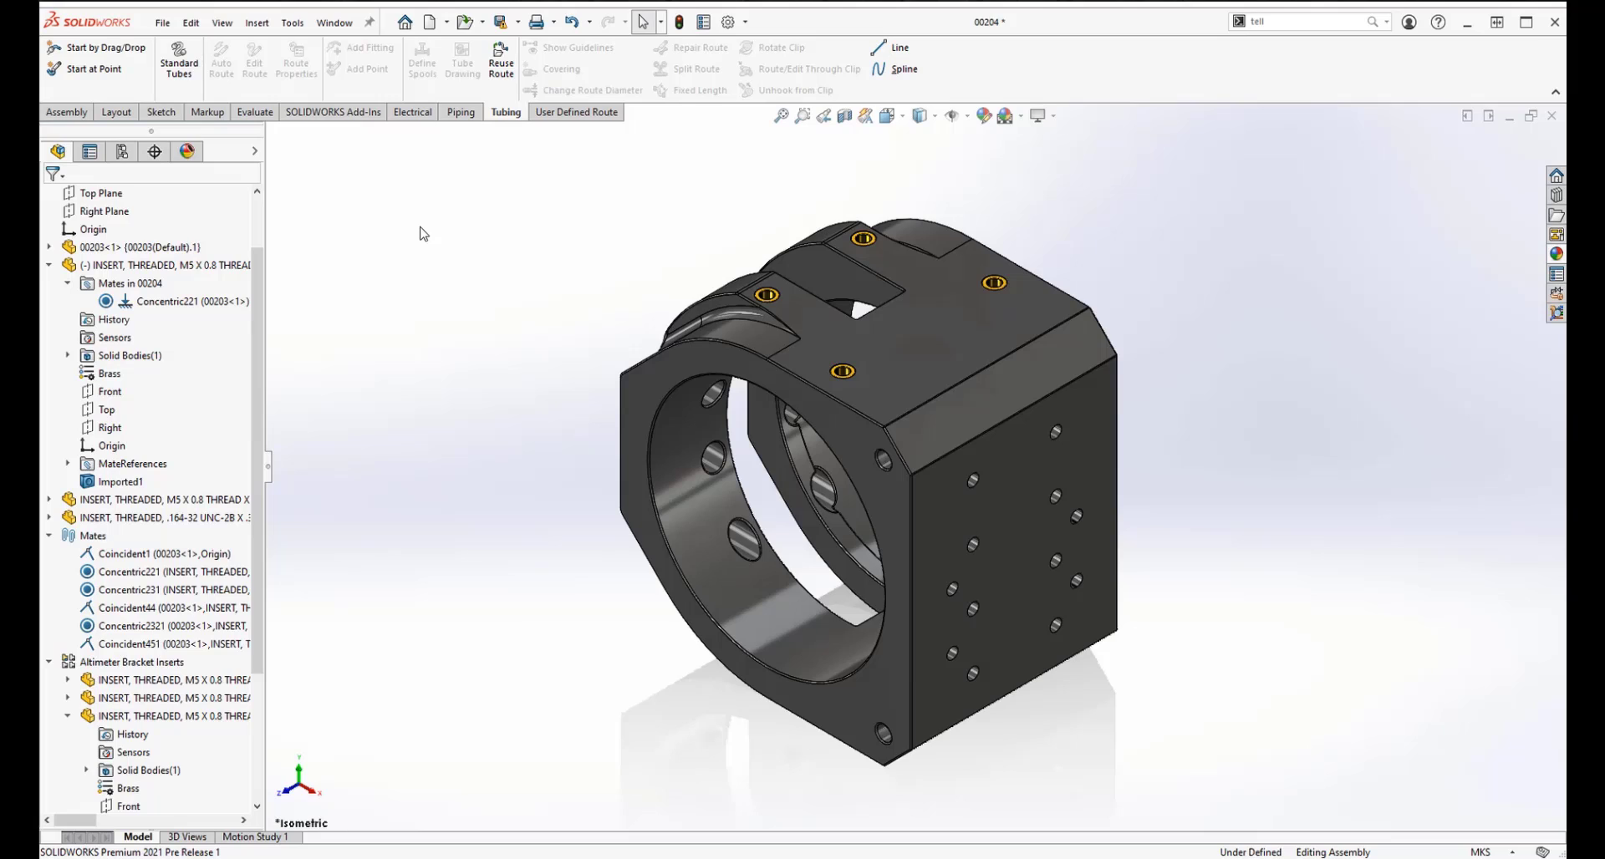